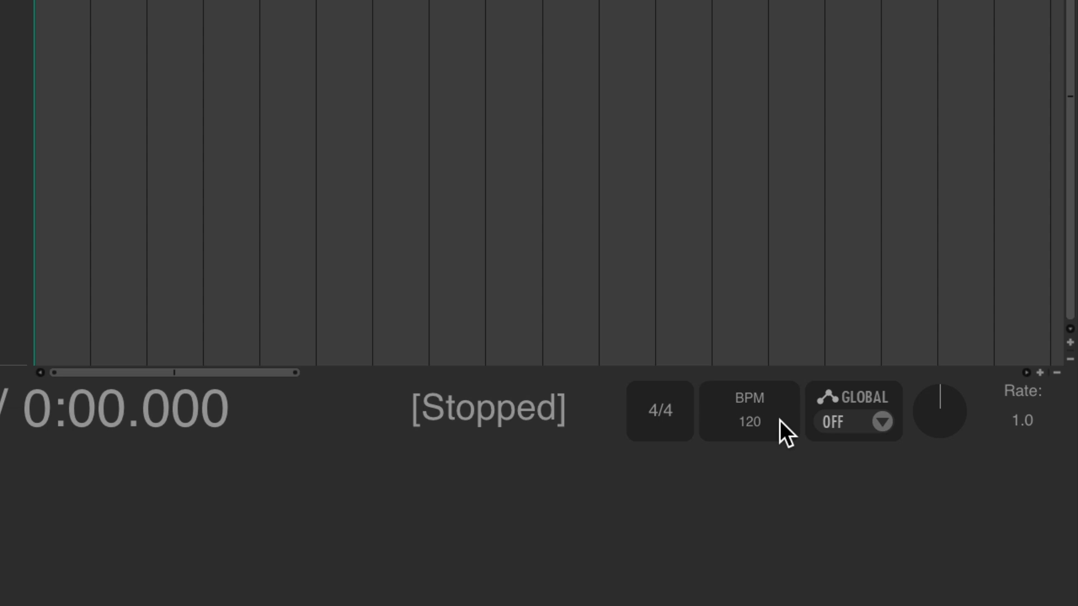
Tap in the song's tempo on the project's BPM setting to estimate its speed
left_click(768, 396)
left_click(768, 395)
left_click(768, 396)
left_click(768, 396)
left_click(768, 396)
left_click(768, 396)
left_click(768, 396)
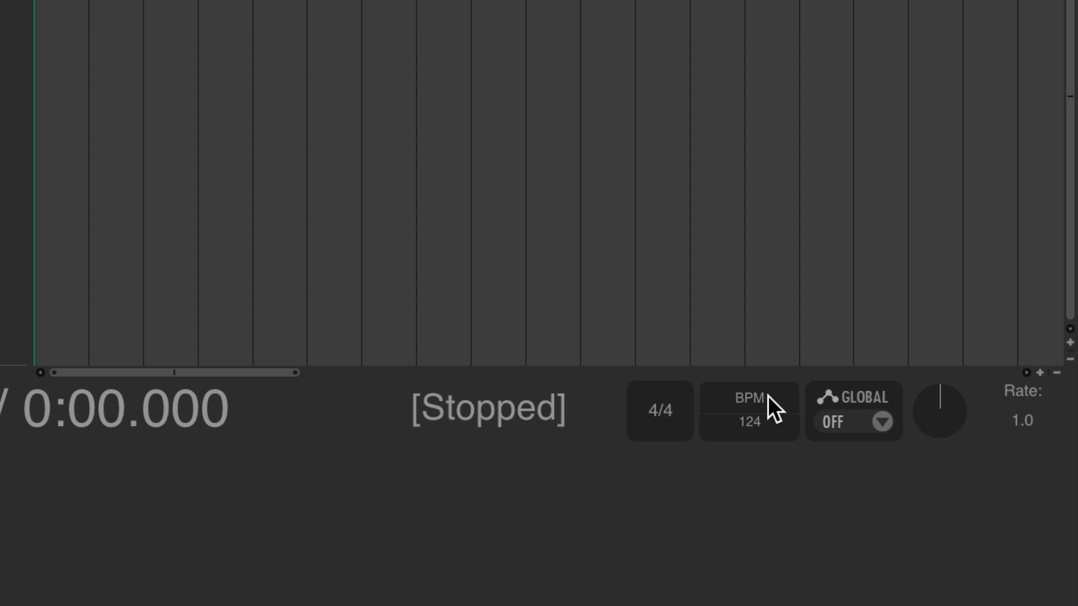
Set the project tempo to 68 BPM and hide the mixer
double_click(766, 425)
type("68")
key("Return")
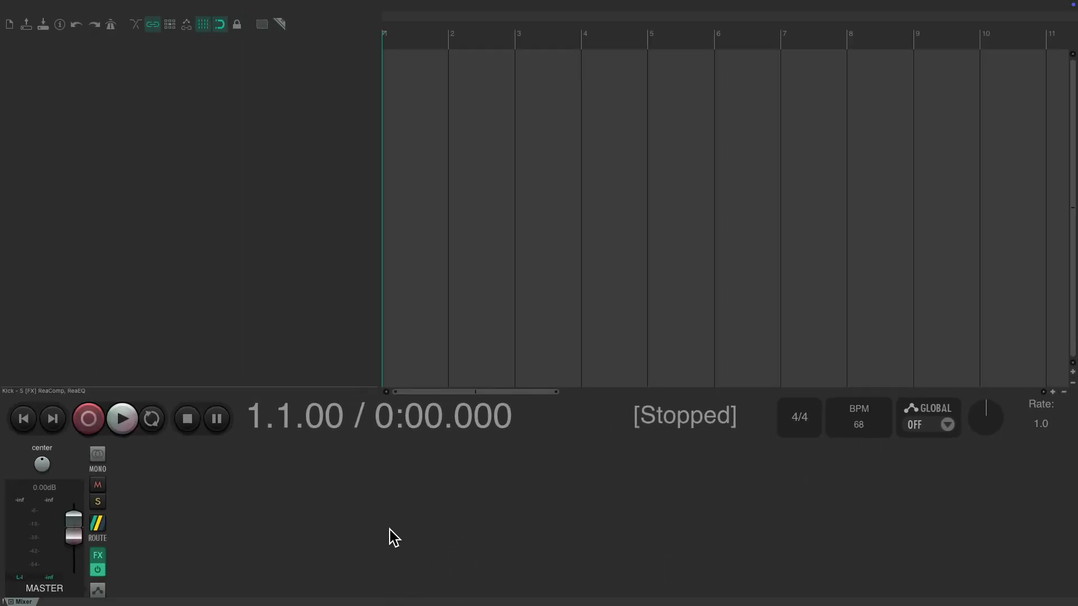
left_click(131, 3)
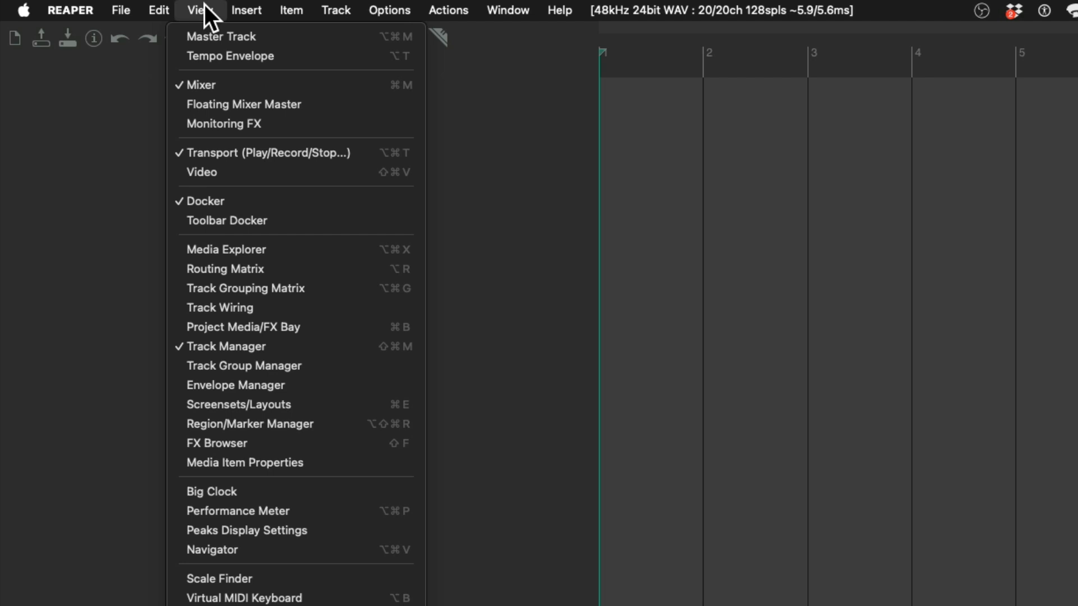
left_click(176, 84)
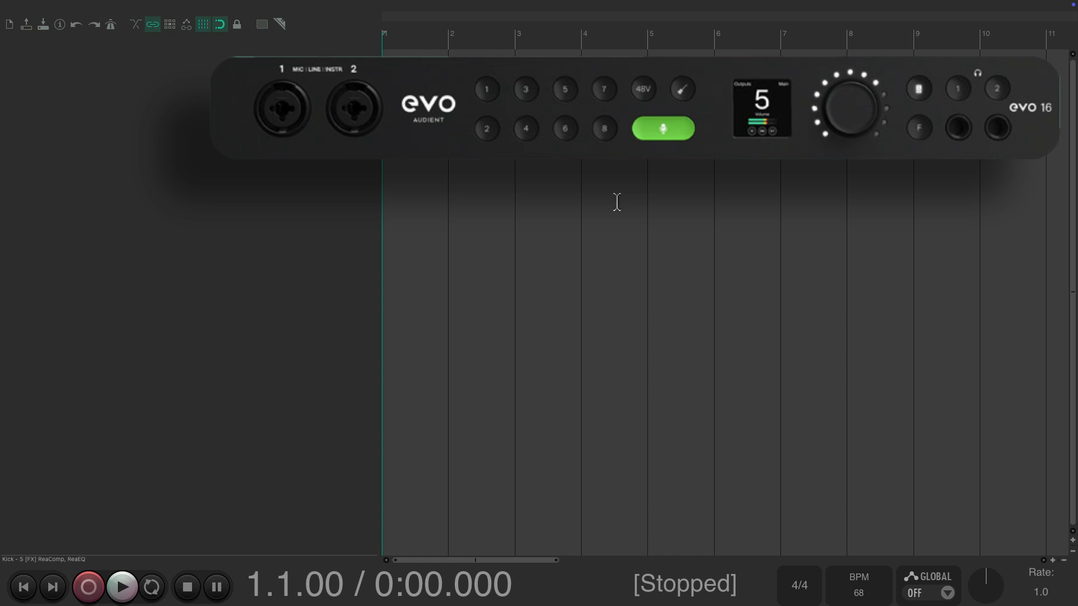
Enable input channel name aliasing/remapping in the audio preferences
left_click(486, 5)
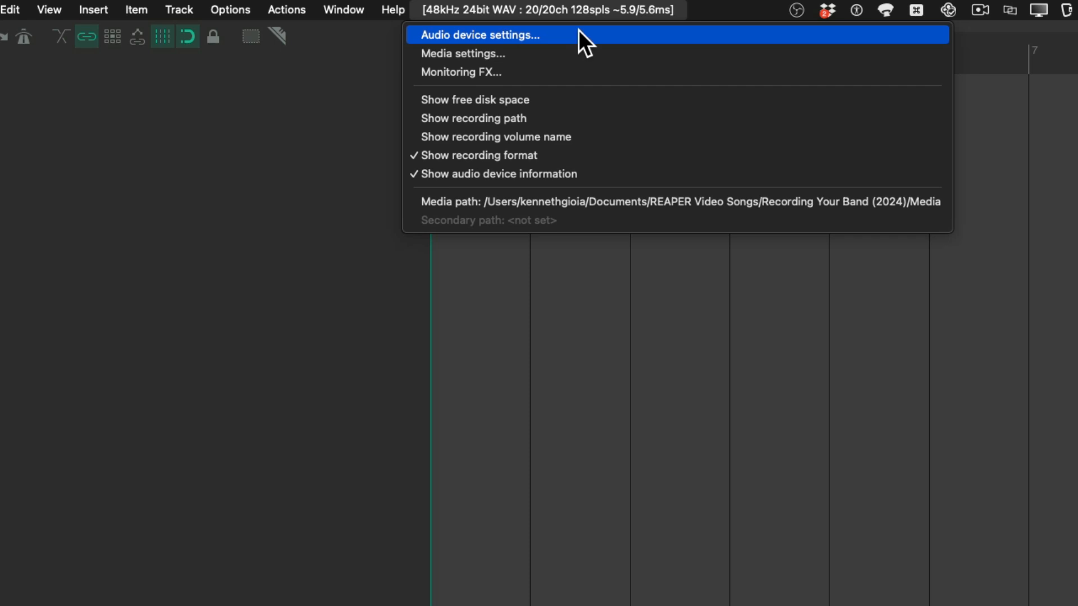
left_click(578, 30)
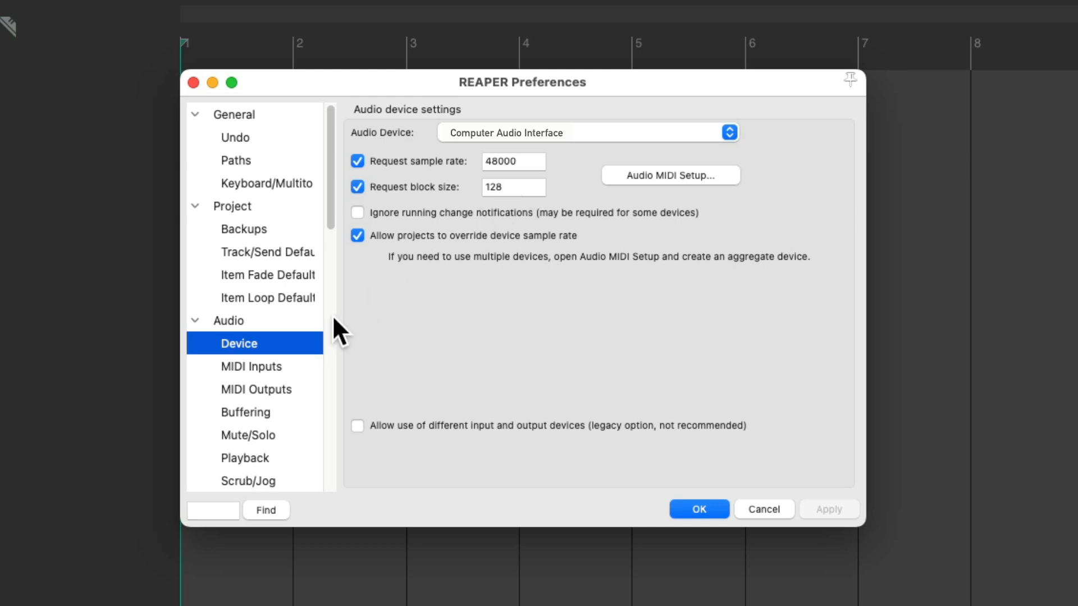
left_click(281, 323)
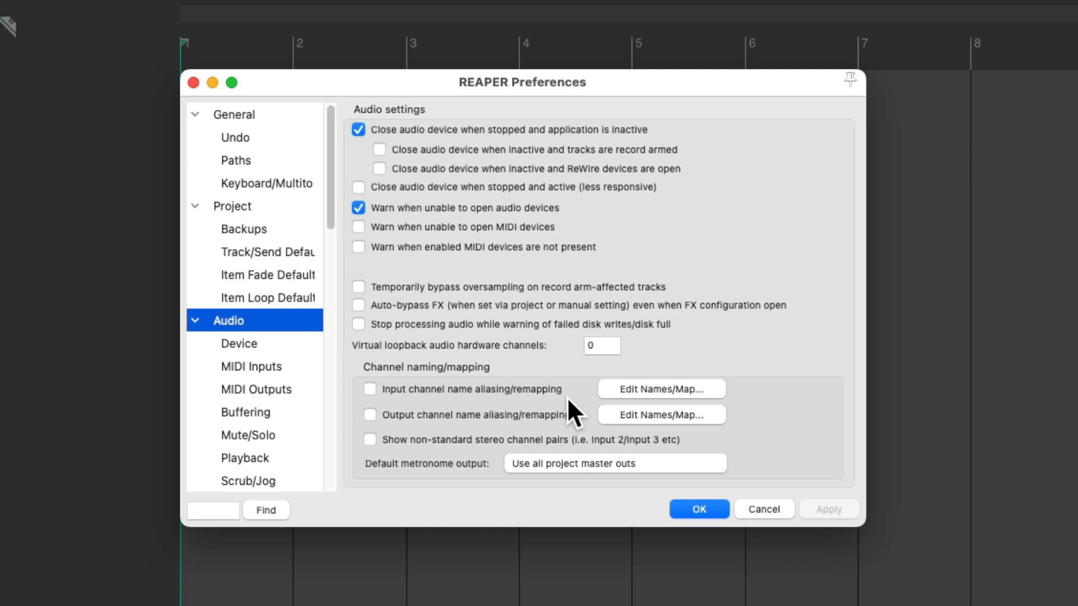
left_click(369, 389)
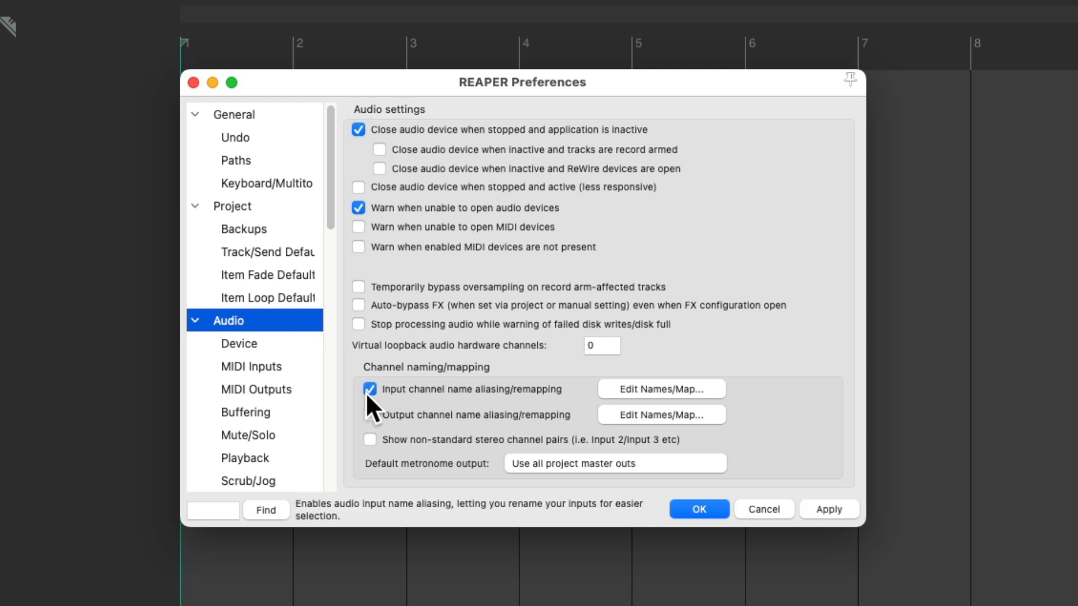
Remove all existing entries from the input channel alias/mapping list
left_click(637, 388)
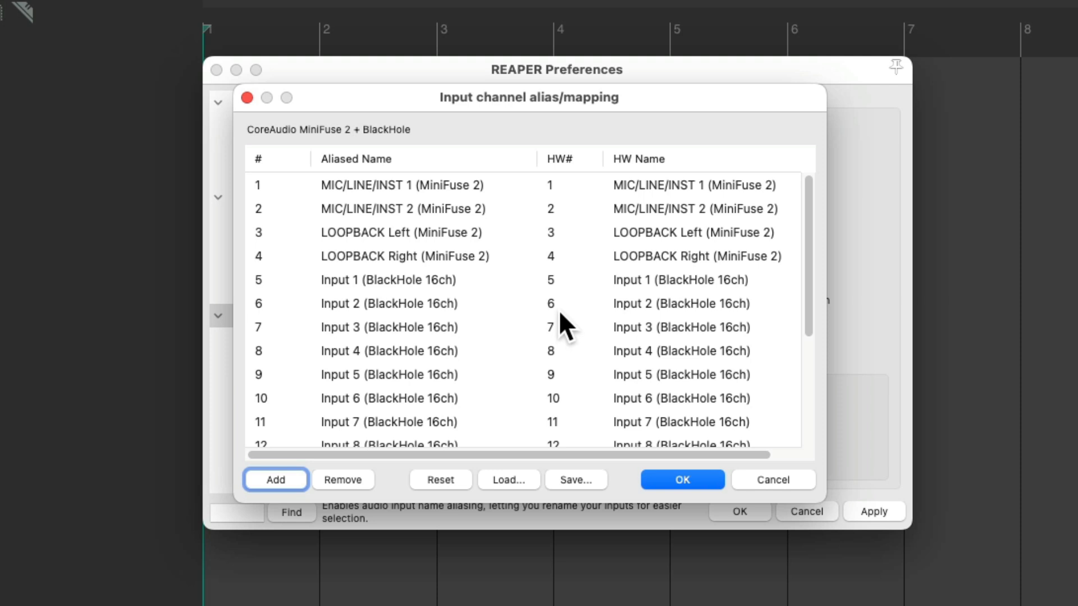
left_click(489, 292)
key("super+a")
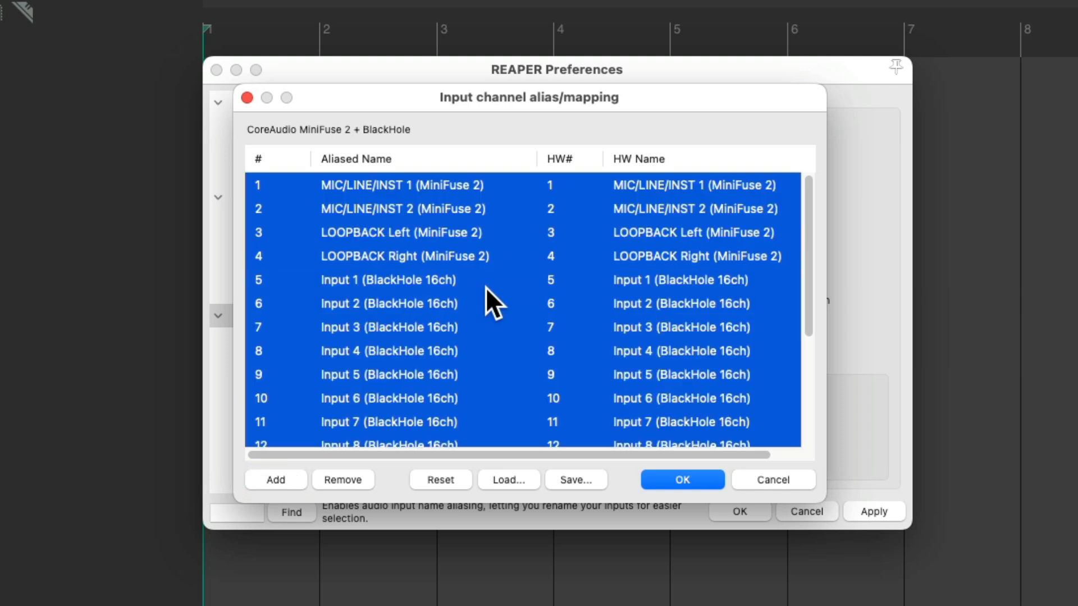
left_click(360, 482)
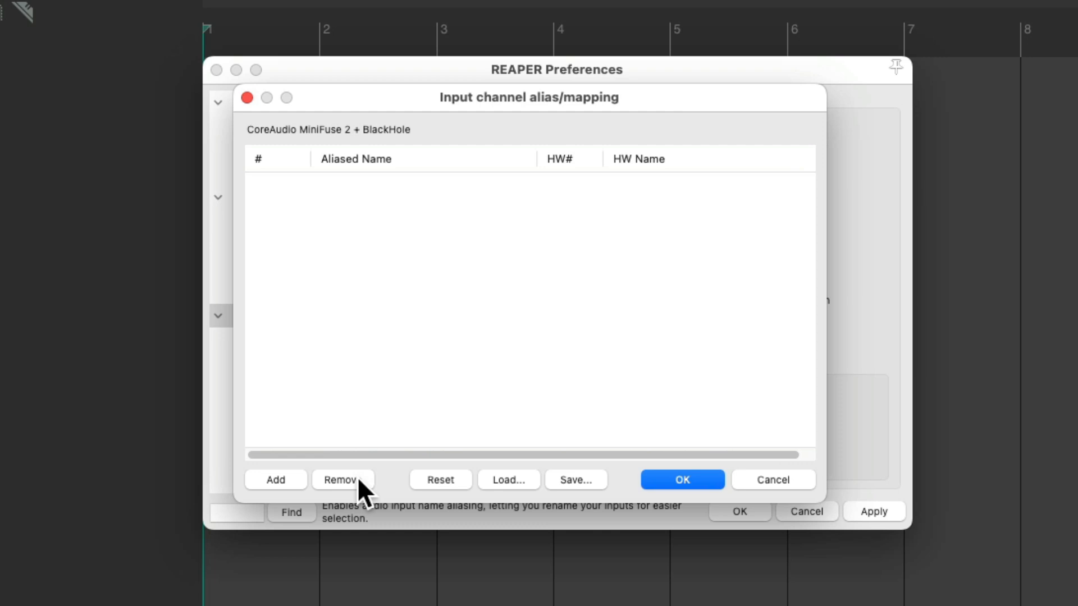
Add an input alias named "Ac Gut" mapped to channel 5: Input 1 (BlackHole 16ch)
left_click(290, 482)
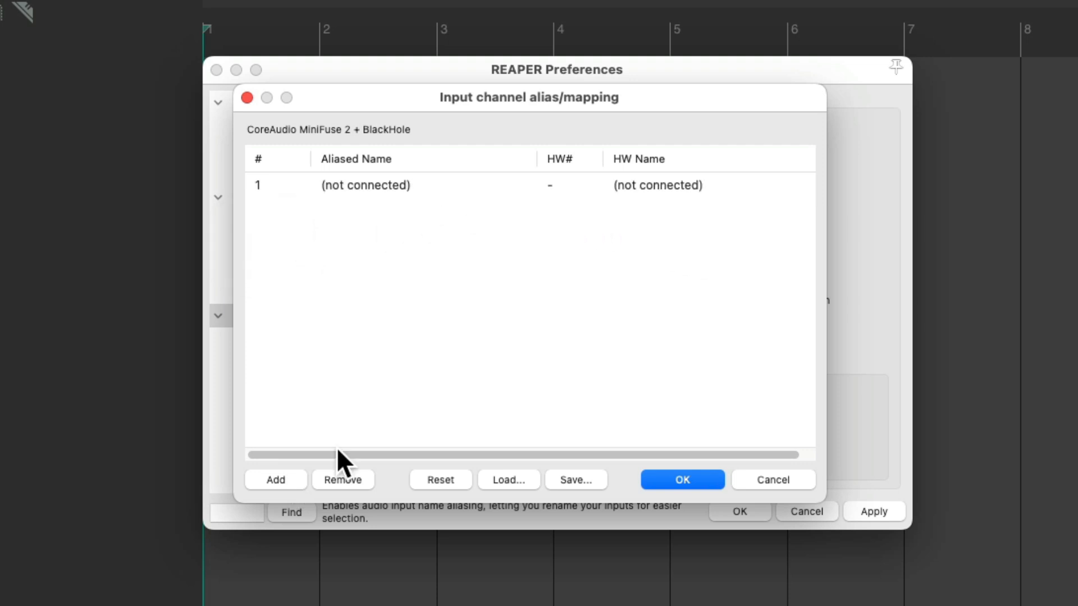
double_click(483, 185)
left_click(509, 327)
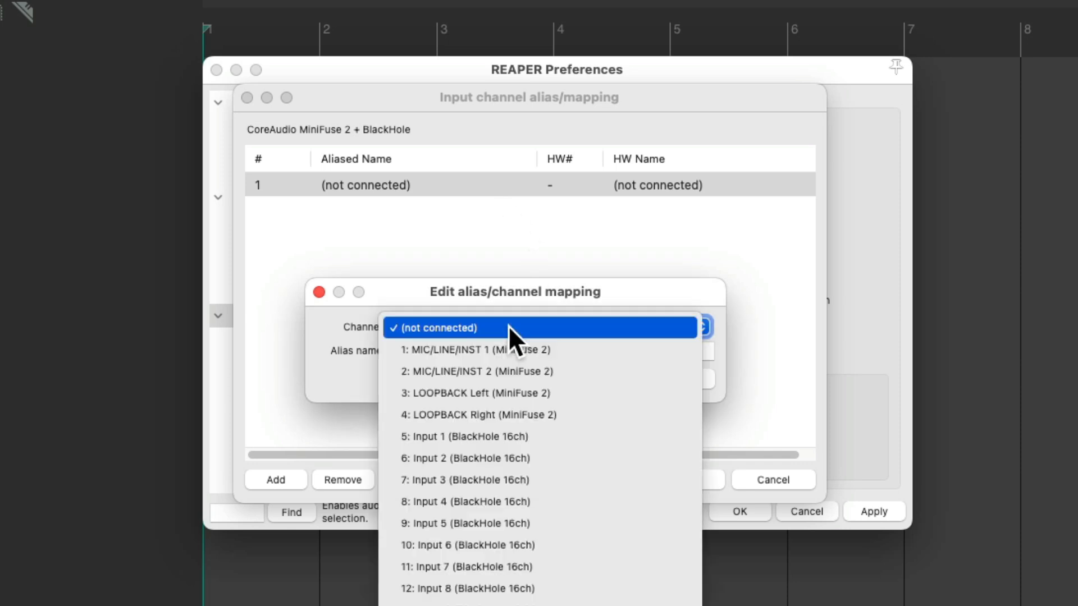
left_click(544, 437)
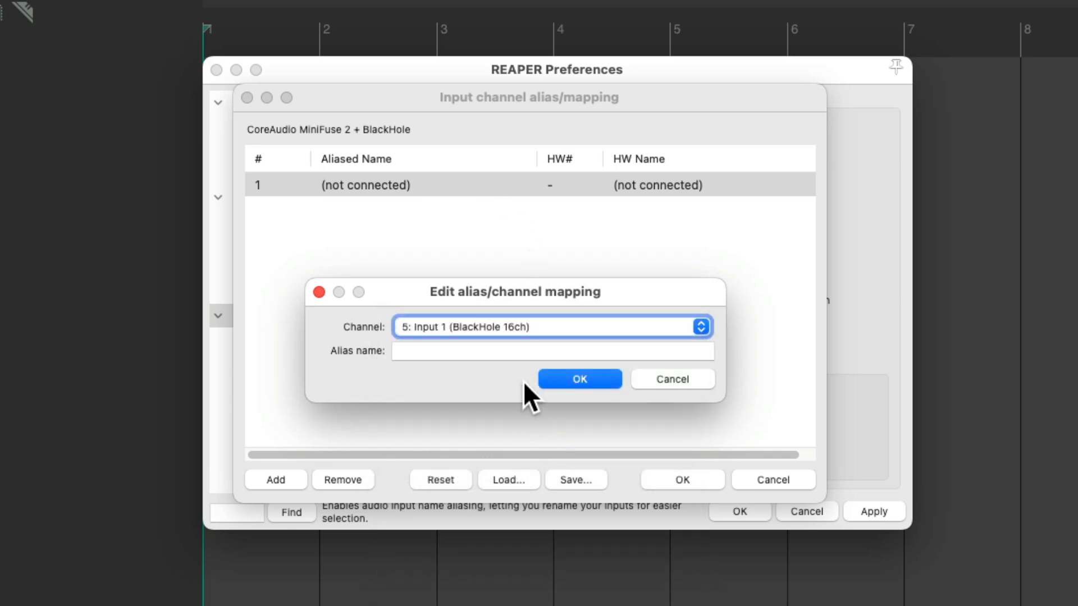
left_click(530, 353)
type("Ac Gut")
key("Return")
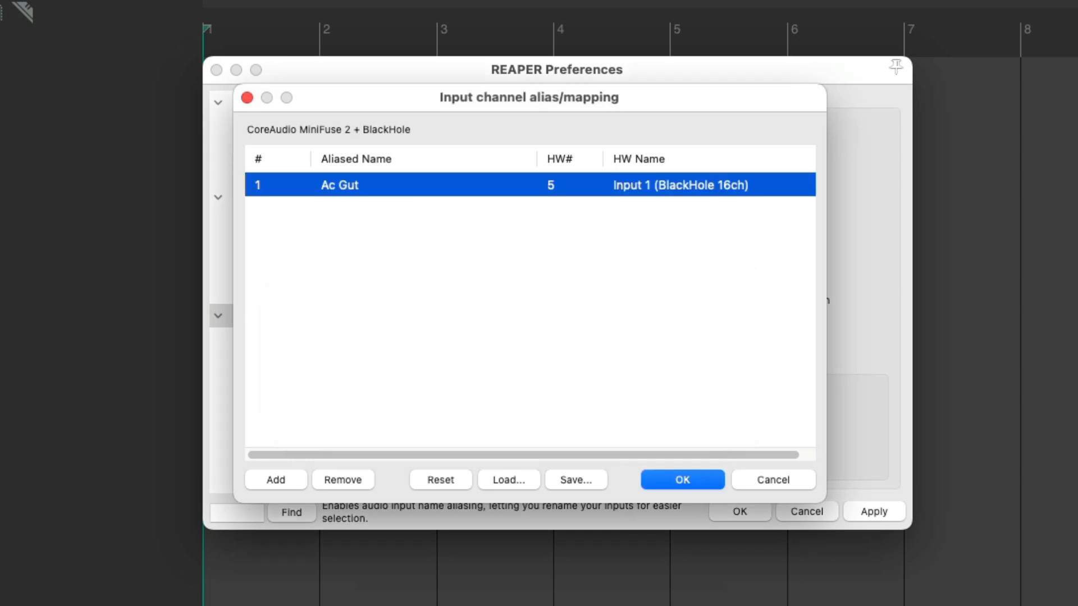
Add a second input alias named "Vocal" mapped to channel 6: Input 2 (BlackHole 16ch), and save the preferences
left_click(293, 475)
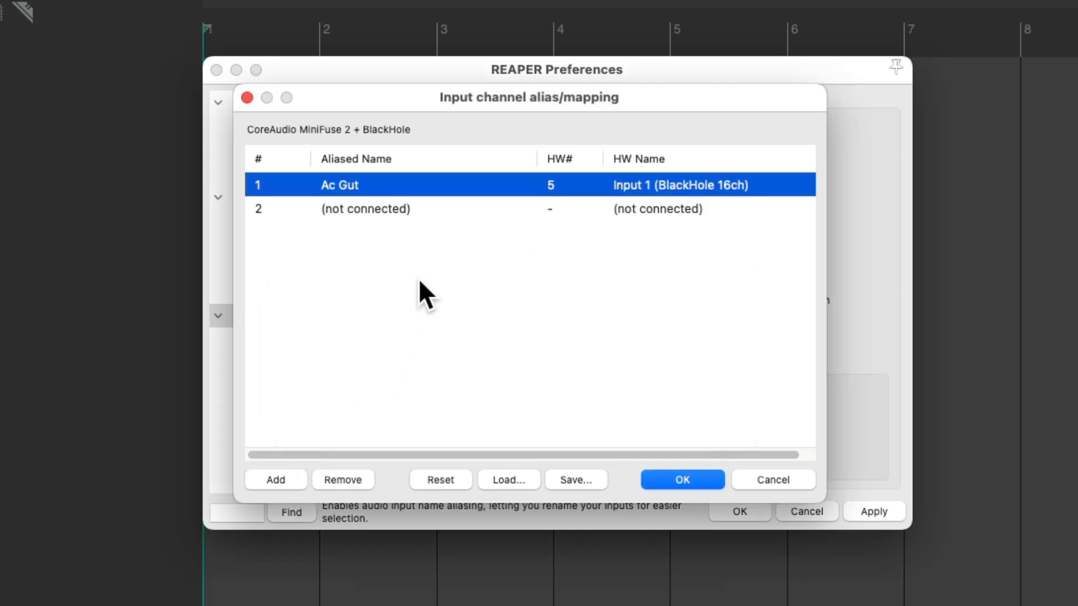
double_click(448, 208)
left_click(508, 327)
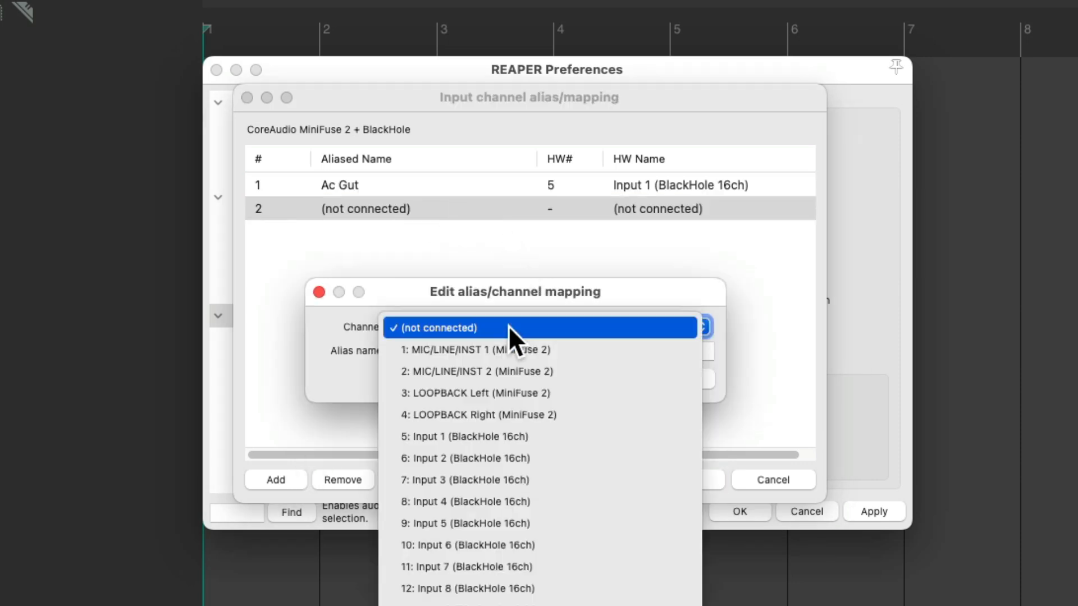
left_click(527, 458)
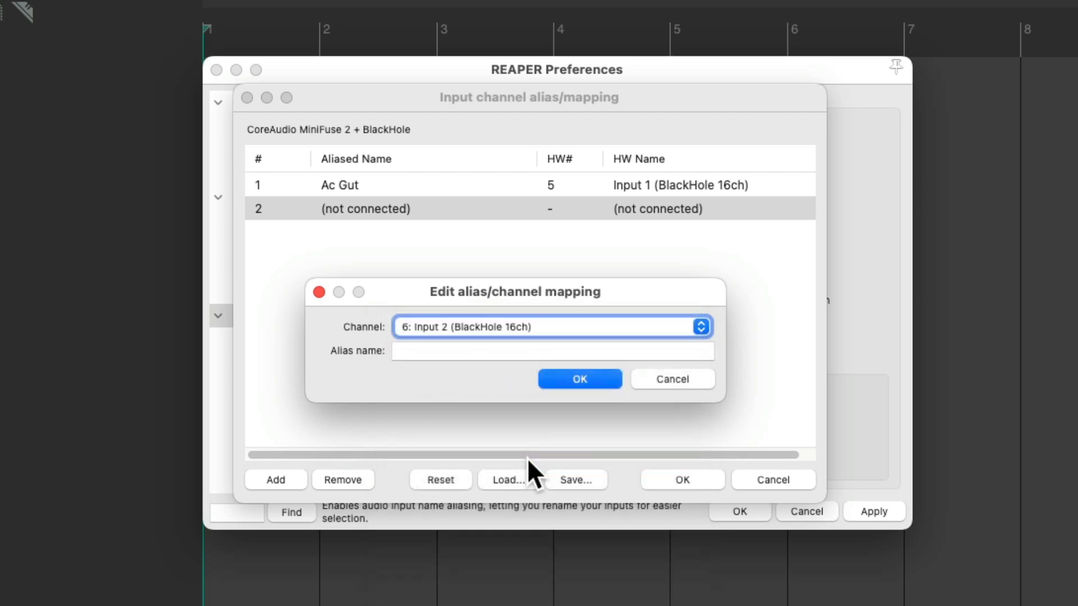
left_click(516, 352)
type("Vocal")
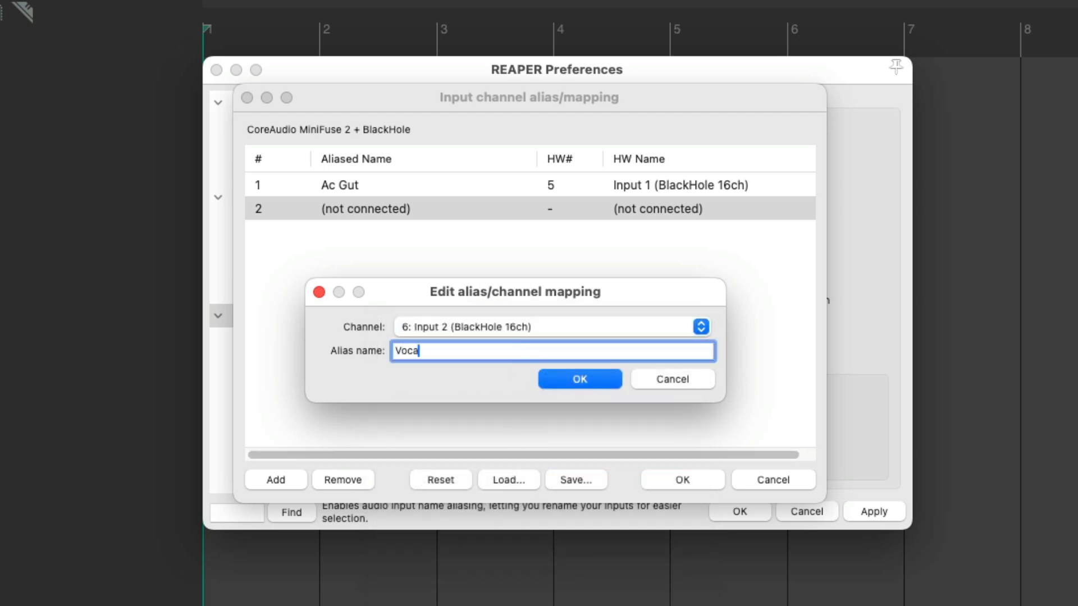
key("Return")
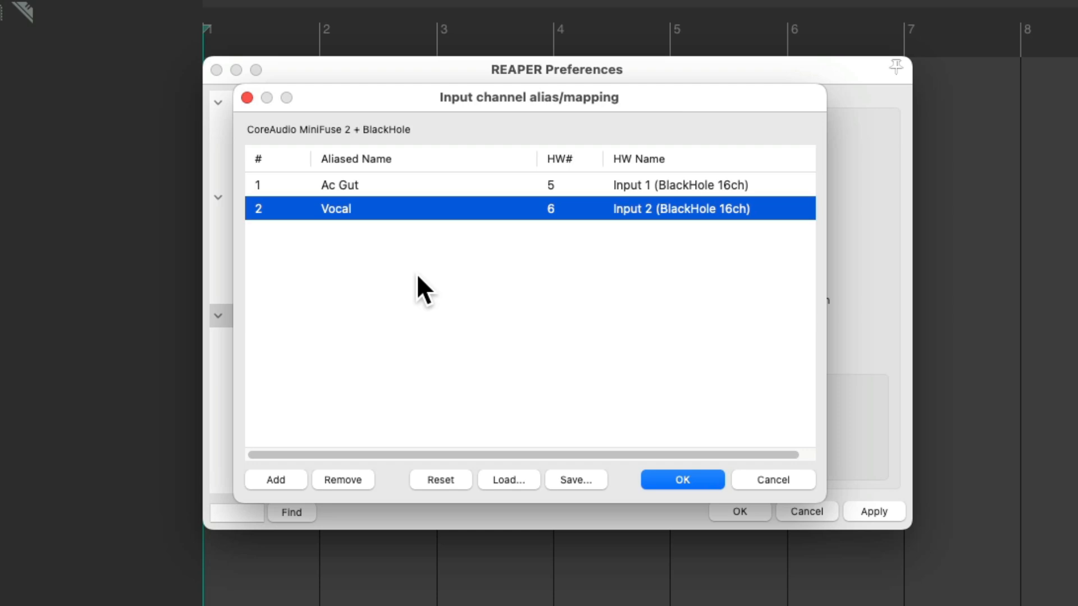
key("Return")
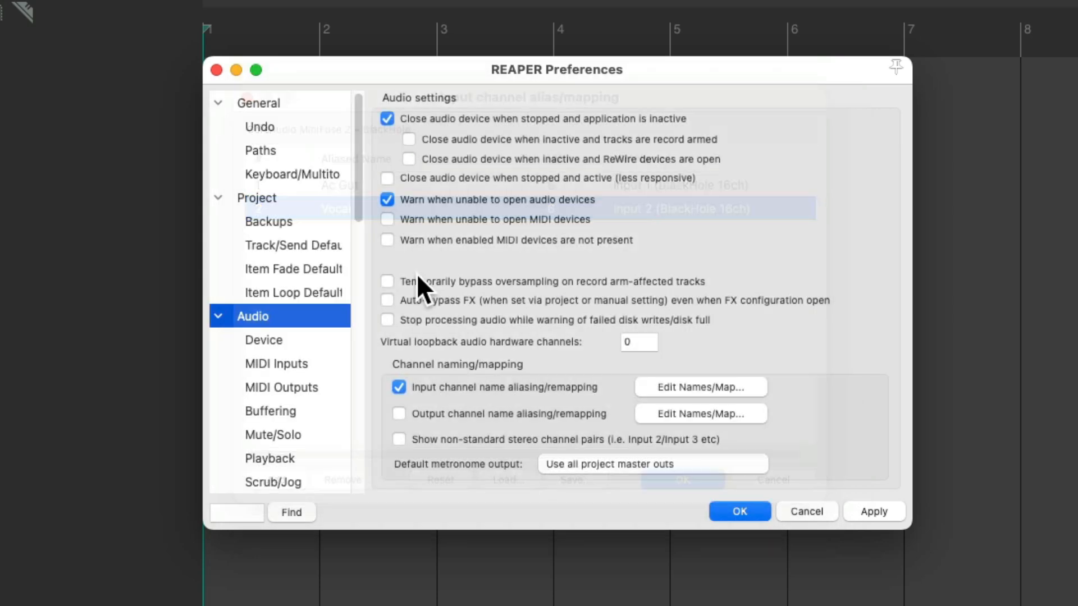
key("Return")
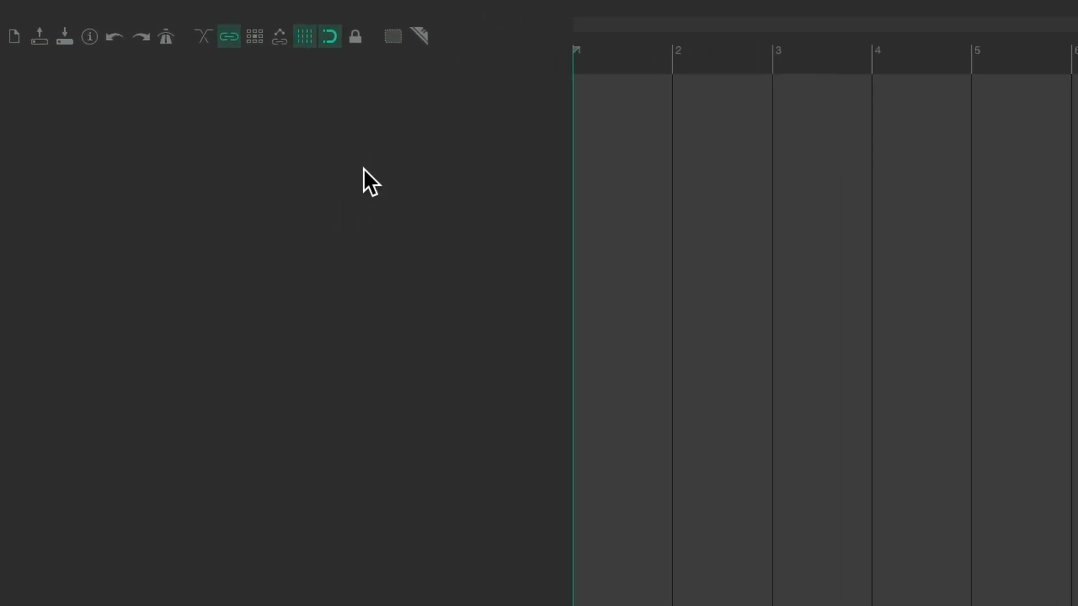
Create a new track and name it "Guitar"
double_click(364, 170)
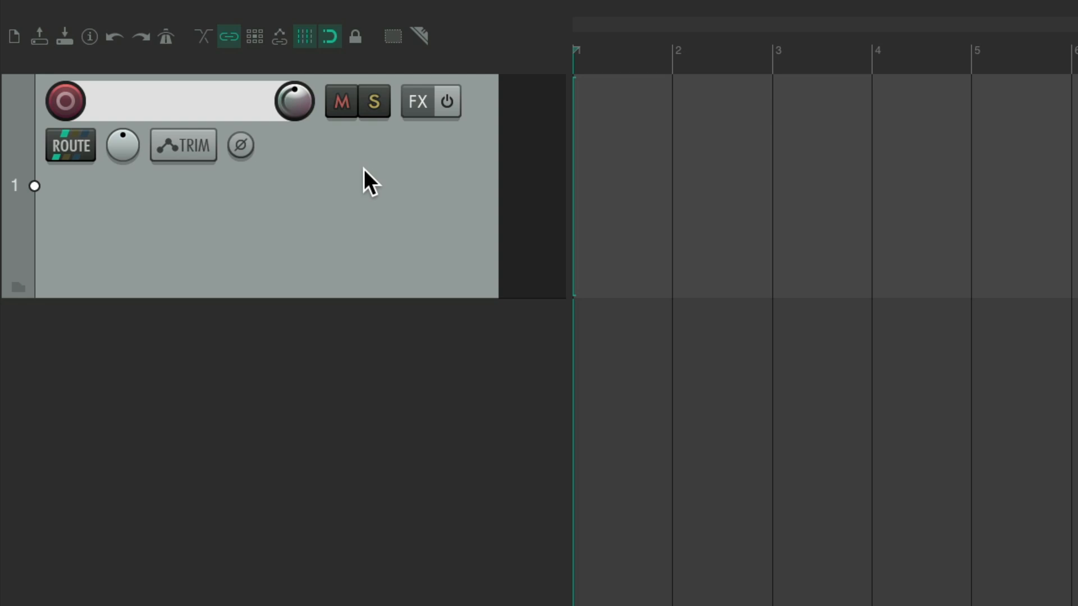
double_click(230, 101)
type("Guitar")
key("Return")
Create a second track below the Guitar track and name it "Vocal"
double_click(423, 392)
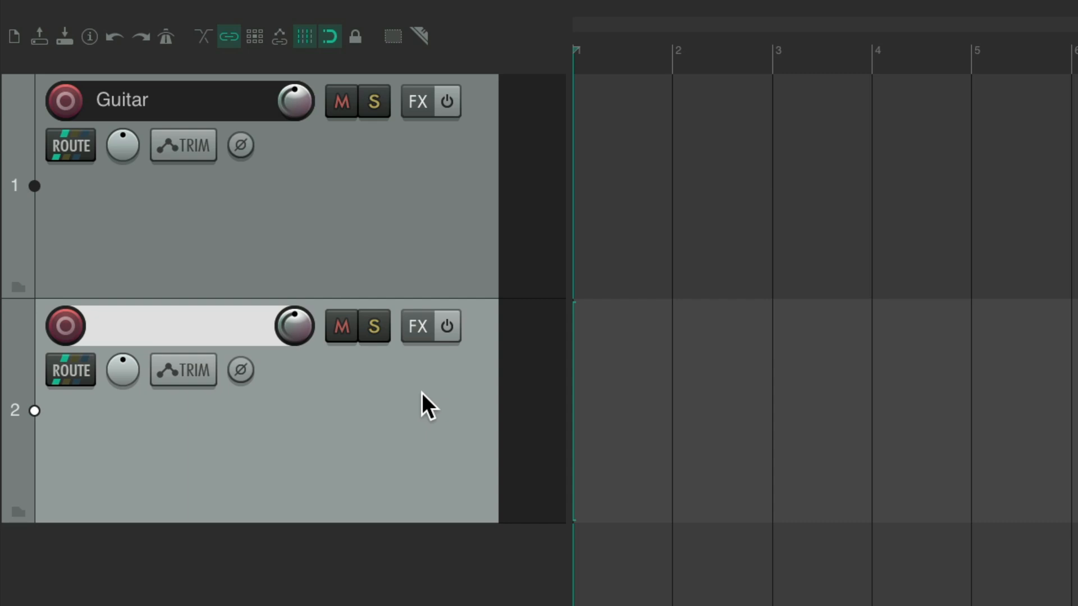
double_click(222, 341)
type("Vocal")
key("Return")
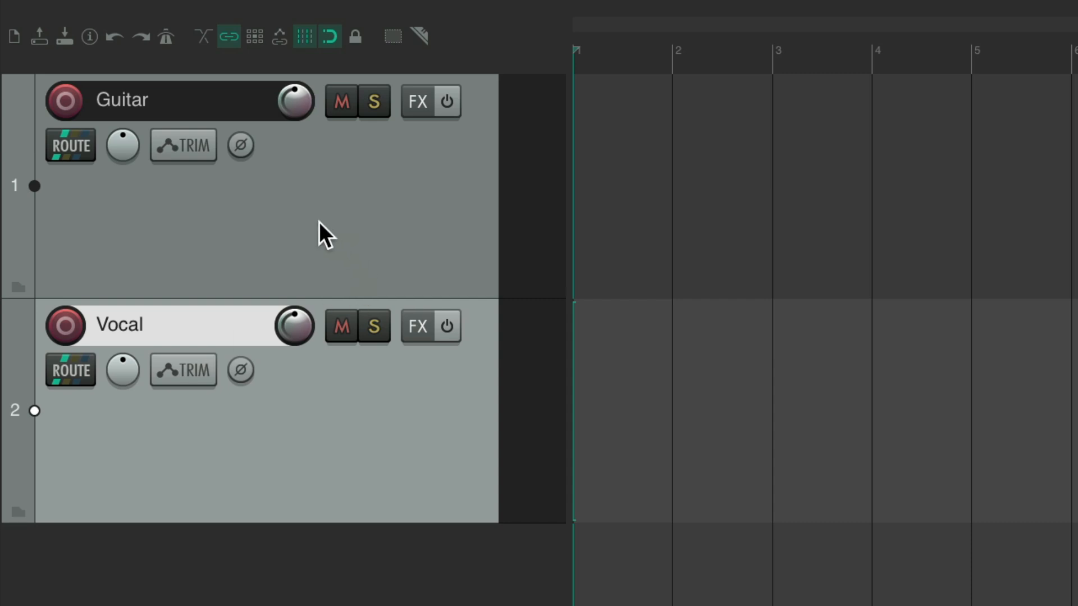
Record-arm the Guitar track, choose Ac Gut as its mono input, and disarm it again
left_click(65, 101)
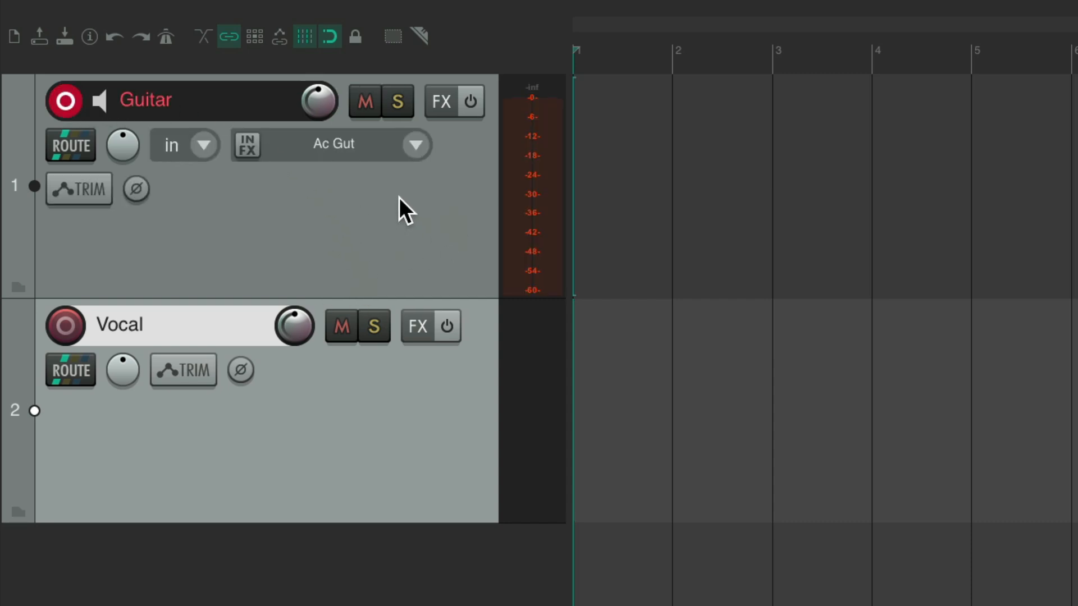
left_click(413, 144)
mouse_move(434, 158)
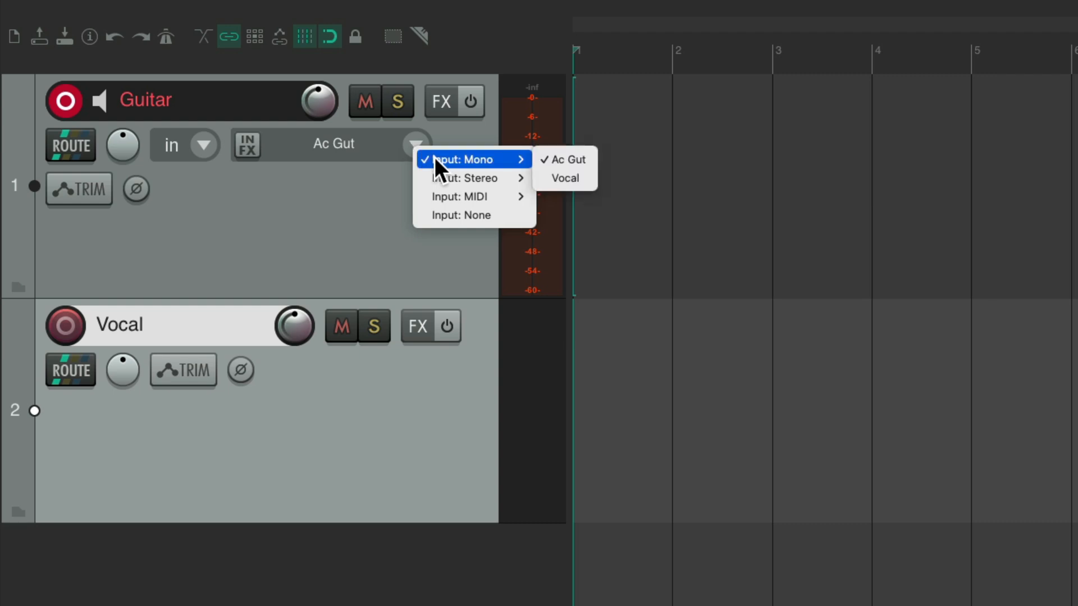
left_click(588, 161)
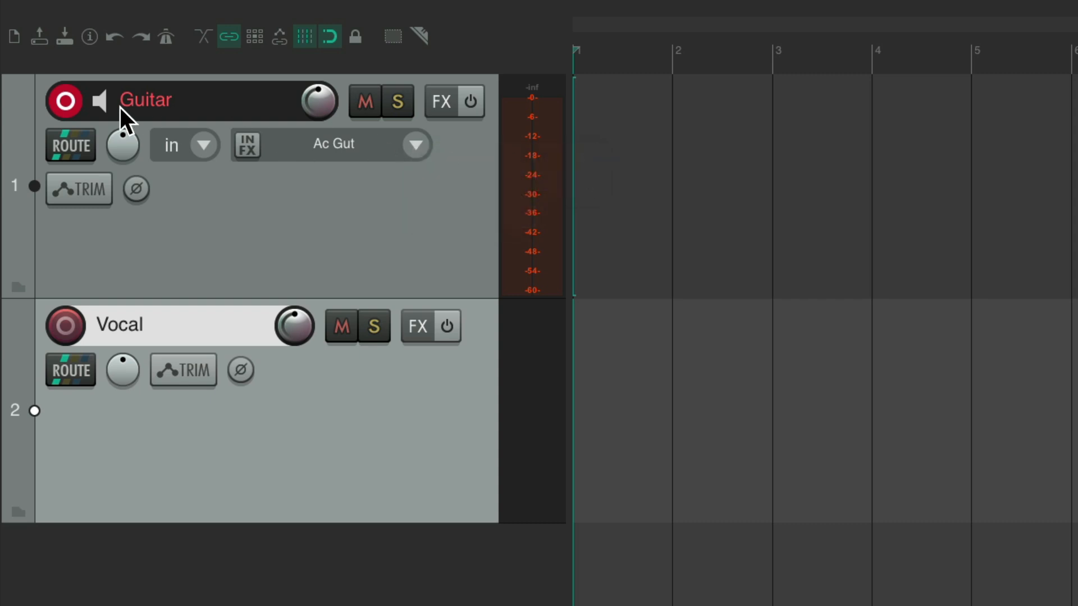
left_click(65, 101)
Record-arm the Vocal track, choose Vocal as its mono input, and disarm it again
left_click(66, 325)
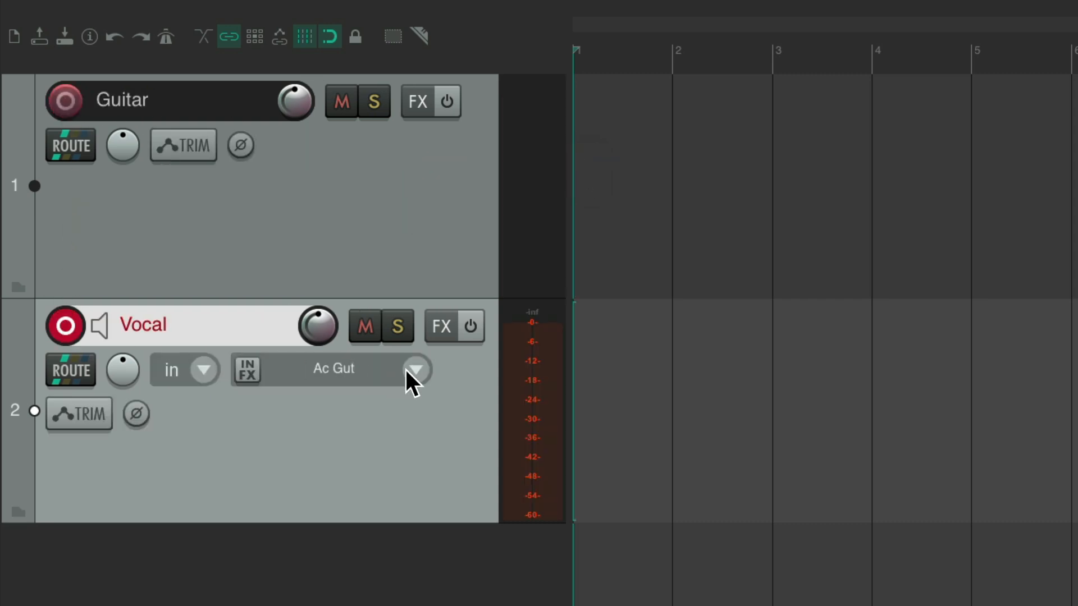
left_click(425, 373)
mouse_move(492, 385)
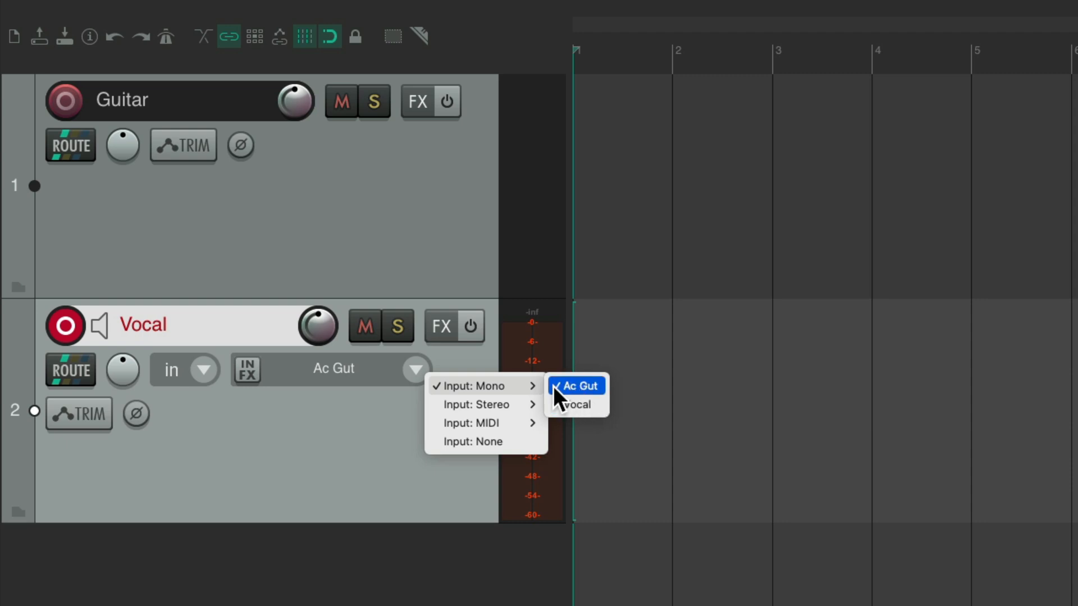
left_click(593, 408)
left_click(64, 330)
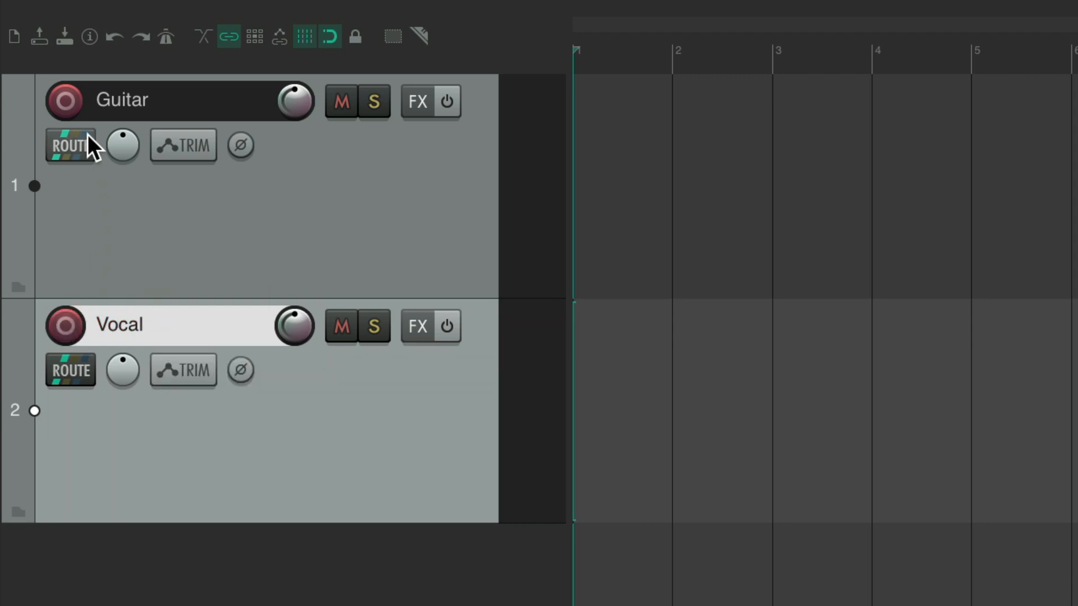
Record-arm both the Guitar and Vocal tracks to check their input levels
left_click(66, 103)
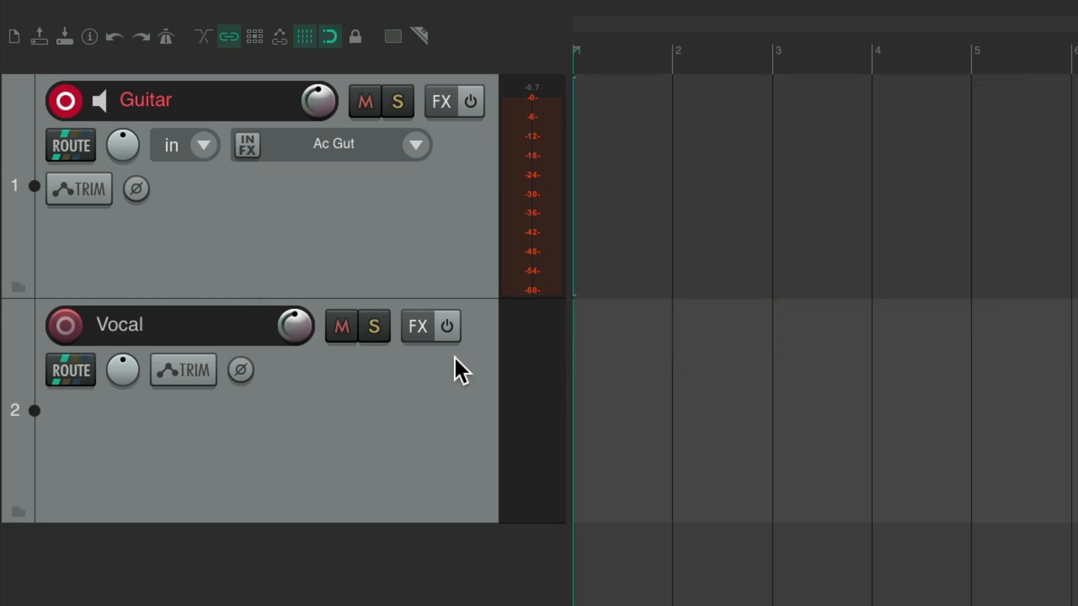
left_click(75, 326)
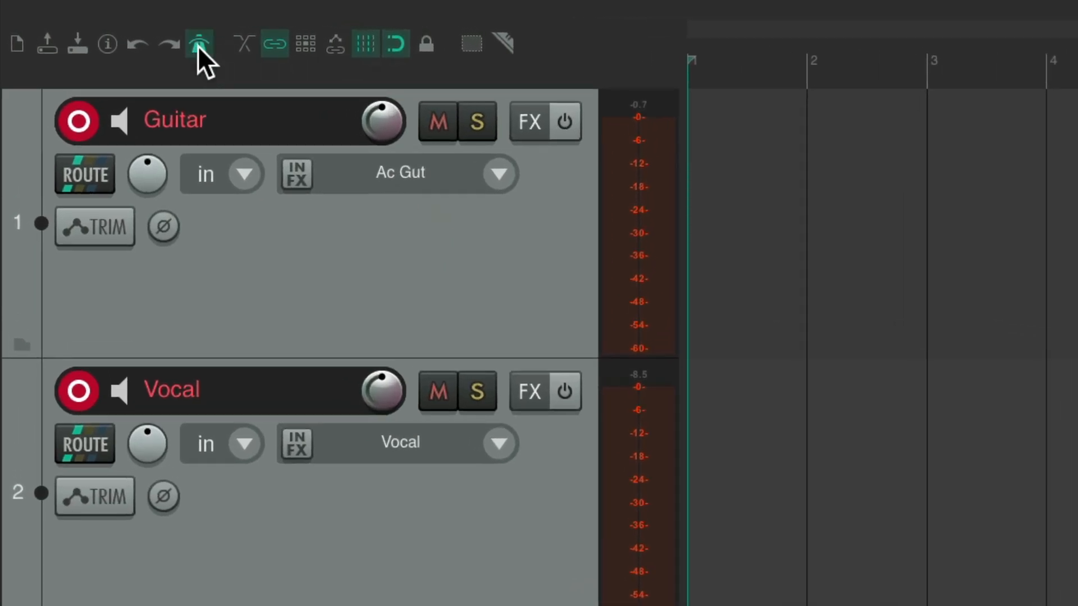
Raise the metronome volume to -5.2 dB in the metronome and pre-roll settings
right_click(198, 46)
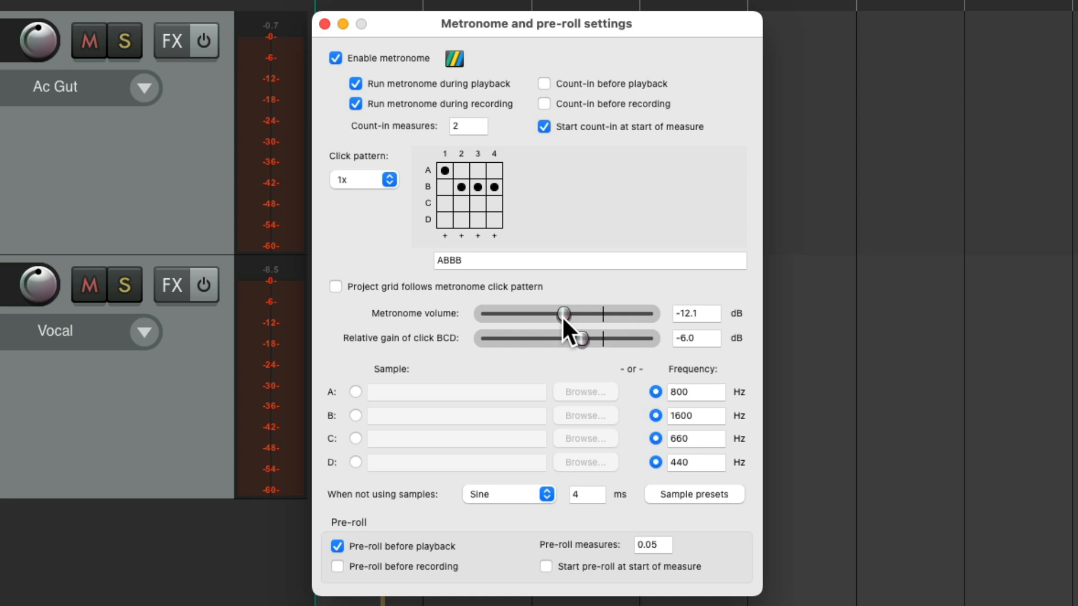
left_click_drag(562, 316, 581, 316)
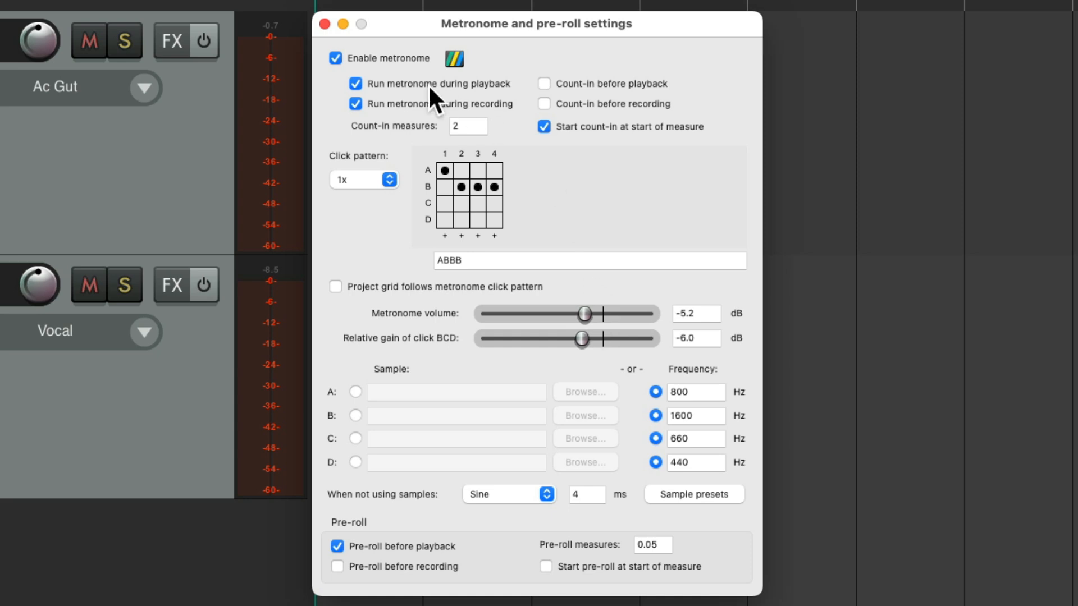
Record a complete take on the armed Guitar and Vocal tracks from the project start, stop it, and disarm both tracks
left_click(325, 24)
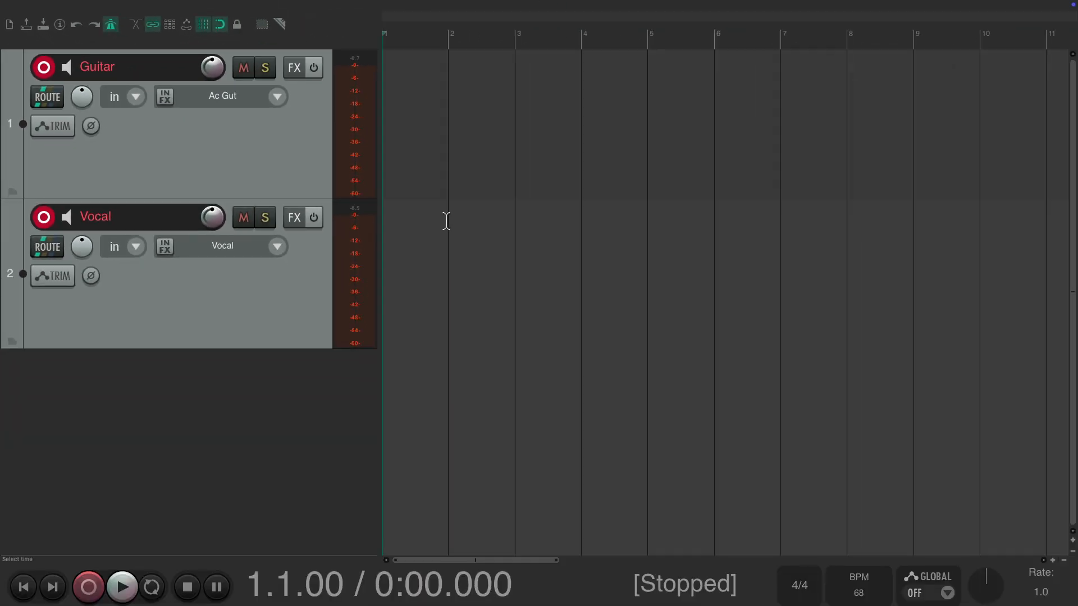
key("ctrl+r")
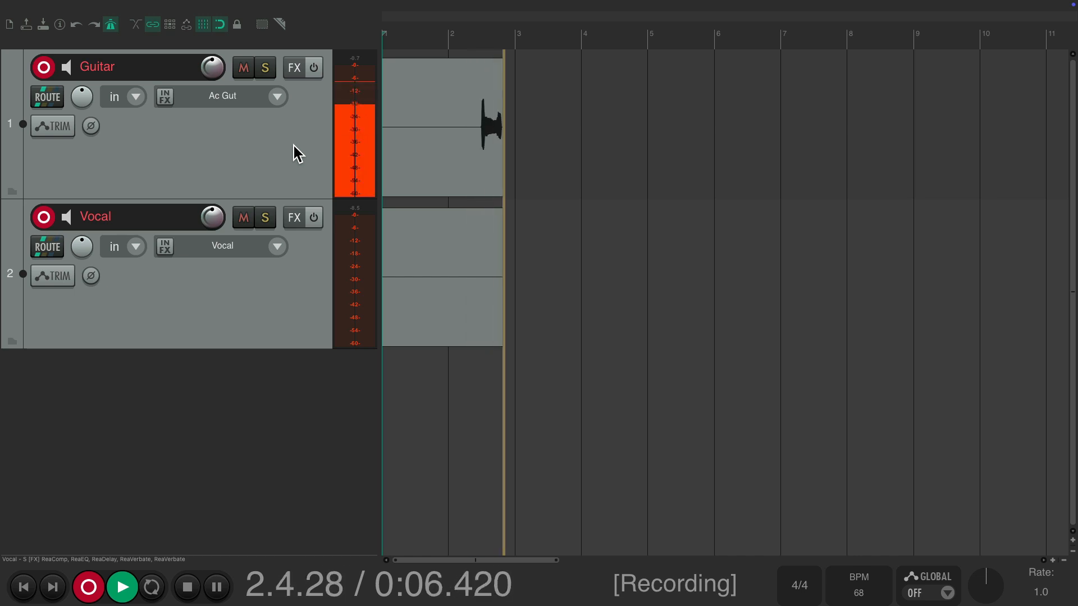
left_click_drag(537, 23, 525, 49)
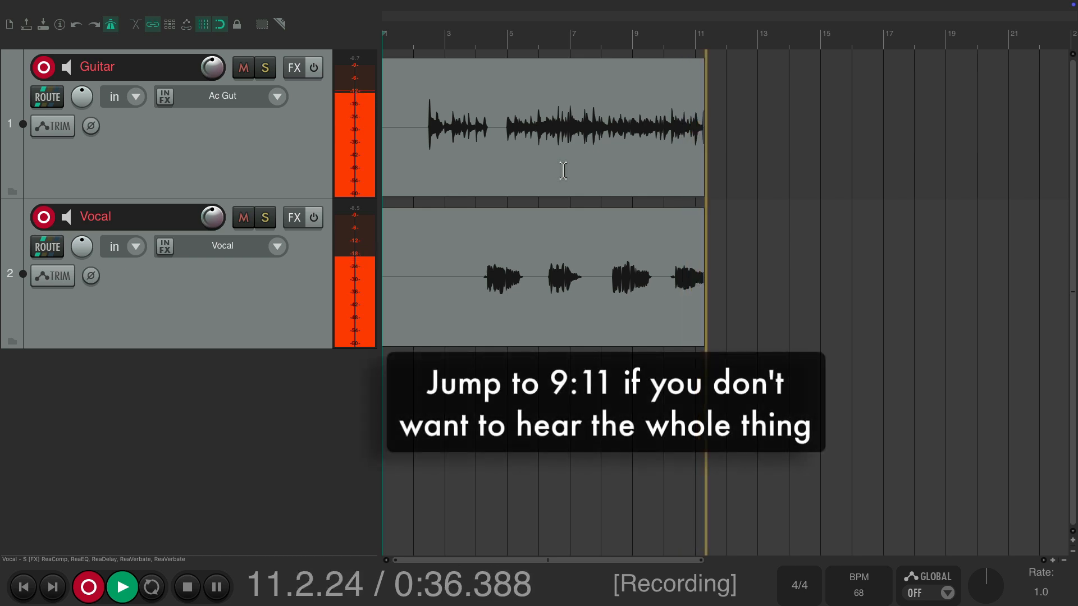
left_click_drag(585, 17, 581, 28)
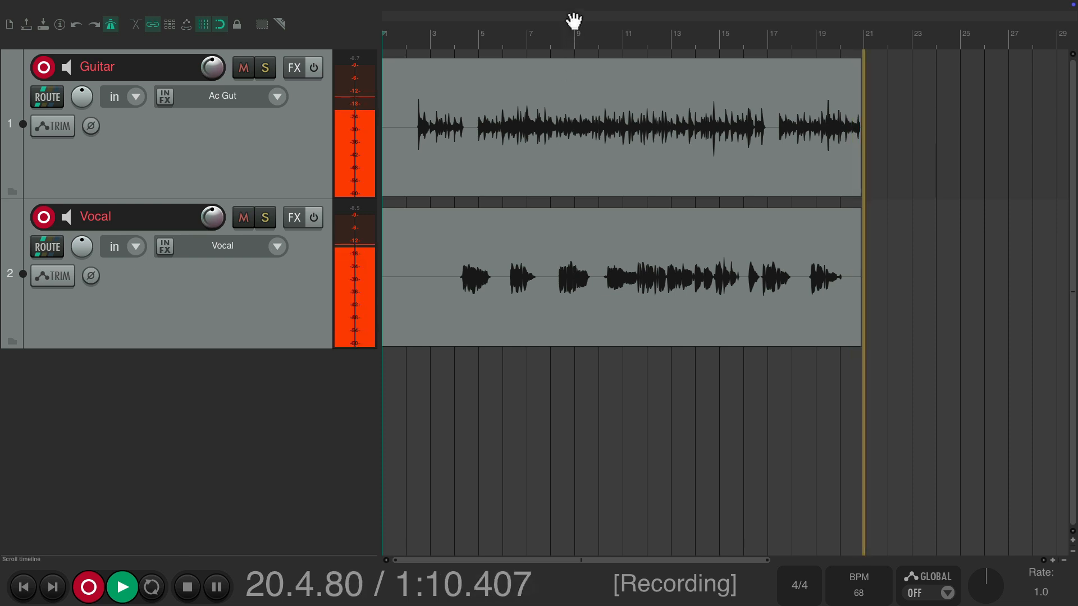
left_click_drag(573, 9, 573, 20)
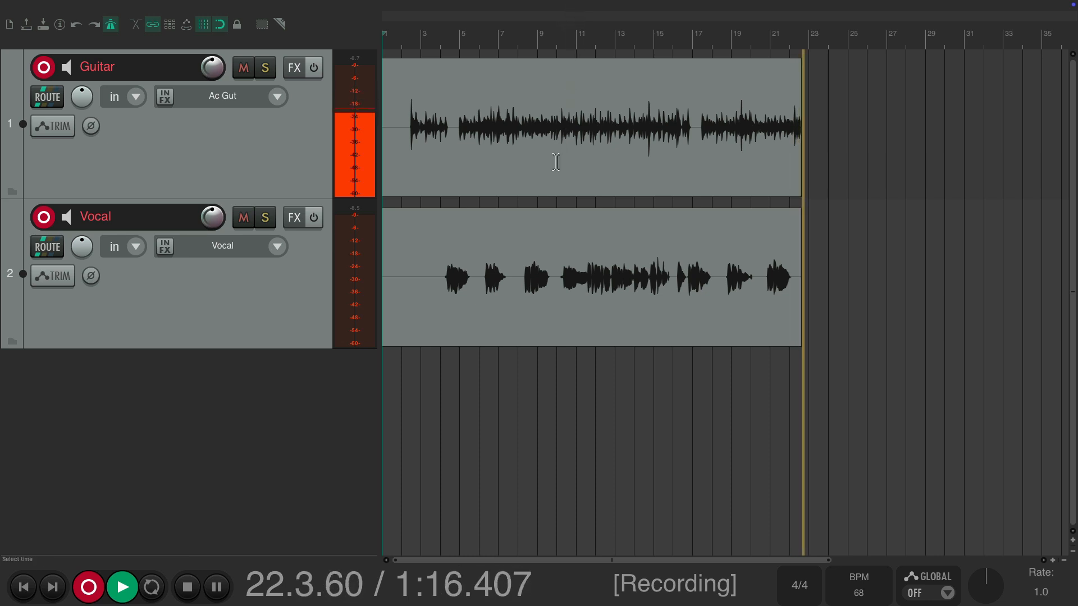
left_click_drag(559, 26, 557, 28)
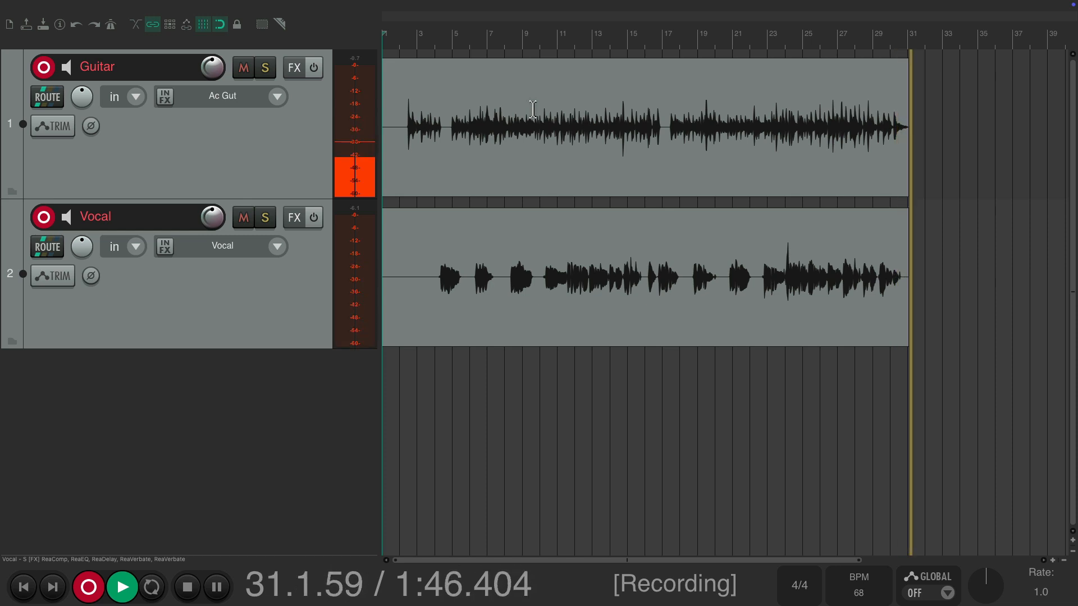
key("space")
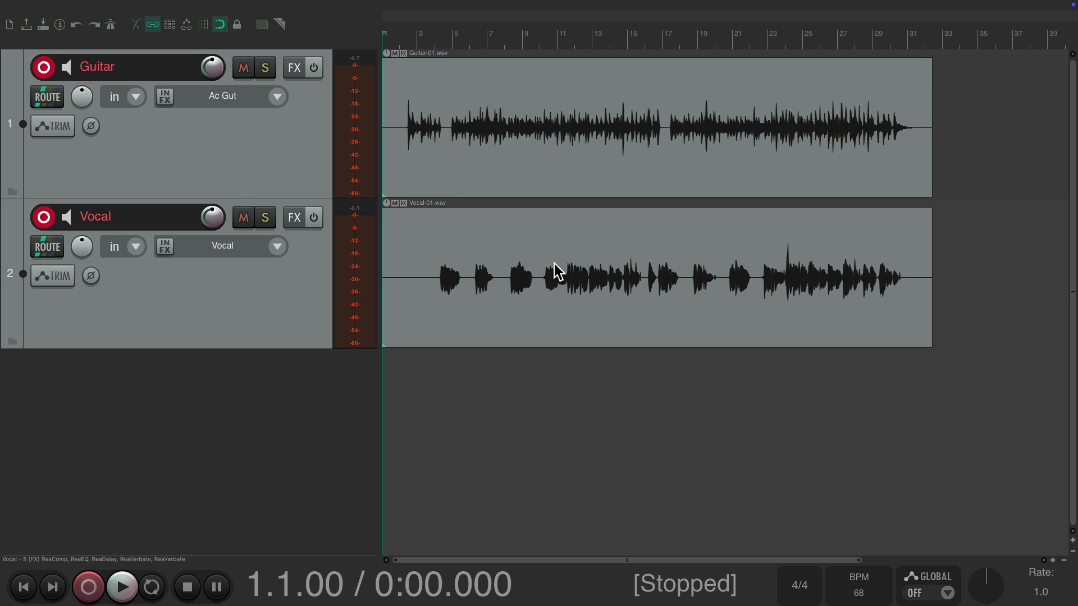
left_click(53, 67)
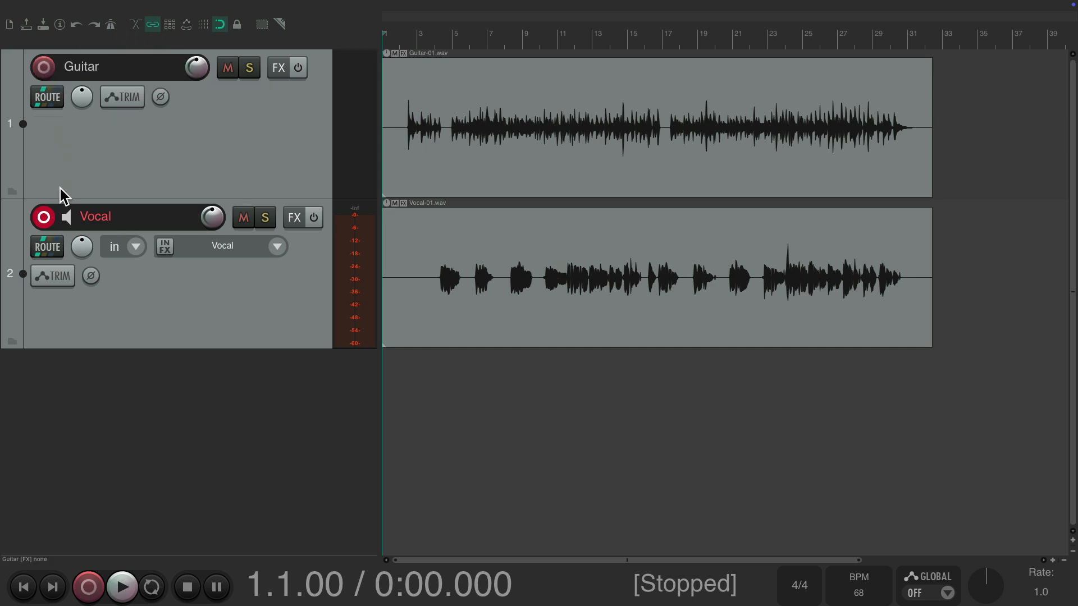
left_click(48, 221)
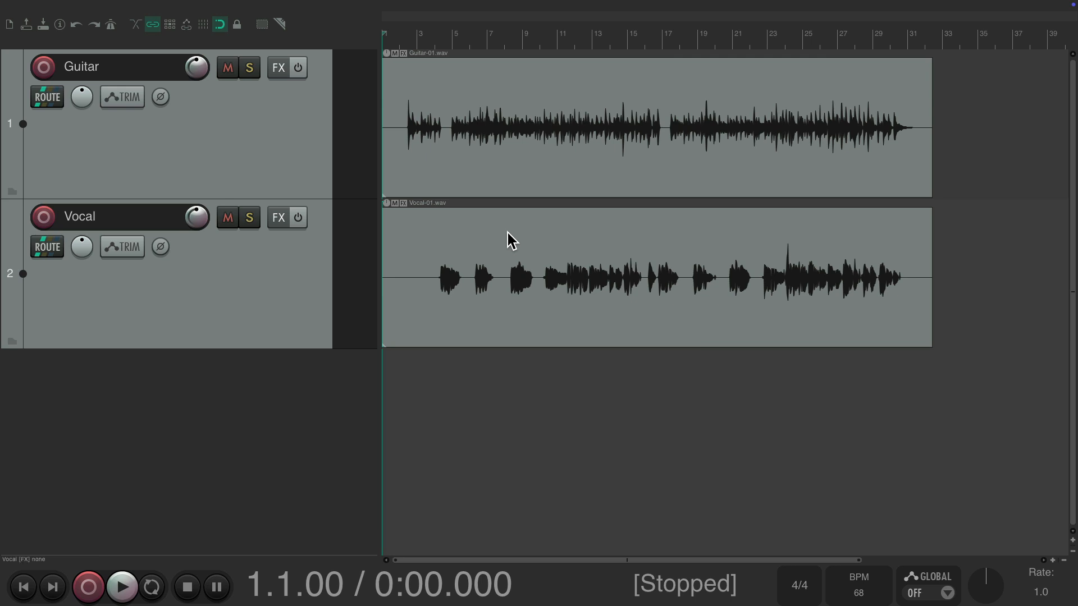
Play the guitar part from measure 3 to check the section start and add a marker named Intro at 3.1.00
scroll(406, 152, "up", 6)
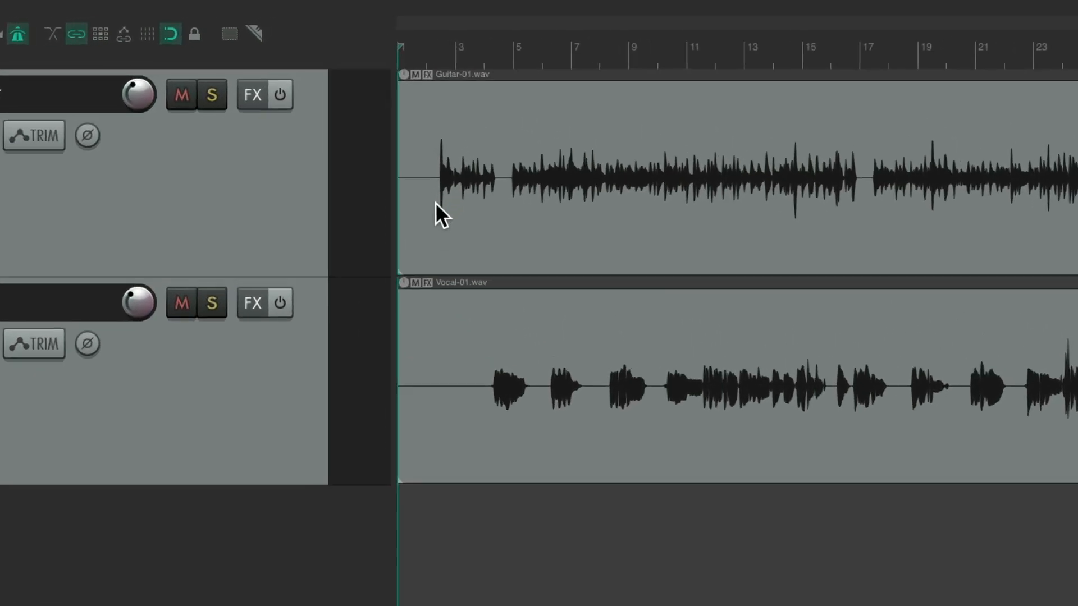
scroll(405, 152, "left", 2)
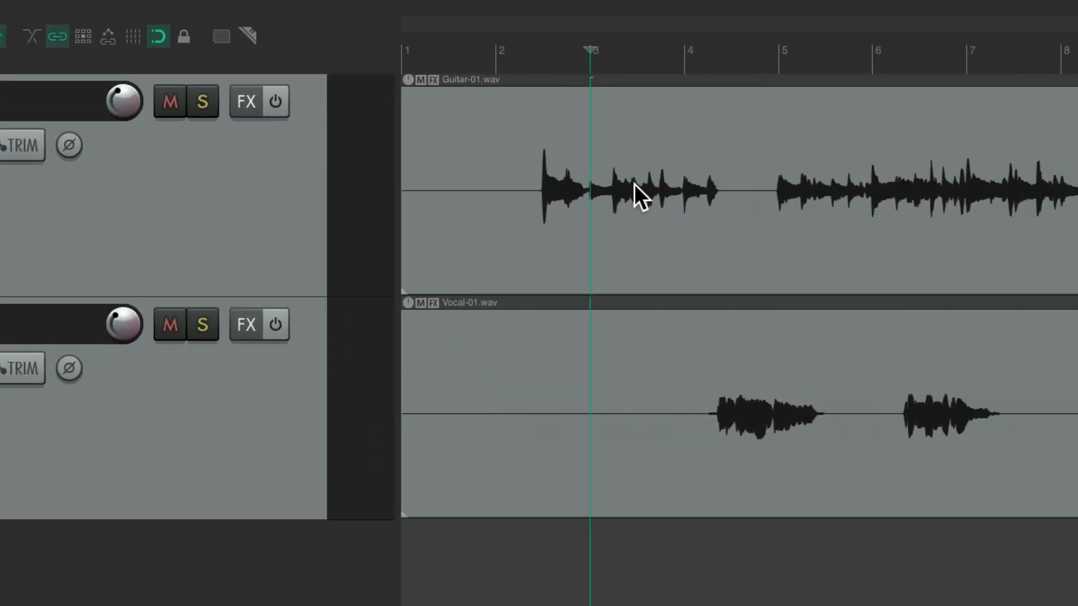
key("space")
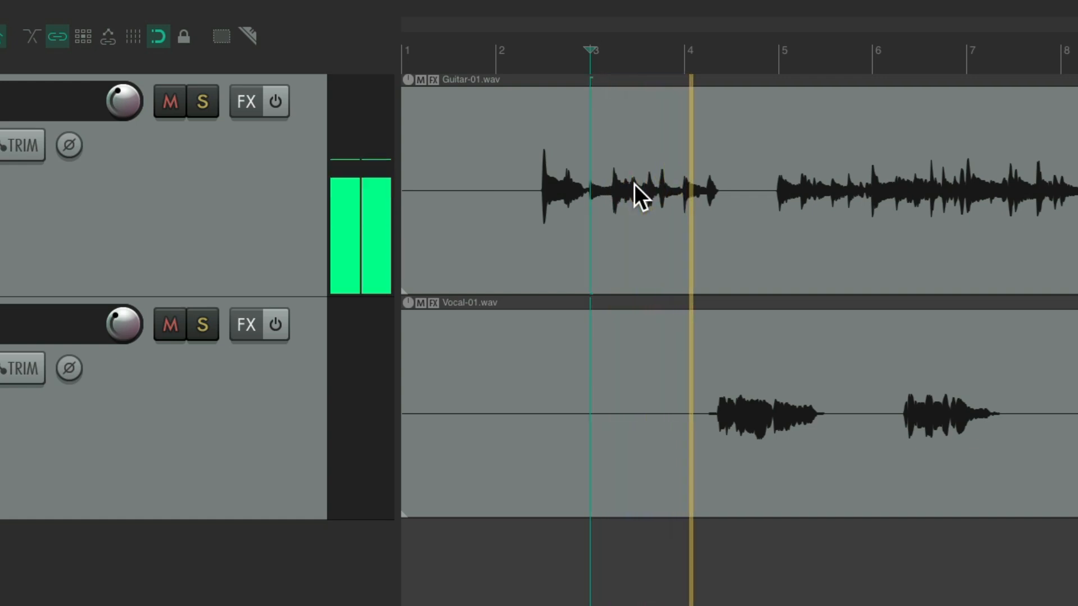
key("space")
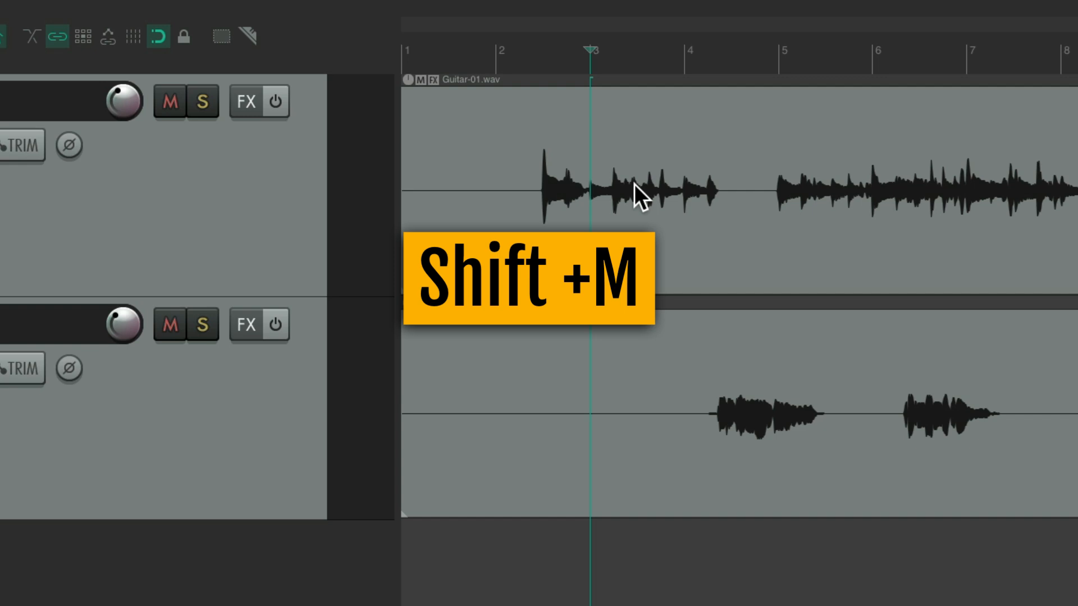
key("shift+m")
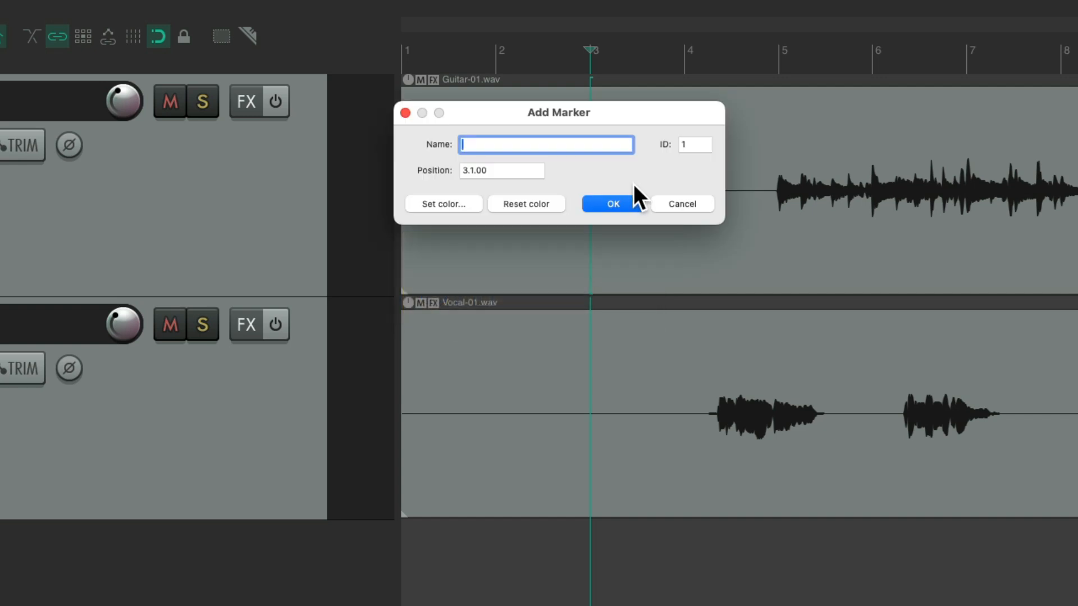
type("Intro")
key("Return")
Audition the recording from measure 5 and add a marker named Verse 1 there
left_click(776, 54)
key("space")
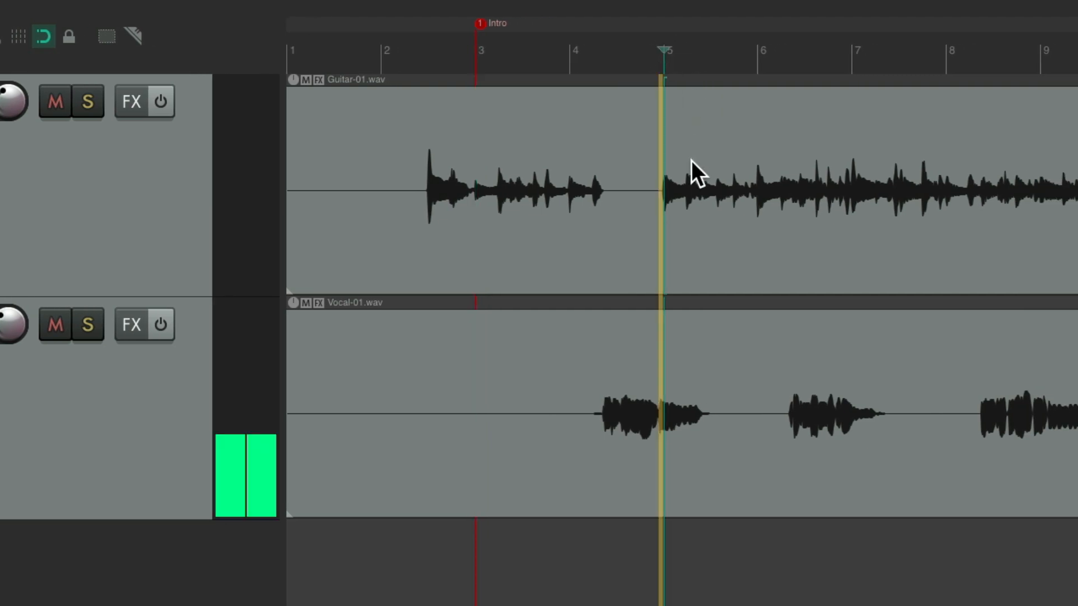
key("space")
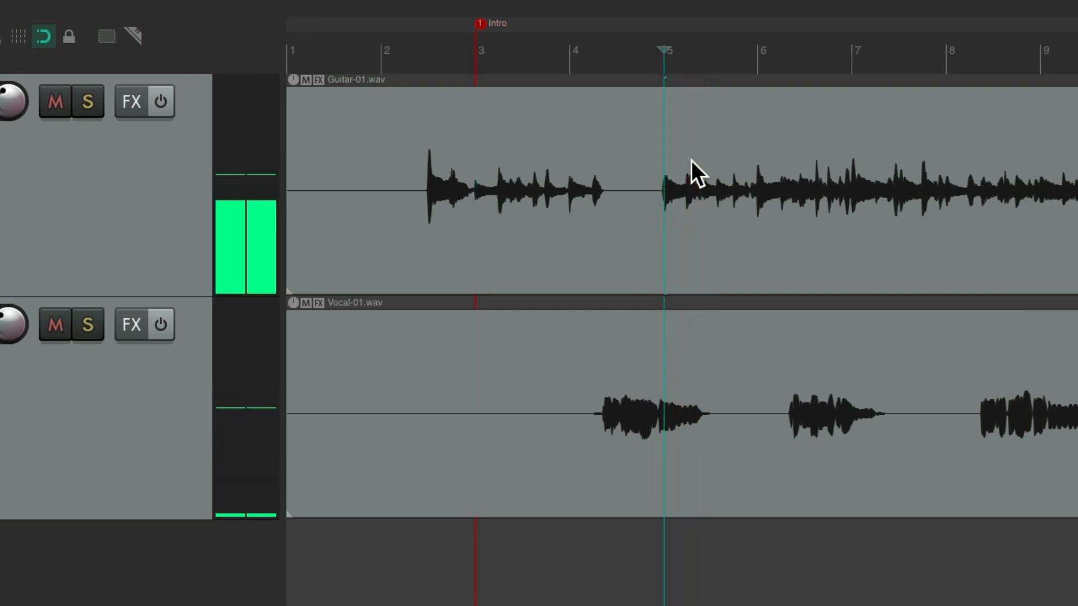
key("shift+m")
type("Ver")
key("Return")
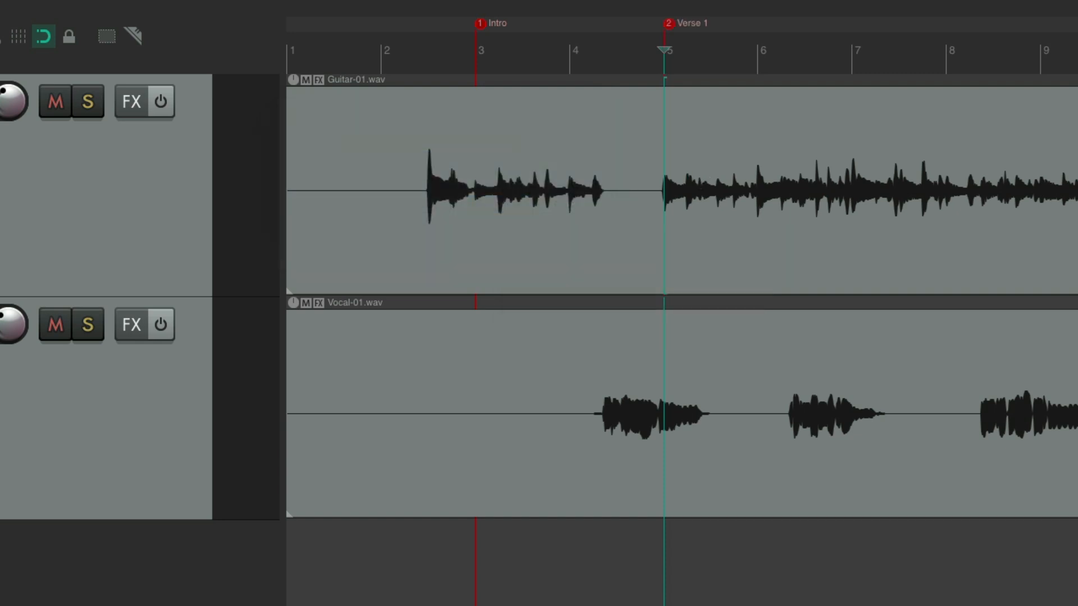
Listen through the verse to locate the first chorus and add a marker named Chorus 1 at 11.1.00
key("space")
scroll(645, 200, "down", 2)
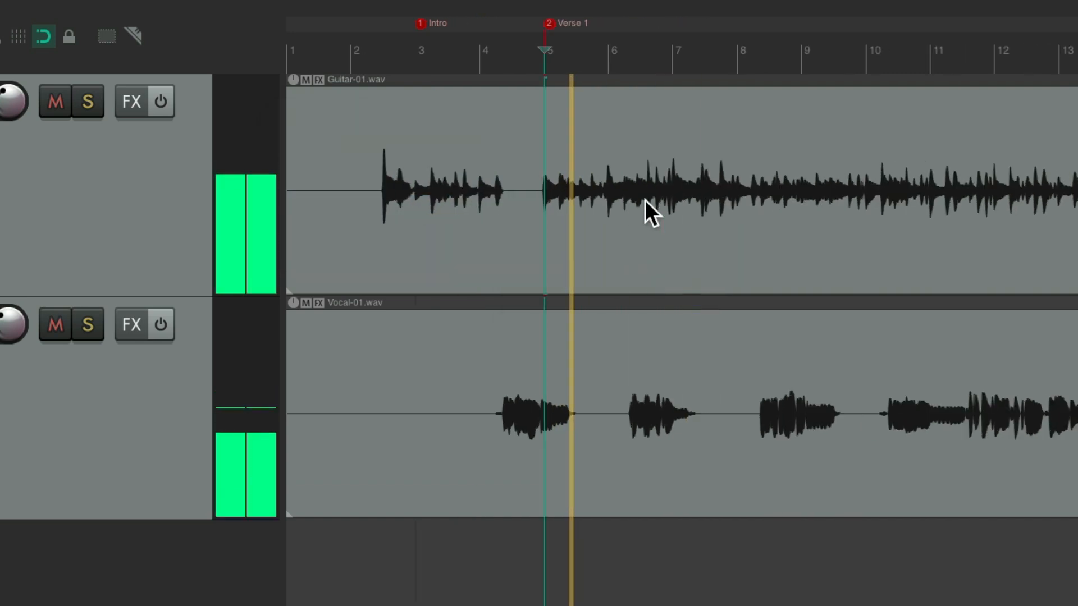
key("space")
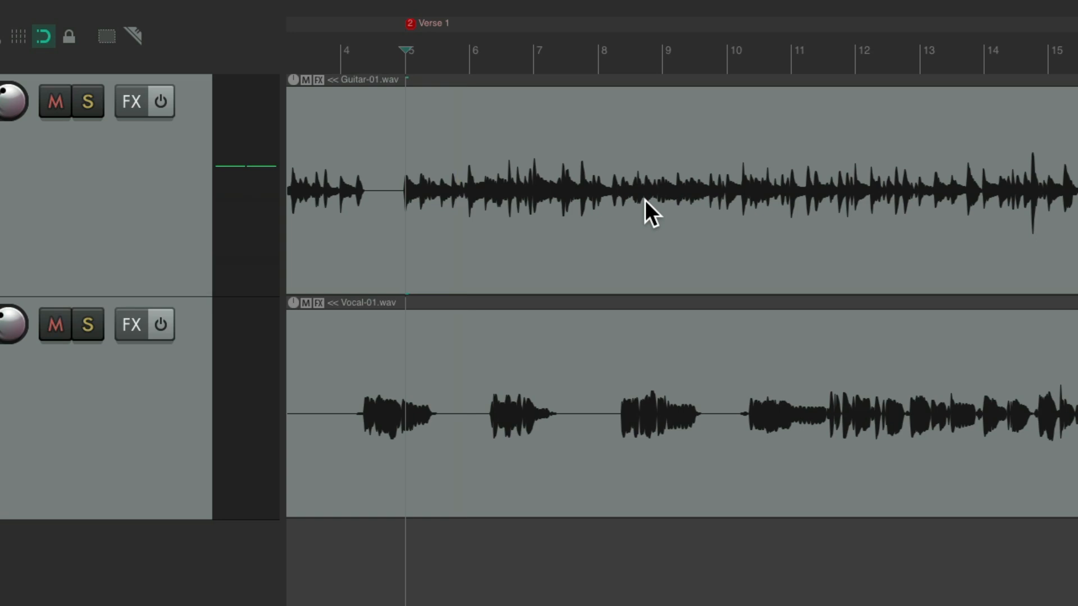
left_click(627, 58)
key("space")
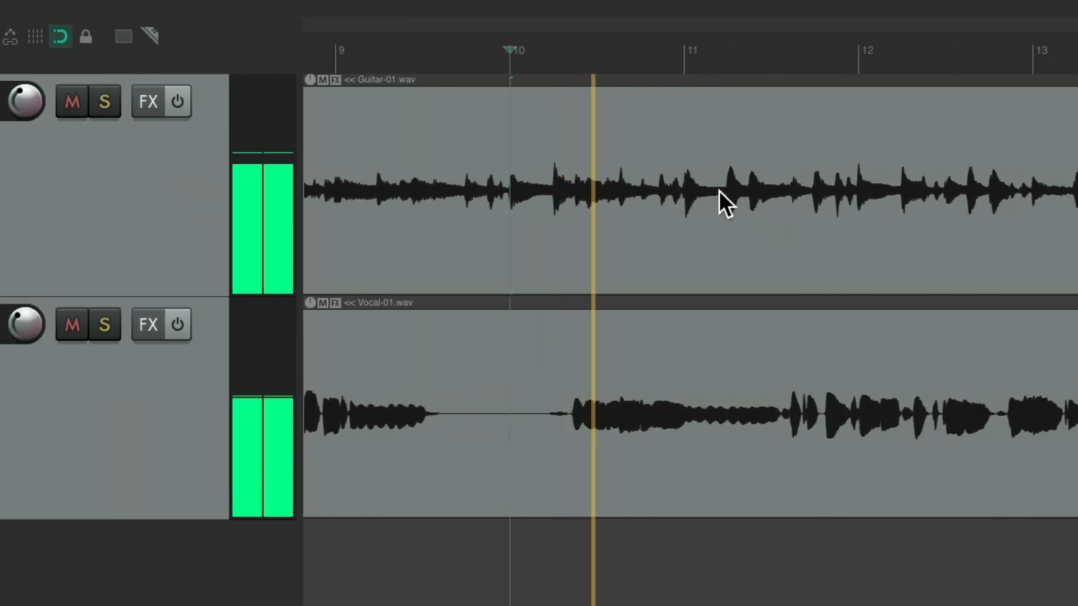
scroll(719, 191, "down", 3)
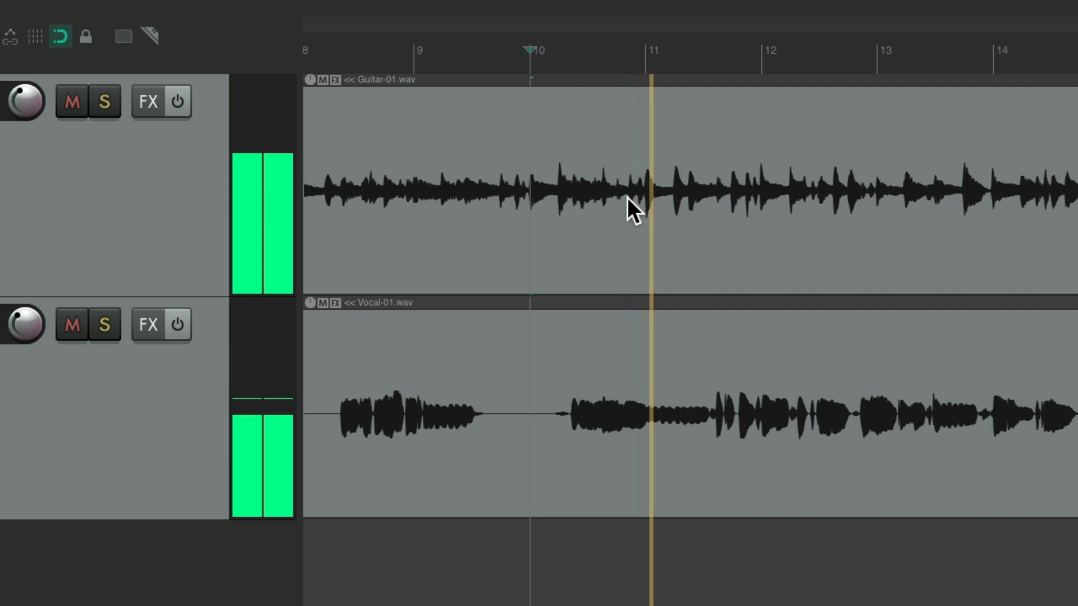
key("space")
left_click(645, 53)
key("shift+m")
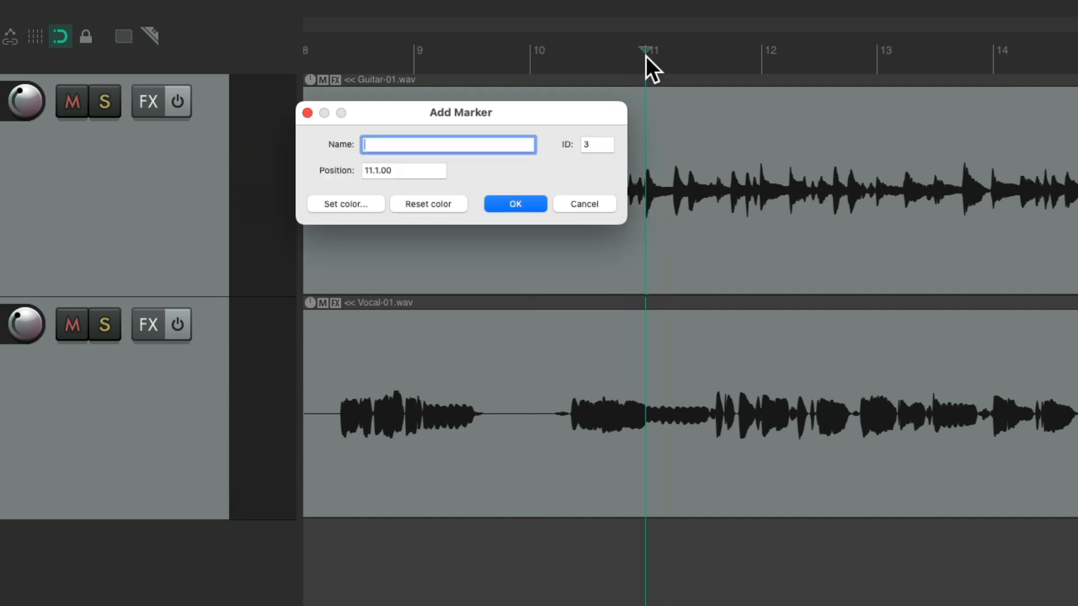
type("Chorus 1")
key("Return")
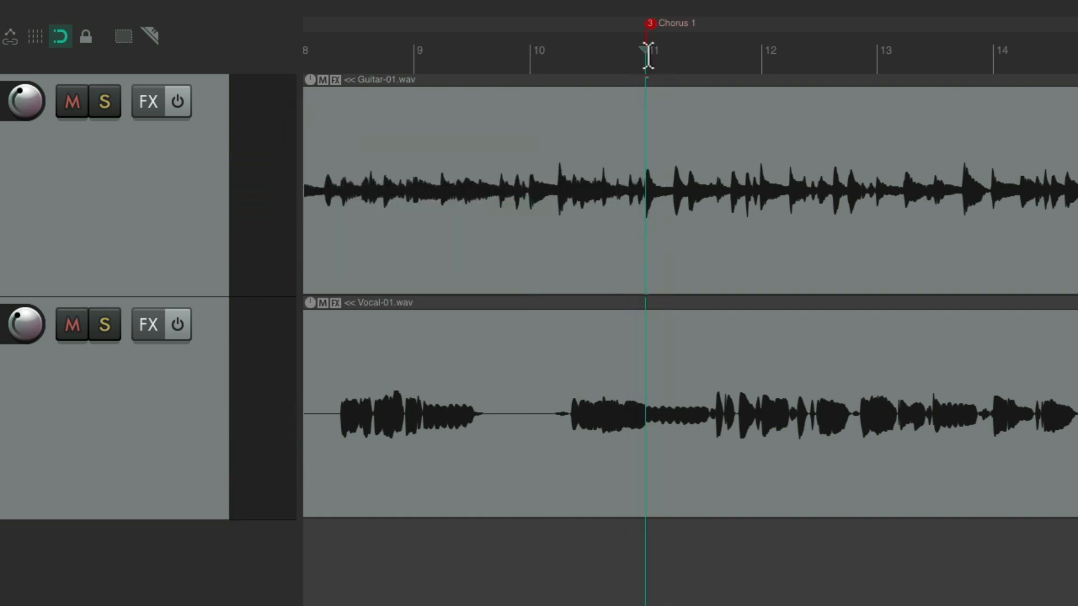
Play the recording from just before measure 16 to examine how the end of the first chorus lines up with the measures
scroll(640, 193, "down", 2)
scroll(640, 193, "right", 5)
left_click(686, 51)
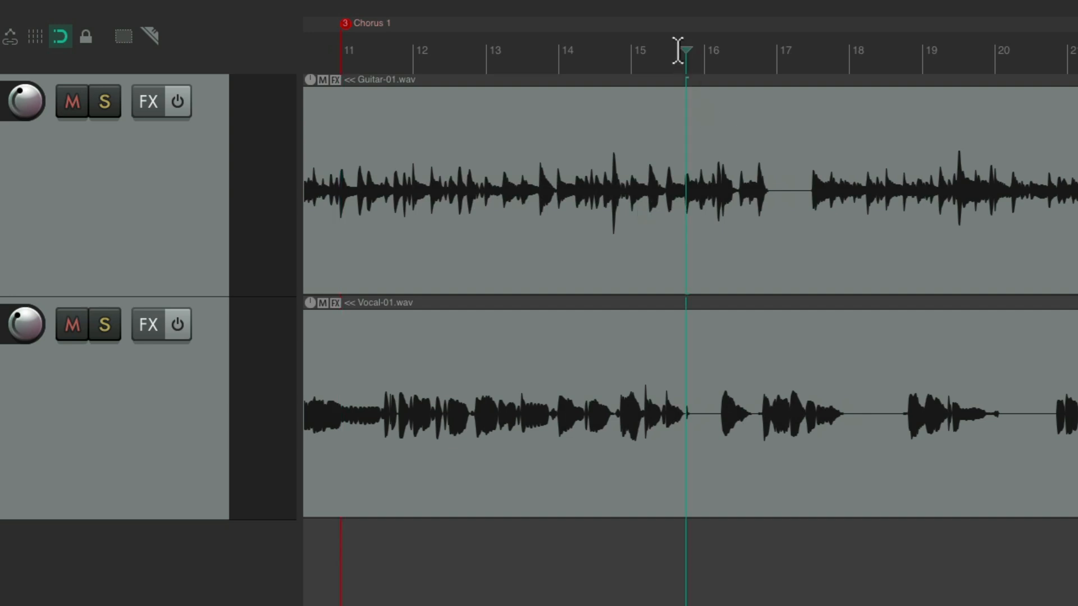
key("space")
scroll(714, 220, "up", 3)
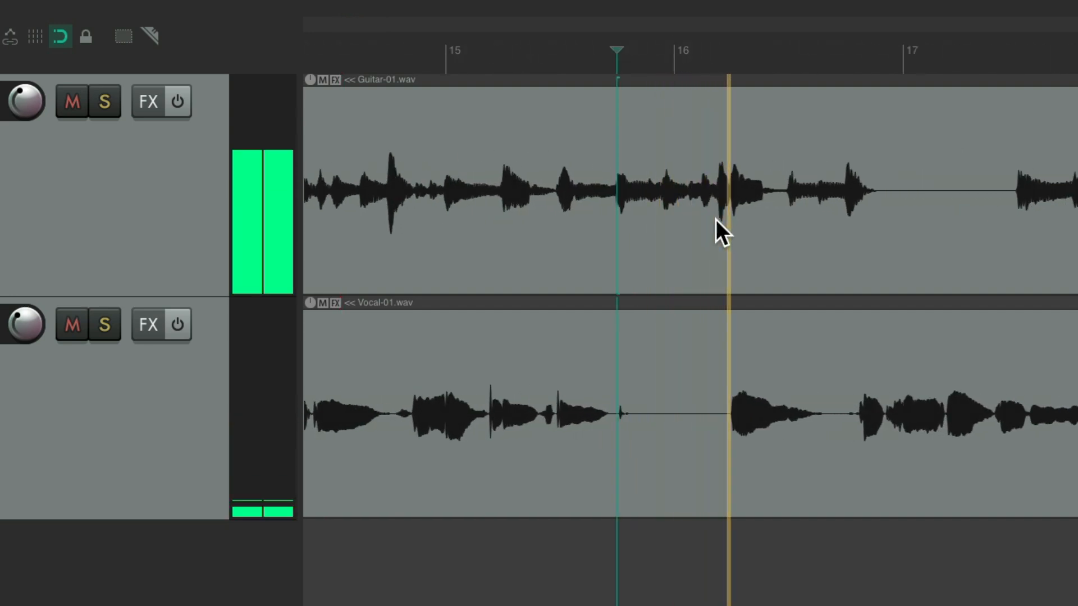
scroll(716, 221, "right", 1)
scroll(722, 217, "right", 3)
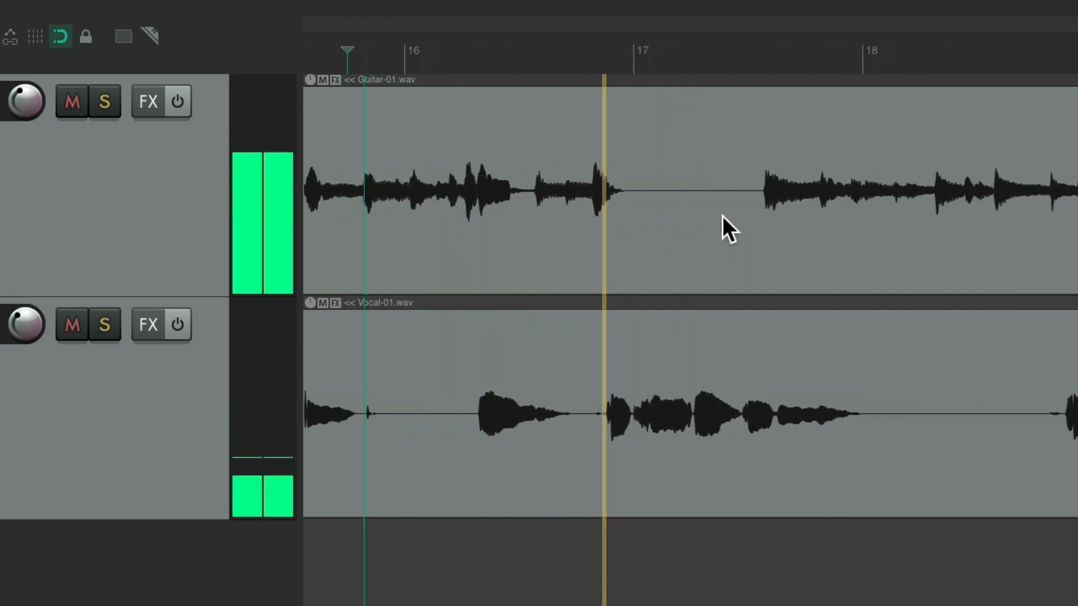
scroll(686, 220, "left", 4)
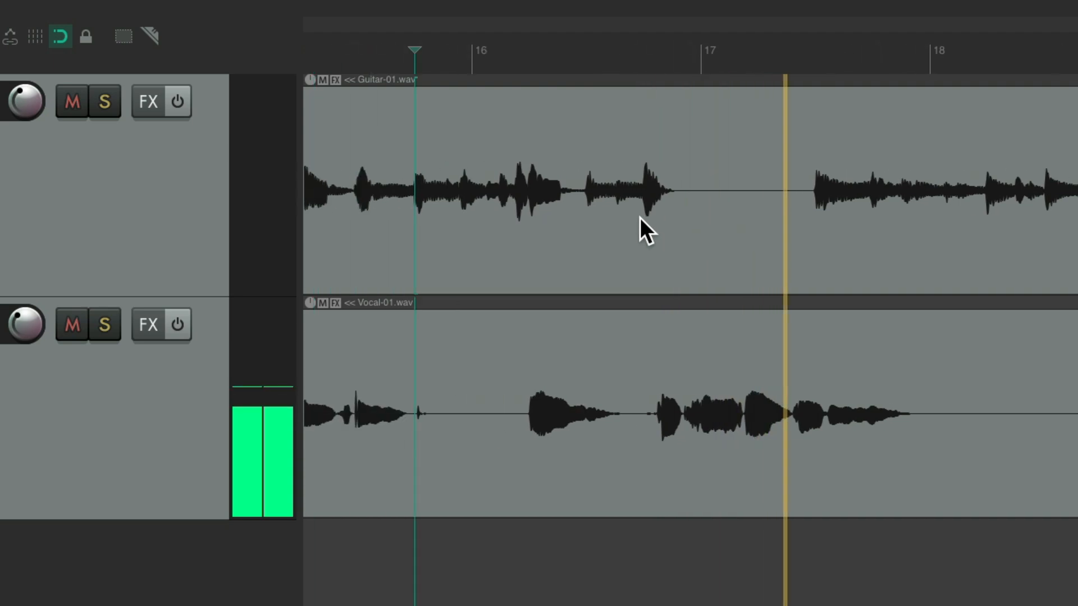
key("space")
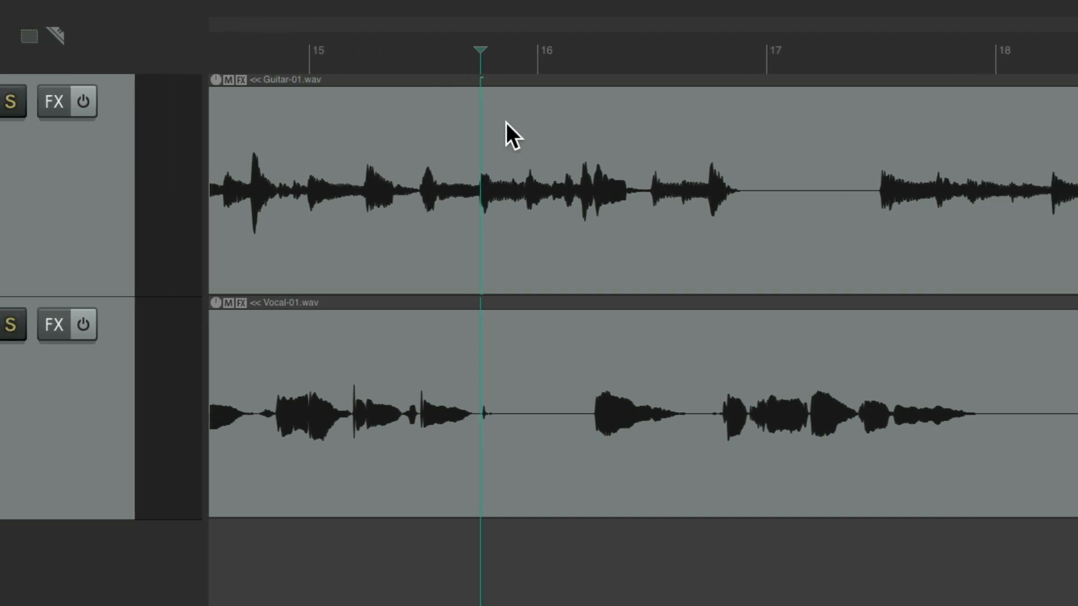
Insert a 2/4 time signature marker at 15.1.00 with its tempo setting turned off
left_click(247, 56)
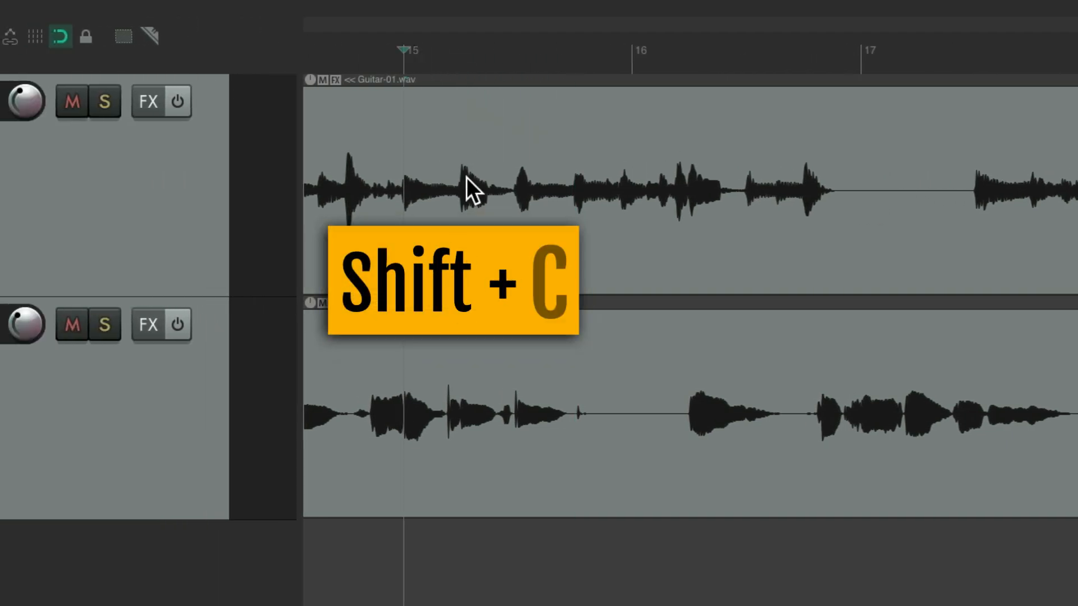
key("shift+c")
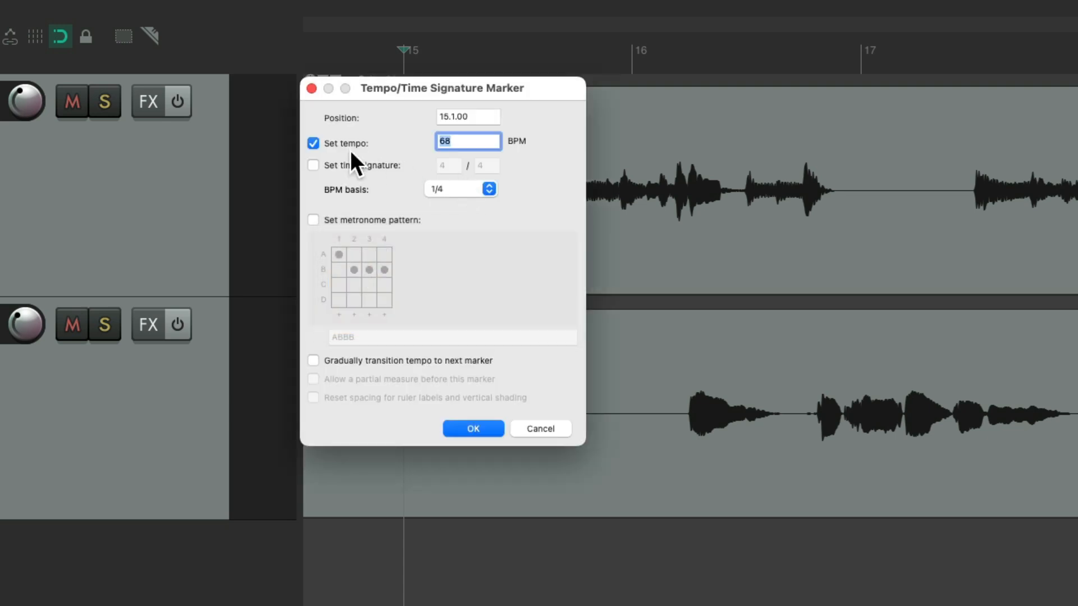
left_click(312, 142)
left_click(312, 164)
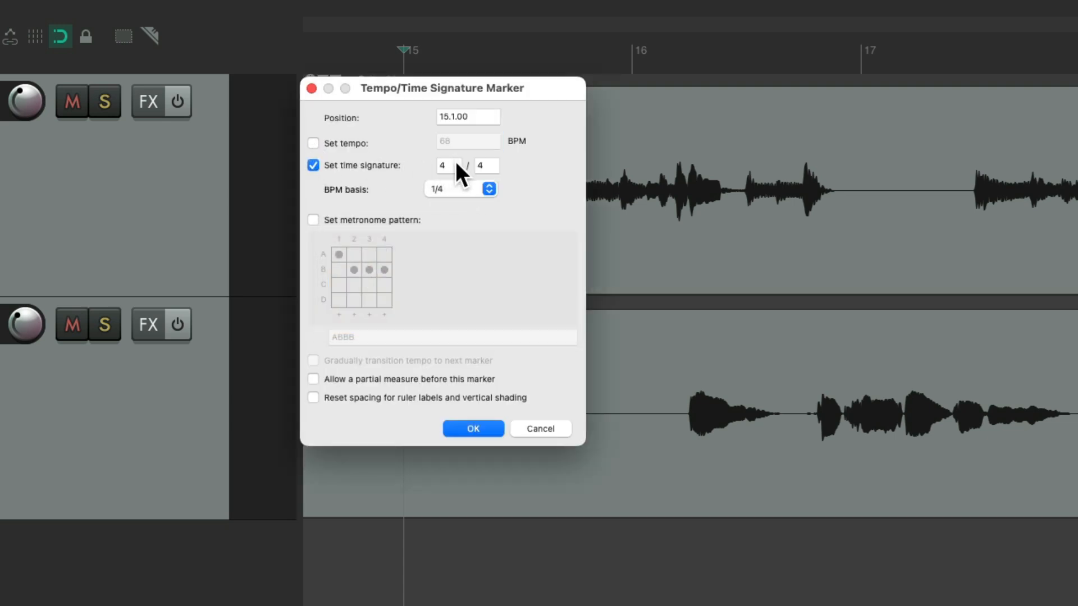
type("2")
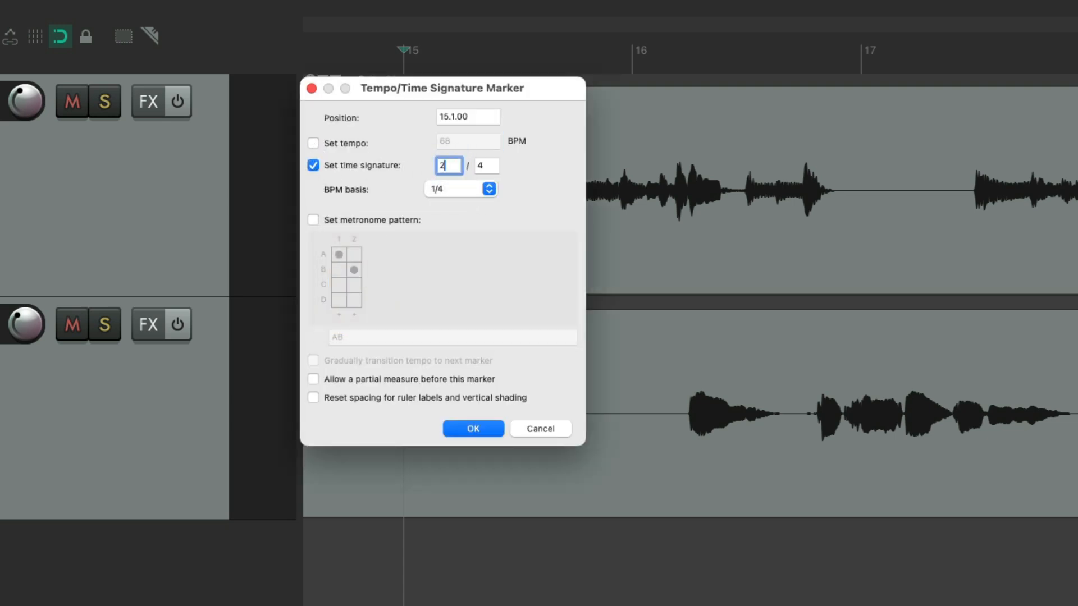
left_click(466, 427)
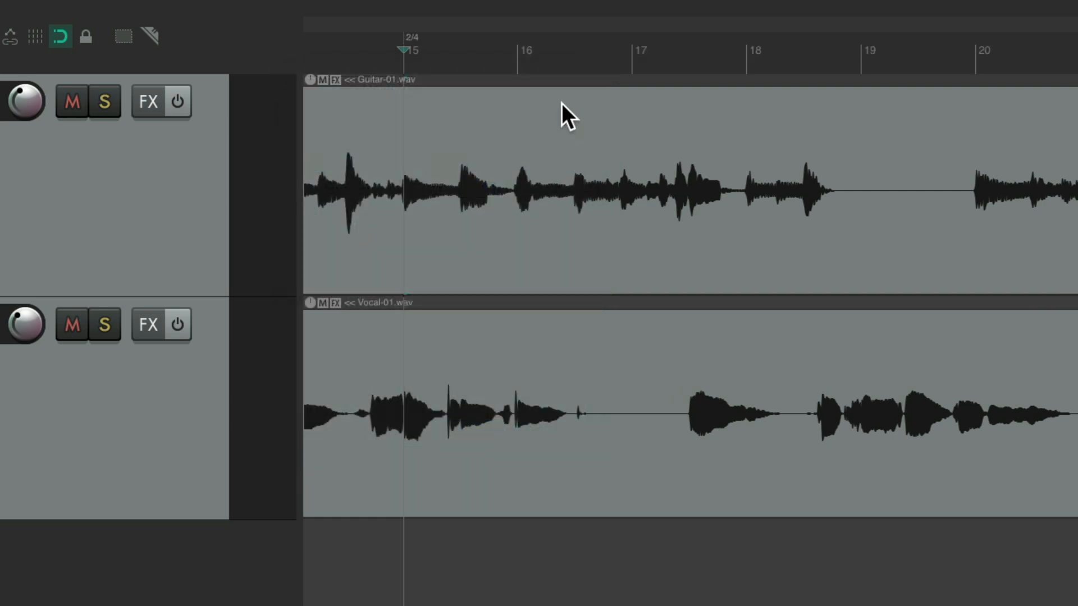
Insert a 4/4 time signature marker at 16.1.00 with its tempo setting turned off
left_click(517, 56)
key("shift+c")
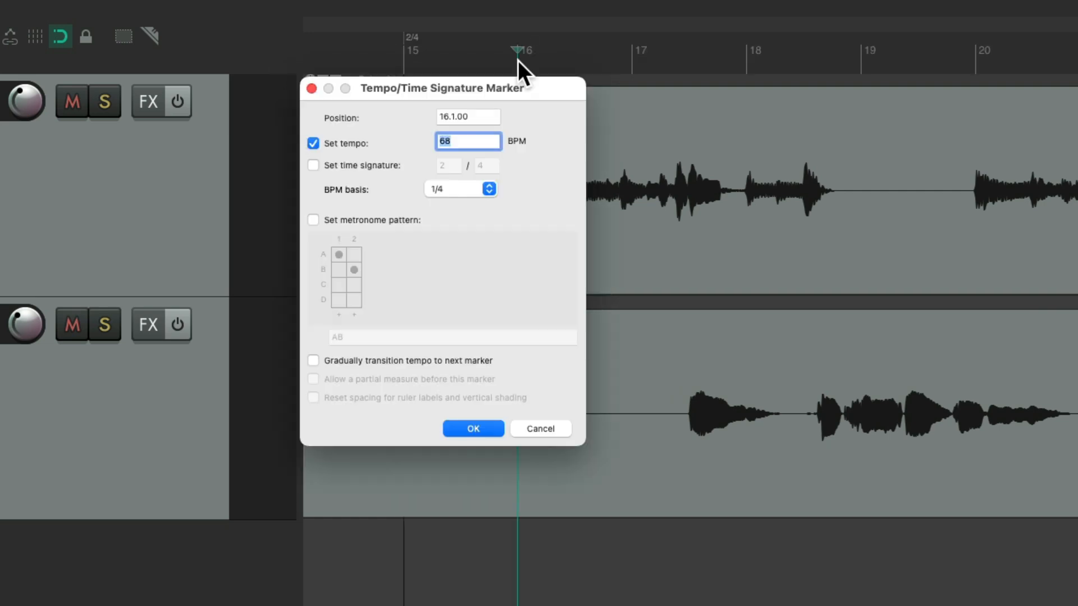
left_click(314, 141)
left_click(313, 164)
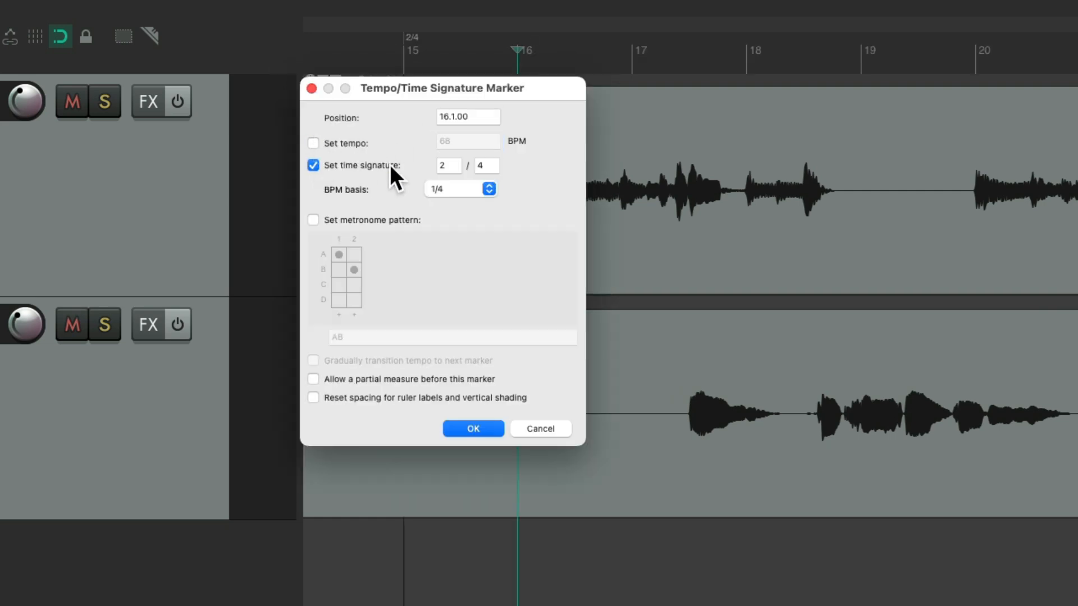
double_click(449, 167)
type("4")
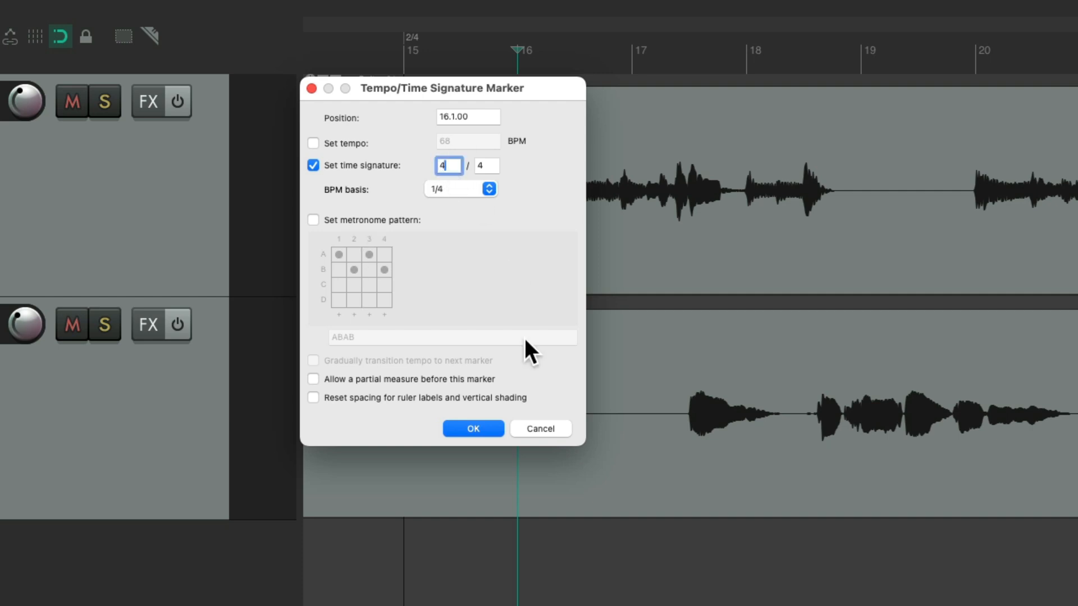
left_click(488, 429)
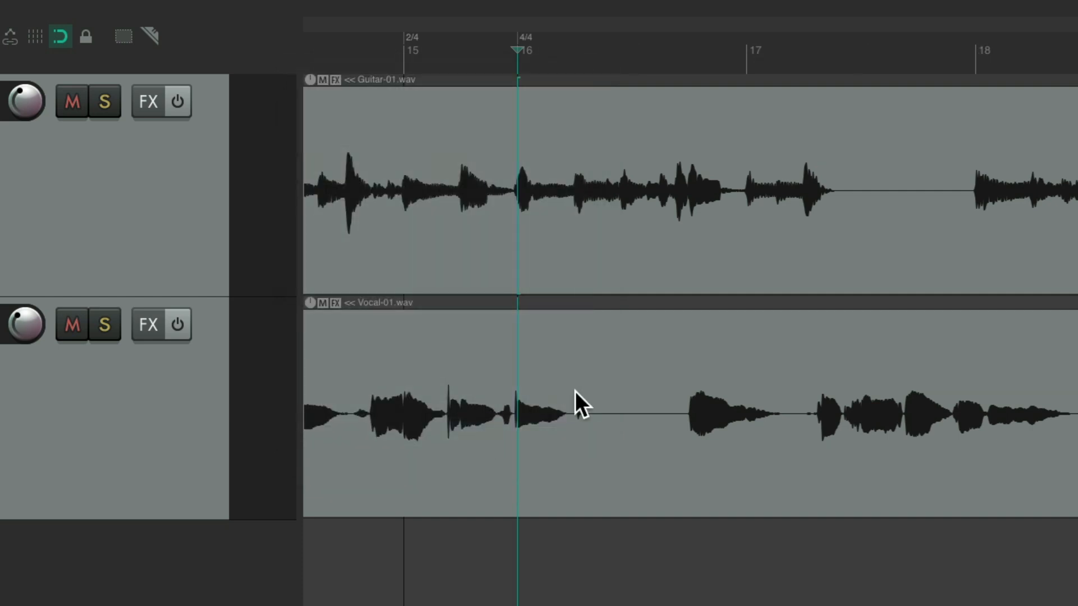
Play the recording from just before measure 15 to locate the second verse and add a marker named Verse 2 at measure 18
left_click(375, 48)
key("space")
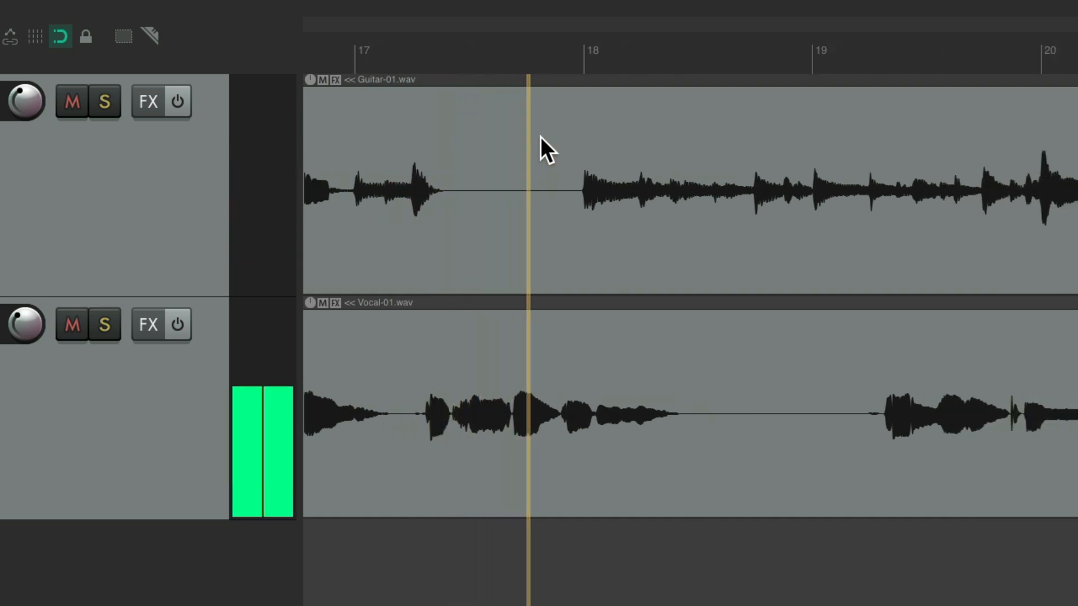
key("space")
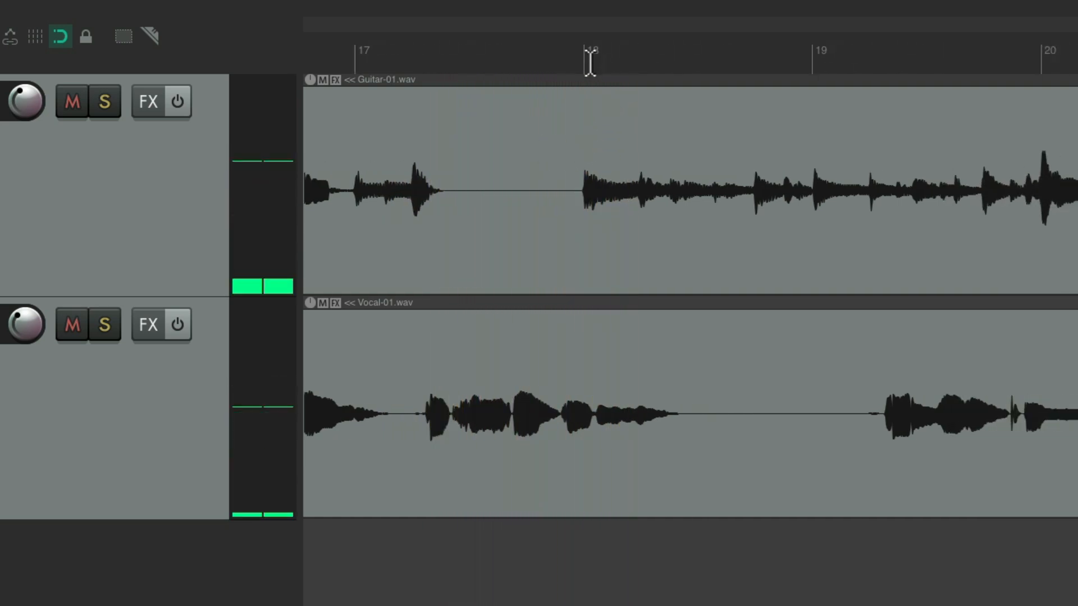
left_click(586, 60)
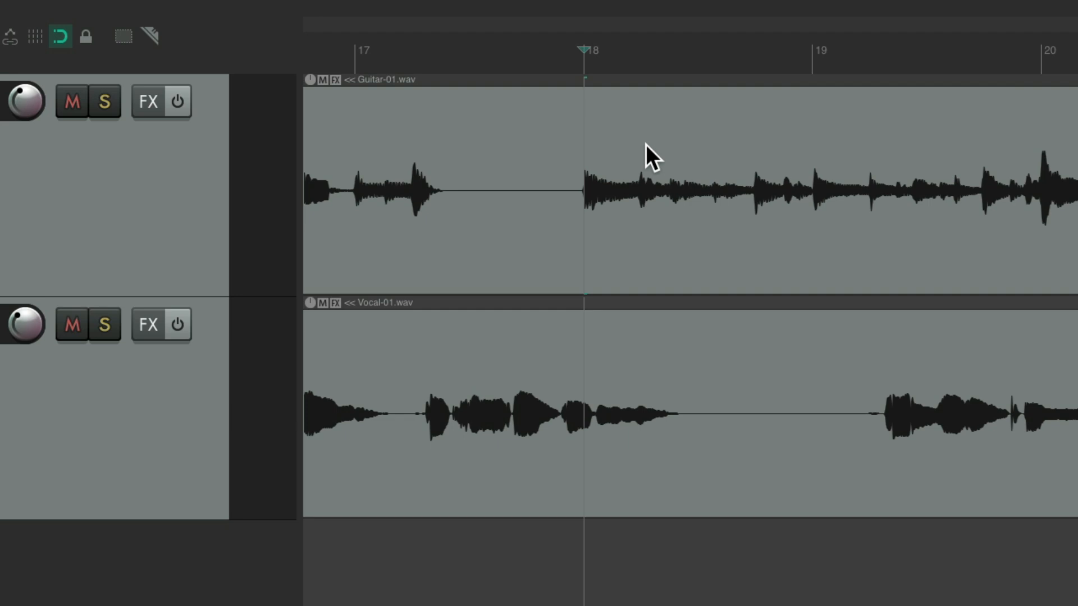
key("shift+m")
type("Verse 2")
key("Return")
Listen through the second verse to locate the next chorus and add a marker named Chorus 2 at measure 24
key("space")
scroll(640, 170, "down", 4)
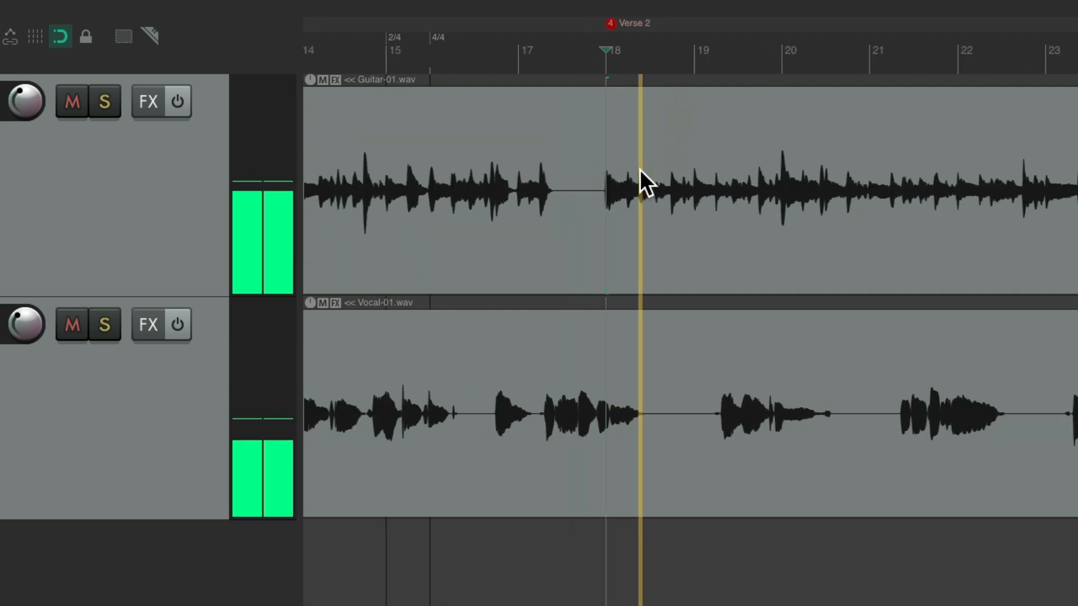
scroll(640, 169, "right", 10)
key("space")
left_click(498, 53)
key("space")
scroll(582, 262, "up", 3)
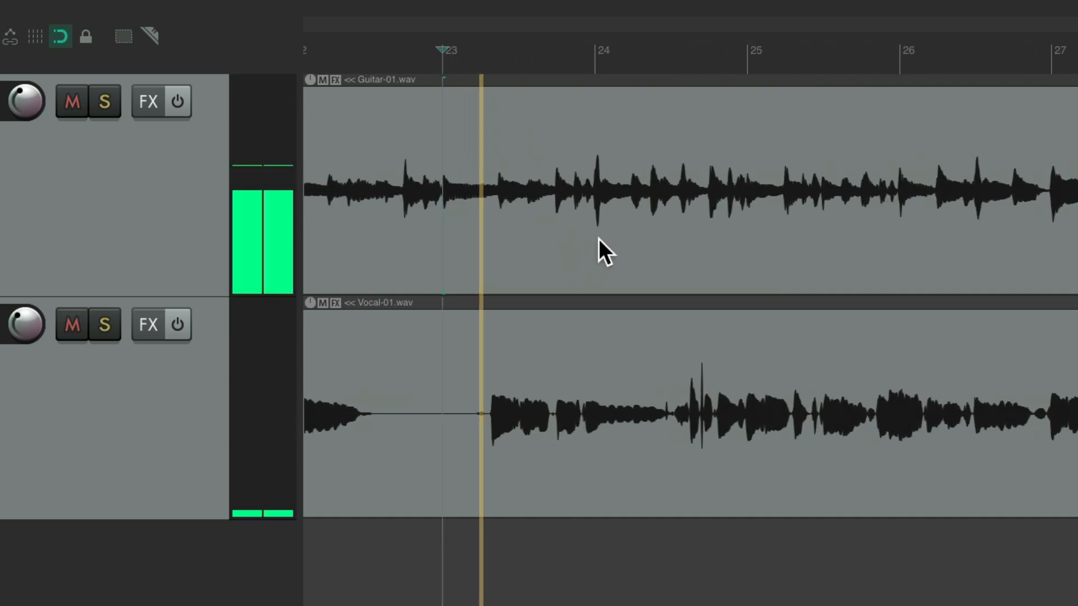
scroll(598, 253, "up", 5)
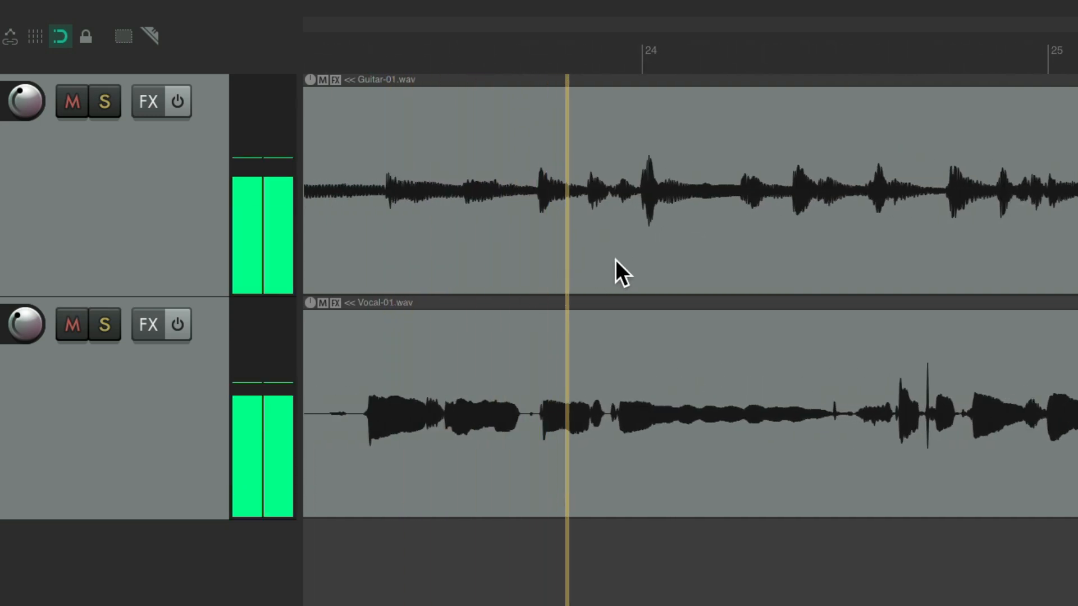
key("space")
left_click(641, 49)
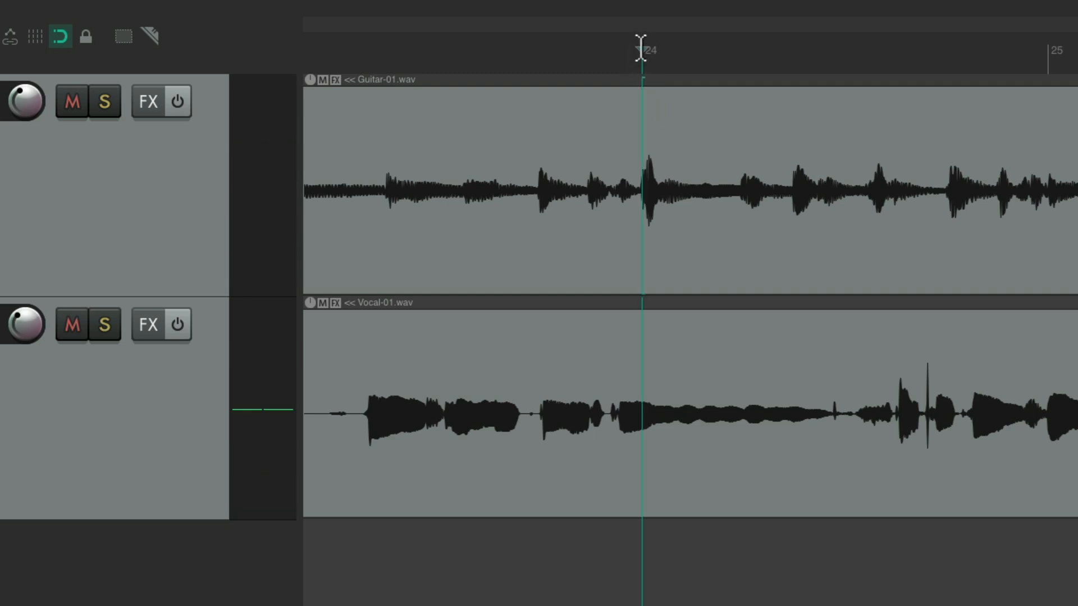
key("shift+m")
type("Chorus 2")
key("Return")
Audition the end of the second chorus from just before measure 29 and add a marker named Outro at measure 29
scroll(636, 191, "down", 5)
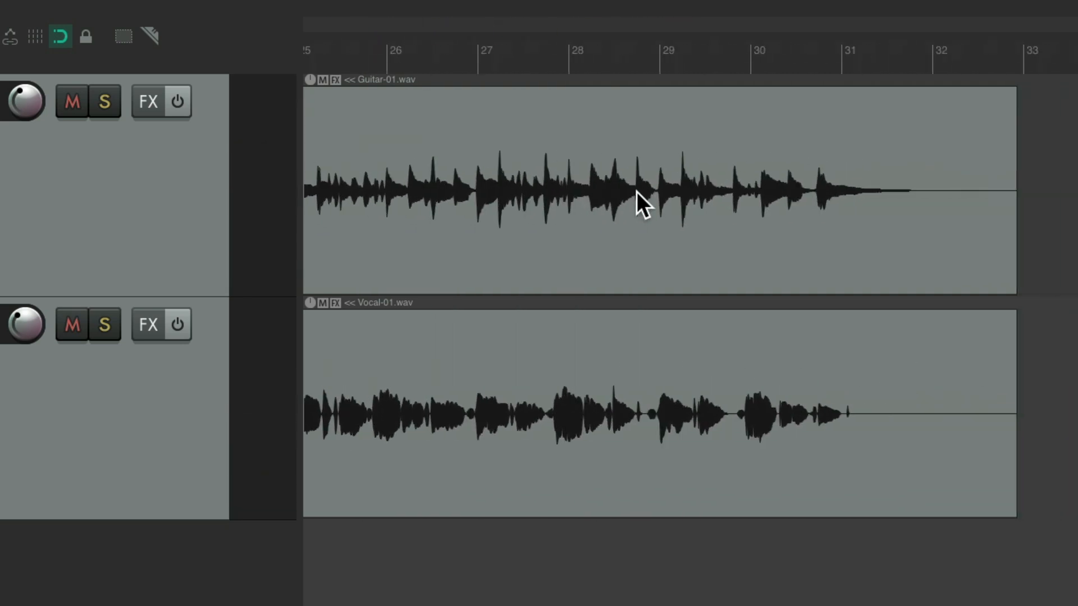
left_click(638, 49)
key("space")
scroll(715, 202, "up", 2)
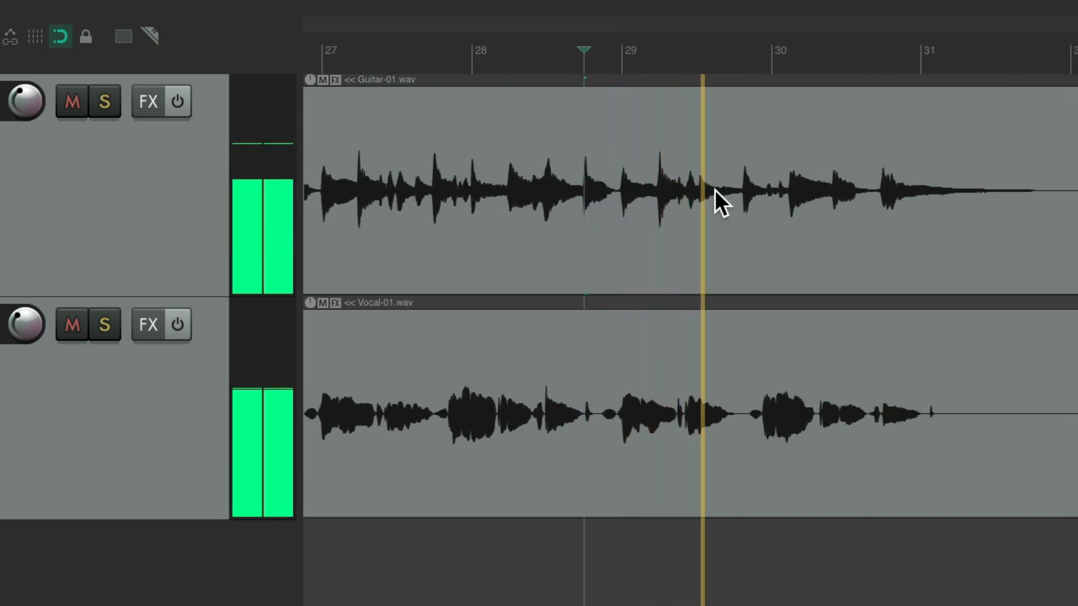
key("space")
left_click(623, 56)
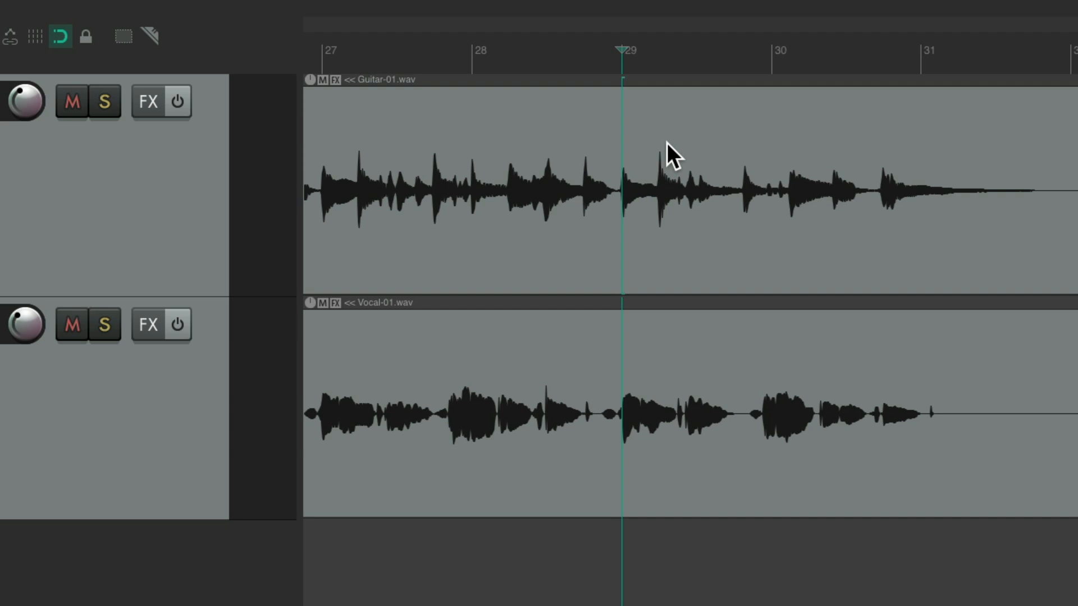
key("shift+m")
type("Outro")
key("Return")
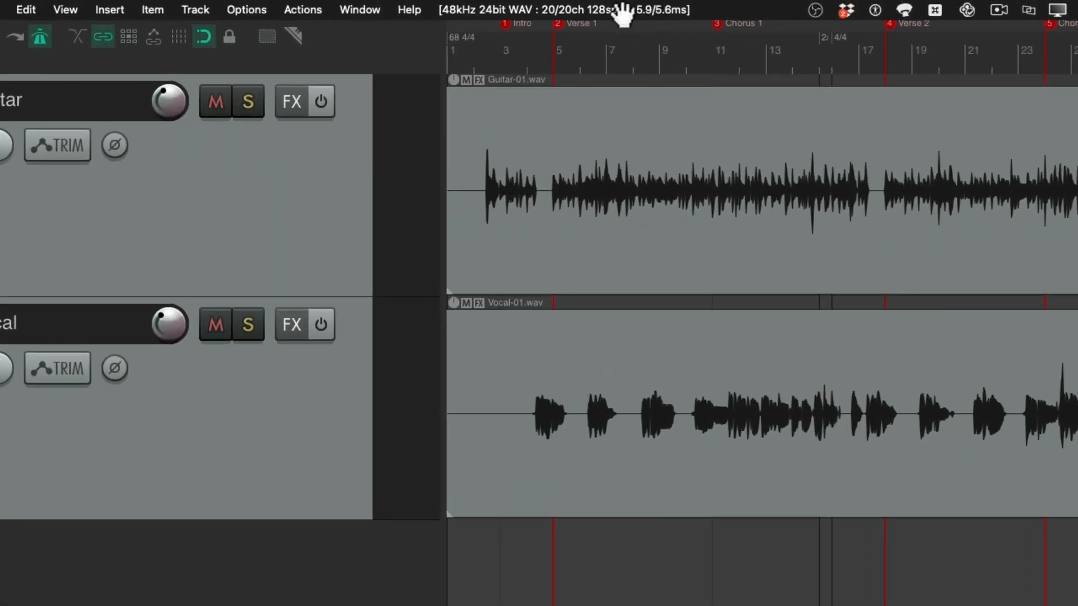
Open the name mapping editor for the input channels in the audio preferences
left_click(617, 10)
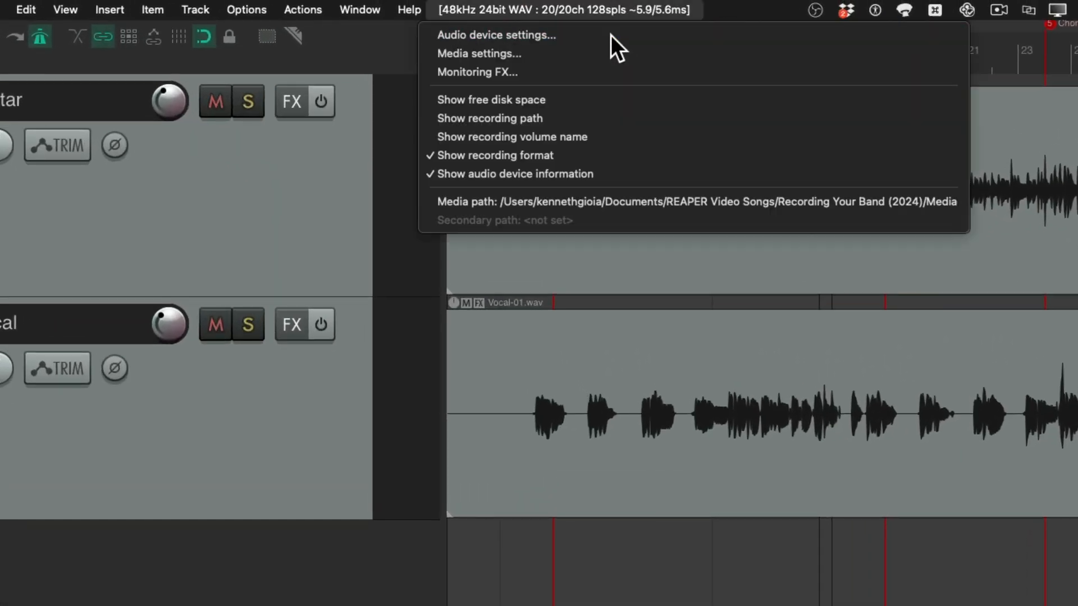
left_click(611, 35)
left_click(288, 315)
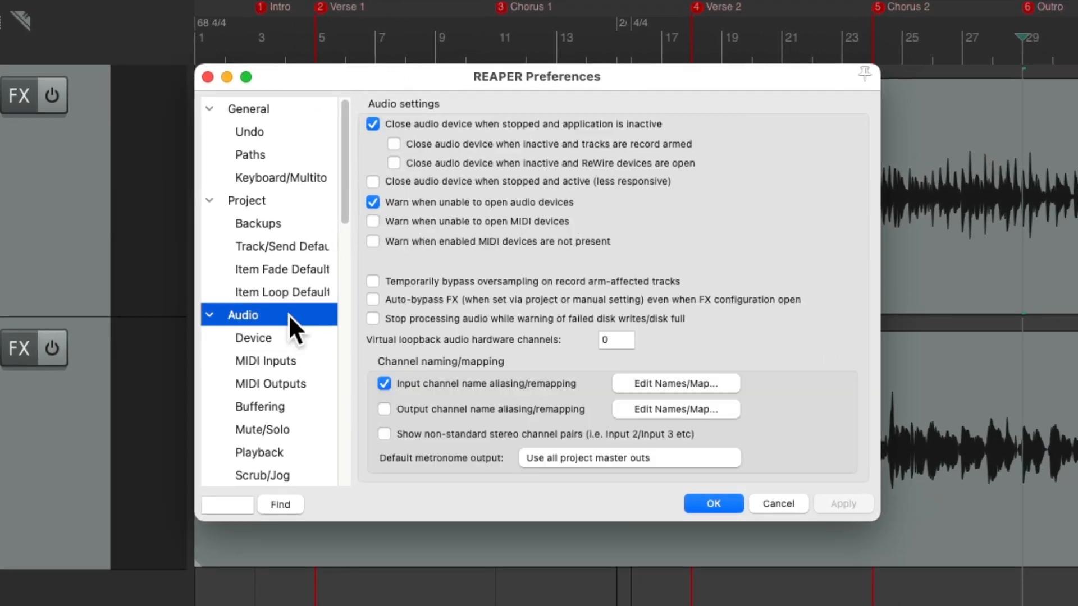
left_click(662, 383)
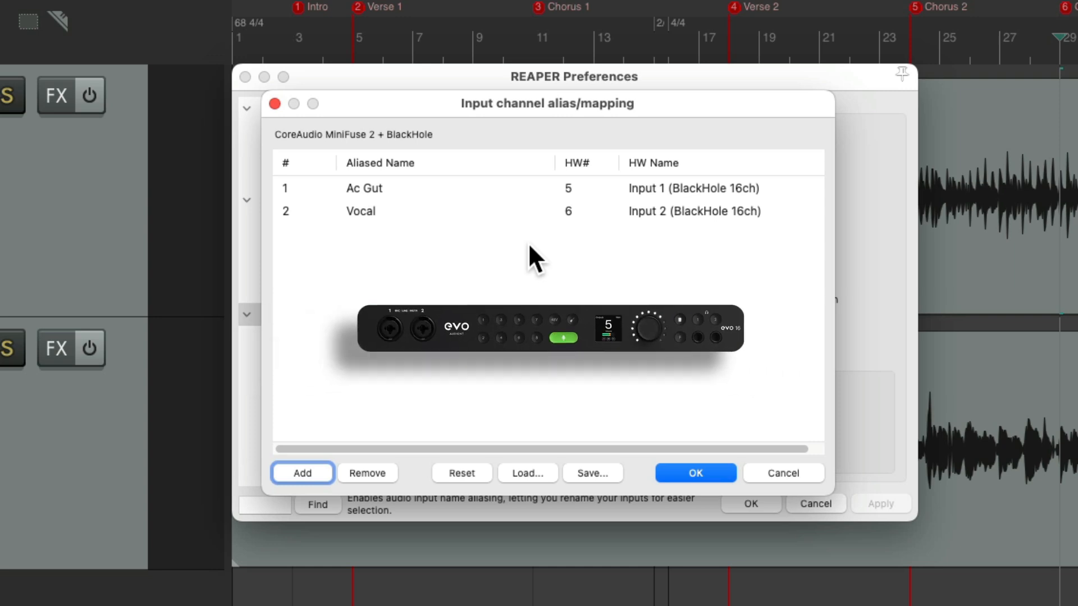
Rename the aliases of input channels 1 and 2 as Kick and Snare
double_click(452, 188)
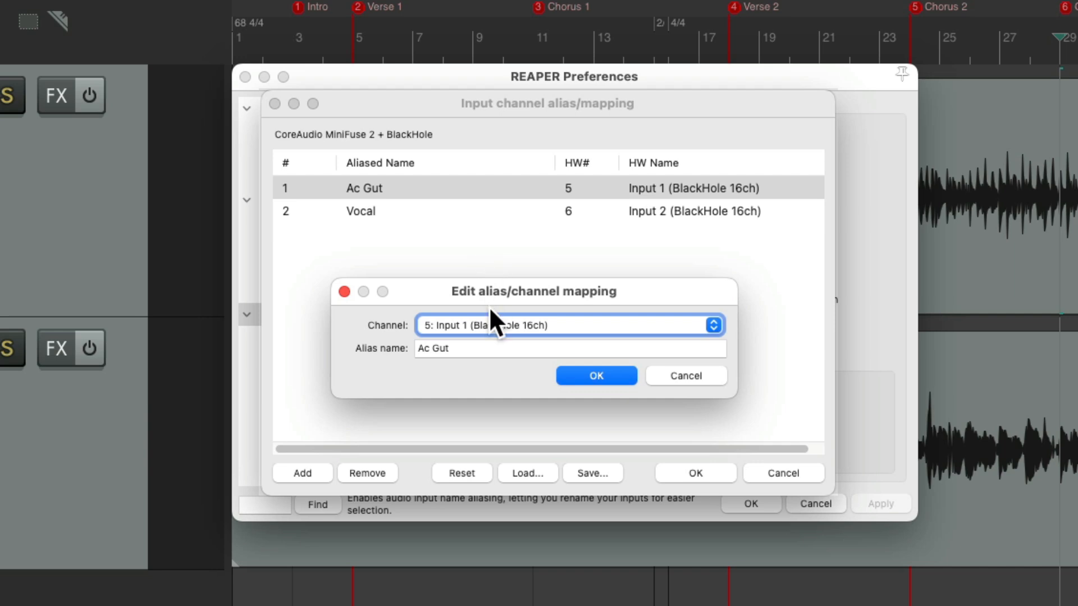
key("Tab")
type("Kick")
key("Return")
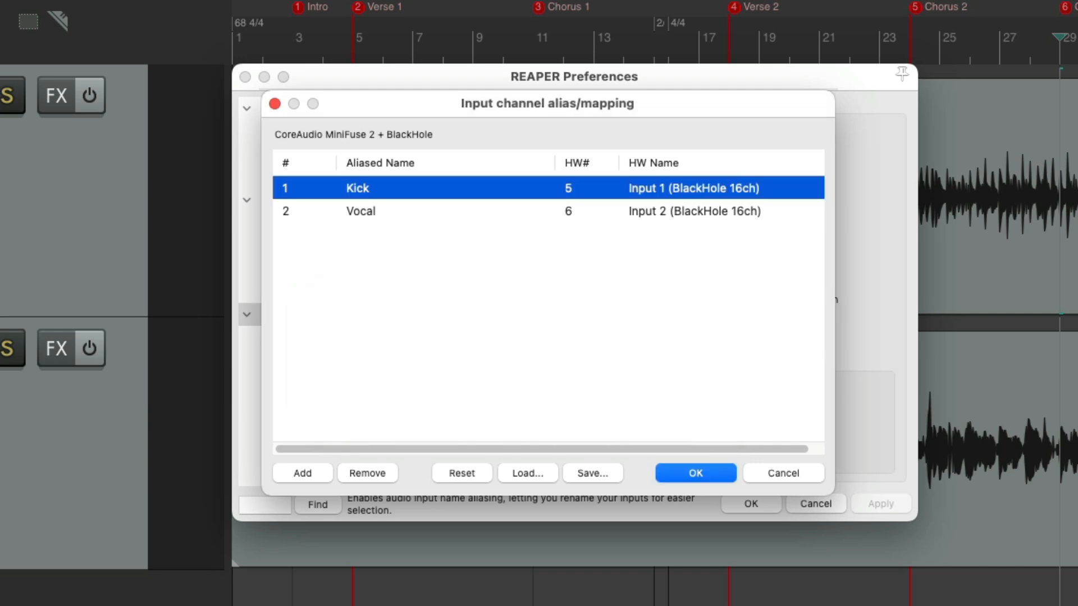
double_click(406, 213)
key("Tab")
type("Snare")
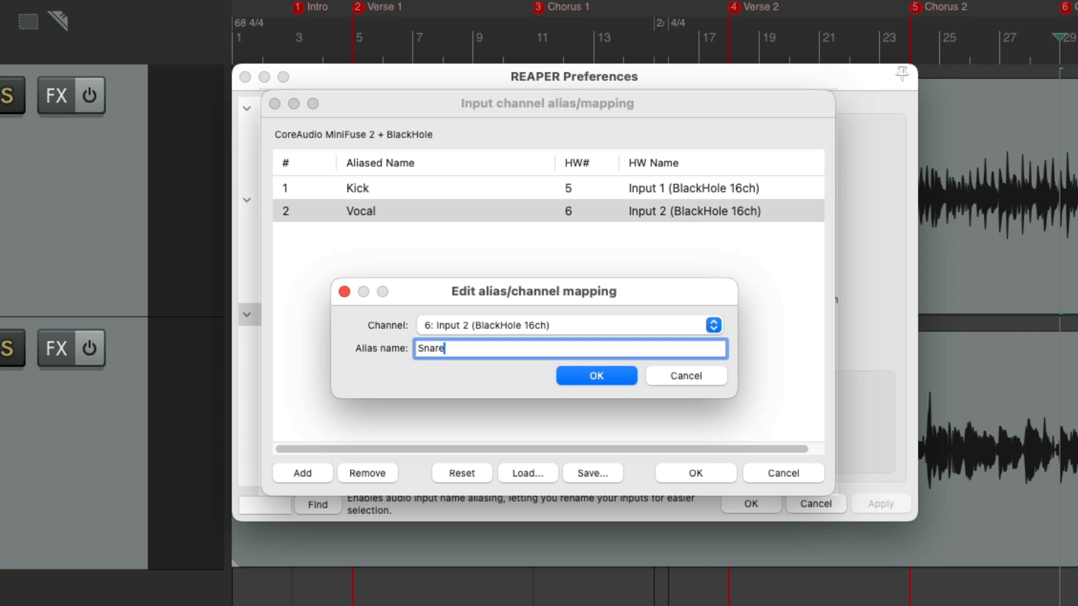
key("Return")
Add six more entries to the input channel alias list, making eight channels available
left_click(320, 467)
left_click(320, 467)
left_click(319, 467)
left_click(319, 467)
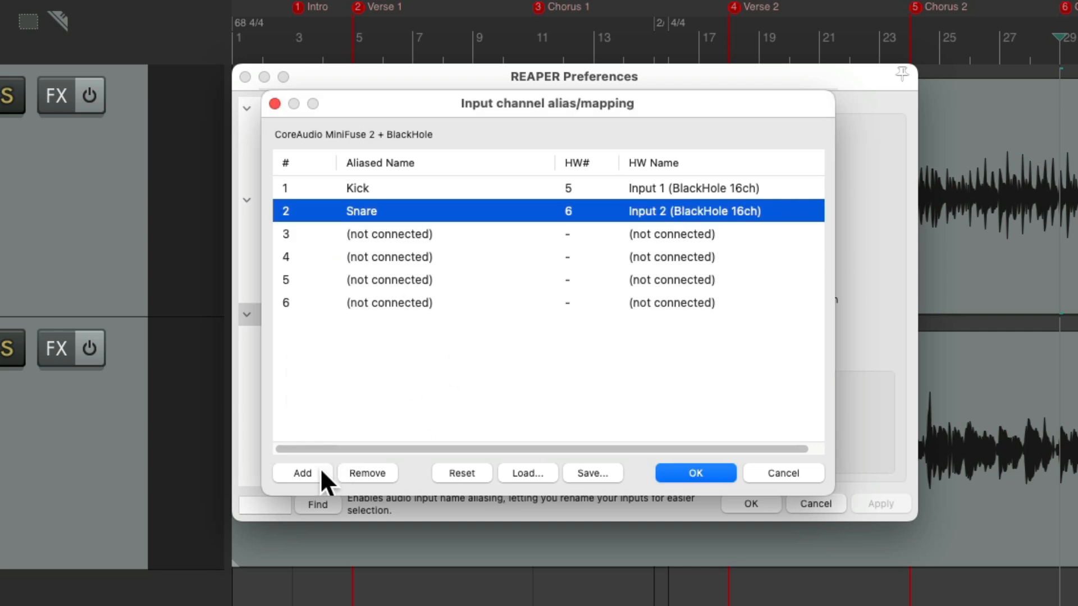
left_click(320, 467)
left_click(320, 467)
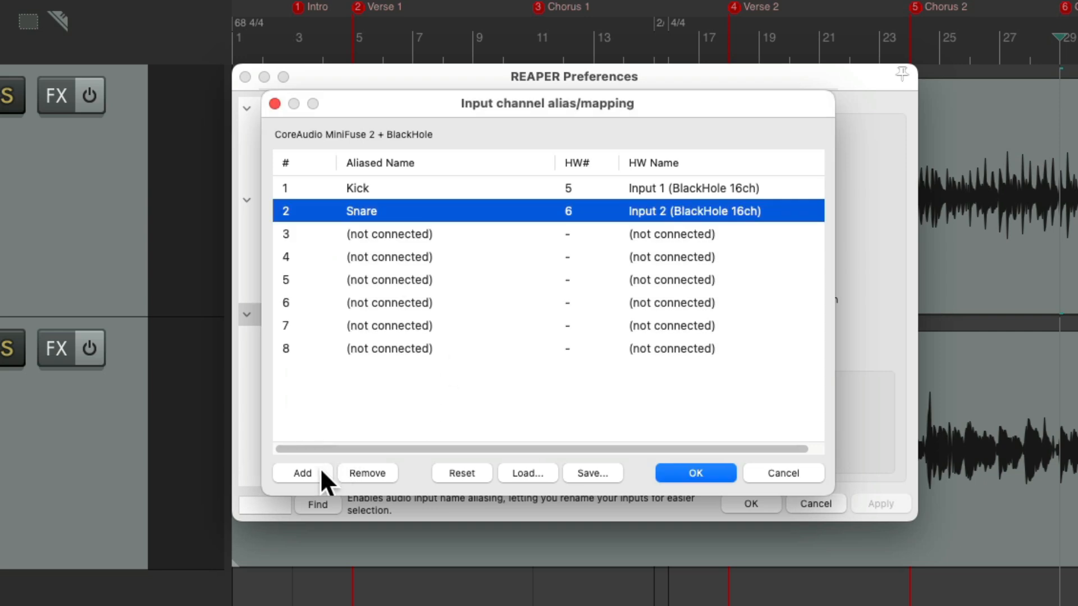
Name input alias 3 Rack Tom and map it to hardware channel 7: Input 3 (BlackHole 16ch)
double_click(446, 235)
left_click(488, 349)
type("Rack Tom")
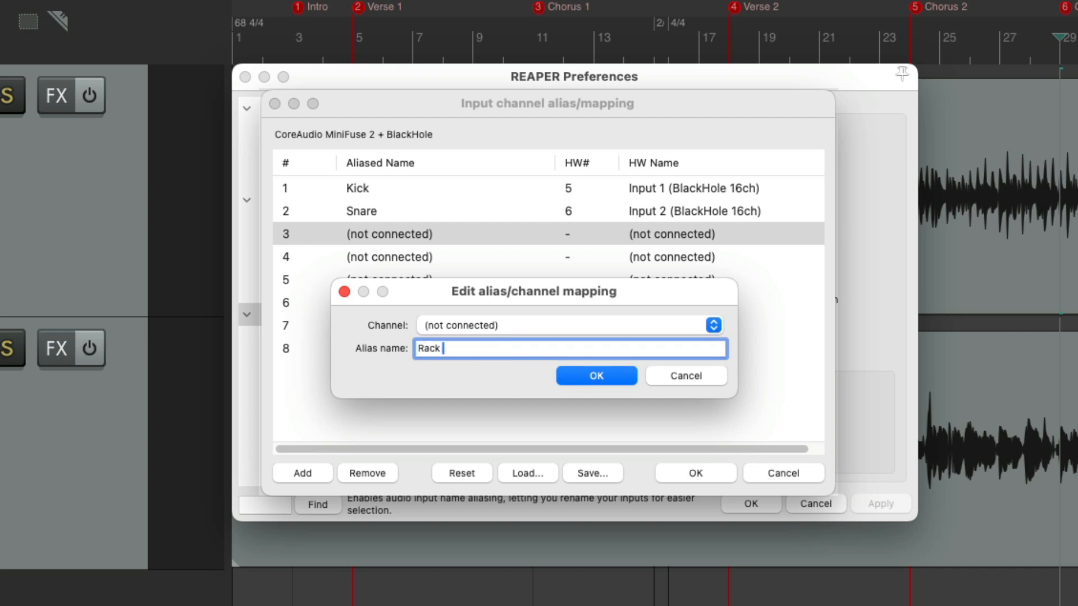
left_click(502, 330)
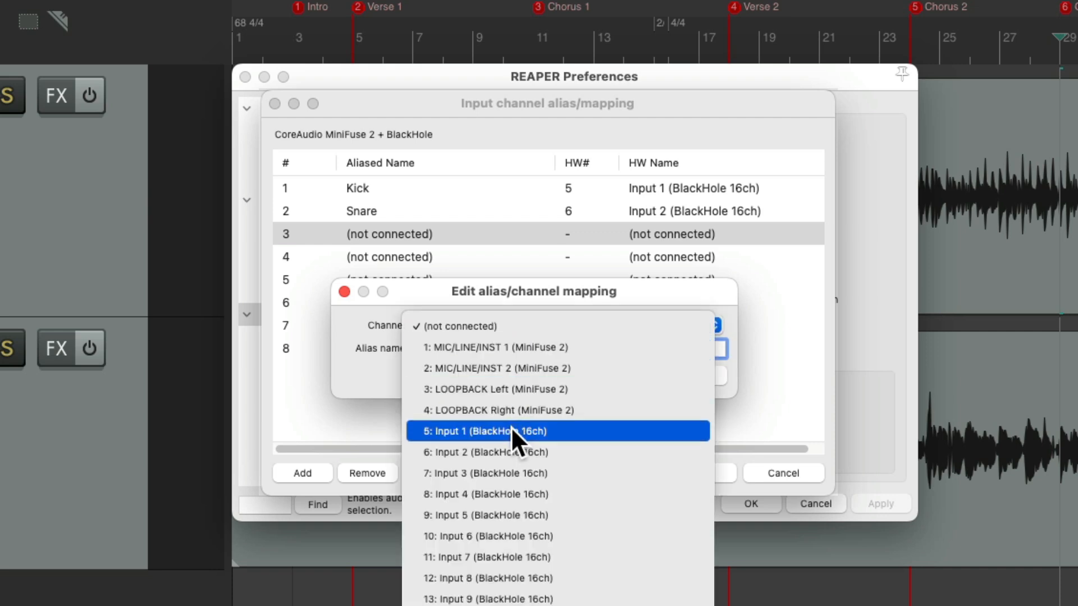
left_click(512, 472)
left_click(595, 376)
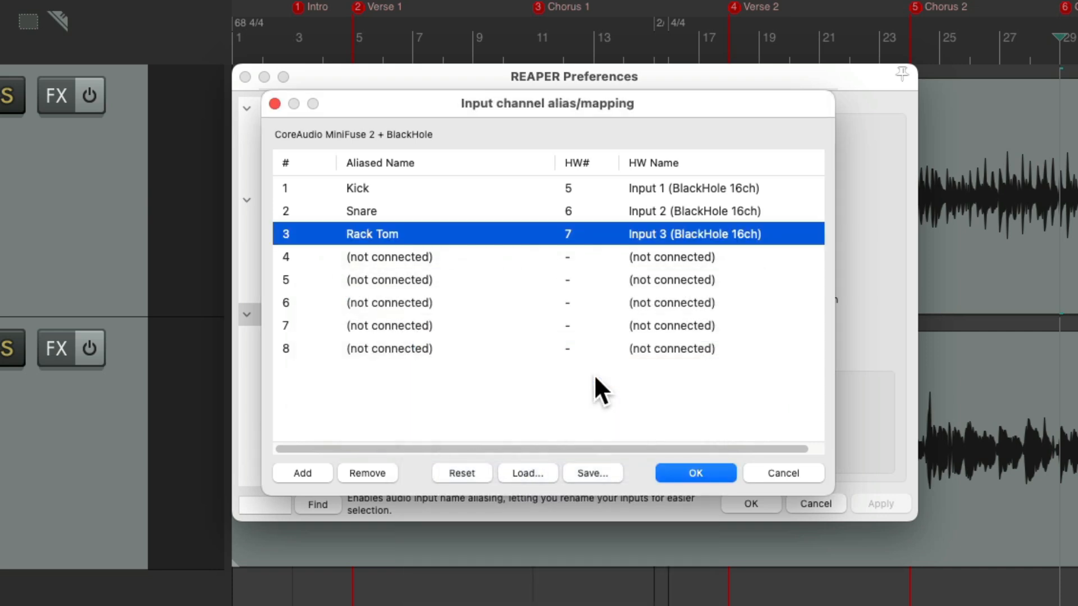
Name input alias 4 Floor Tom and map it to hardware channel 8: Input 4 (BlackHole 16ch)
left_click(470, 255)
double_click(470, 256)
type("Floor Tom")
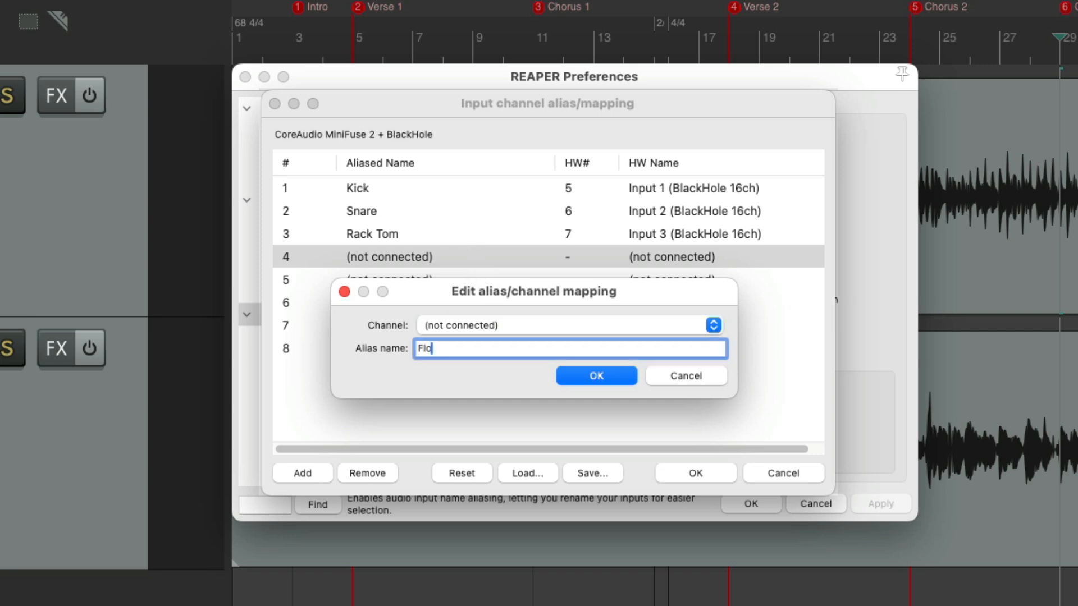
left_click(500, 323)
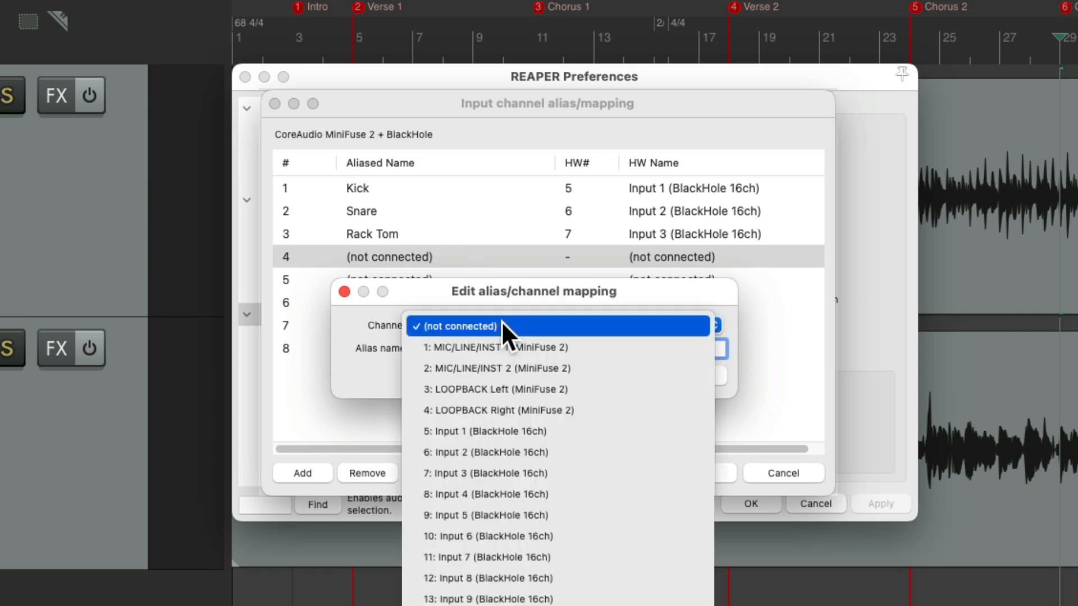
left_click(507, 493)
left_click(595, 374)
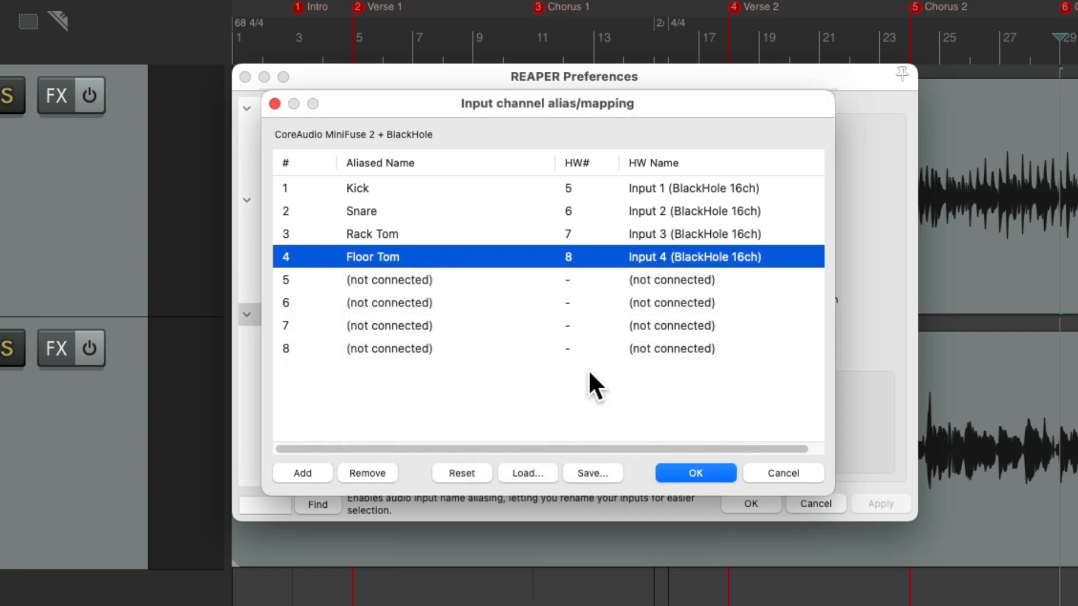
Name input alias 5 Overhead L and map it to hardware channel 9: Input 5 (BlackHole 16ch)
double_click(463, 276)
left_click(500, 349)
type("Overhead L")
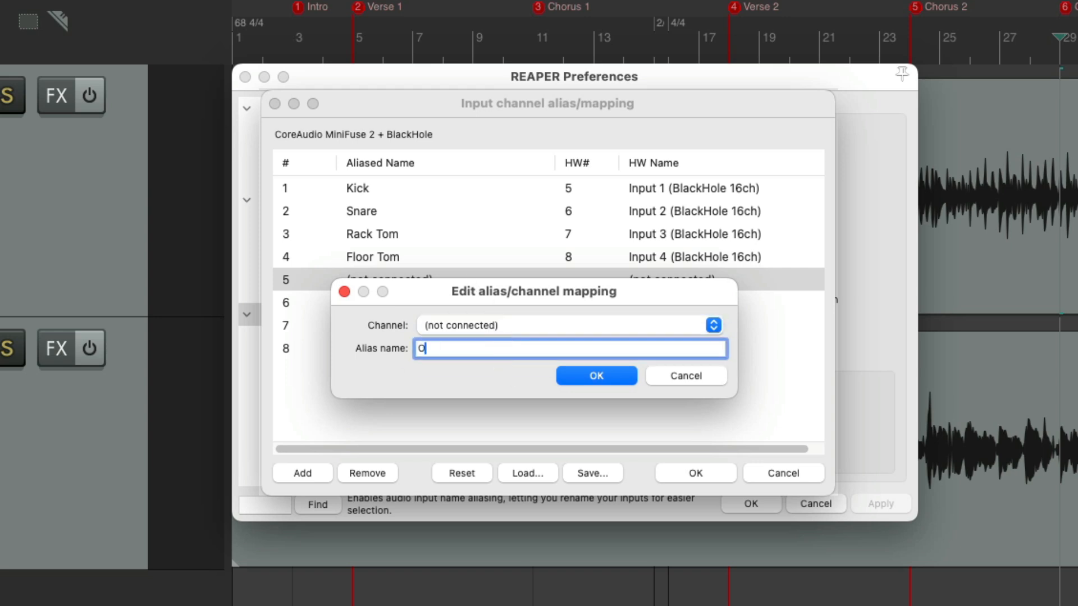
left_click(521, 319)
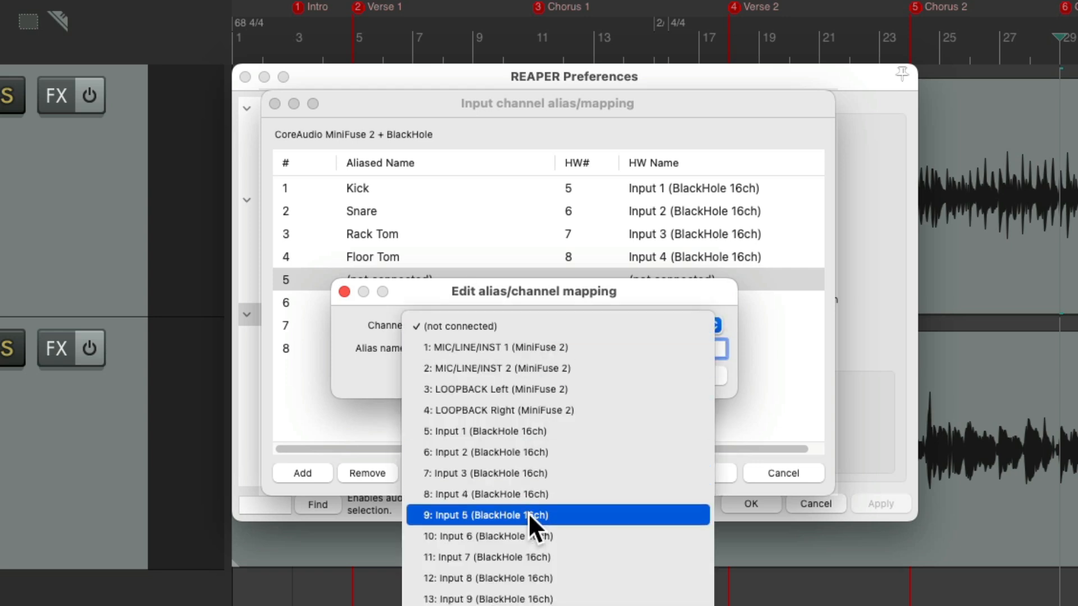
left_click(527, 515)
left_click(596, 375)
Name input alias 6 Overhead R and map it to hardware channel 10: Input 6 (BlackHole 16ch)
double_click(487, 303)
left_click(505, 348)
type("Overhead R")
left_click(507, 324)
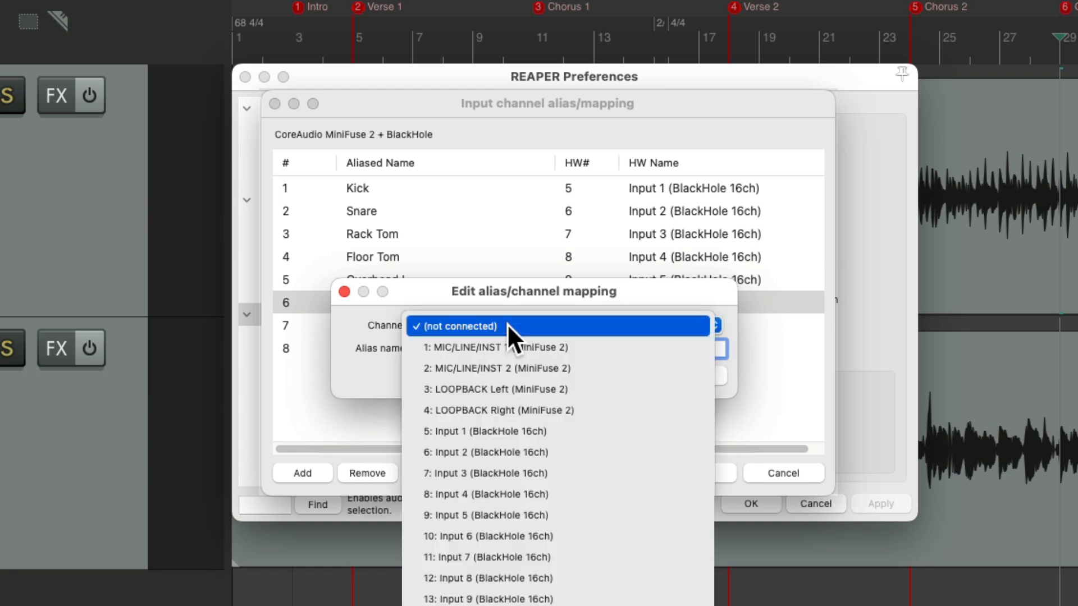
left_click(508, 531)
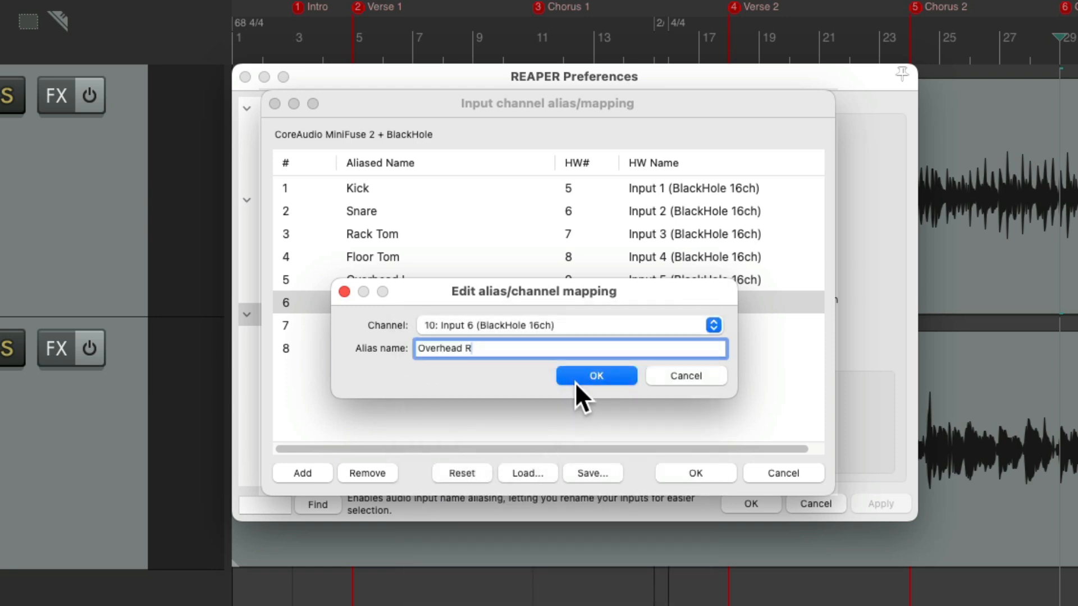
left_click(581, 373)
Name input alias 7 Room L and map it to hardware channel 11: Input 7 (BlackHole 16ch)
double_click(467, 324)
left_click(480, 345)
type("Room L")
left_click(510, 326)
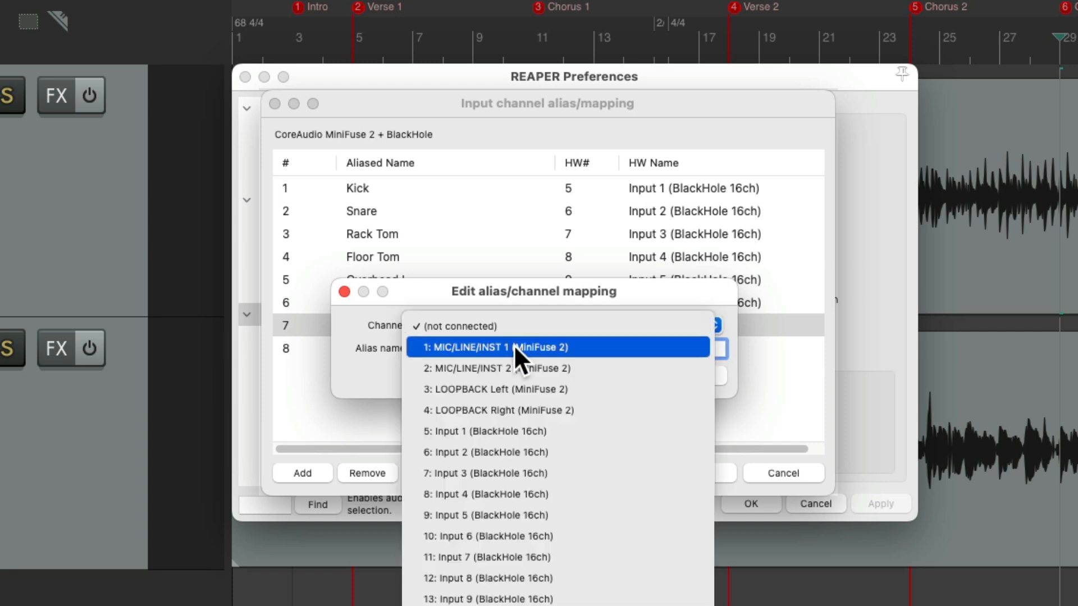
left_click(523, 556)
left_click(591, 373)
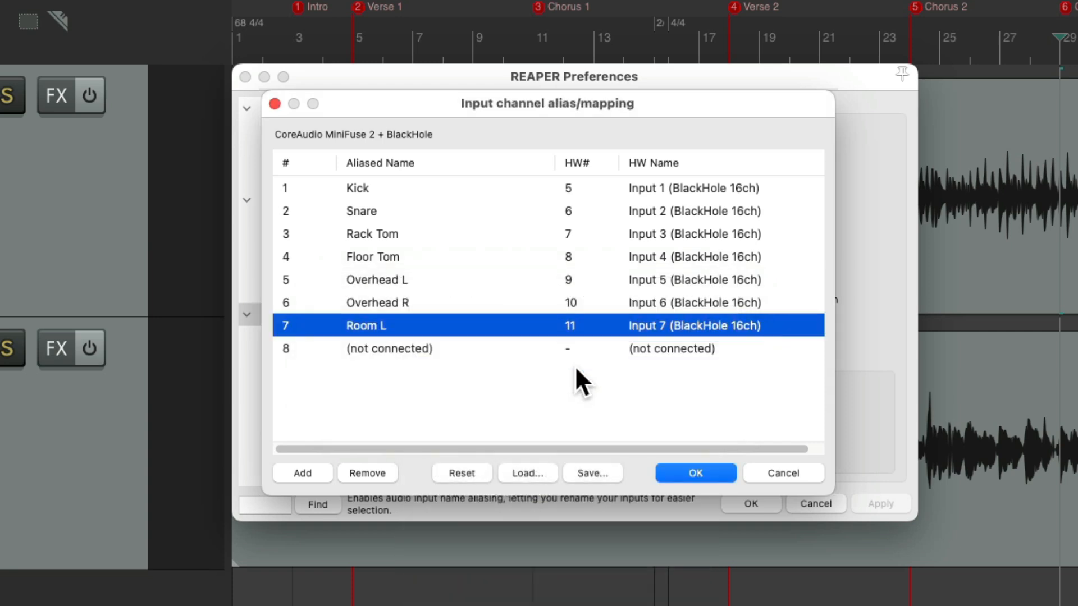
Name input alias 8 Room R and map it to hardware channel 12: Input 8 (BlackHole 16ch)
double_click(489, 347)
left_click(500, 348)
type("Room R")
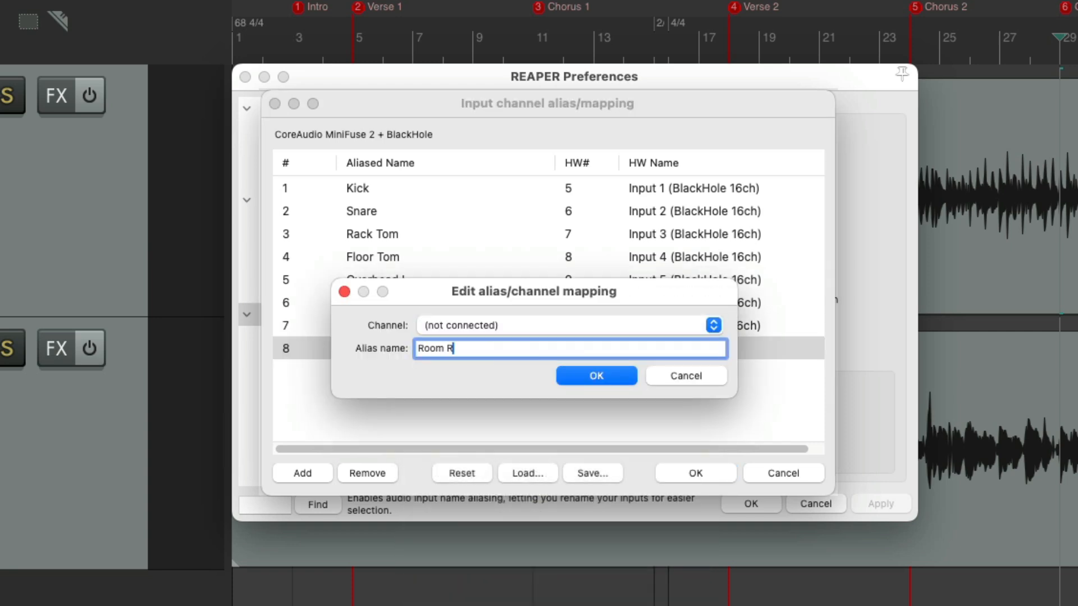
left_click(520, 324)
left_click(524, 578)
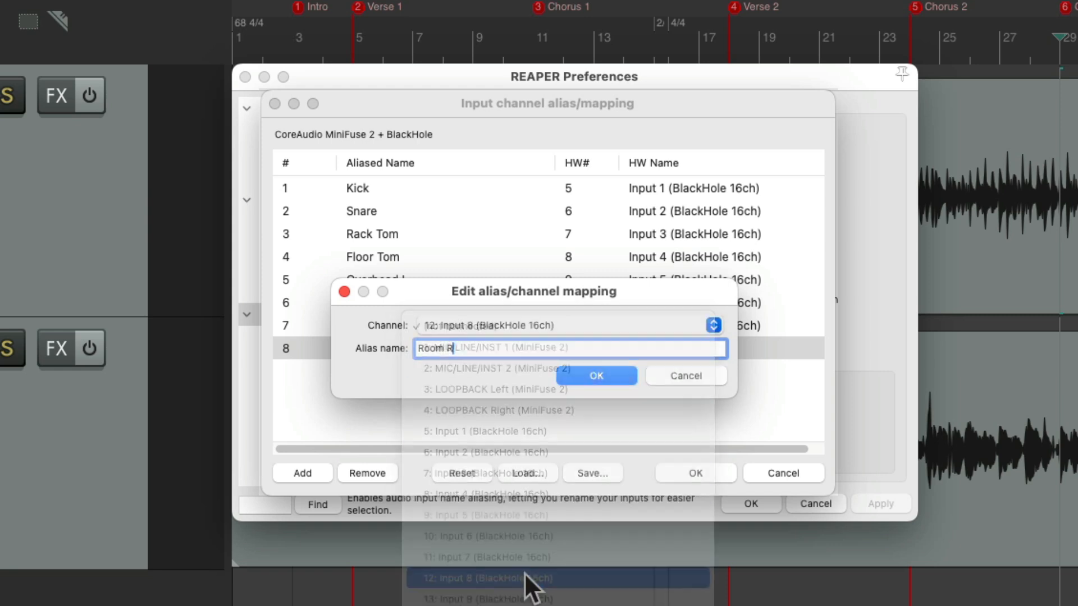
key("Return")
left_click(544, 390)
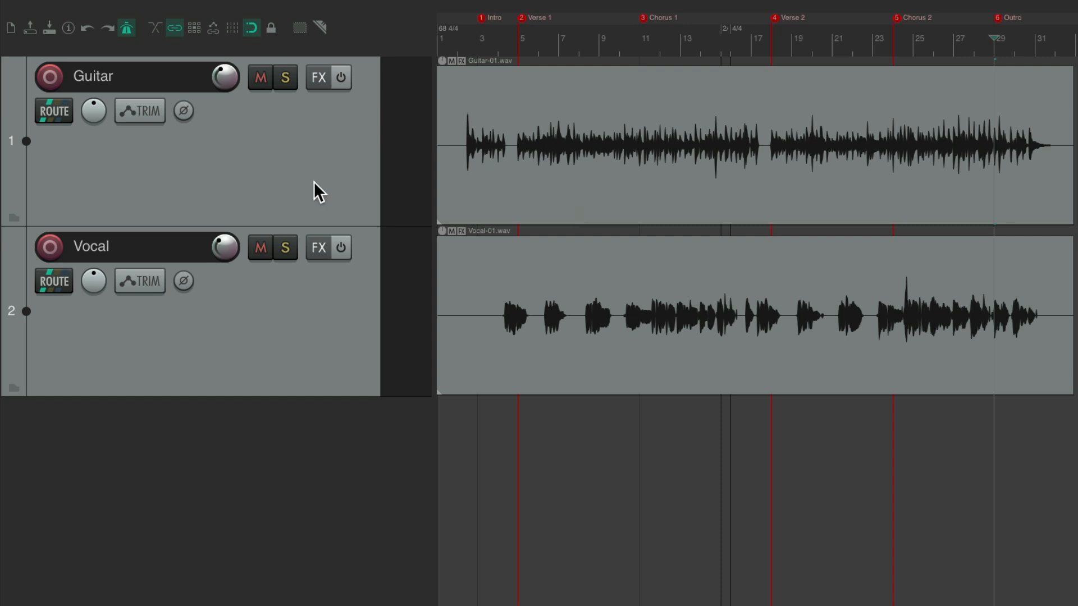
Insert six new unnamed tracks for the drums in a single multiple-track insertion
left_click(322, 156)
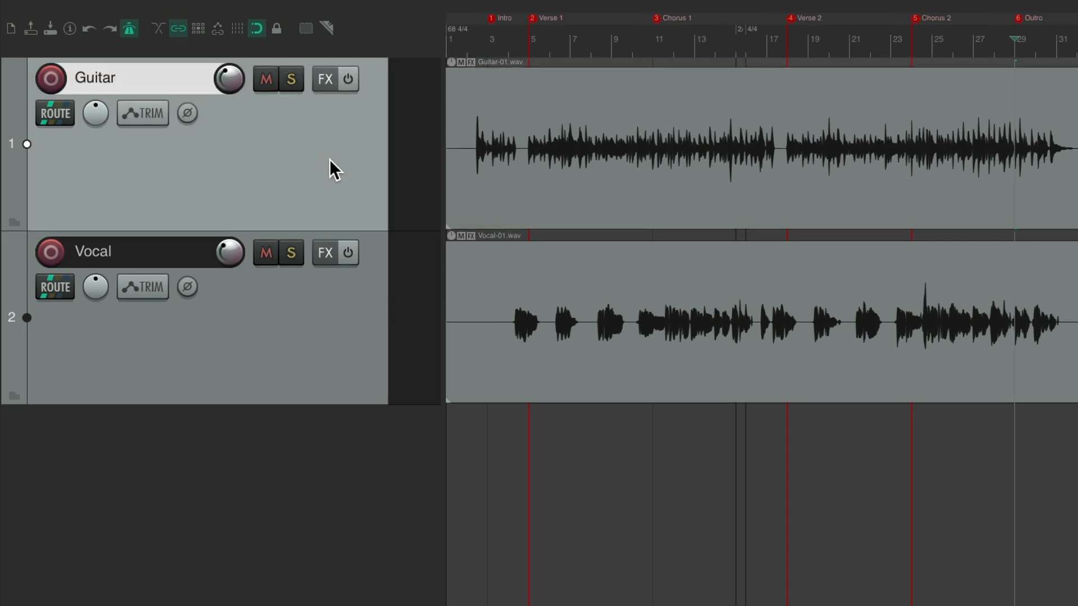
left_click(234, 9)
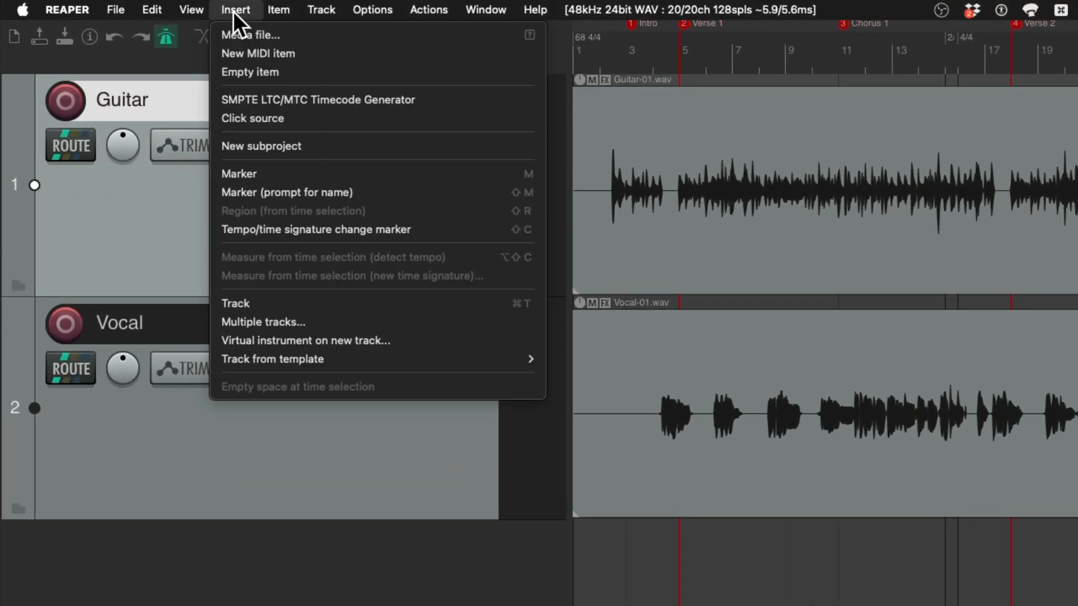
left_click(219, 323)
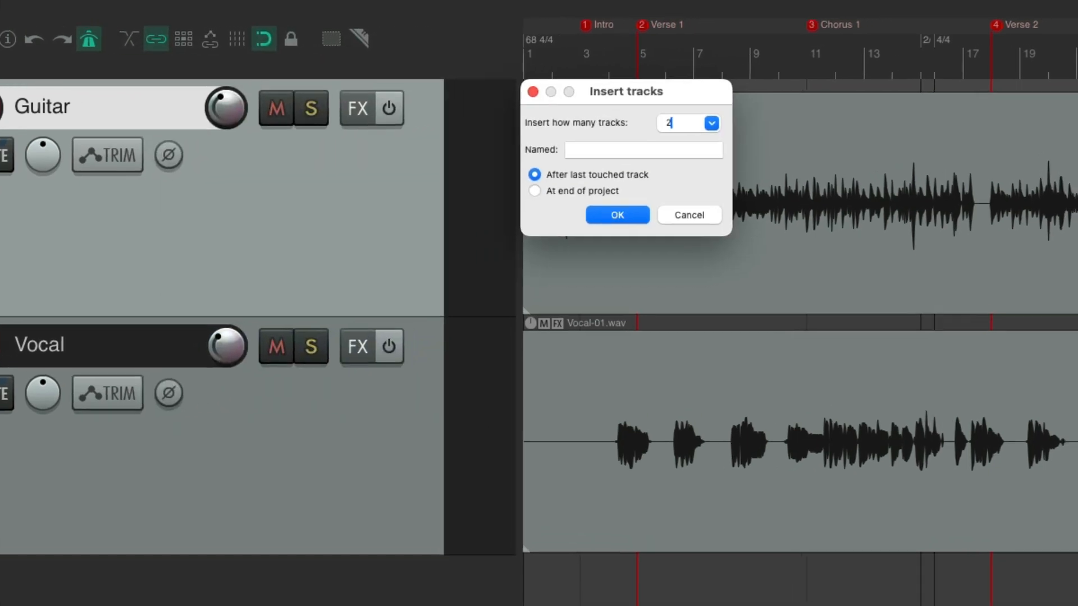
type("2")
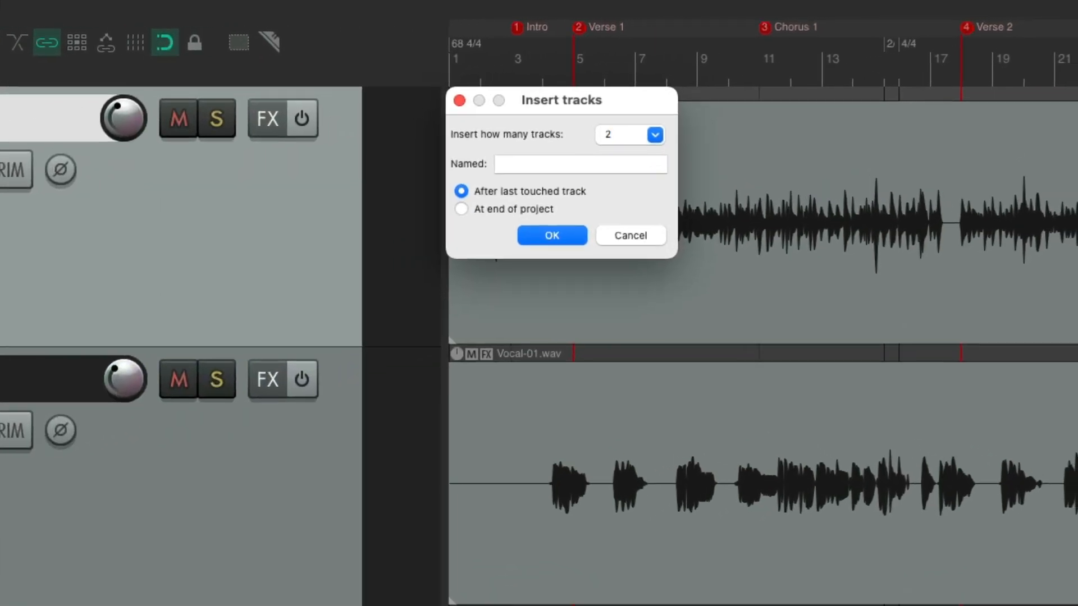
left_click(657, 135)
left_click(634, 231)
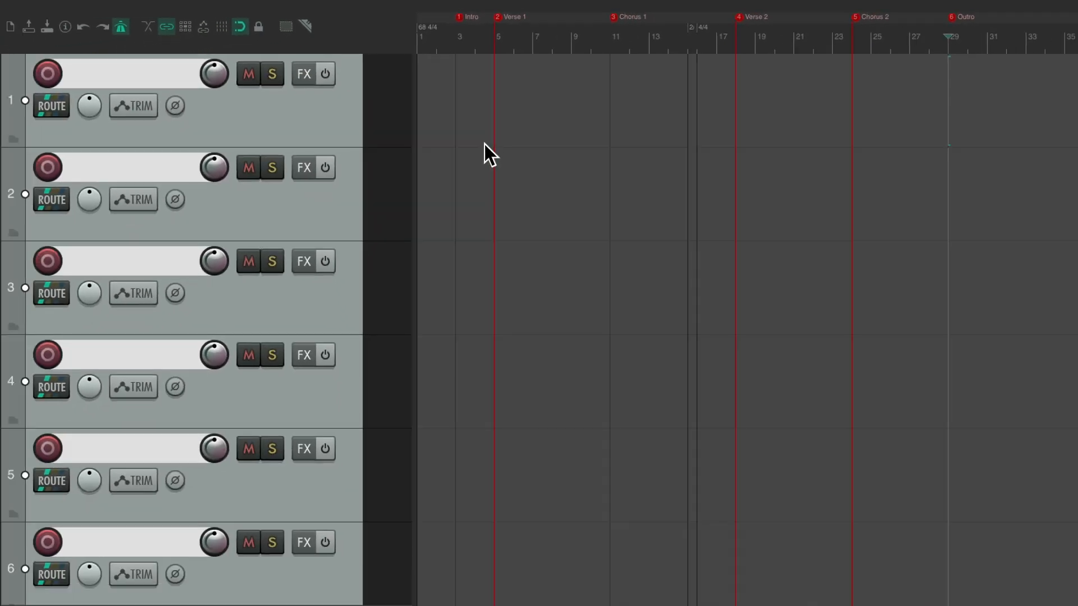
Name the first four new tracks Kick, Snare, Rack Tom and Floor Tom
double_click(162, 72)
type("Kick")
key("Tab")
type("Snare")
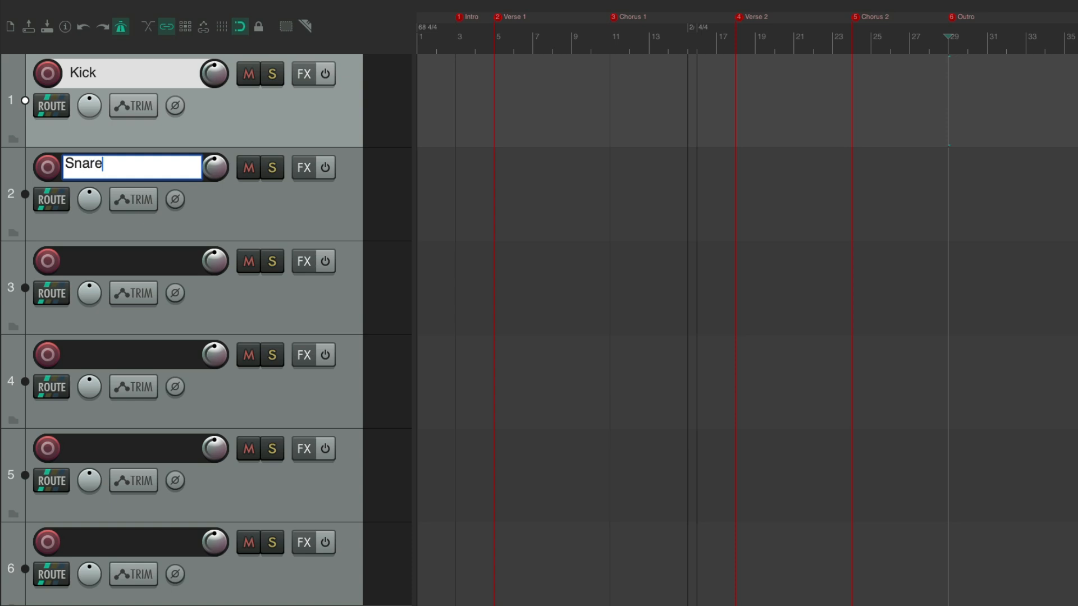
key("Tab")
type("Rack Tom")
key("Tab")
type("Floor Tom")
Name tracks 5 and 6 Overheads and Rooms
key("Tab")
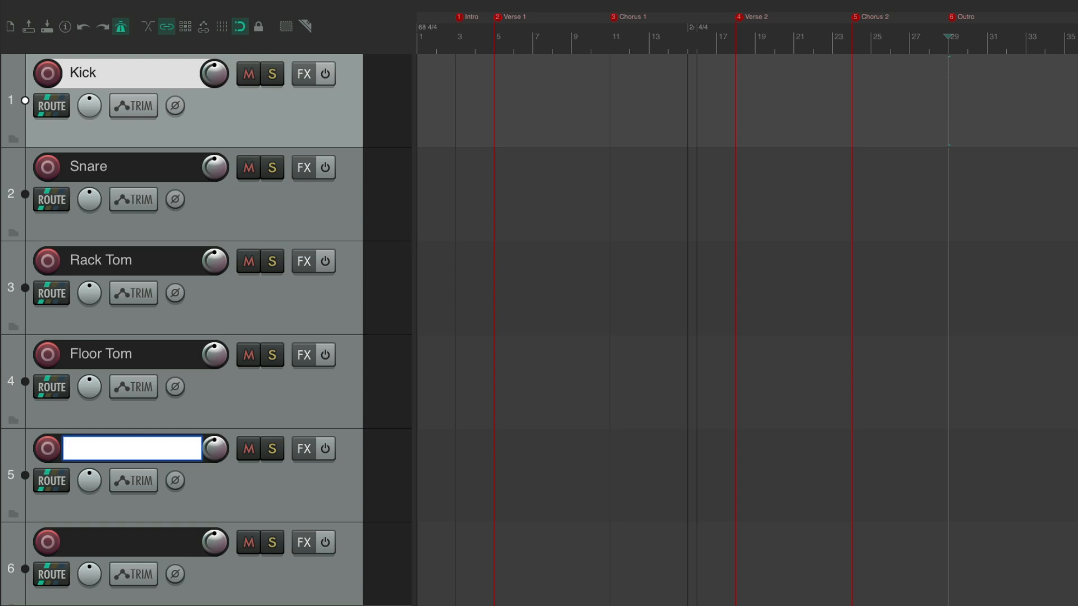
type("Overheads")
key("Tab")
type("Room")
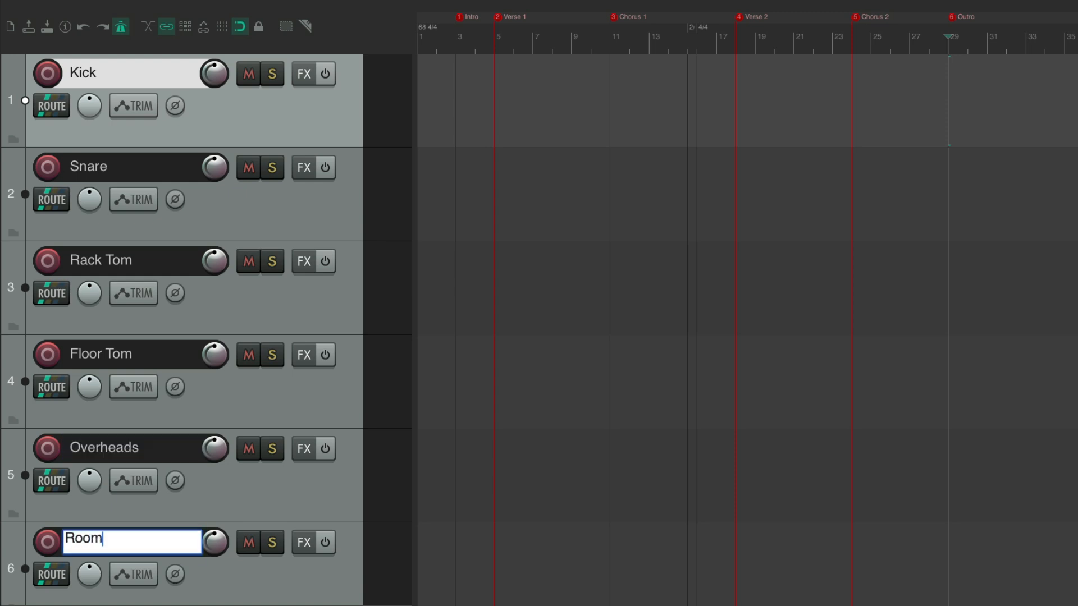
type("s")
key("Return")
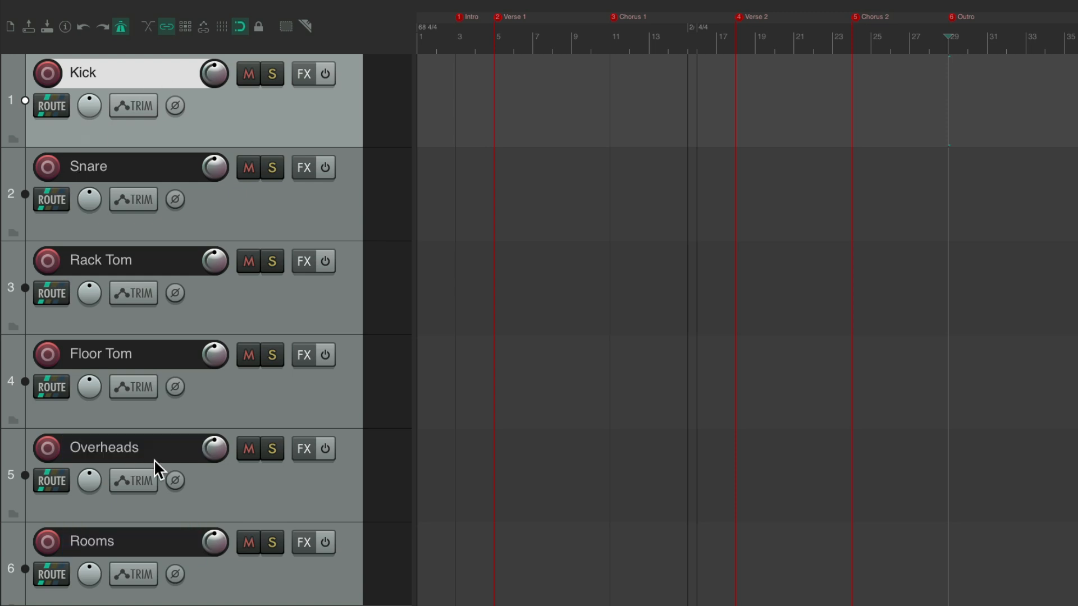
Arm all six drum tracks for recording together and clear the track selection
left_click(243, 578, "shift")
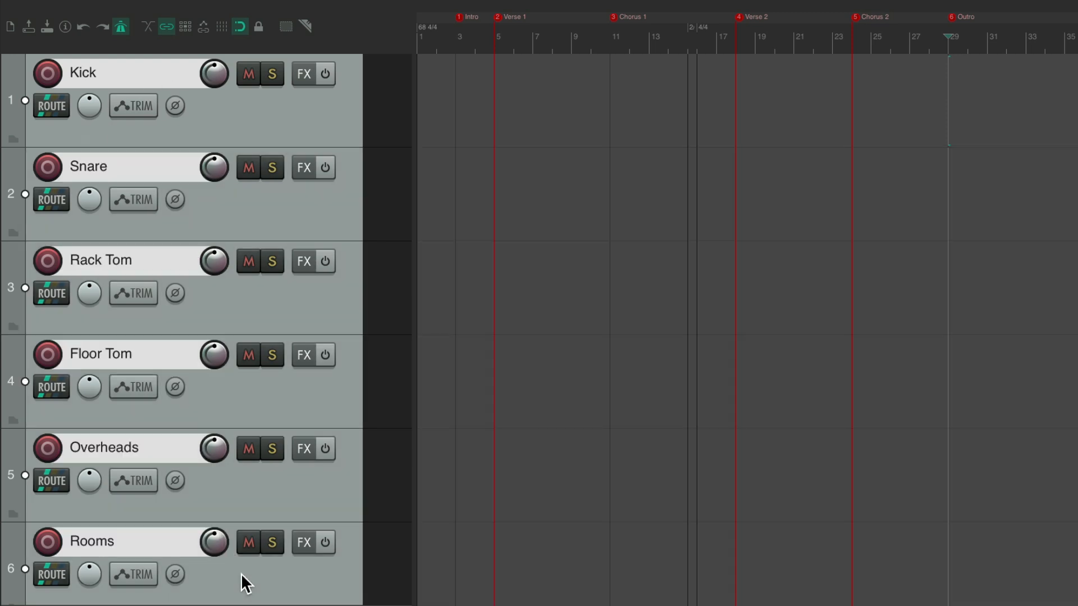
left_click(50, 75)
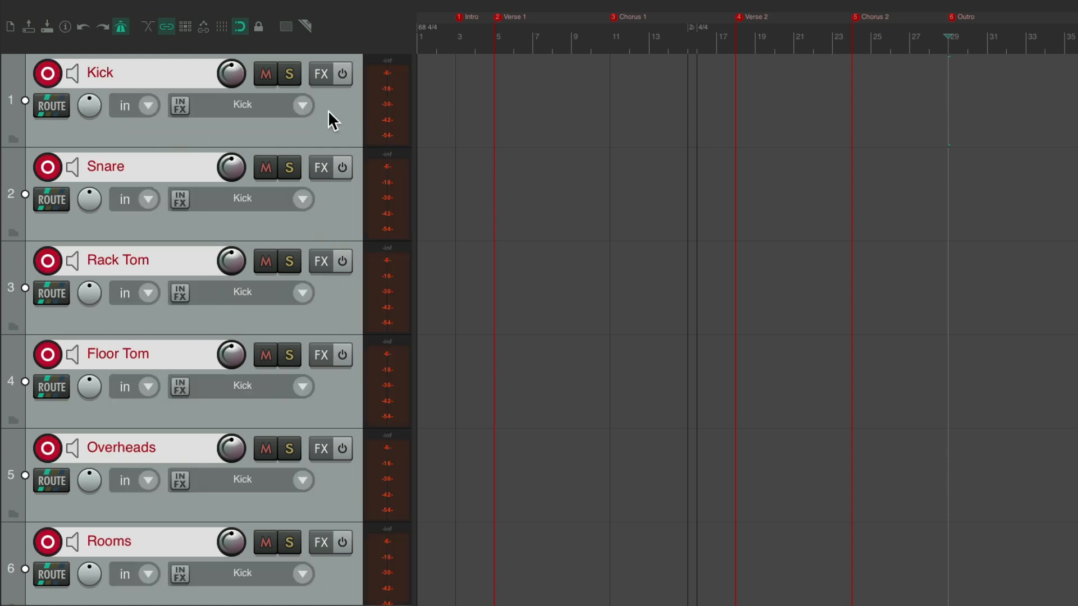
key("Escape")
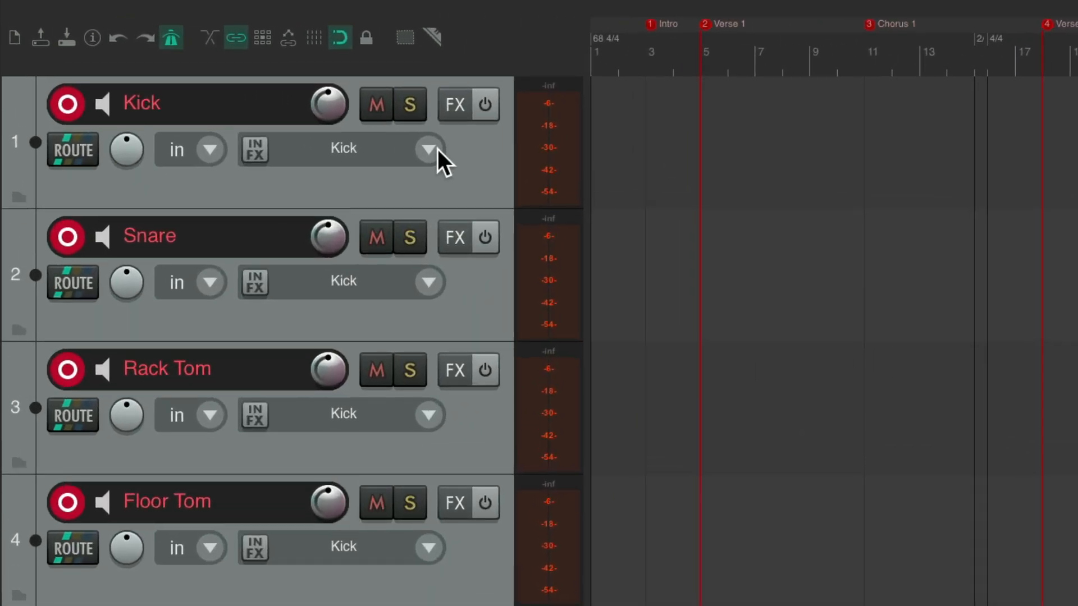
Set the Snare track's mono input to Snare and the Rack Tom track's mono input to Rack Tom
left_click(428, 280)
mouse_move(448, 296)
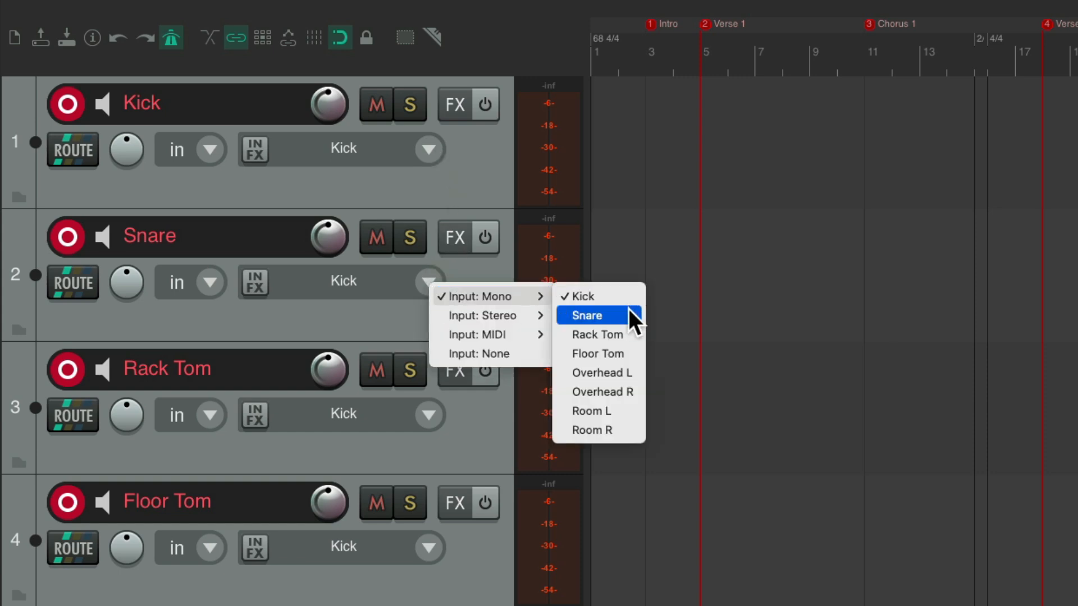
left_click(629, 312)
scroll(475, 321, "down", 3)
left_click(427, 281)
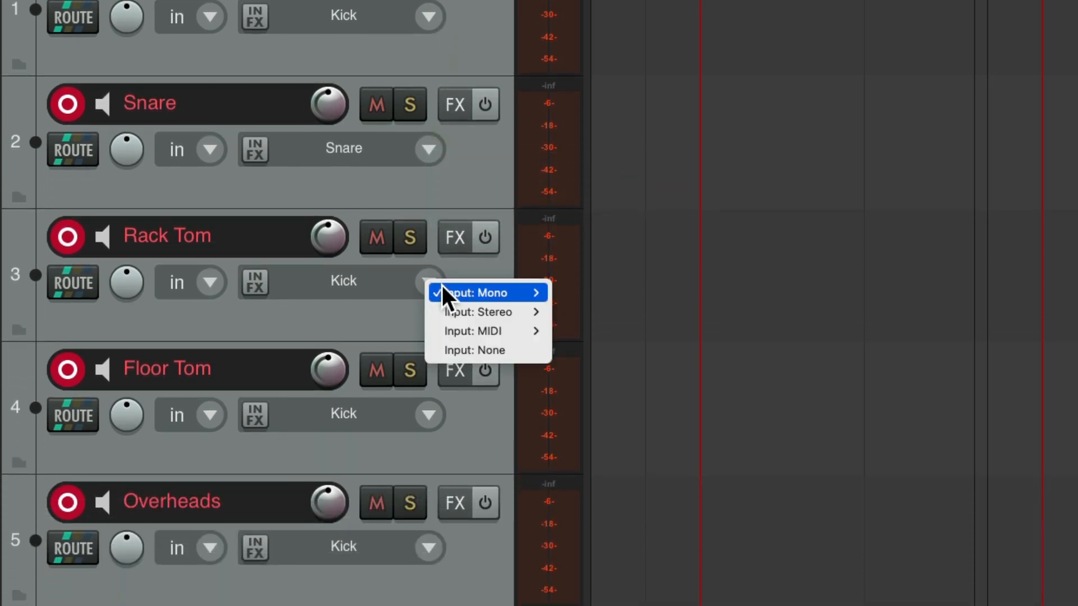
mouse_move(443, 291)
left_click(584, 328)
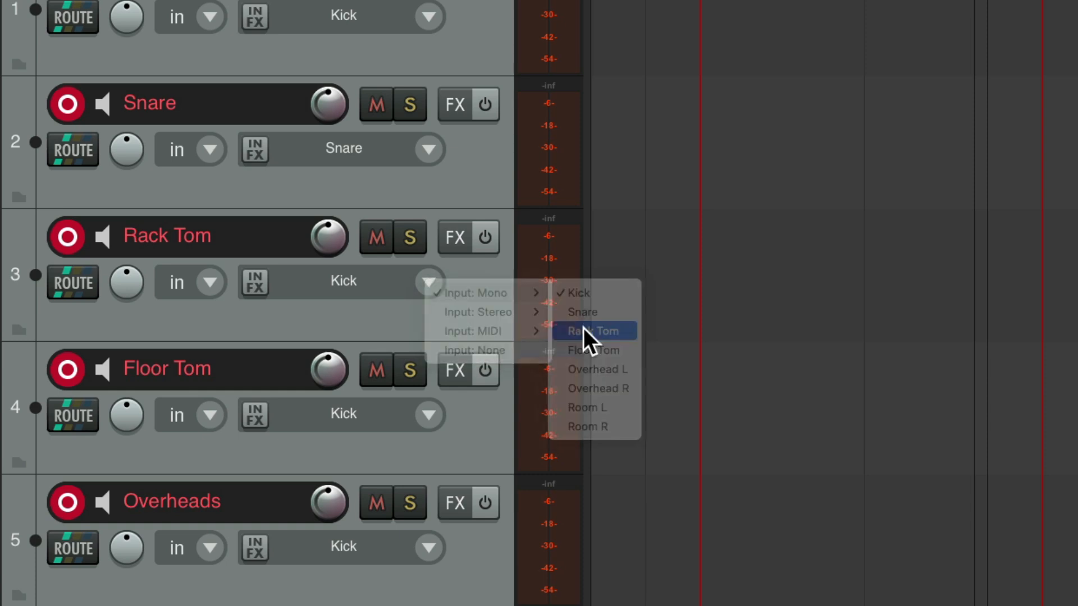
Set the Floor Tom track's mono input to Floor Tom
scroll(462, 302, "down", 3)
left_click(429, 294)
mouse_move(453, 309)
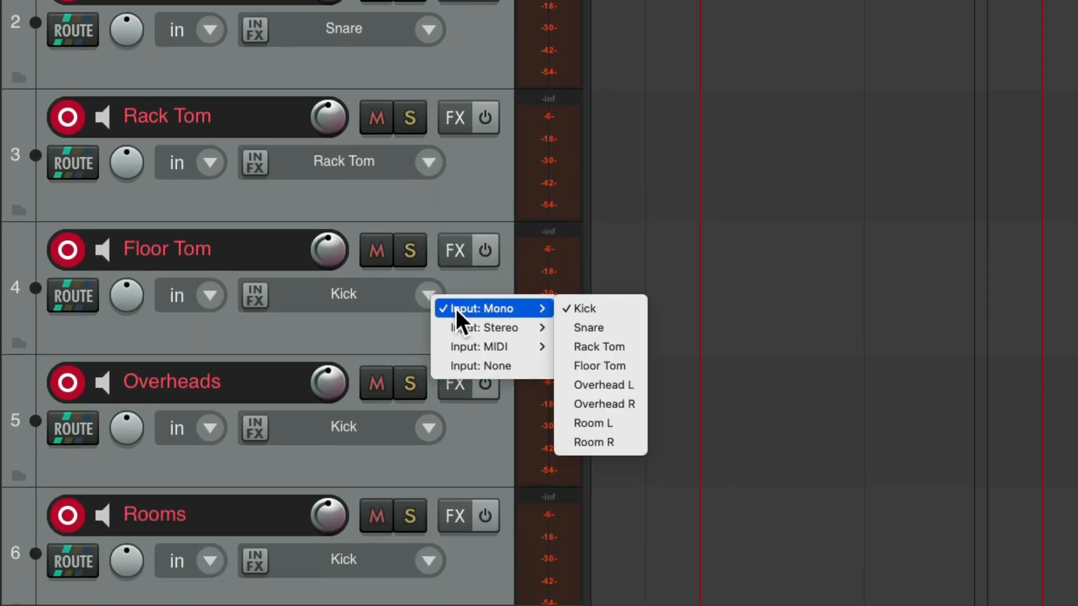
left_click(616, 364)
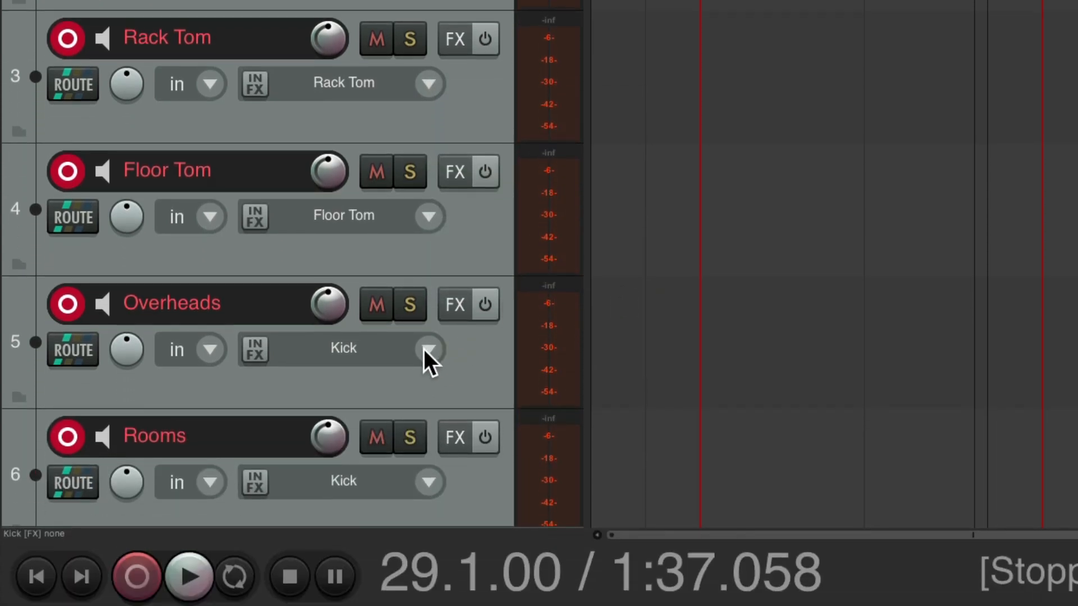
Assign stereo inputs Overhead L / Overhead R to the Overheads track and Room L / Room R to the Rooms track
left_click(429, 427)
mouse_move(433, 378)
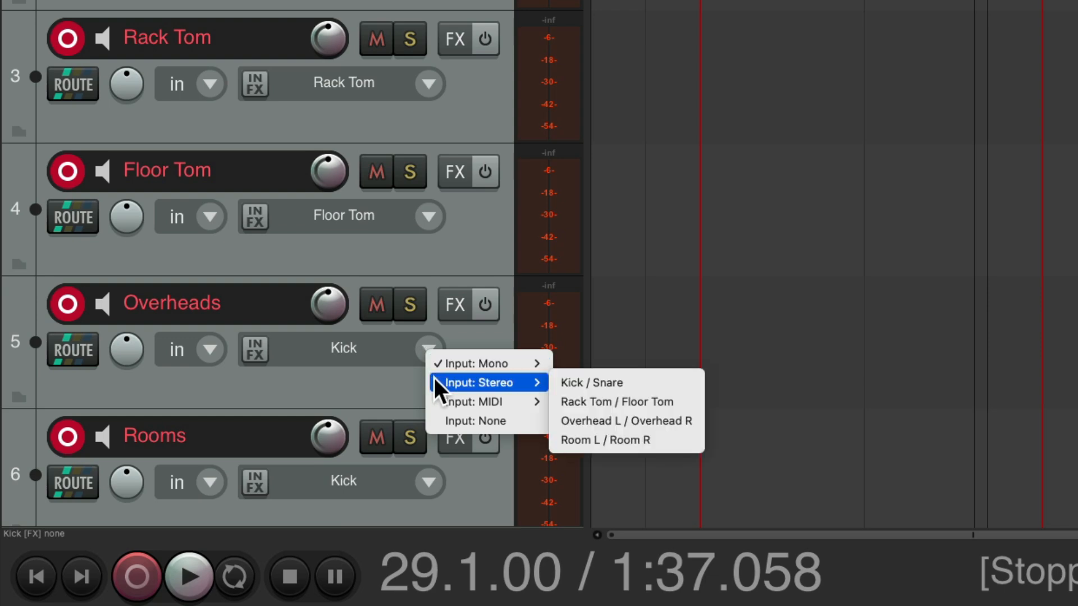
left_click(655, 423)
left_click(430, 480)
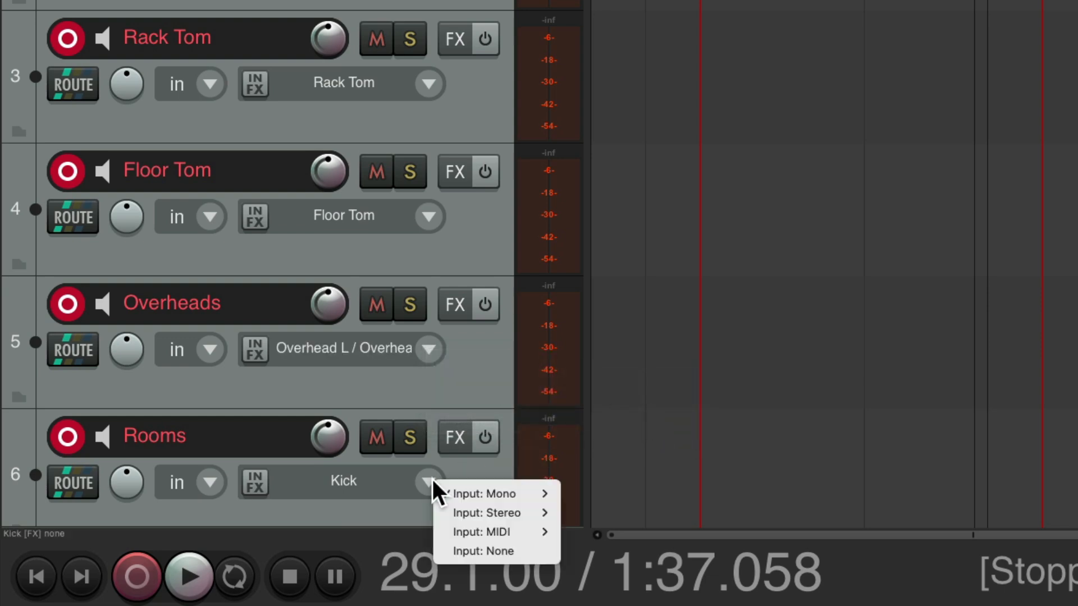
mouse_move(452, 511)
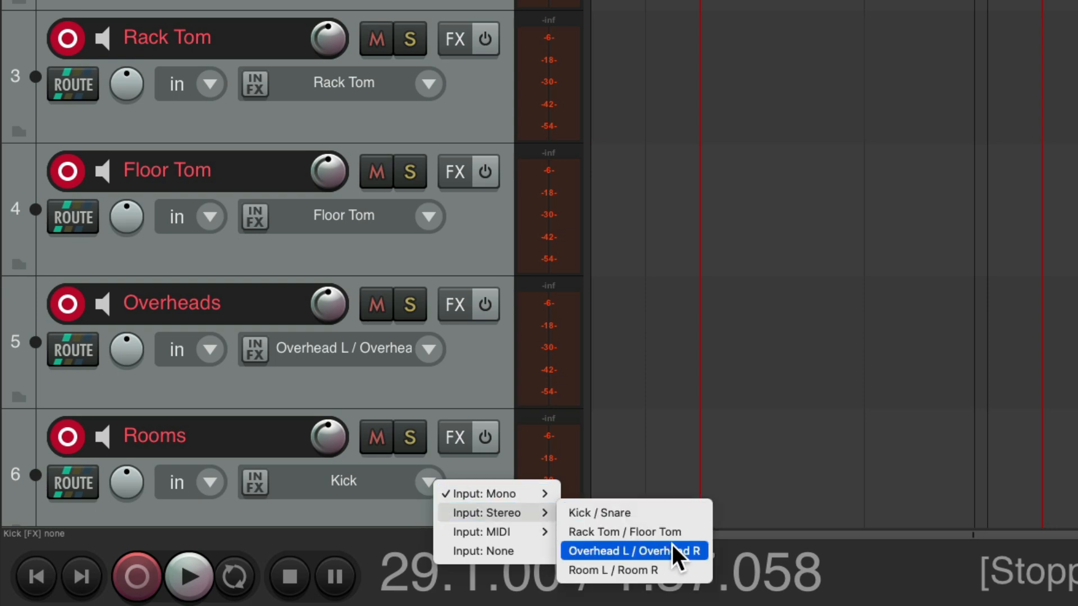
left_click(678, 564)
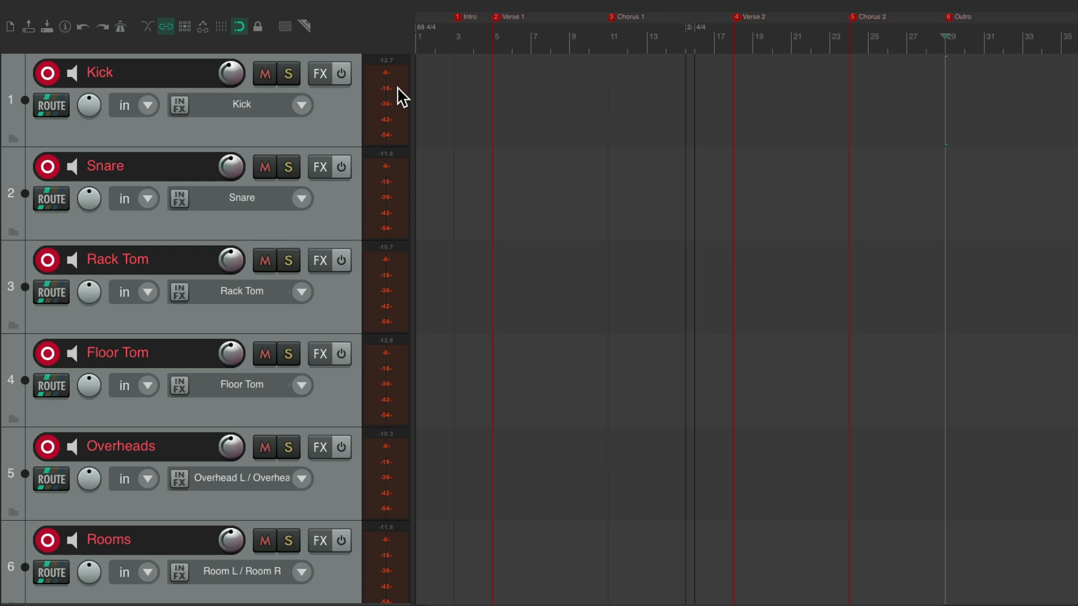
Solo the Kick track and add the ReaComp (Cockos) compressor to it
left_click(289, 73)
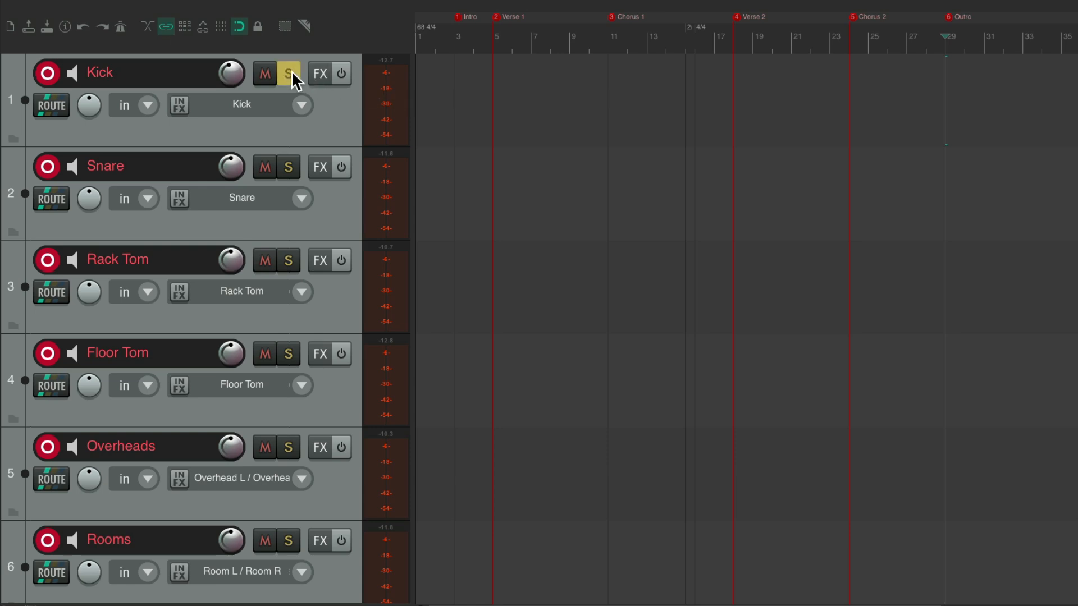
left_click(319, 73)
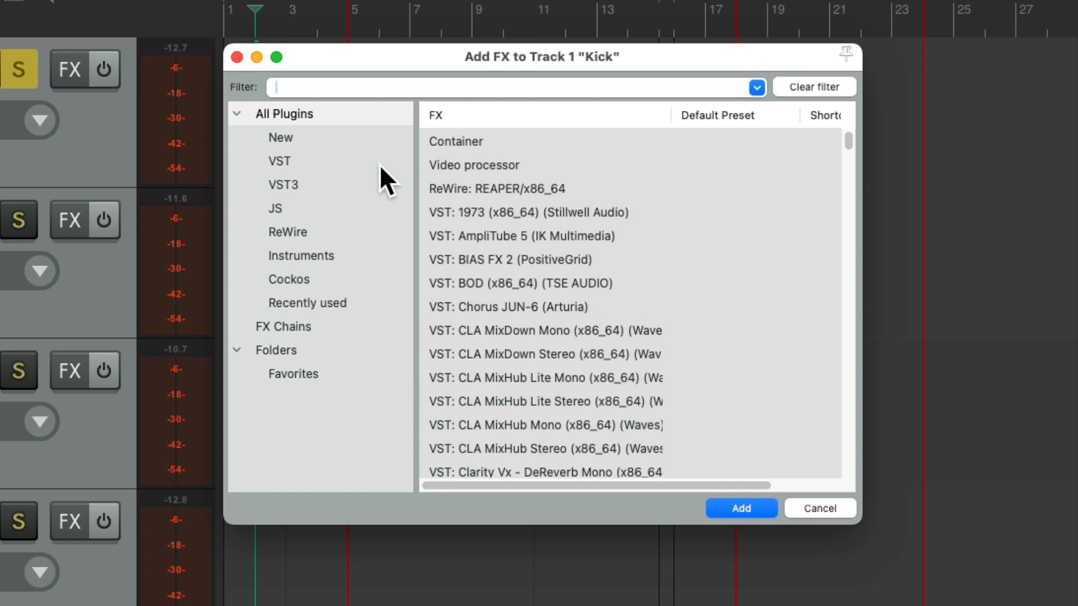
type("comp")
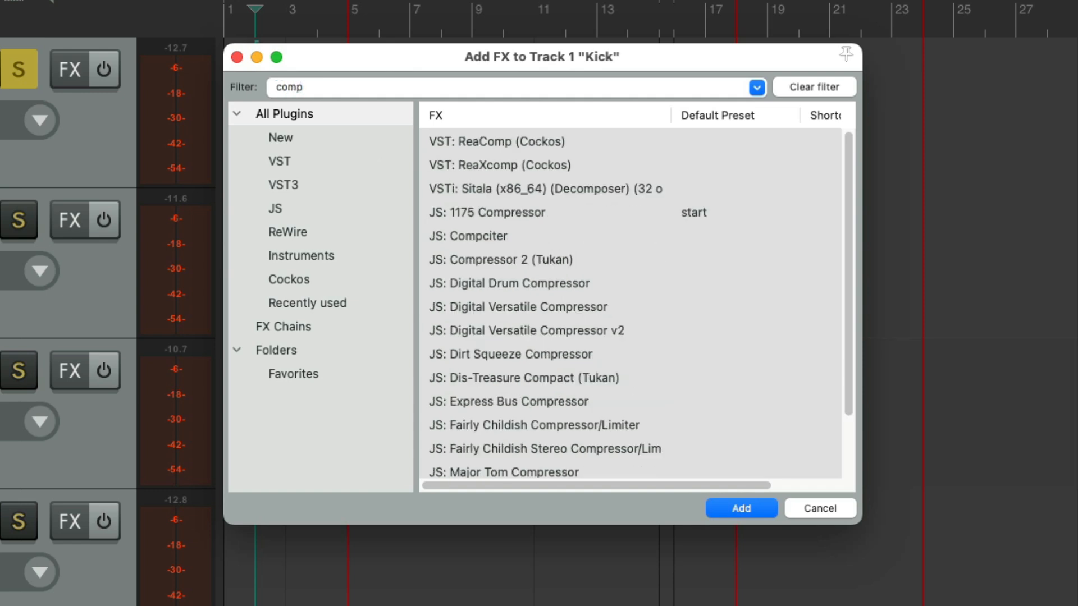
left_click(508, 143)
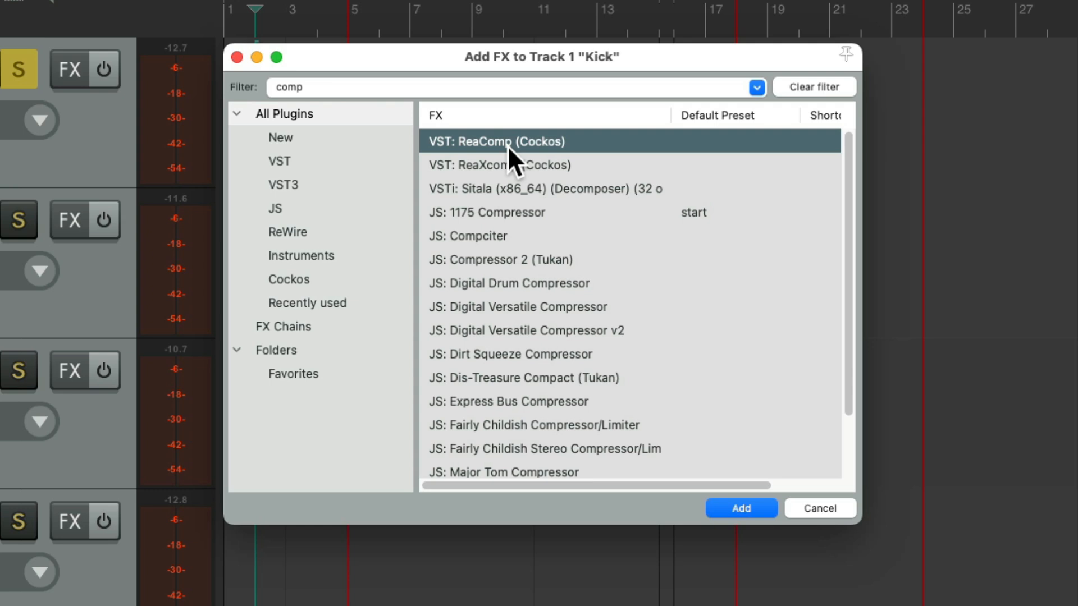
double_click(508, 146)
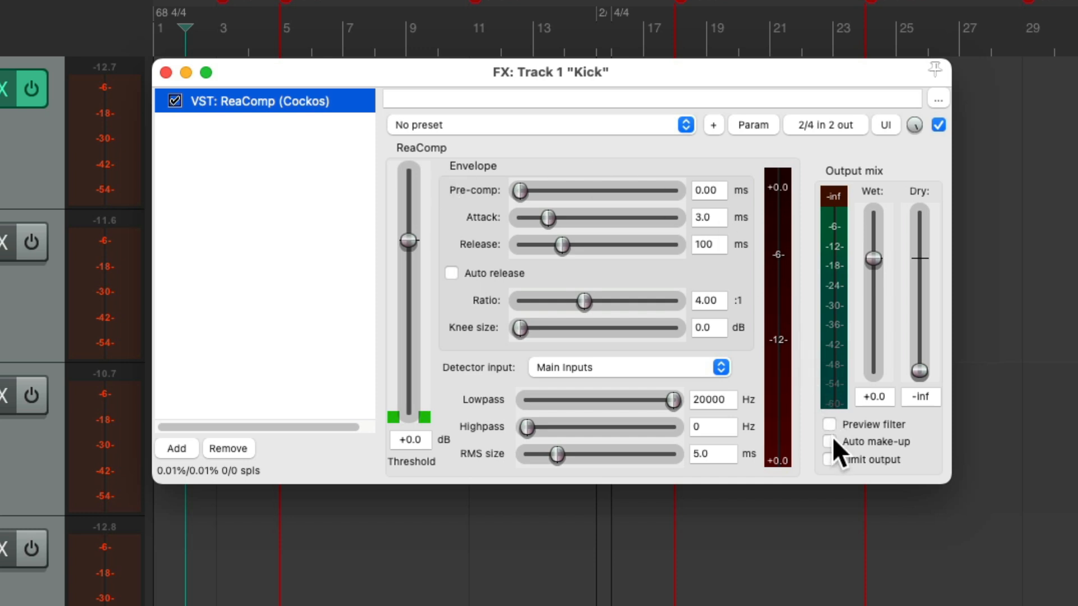
Set the Kick compressor's threshold to -22.1 dB with Auto make-up enabled, and close the effect window
left_click_drag(393, 243, 417, 326)
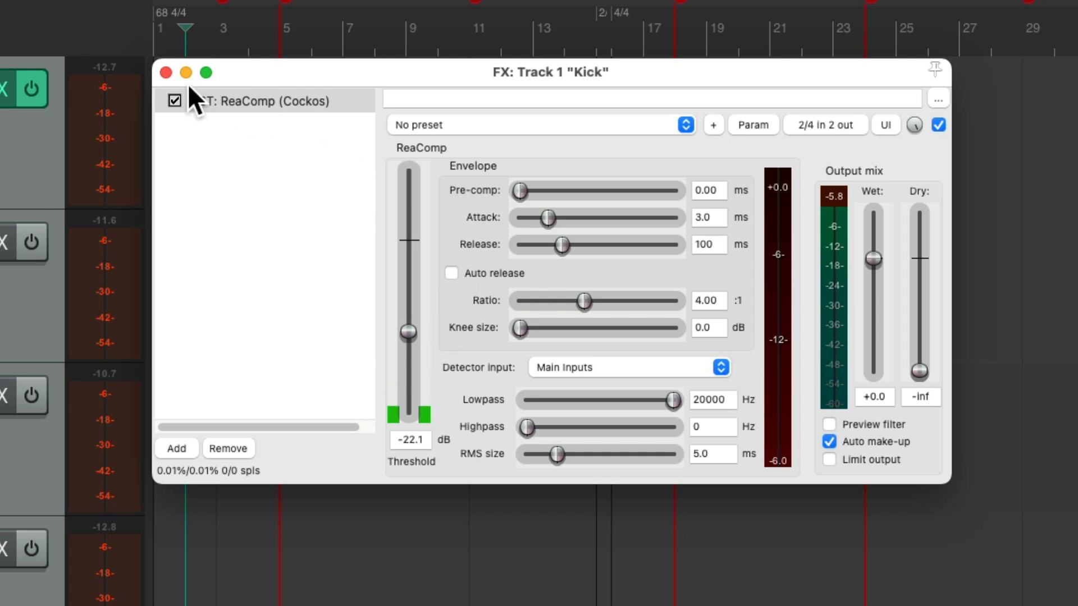
left_click(165, 72)
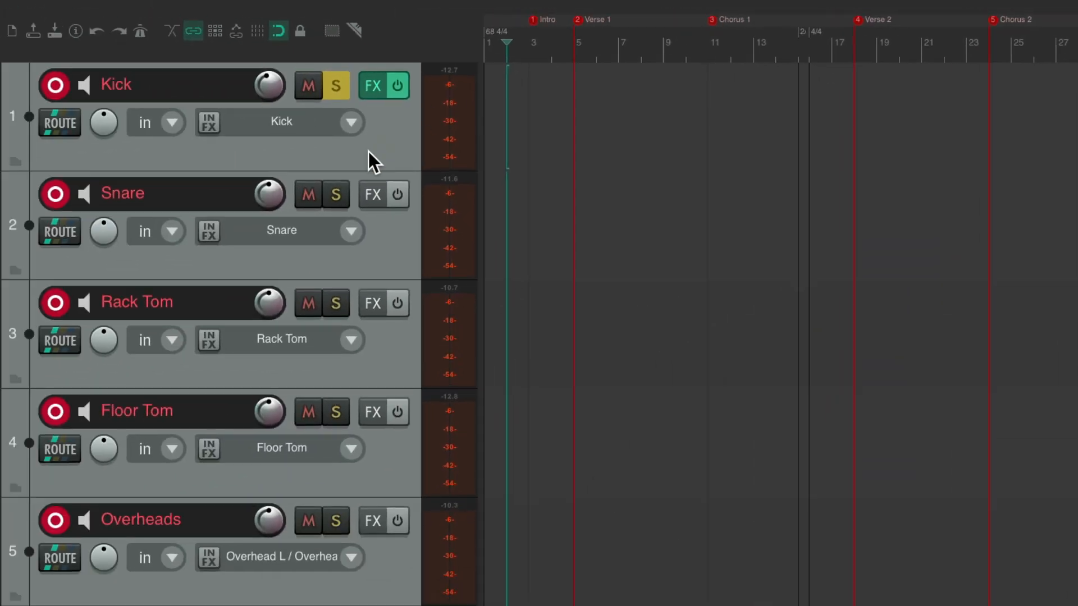
Copy ReaComp from the Kick track to the Snare track and set its threshold to -26.5 dB
left_click_drag(370, 87, 375, 193)
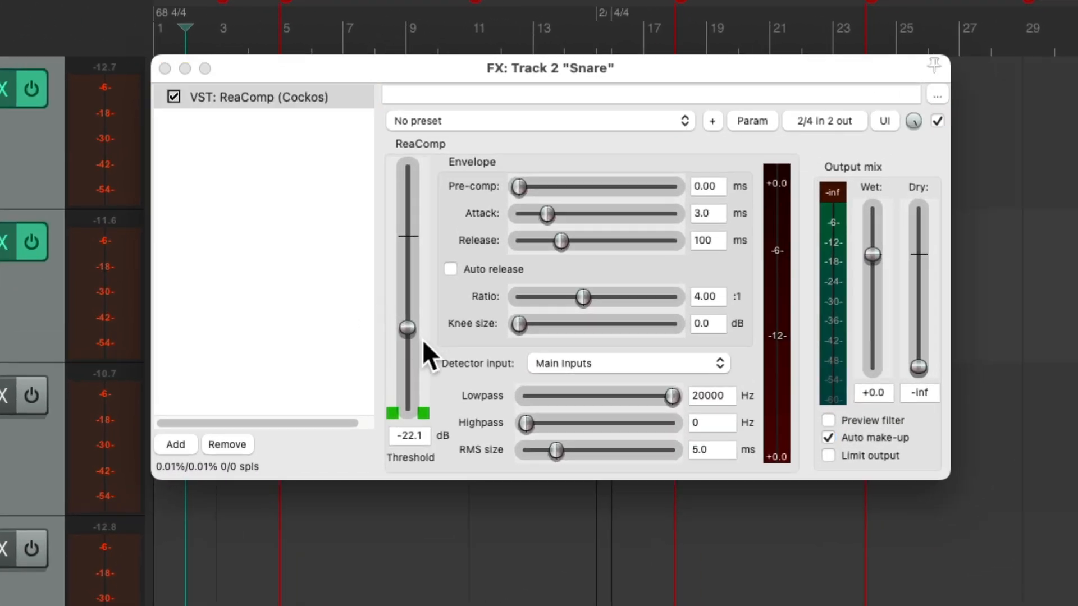
left_click_drag(409, 328, 406, 339)
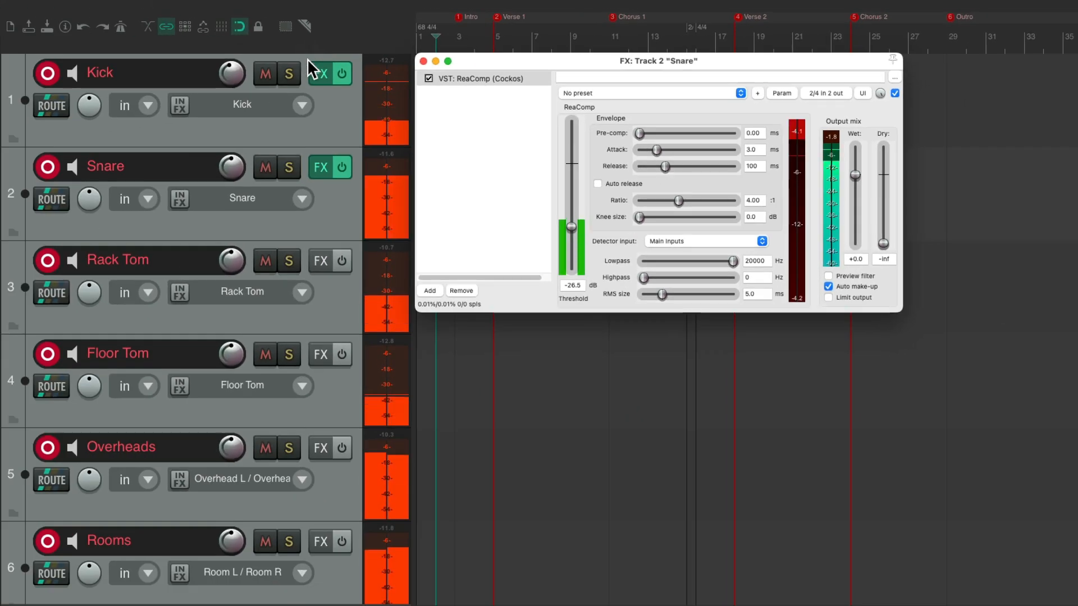
key("Escape")
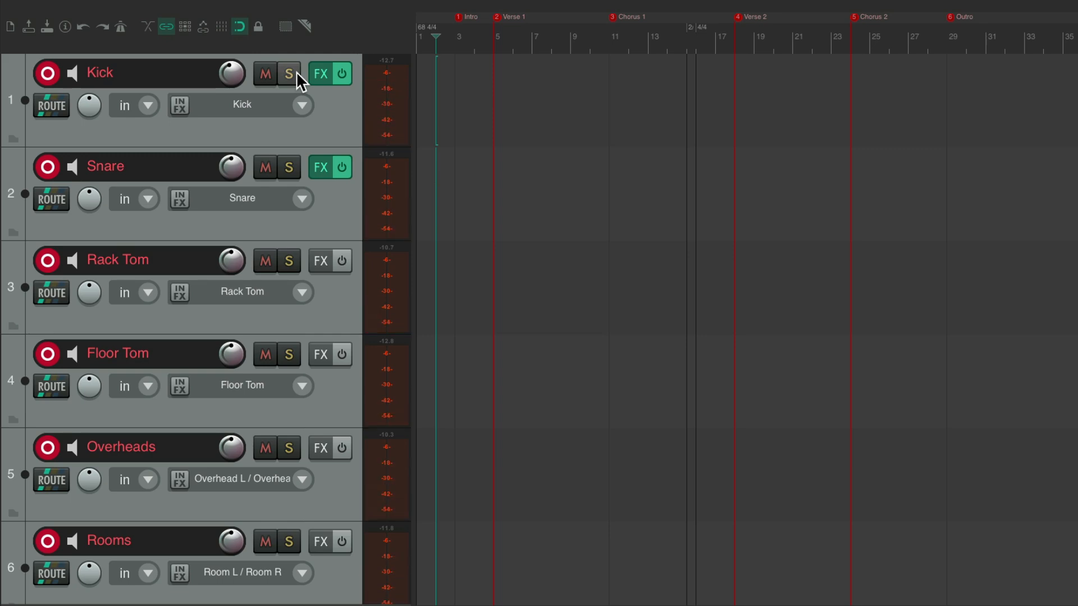
Add the JS: 1175 Compressor to the Rooms track
left_click(322, 542)
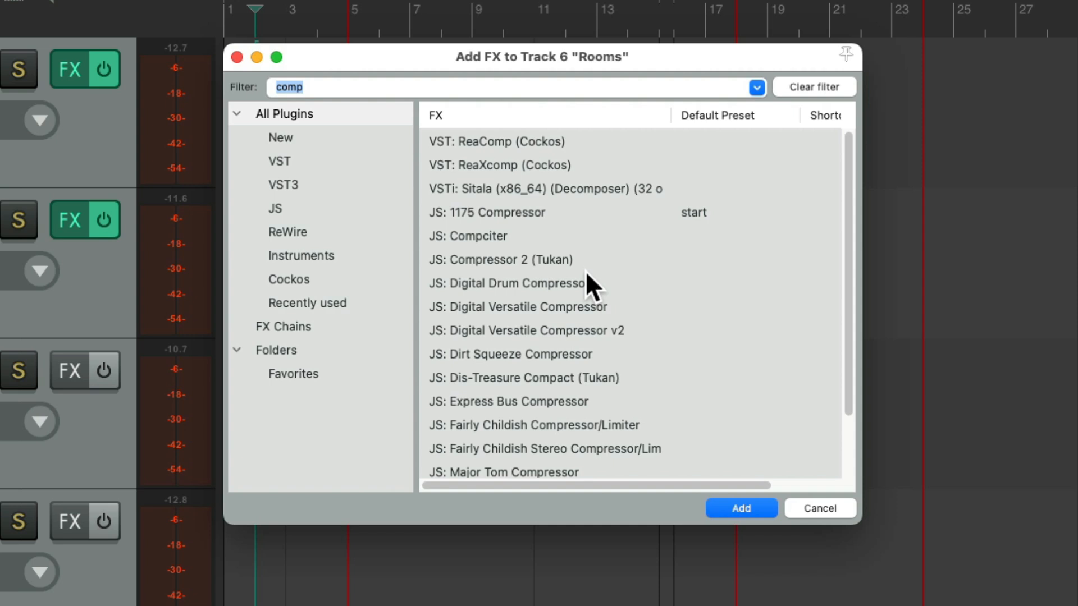
left_click(558, 211)
double_click(562, 211)
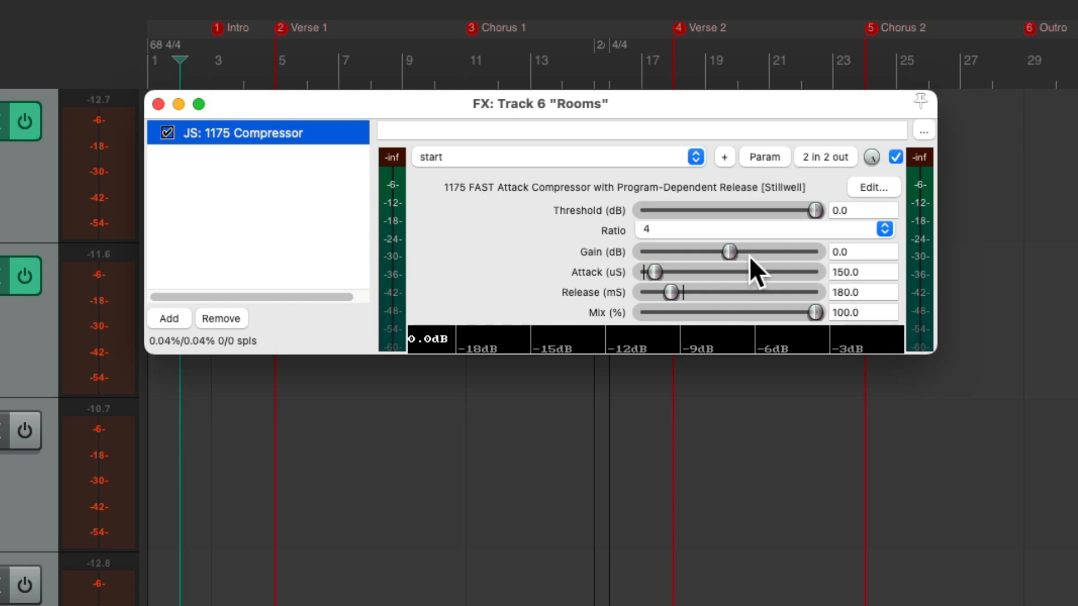
Set the Rooms compressor's threshold to -22.4 dB and its gain to 9.1 dB
left_click_drag(812, 213, 758, 251)
left_click_drag(737, 214, 758, 211)
left_click_drag(756, 252, 764, 251)
left_click_drag(755, 212, 751, 214)
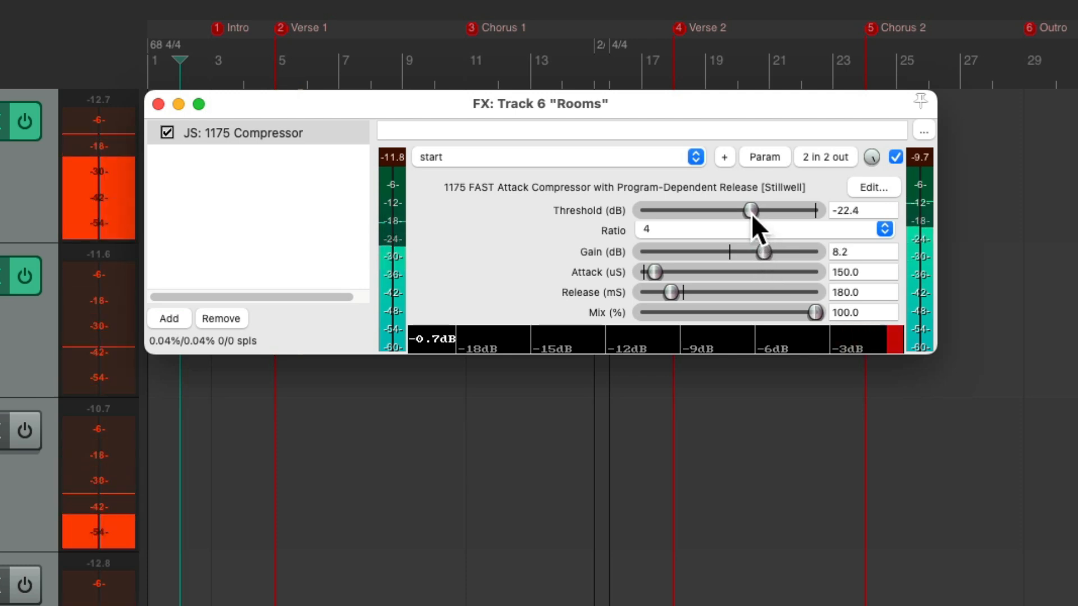
left_click_drag(760, 251, 764, 253)
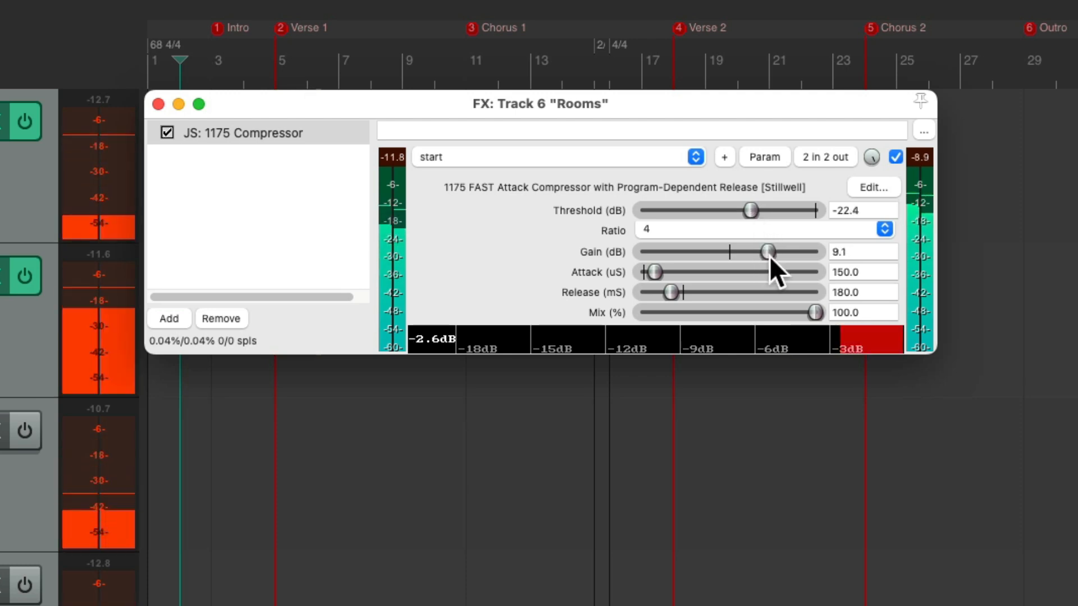
Compare the Rooms track with its compressor bypassed and enabled, ending with the track unsoloed and the effect window closed
left_click(896, 158)
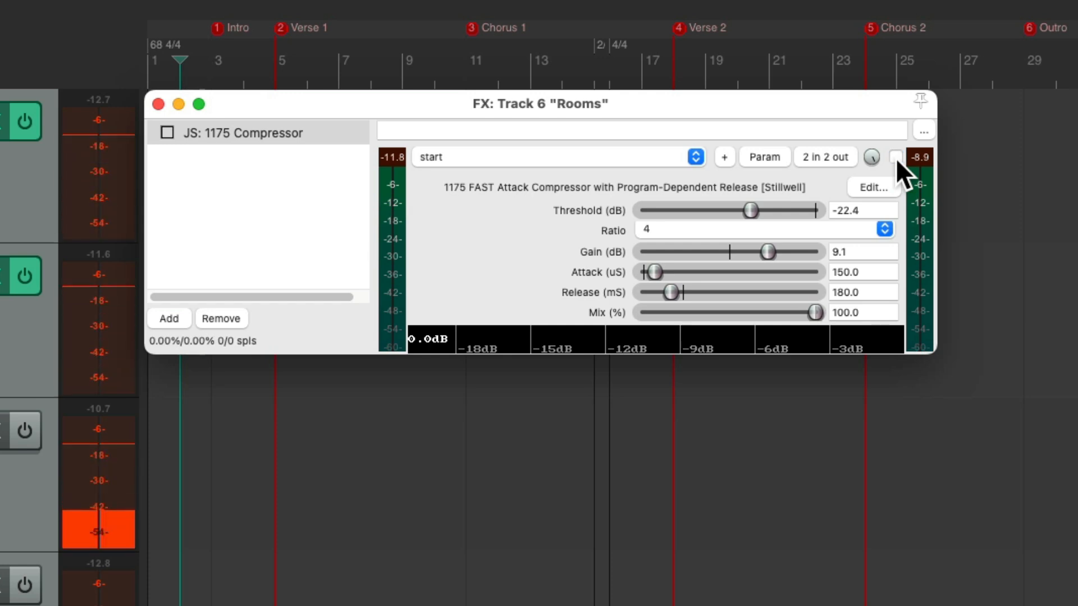
left_click(895, 157)
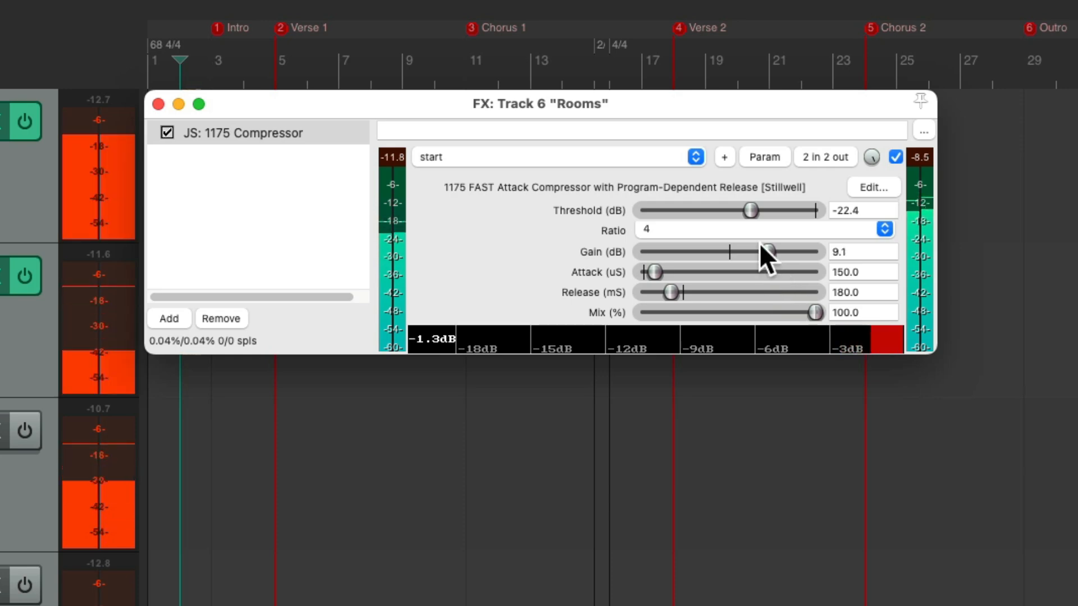
left_click_drag(749, 215, 749, 215)
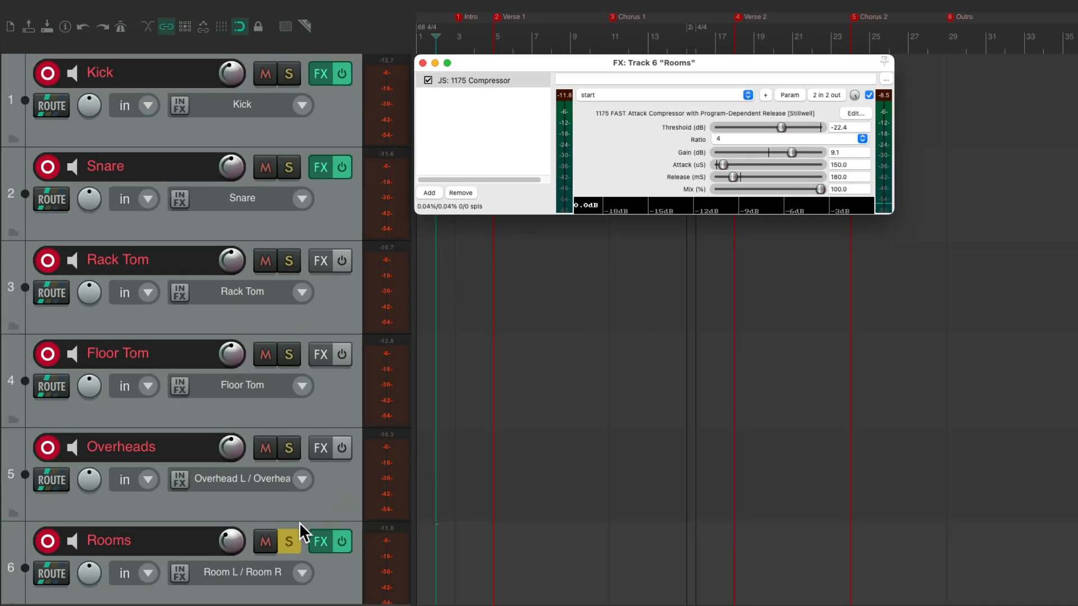
left_click(291, 535)
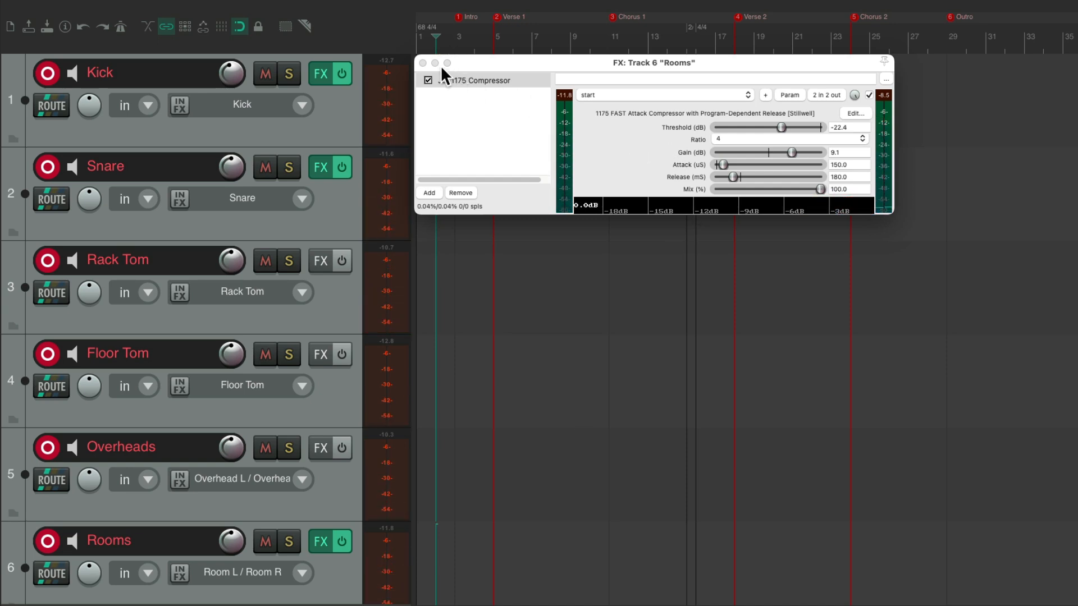
left_click(423, 63)
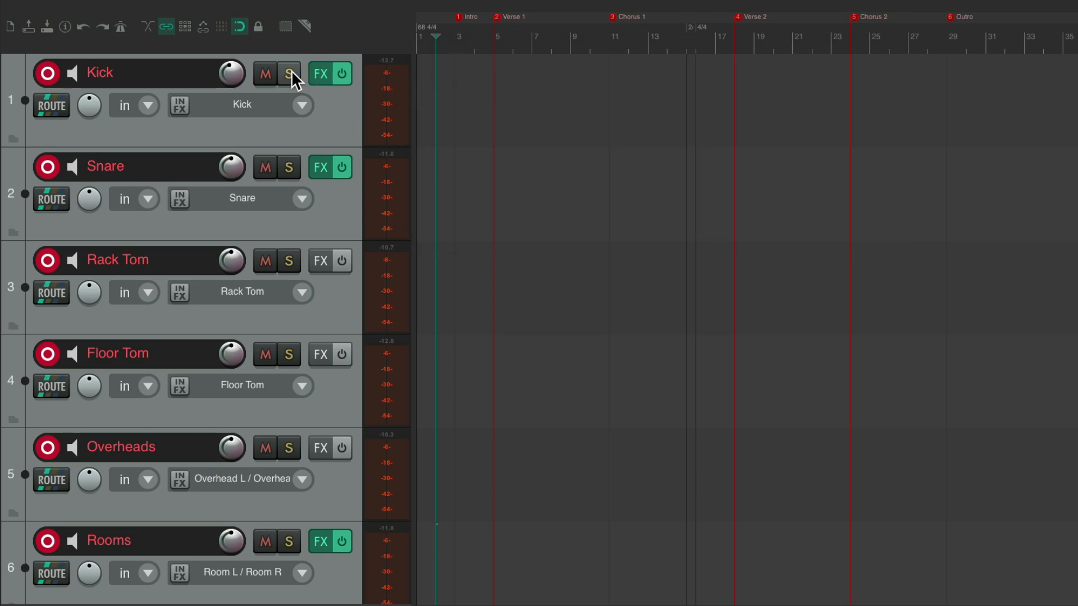
Solo the Kick track and add ReaEQ (Cockos) after its compressor
left_click(321, 73)
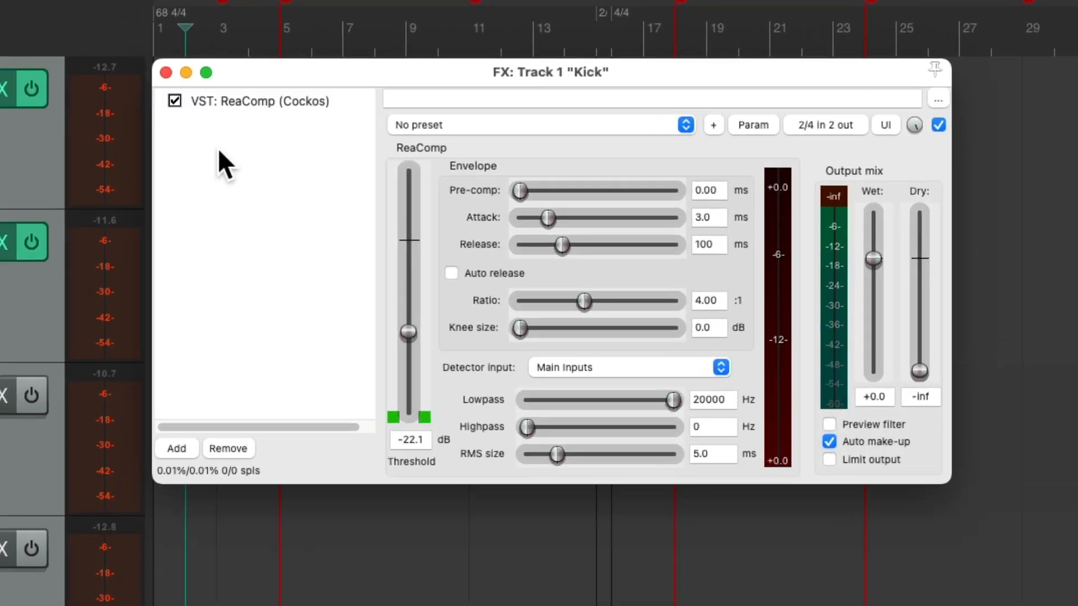
double_click(219, 158)
type("eq")
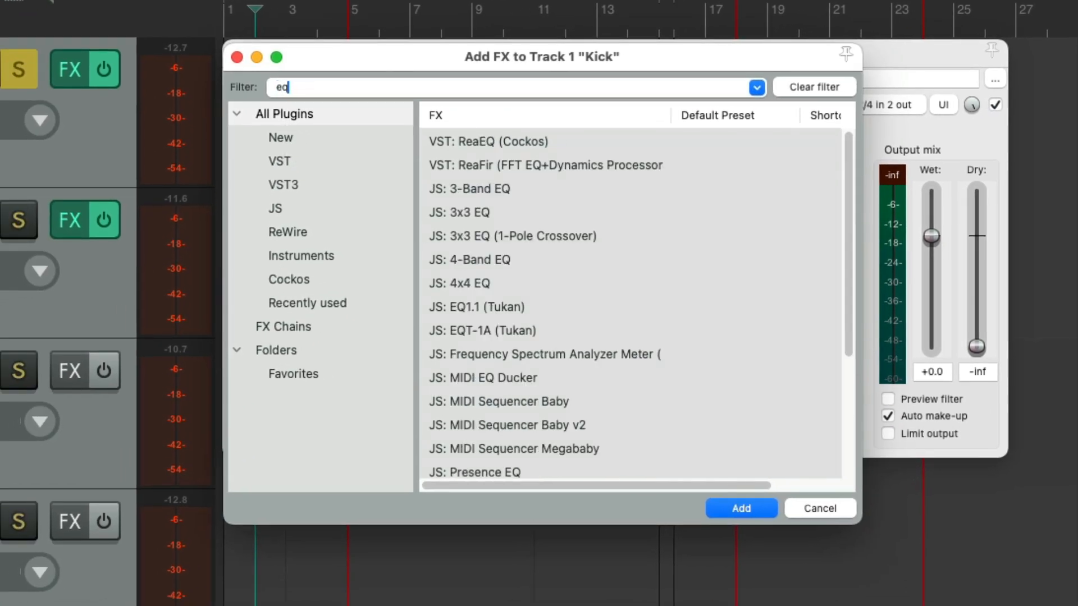
left_click(506, 140)
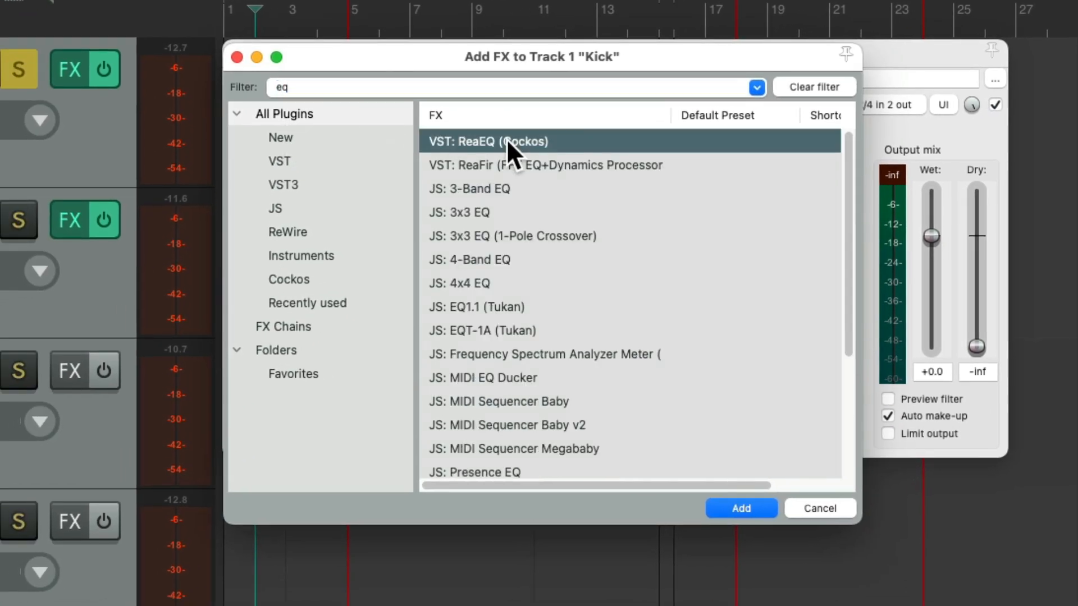
double_click(556, 140)
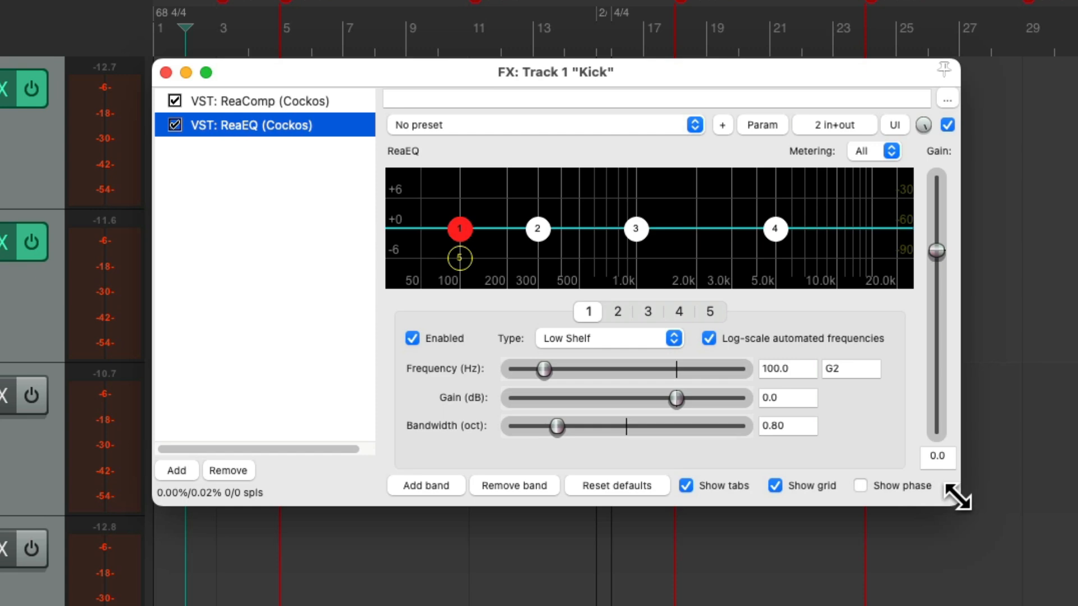
Shape the Kick EQ with a 3.3 dB low shelf at 127.8 Hz, a -3.6 dB cut at 348 Hz and a 2.7 dB boost at 1137.5 Hz
left_click_drag(951, 494, 1055, 605)
left_click_drag(427, 238, 441, 207)
left_click_drag(504, 243, 515, 282)
left_click_drag(601, 242, 614, 209)
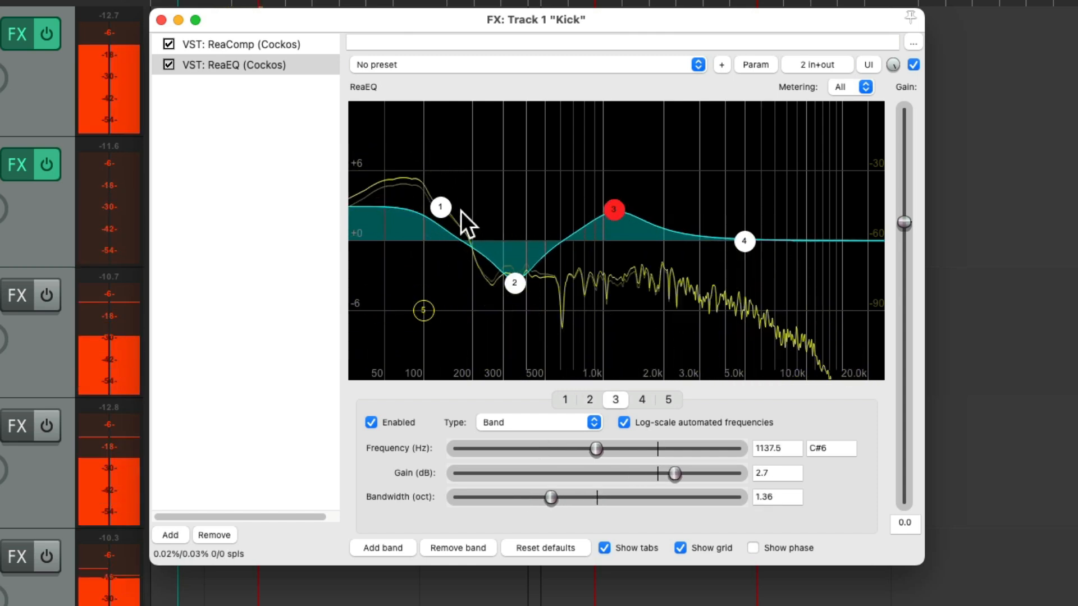
left_click_drag(441, 207, 439, 202)
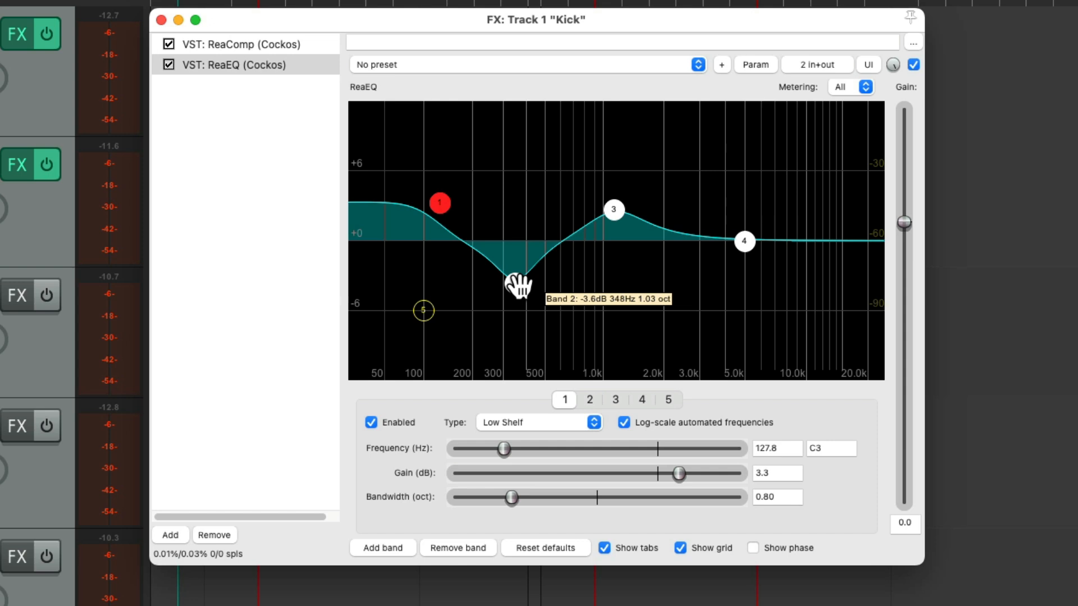
Refine the Kick EQ with more low-shelf boost, less band 3 boost and band 2 at -3.2 dB and 344.8 Hz, and close the window
mouse_move(612, 210)
left_mouse_down()
mouse_move(621, 197)
mouse_move(613, 126)
mouse_move(607, 238)
mouse_move(609, 167)
mouse_move(611, 221)
left_mouse_up()
mouse_move(514, 283)
left_mouse_down()
mouse_move(514, 359)
mouse_move(515, 241)
mouse_move(512, 285)
left_mouse_up()
mouse_move(440, 203)
left_mouse_down()
mouse_move(443, 163)
mouse_move(446, 190)
left_mouse_up()
left_click_drag(514, 288, 513, 277)
key("space")
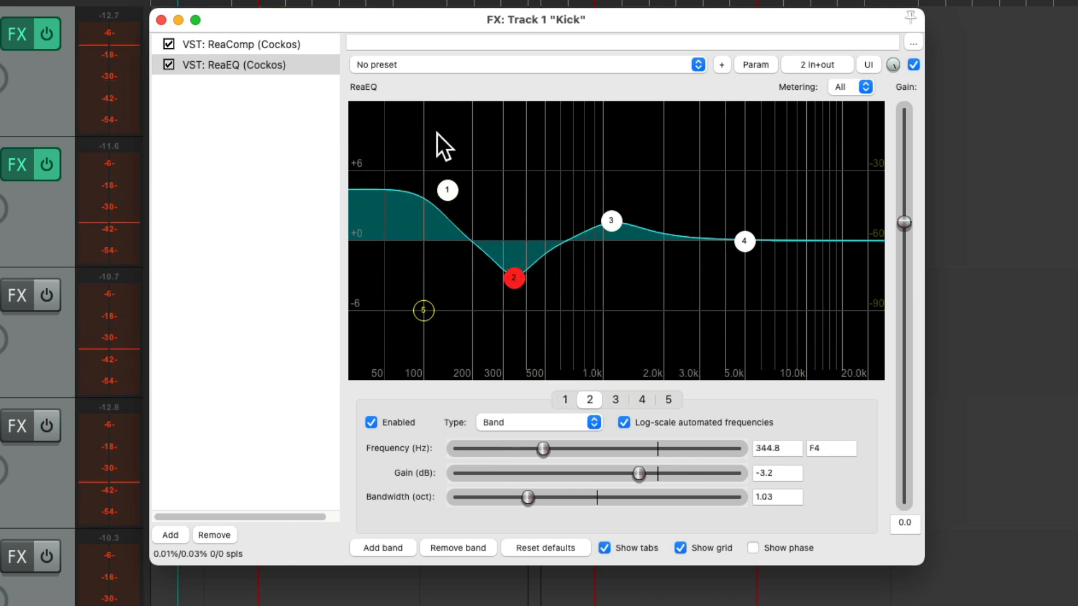
left_click(162, 20)
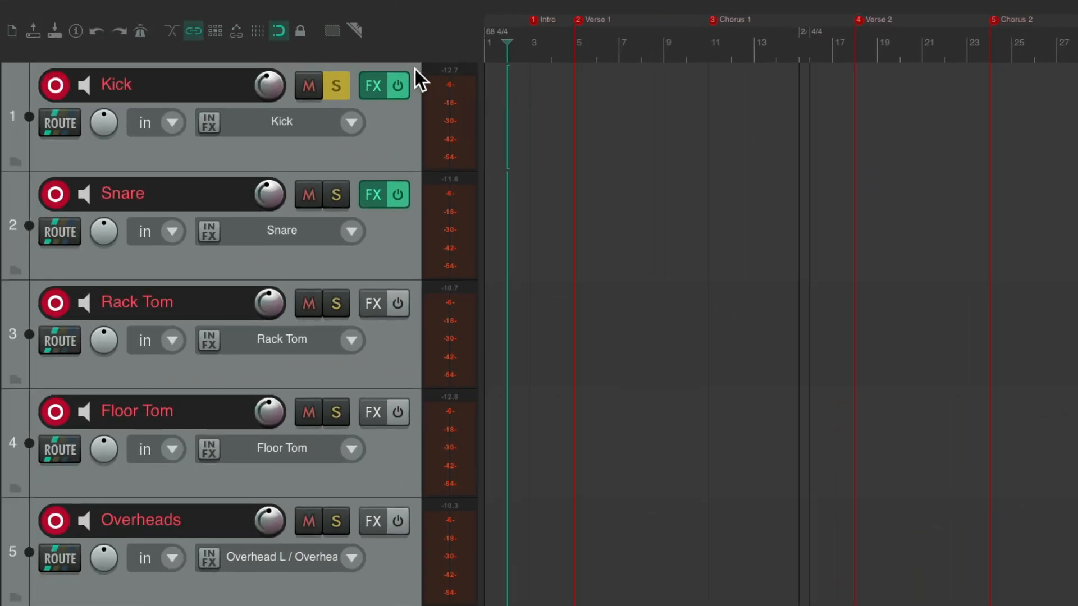
Solo only the Snare track and add ReaEQ (Cockos) after its compressor
left_click(339, 196)
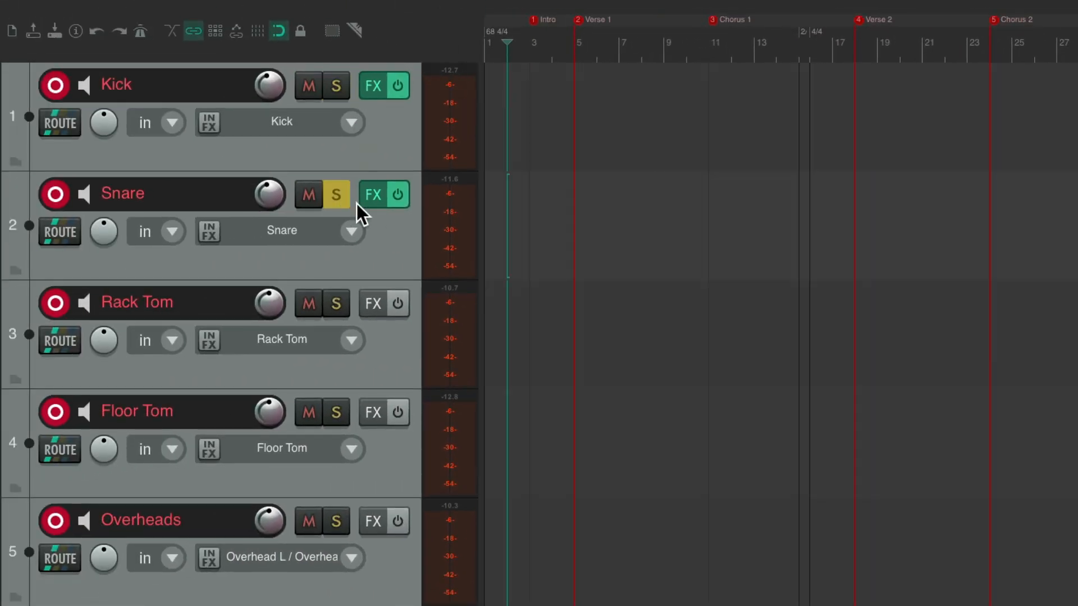
left_click(374, 194)
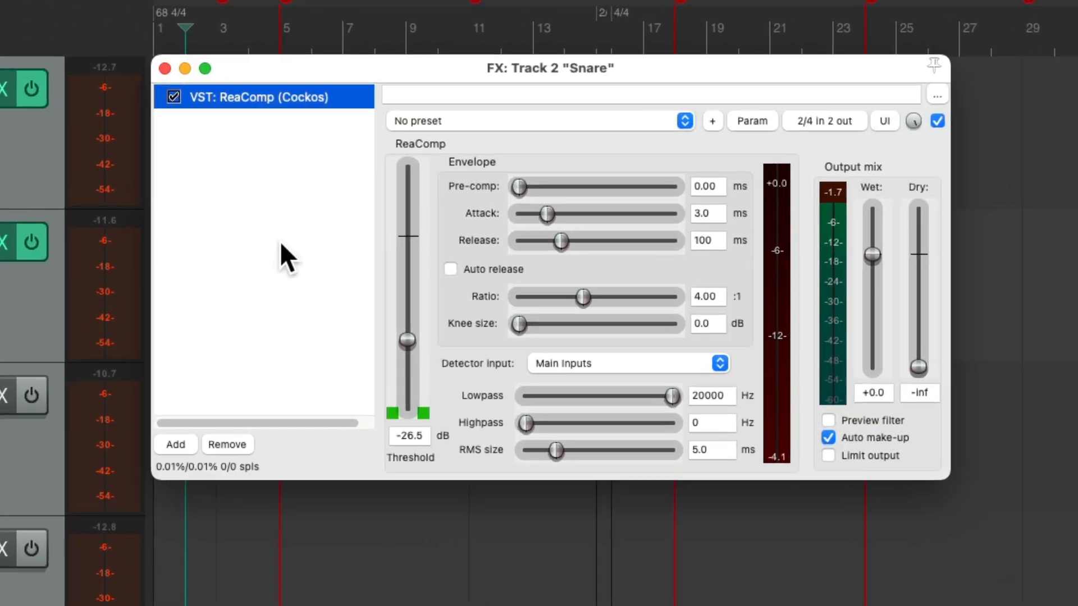
double_click(279, 240)
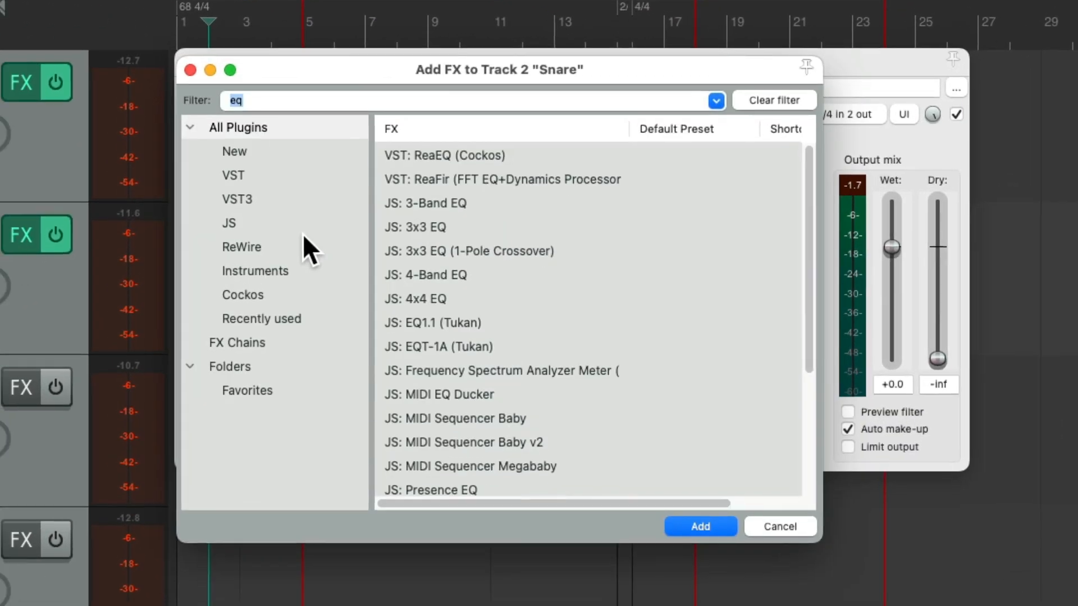
double_click(473, 143)
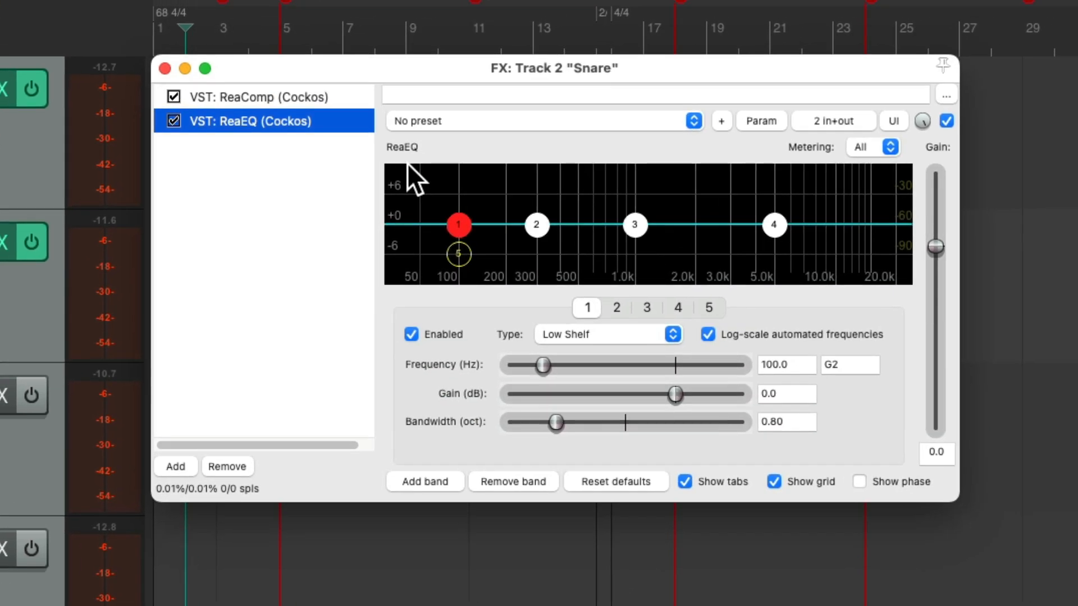
Boost the Snare EQ's band 4 around 5 kHz and slightly boost band 3 between 2 and 3 kHz, ending with the track unsoloed
left_click_drag(954, 504, 1035, 605)
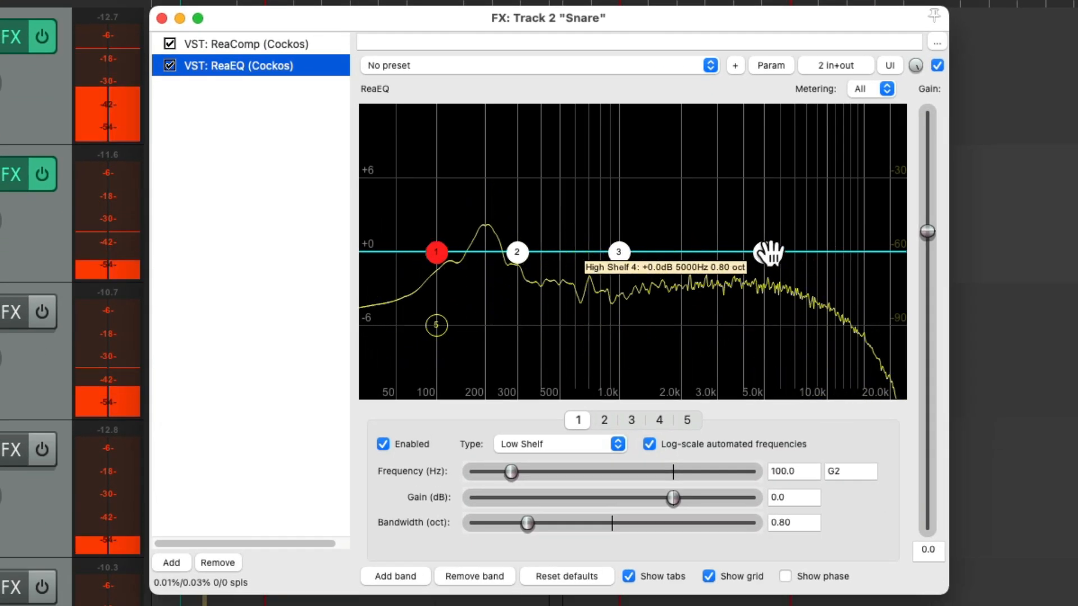
left_click_drag(768, 252, 766, 212)
left_click_drag(618, 251, 696, 240)
left_click_drag(758, 217, 761, 210)
left_click_drag(699, 238, 705, 236)
left_click_drag(760, 212, 762, 217)
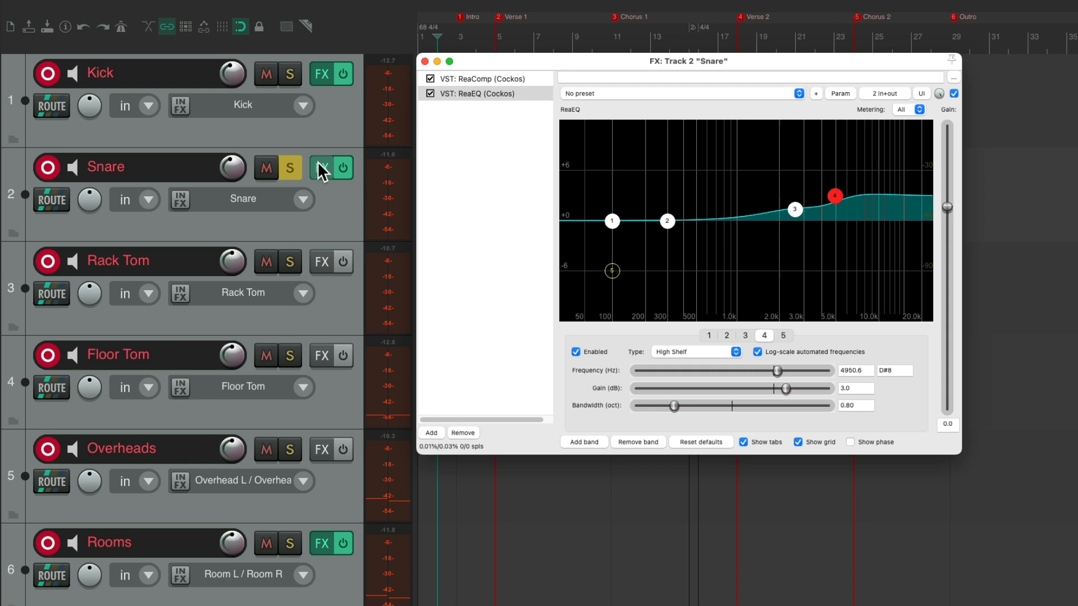
left_click(291, 167)
left_click(425, 60)
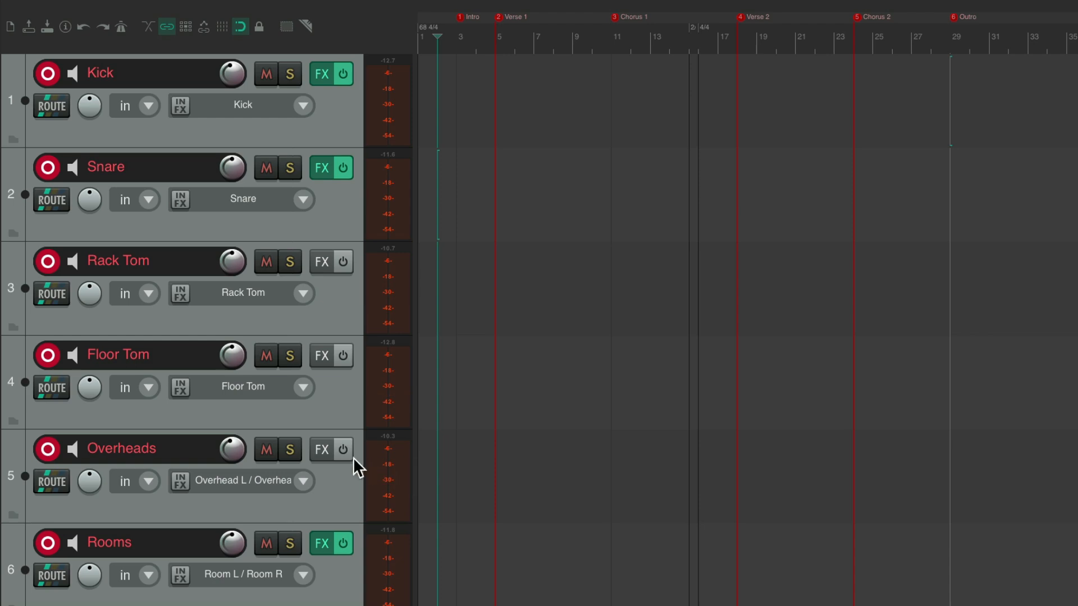
Solo the Overheads track and add ReaEQ (Cockos) to it
left_click(291, 449)
left_click(321, 450)
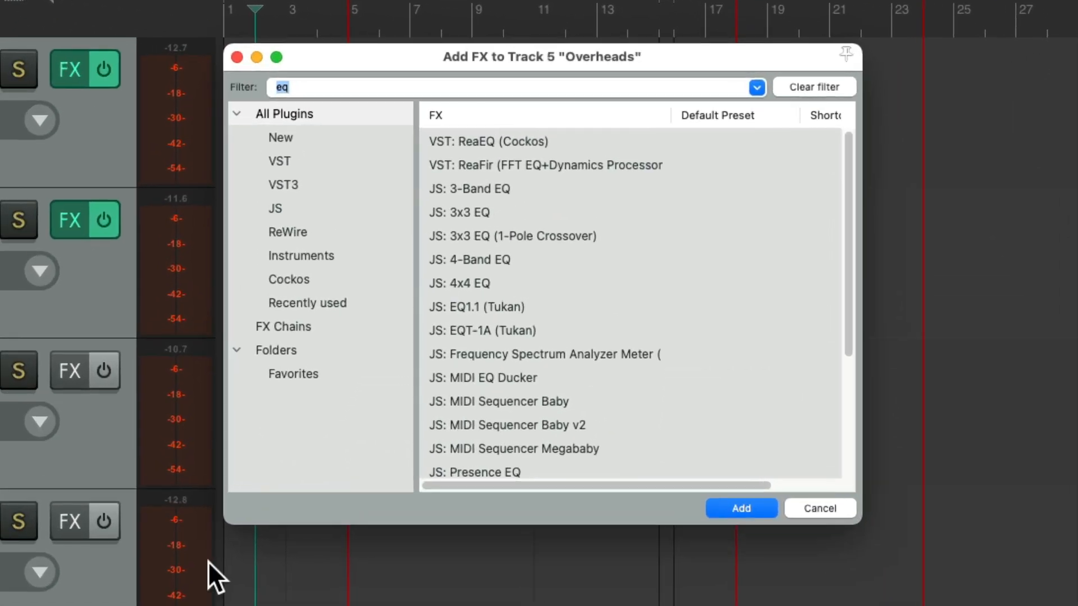
double_click(546, 147)
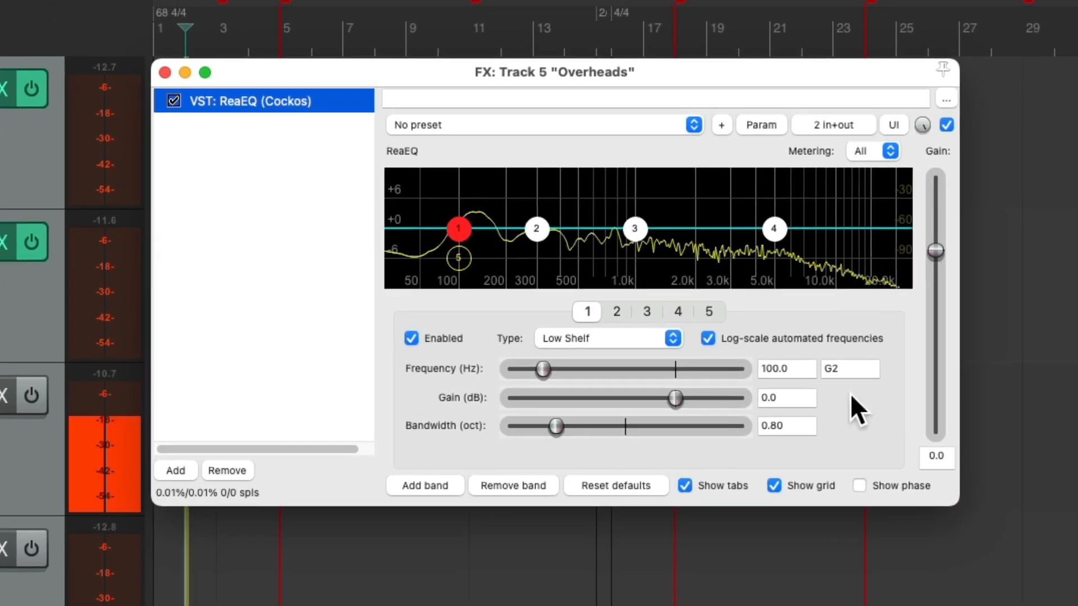
Set the Overheads EQ's high shelf to a 3.9 dB boost at 4424.4 Hz and close the effect window
left_click_drag(957, 504, 1032, 605)
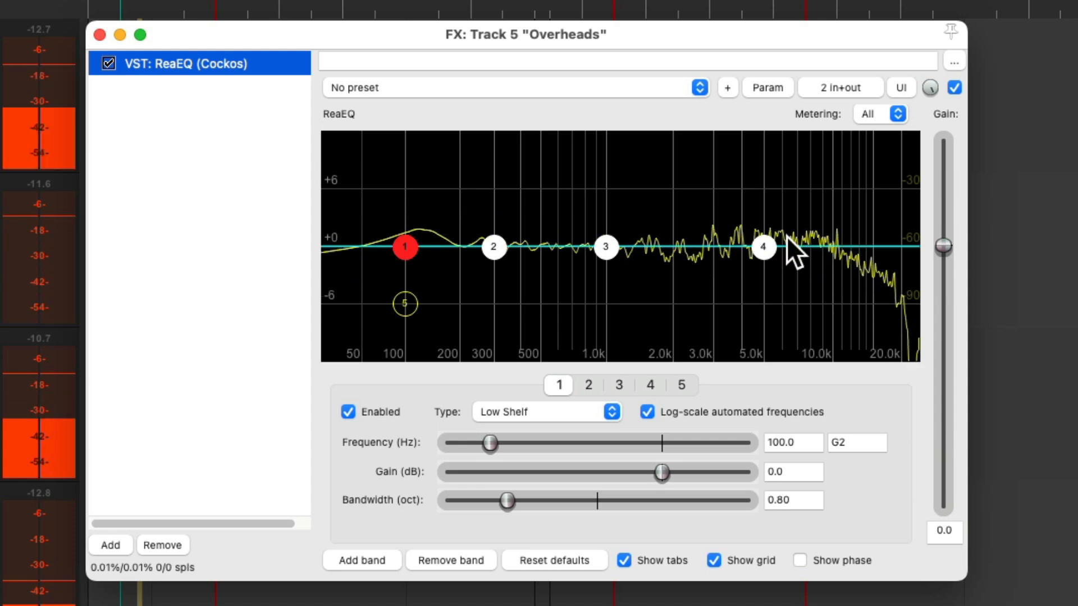
left_click(832, 280)
left_click_drag(768, 241, 751, 209)
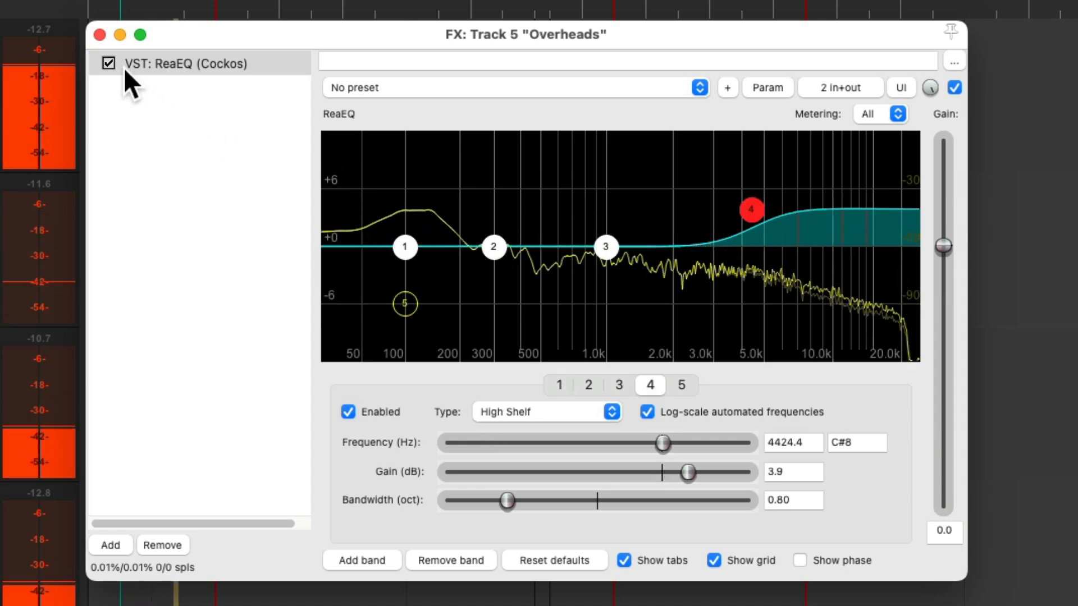
left_click(101, 35)
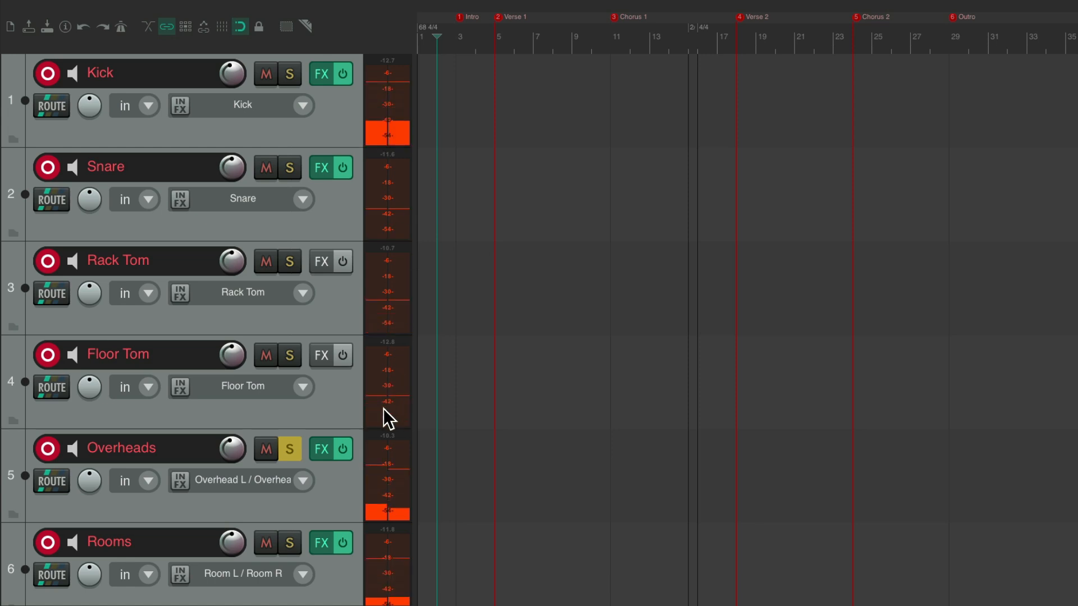
Turn off the Overheads solo and listen to all the drum tracks together with their monitoring effects
key("space")
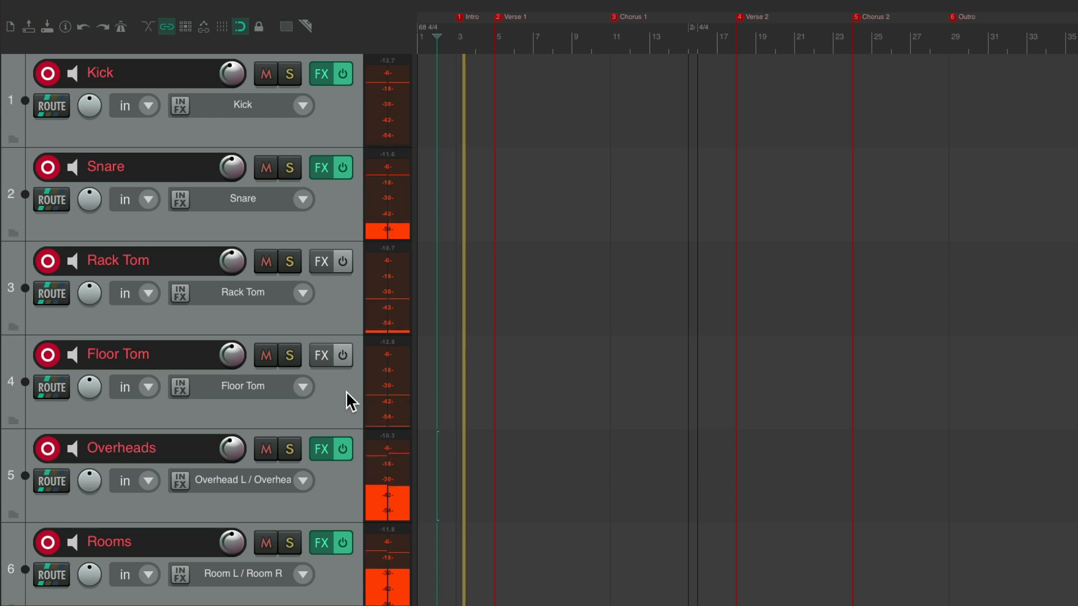
key("space")
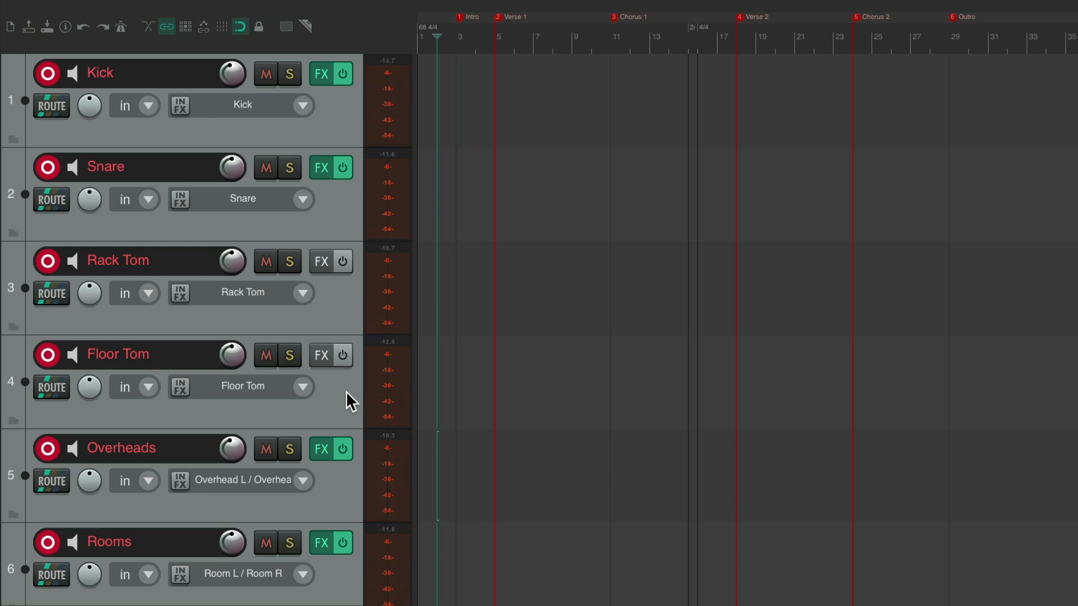
Unmute the Guitar and Vocal guide tracks
scroll(346, 390, "down", 5)
left_click(248, 399)
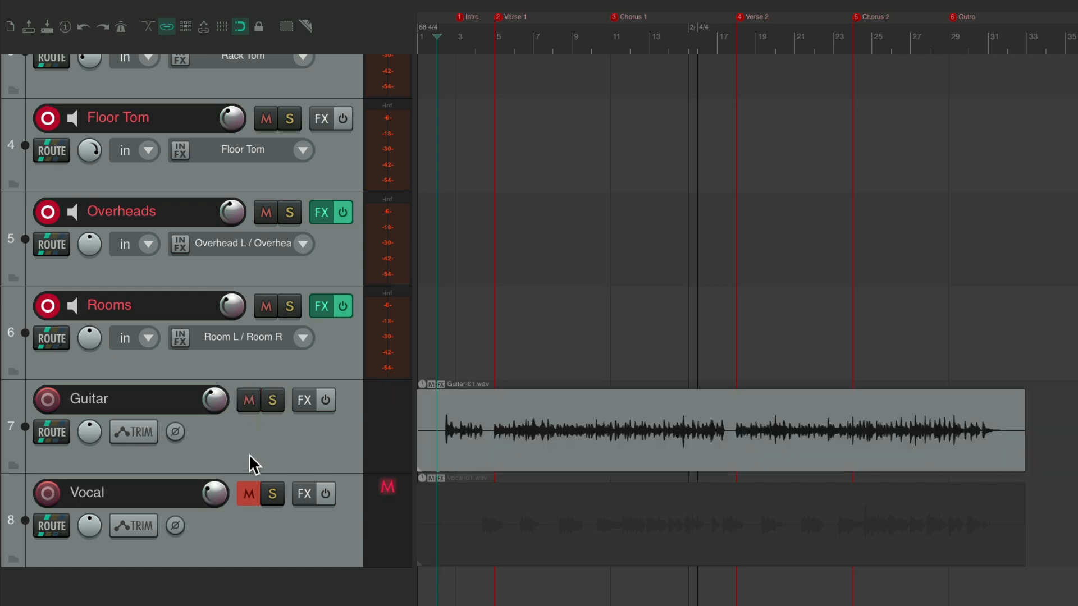
left_click(250, 494)
scroll(301, 447, "up", 10)
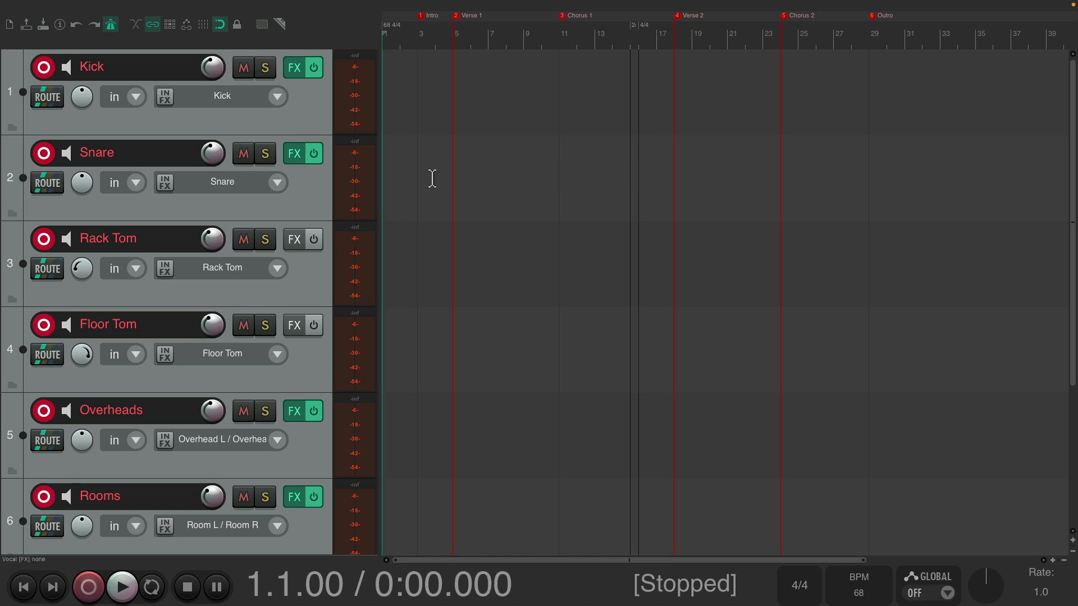
Record a full drum take on all armed tracks, switching the metronome off during the take, and stop past the Outro
key("ctrl+r")
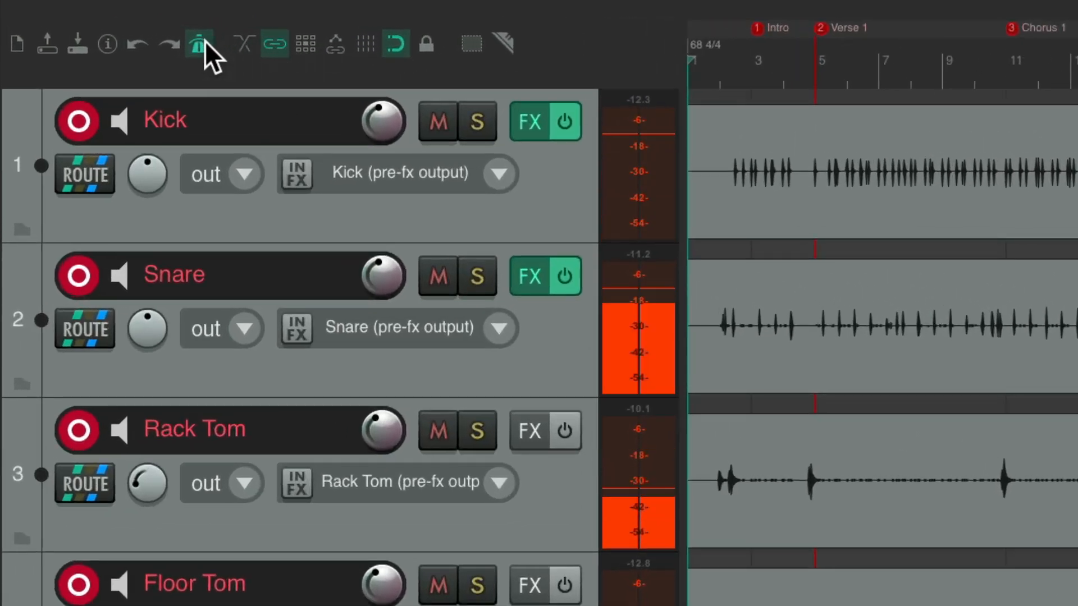
left_click(170, 37)
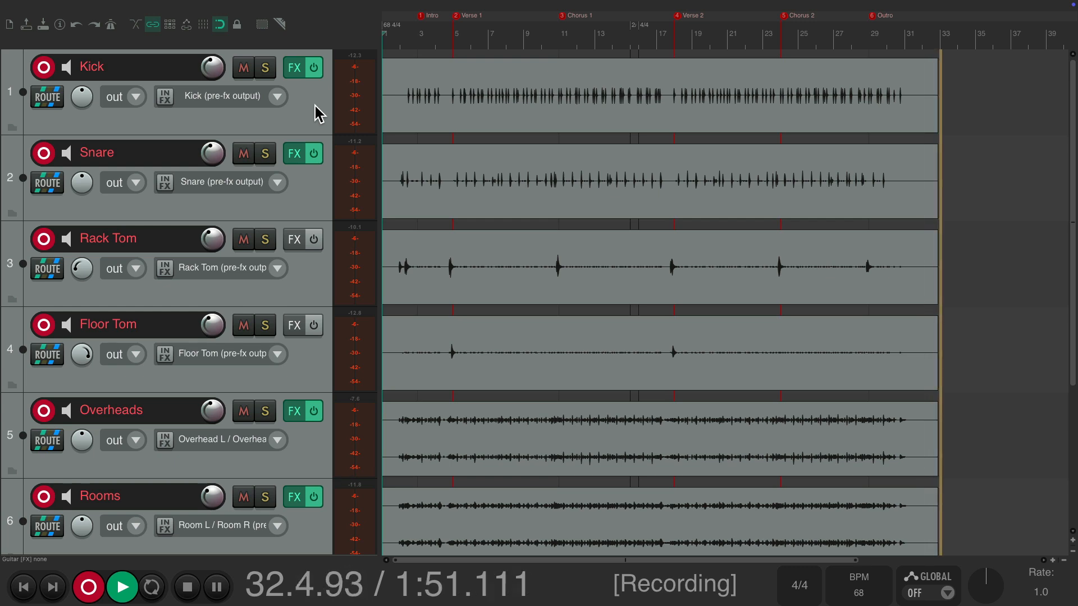
key("space")
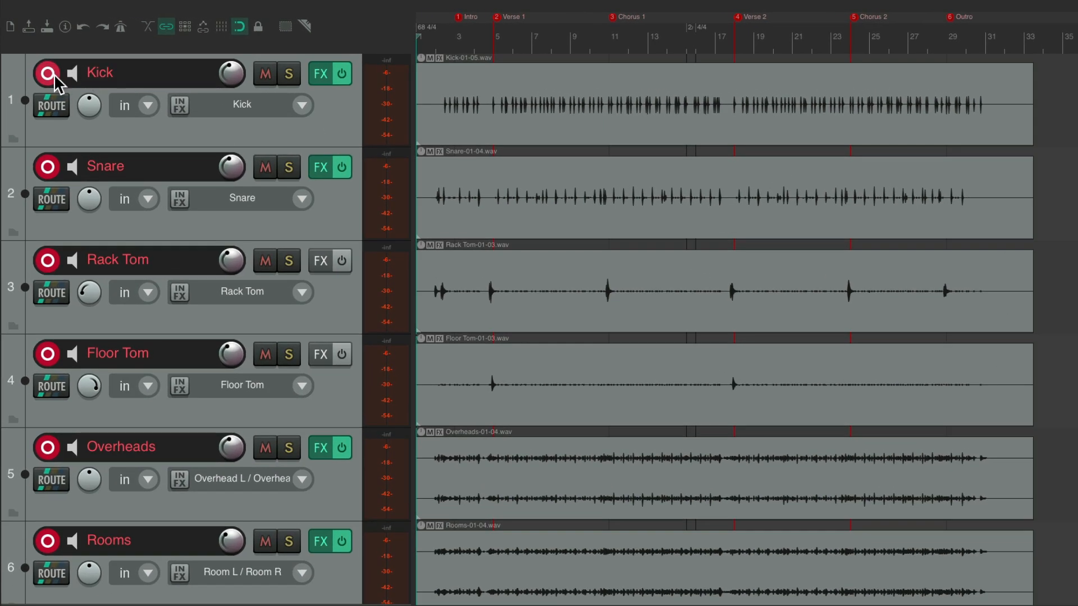
Disarm all six drum tracks, Kick through Rooms, and give them an olive-green custom color
left_click_drag(54, 74, 58, 454)
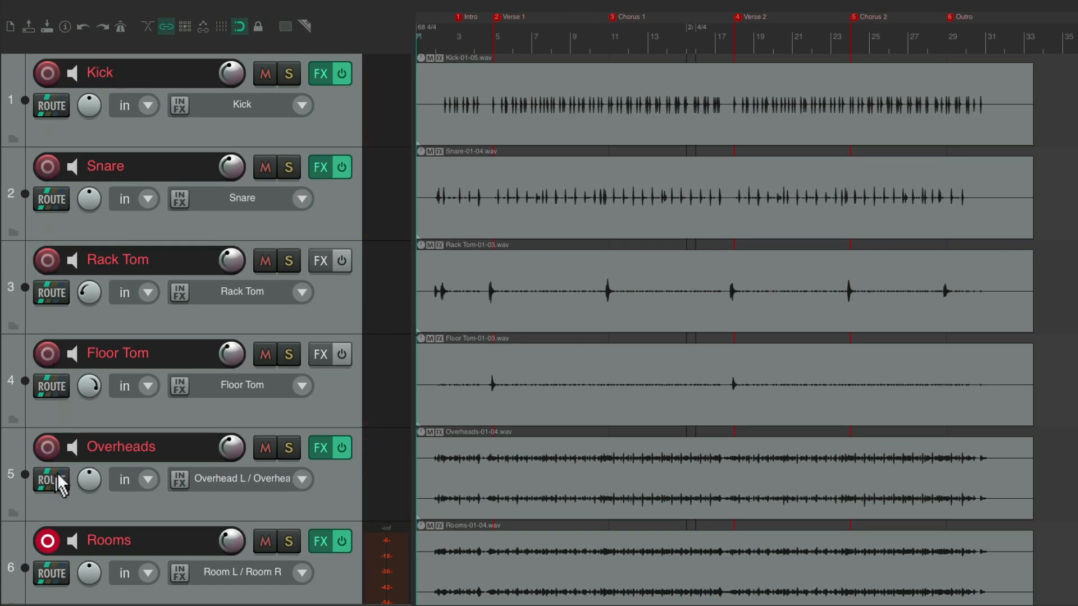
left_click(53, 536)
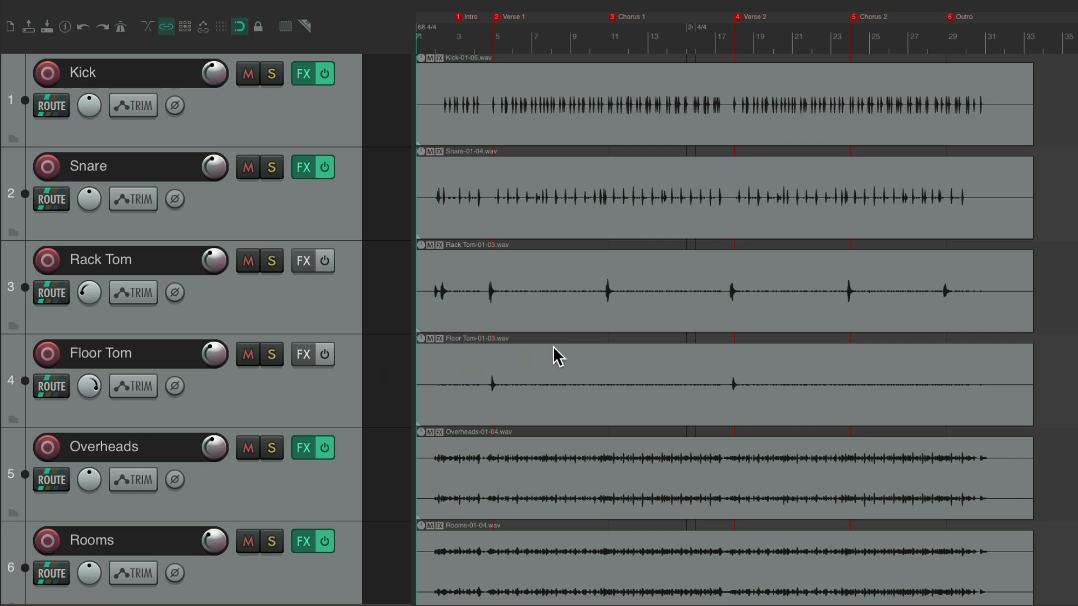
left_click(327, 131)
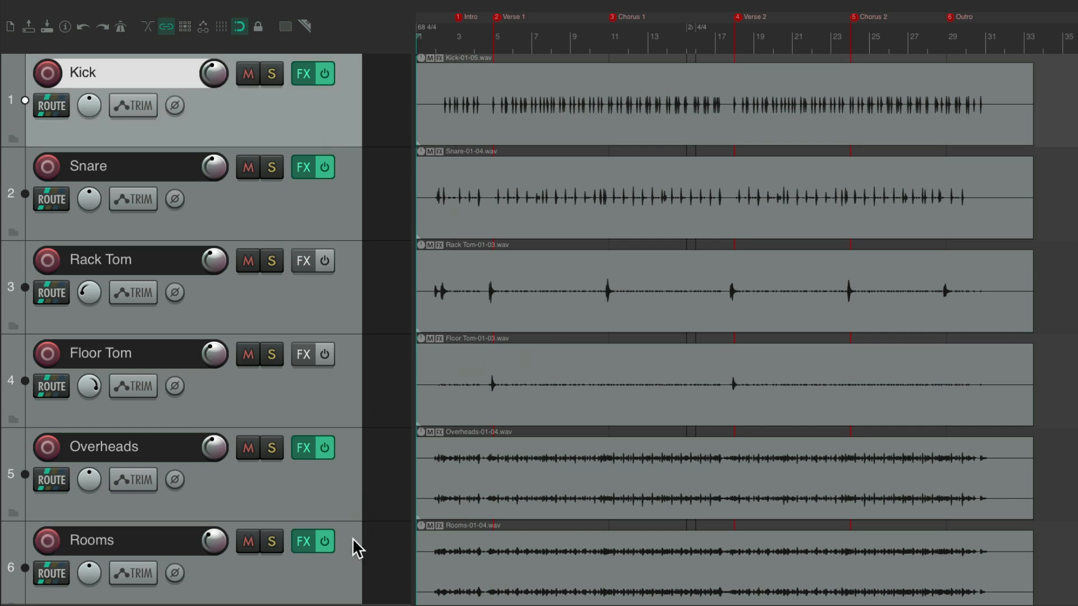
left_click(344, 567, "shift")
right_click(347, 69)
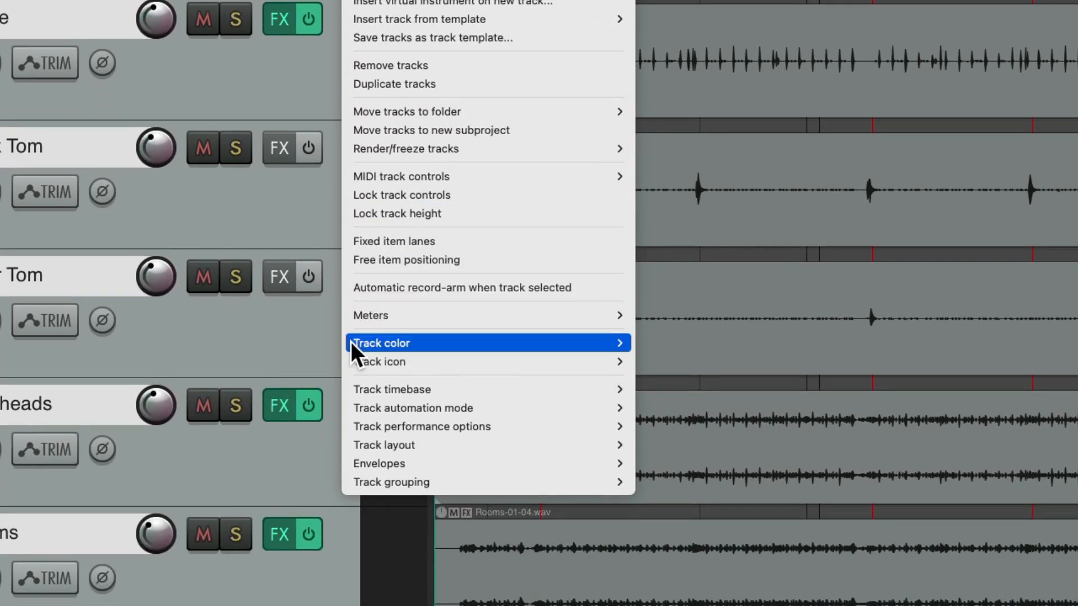
mouse_move(350, 343)
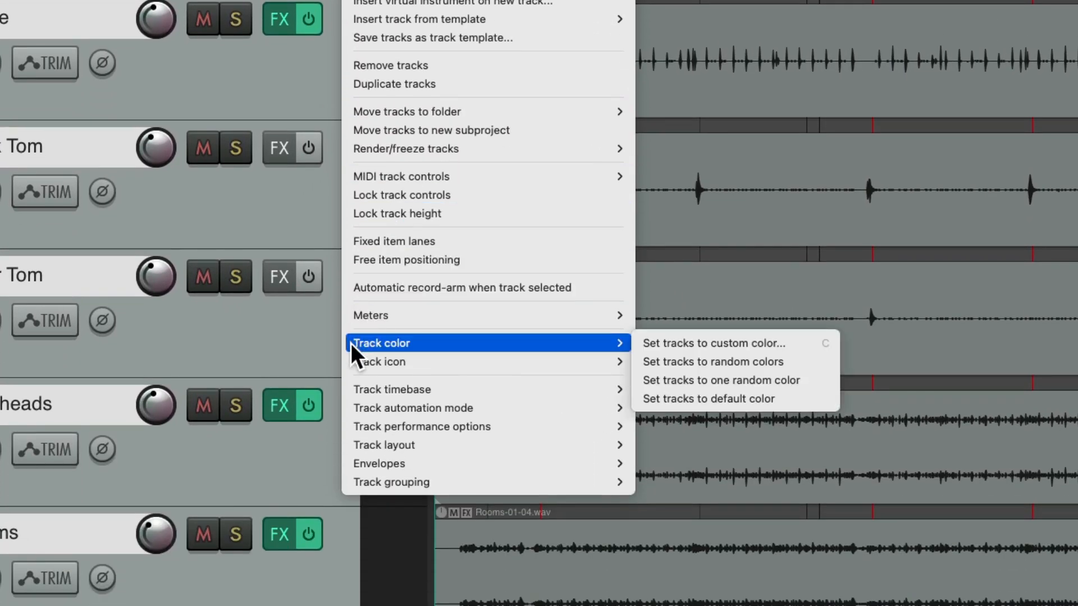
left_click(638, 342)
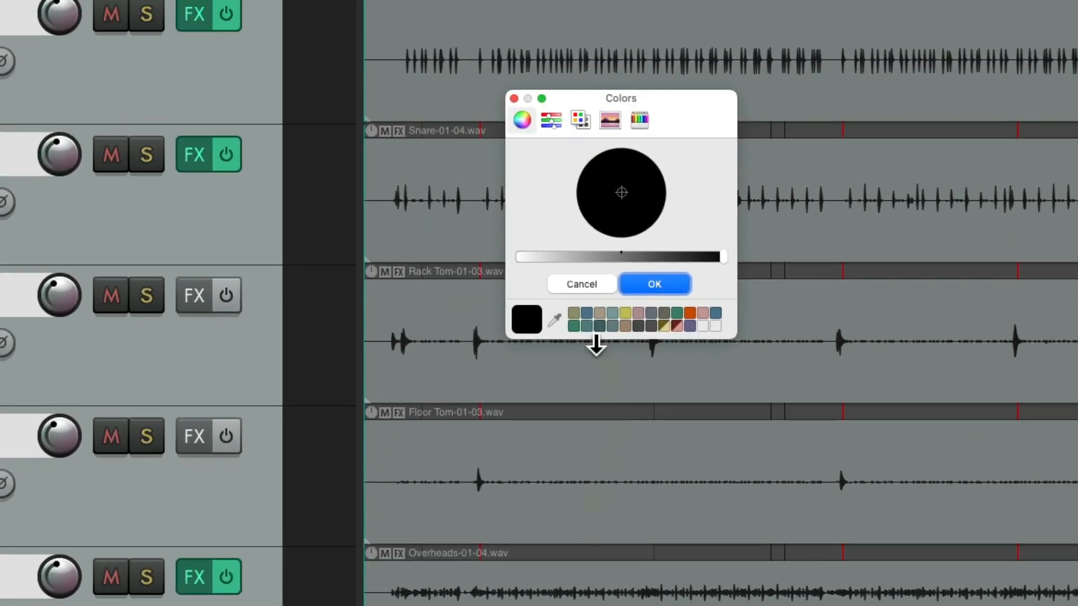
left_click(574, 313)
left_click(655, 281)
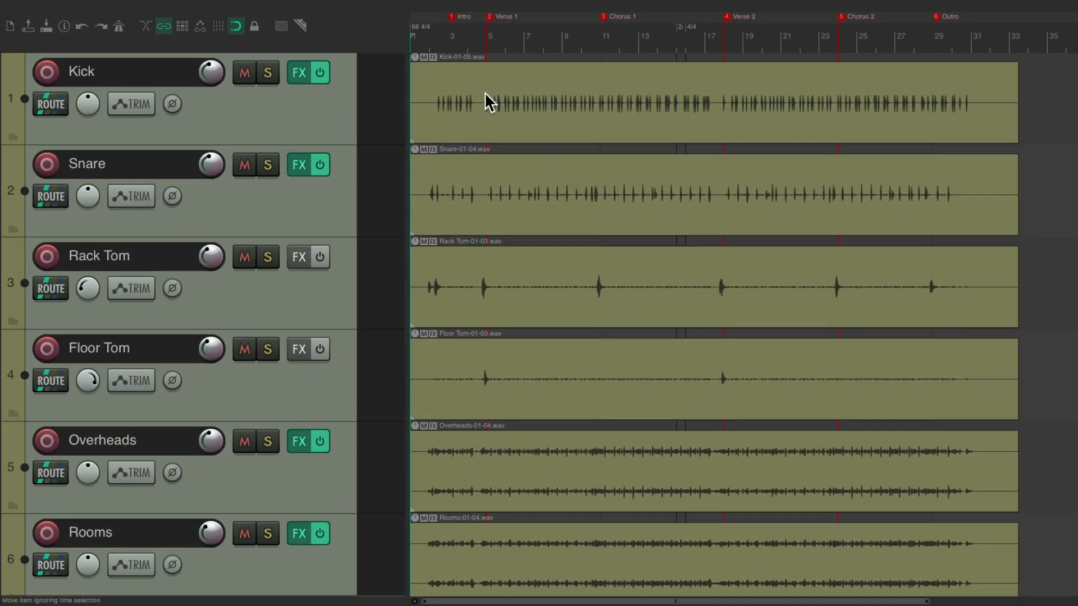
scroll(342, 69, "down", 4)
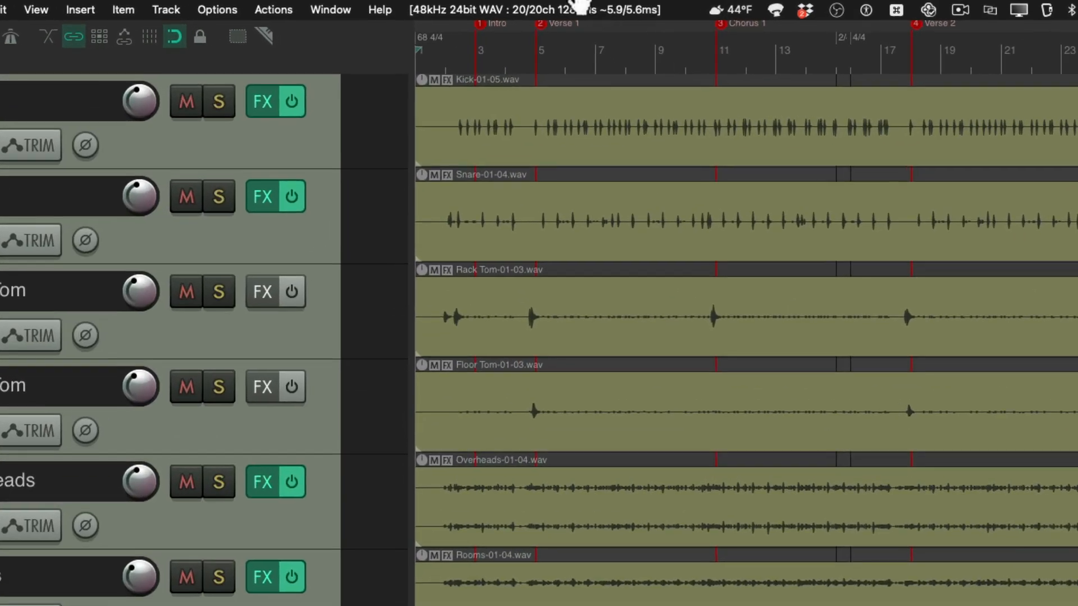
In the audio preferences, change the input alias of BlackHole Input 1 from Kick to Bass DI
left_click(521, 3)
left_click(565, 32)
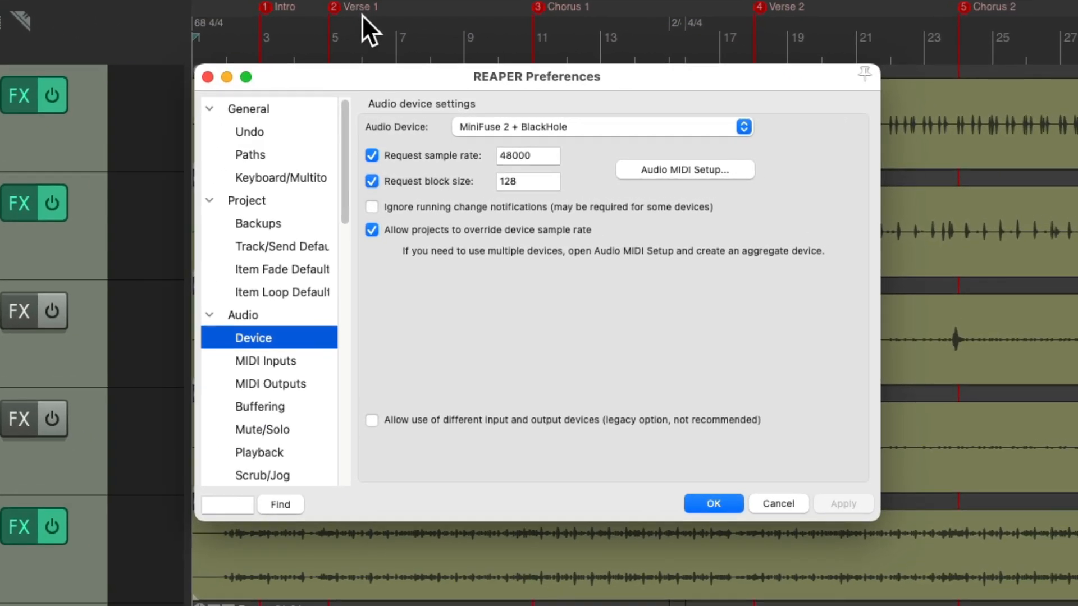
left_click(298, 313)
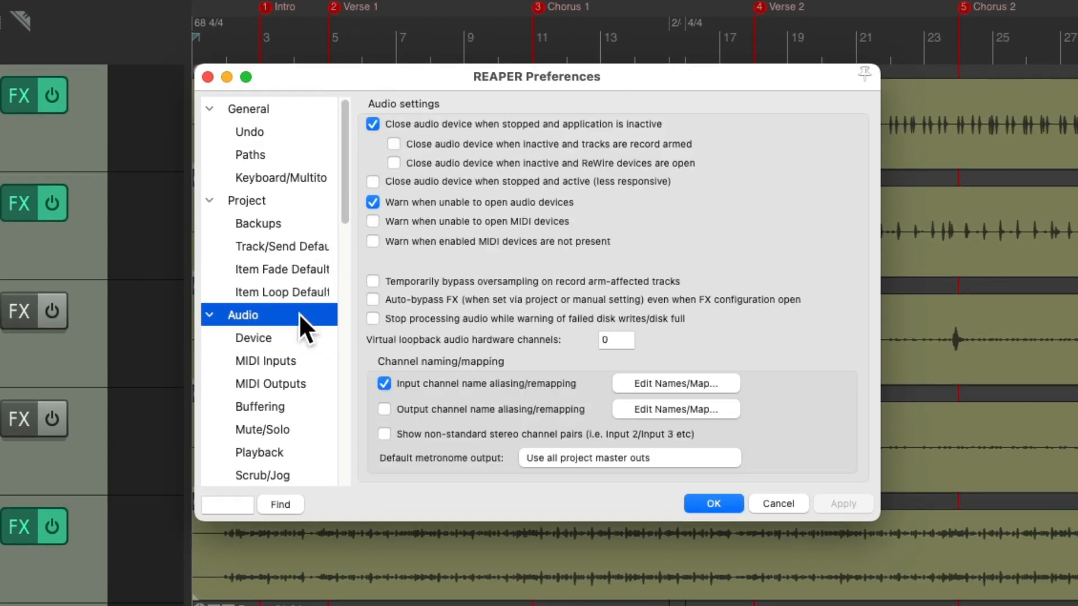
left_click(663, 377)
double_click(459, 188)
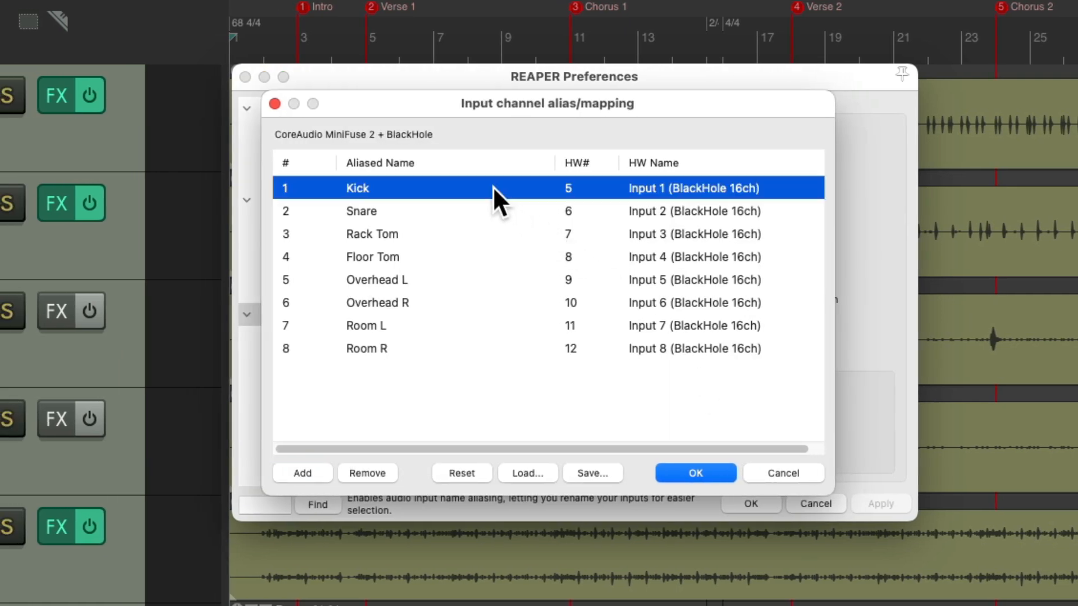
left_click(537, 348)
type("Bass DI")
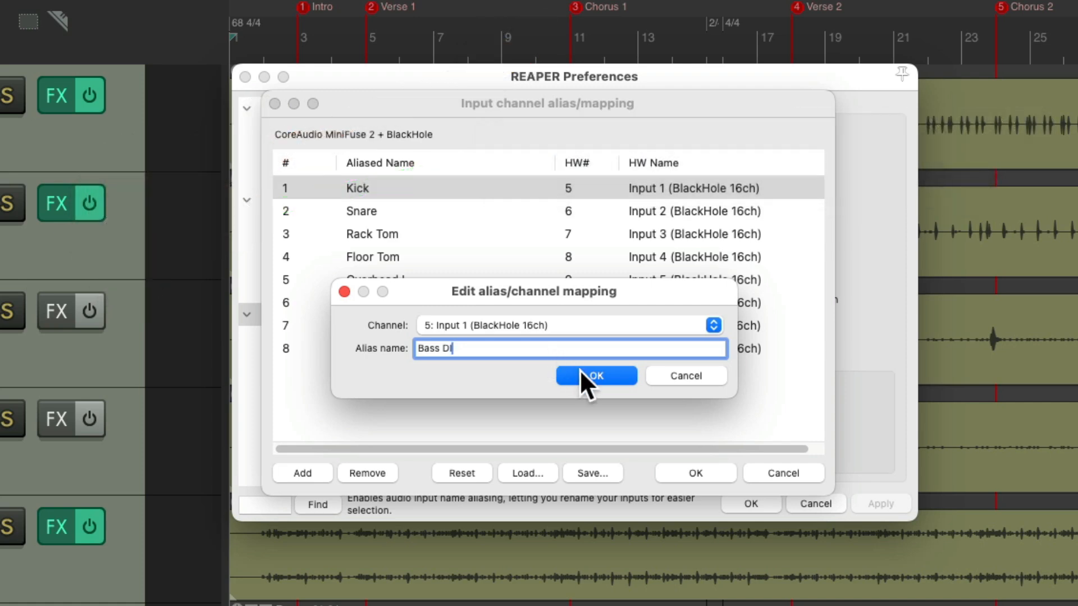
left_click(580, 371)
Remove the remaining input aliases, Snare through Room R, and apply the preferences
left_click(474, 211)
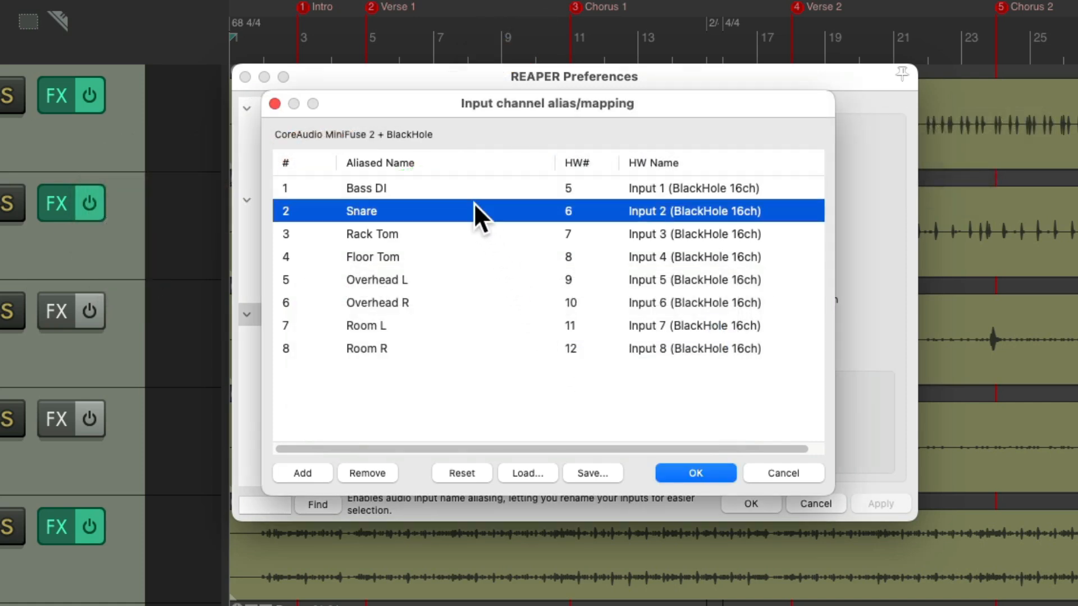
left_click(448, 340, "shift")
left_click(382, 472)
left_click(694, 473)
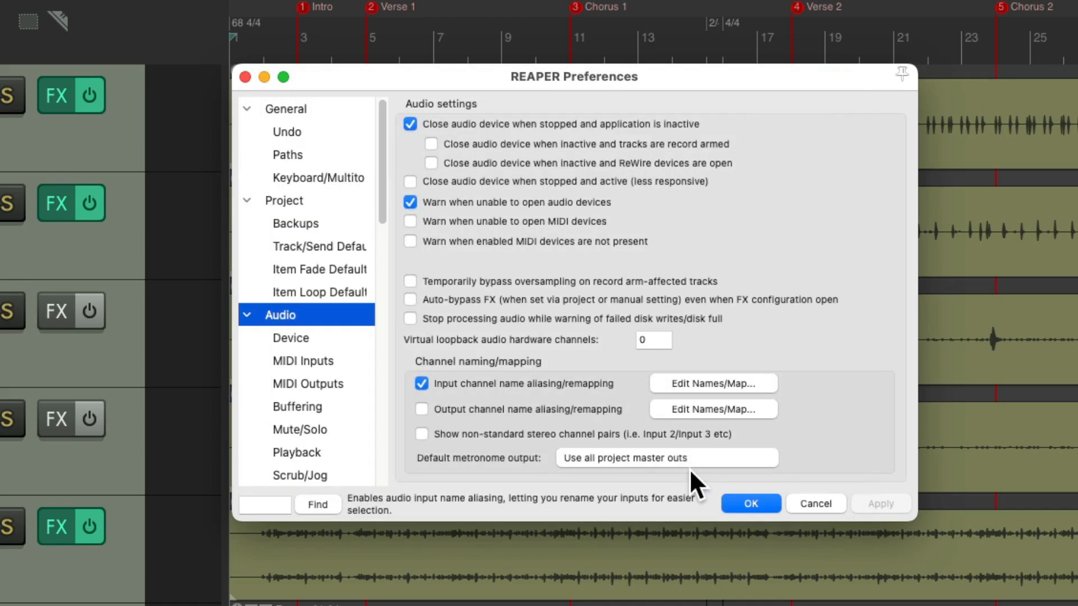
left_click(750, 503)
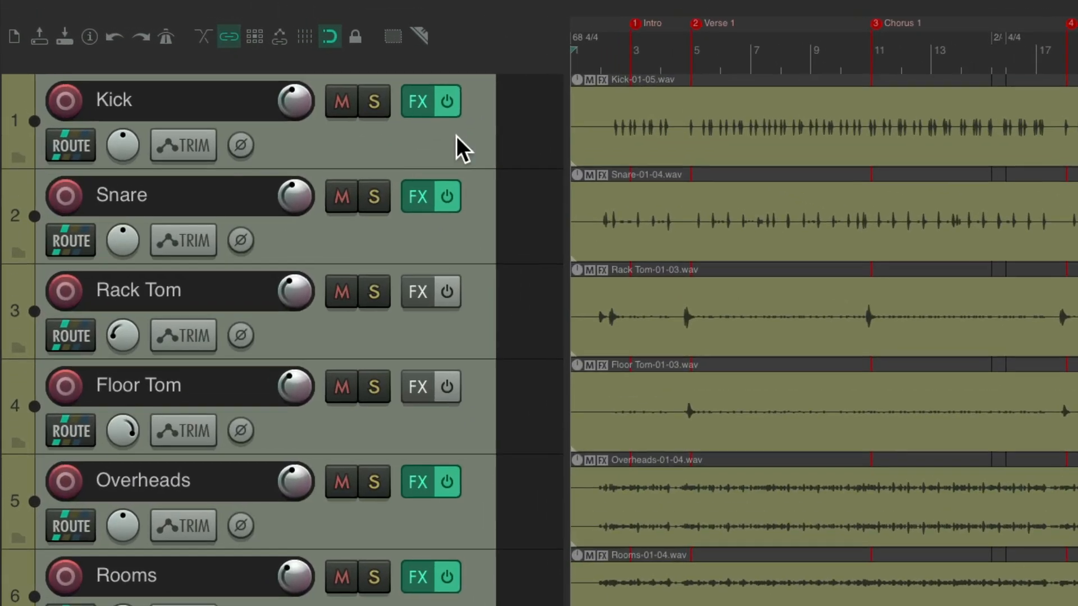
Insert a new track named Bass above the Kick track and increase its height
left_click(334, 79)
left_click(244, 5)
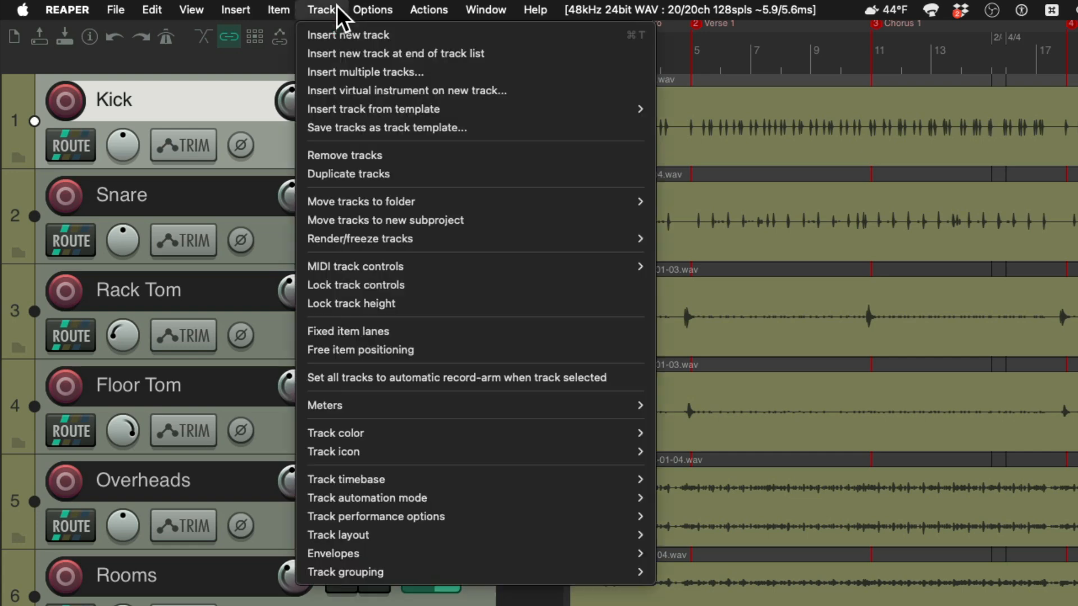
left_click(324, 34)
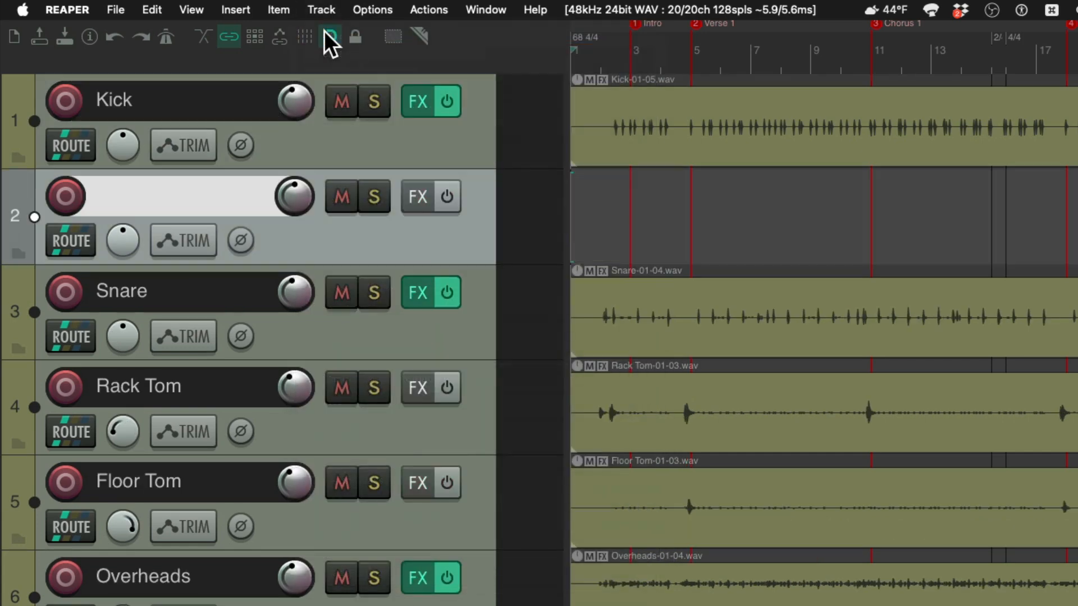
left_click_drag(344, 217, 308, 103)
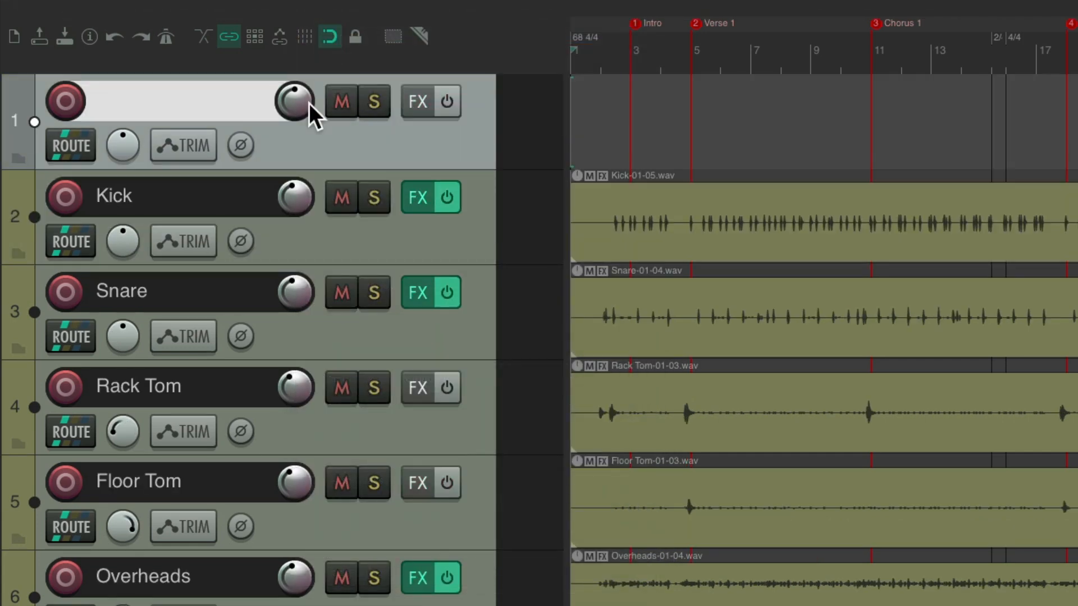
double_click(235, 104)
type("Bass")
key("Return")
left_click_drag(363, 169, 364, 307)
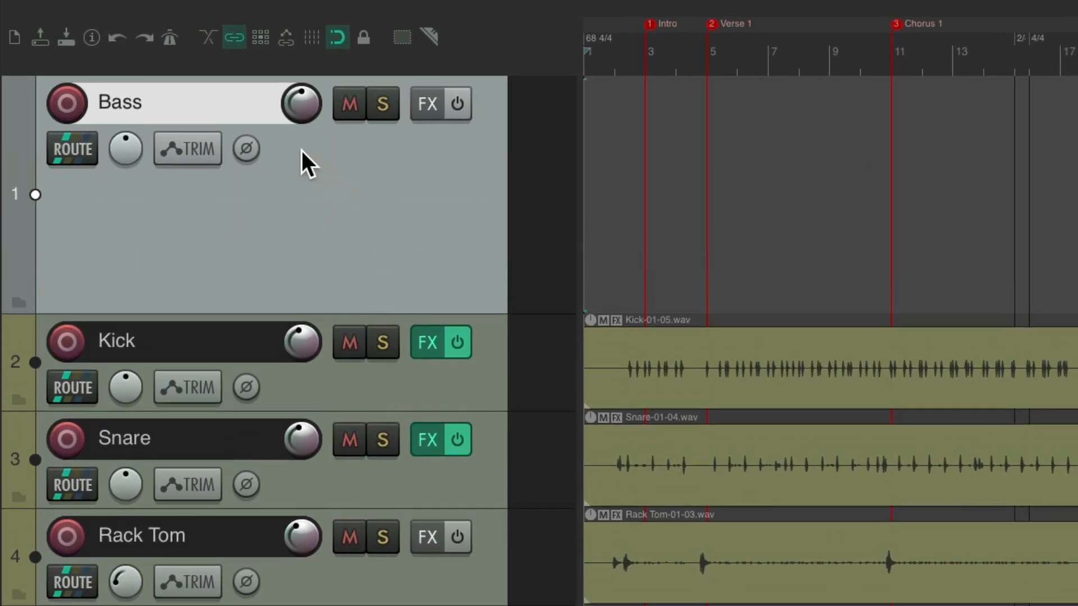
Arm the Bass track for recording with input monitoring on and set its custom color to blue
left_click(65, 100)
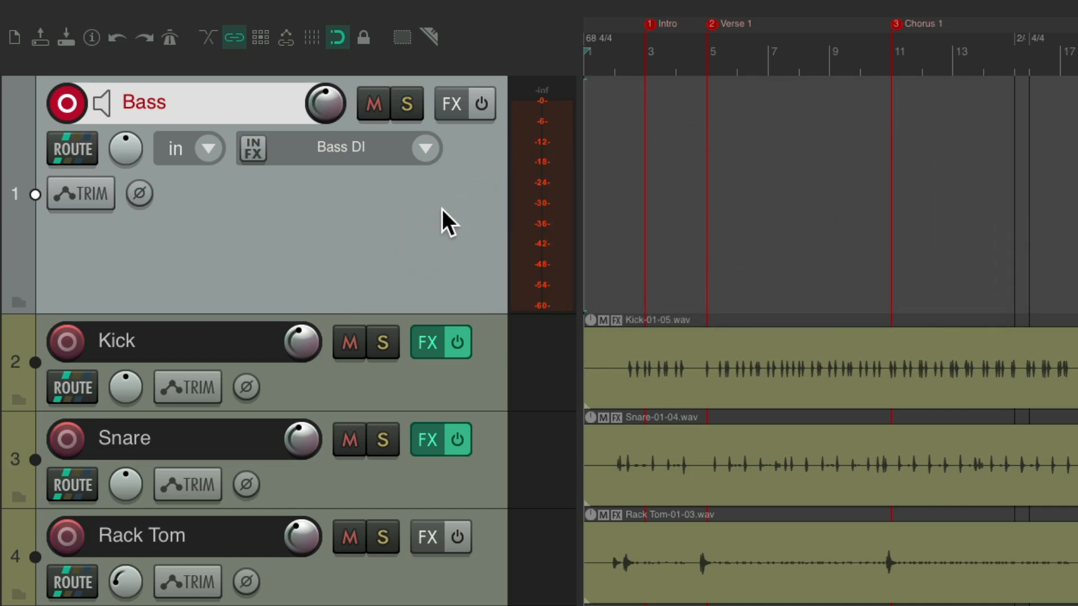
key("shift+c")
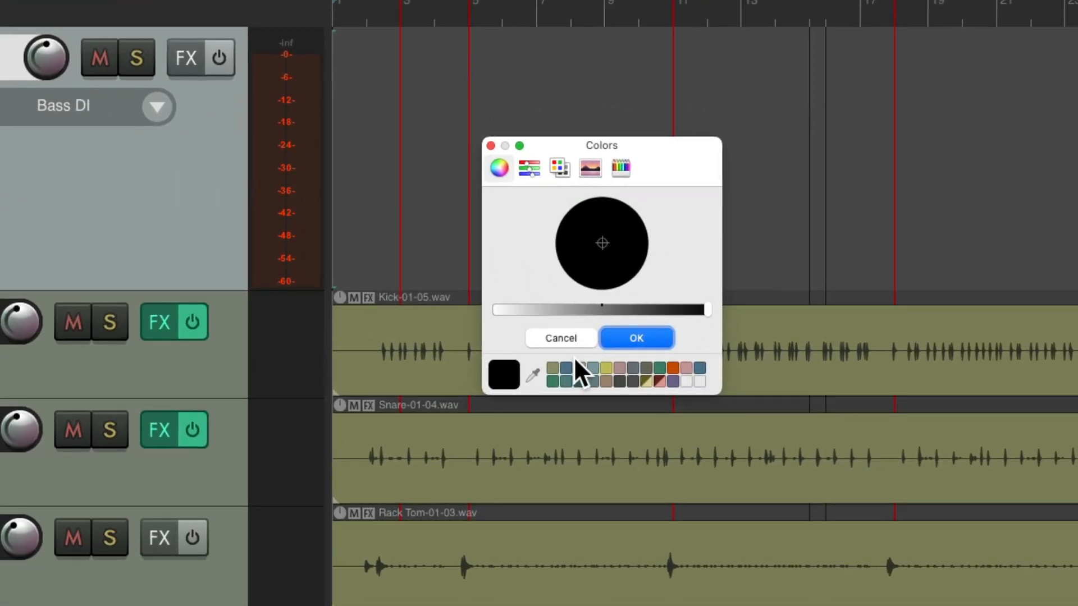
left_click(566, 368)
left_click(621, 337)
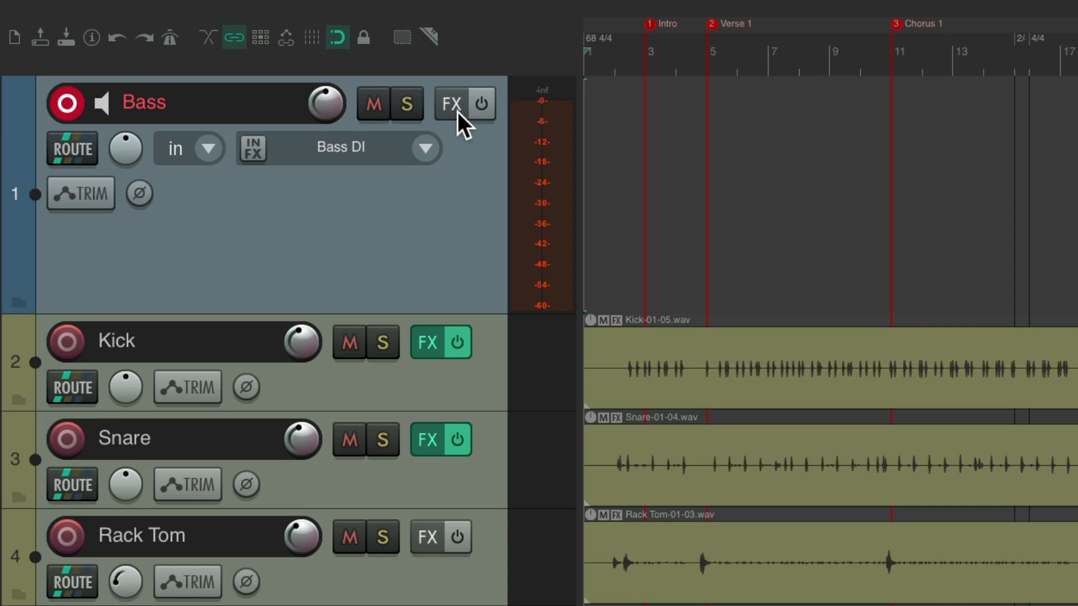
Add ReaComp to the Bass track and lower its threshold to -21.4 dB
left_click(457, 112)
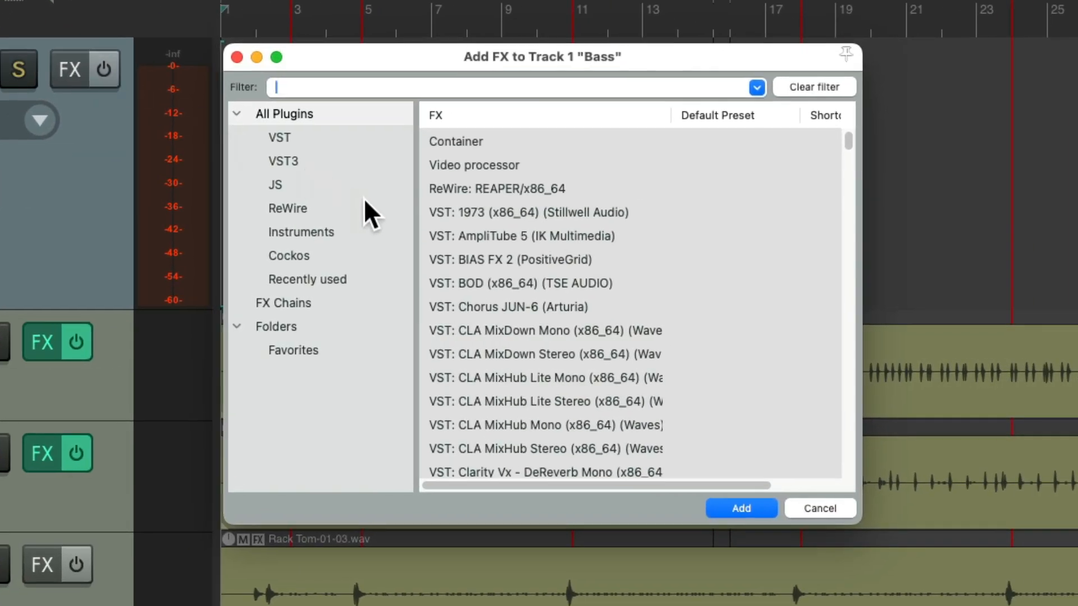
type("comp")
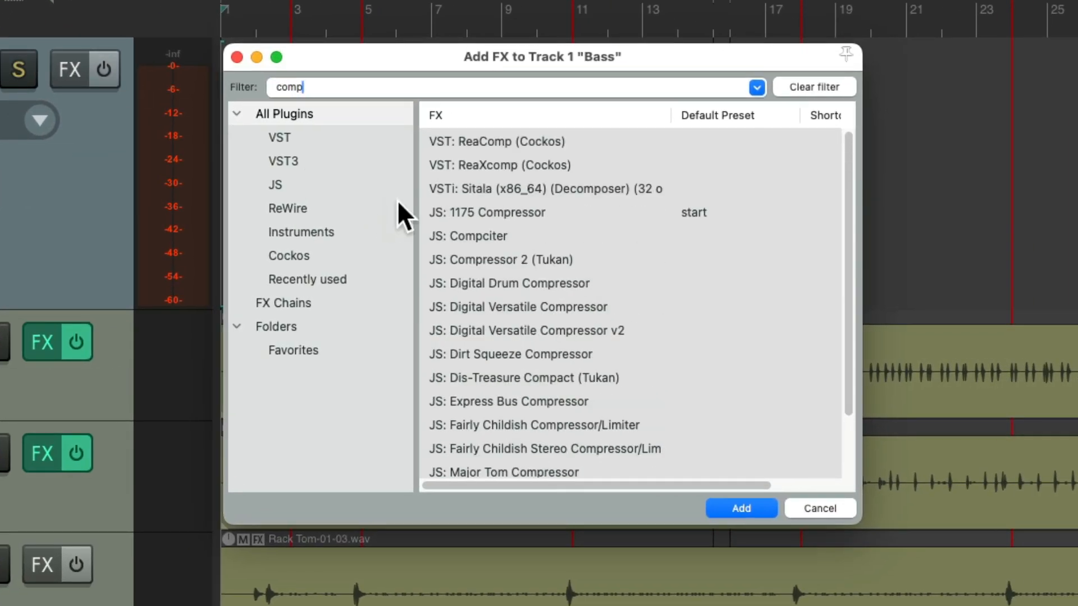
double_click(498, 141)
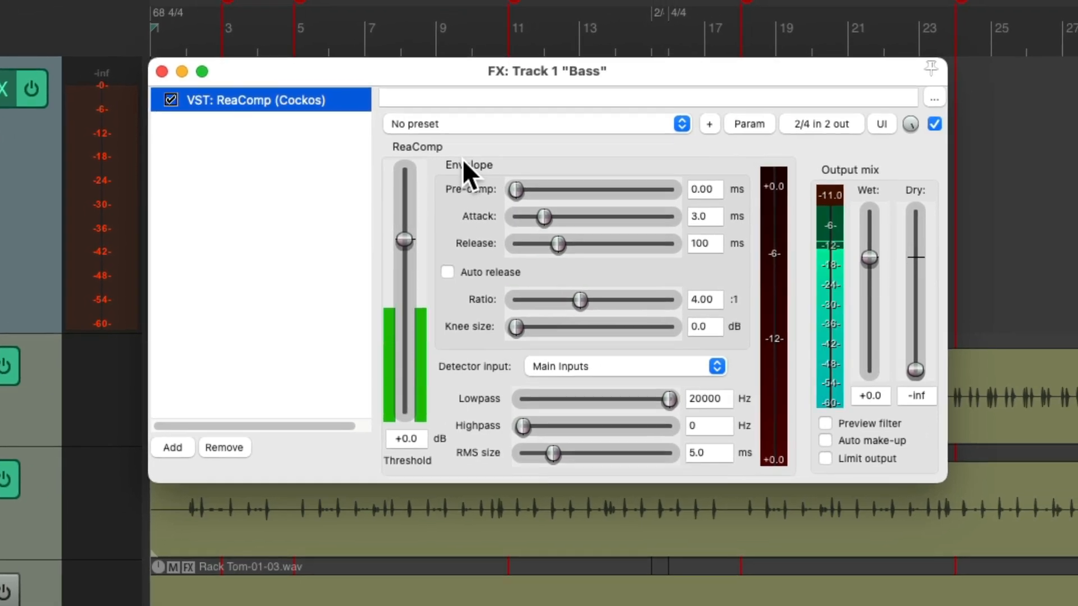
left_click_drag(403, 240, 426, 326)
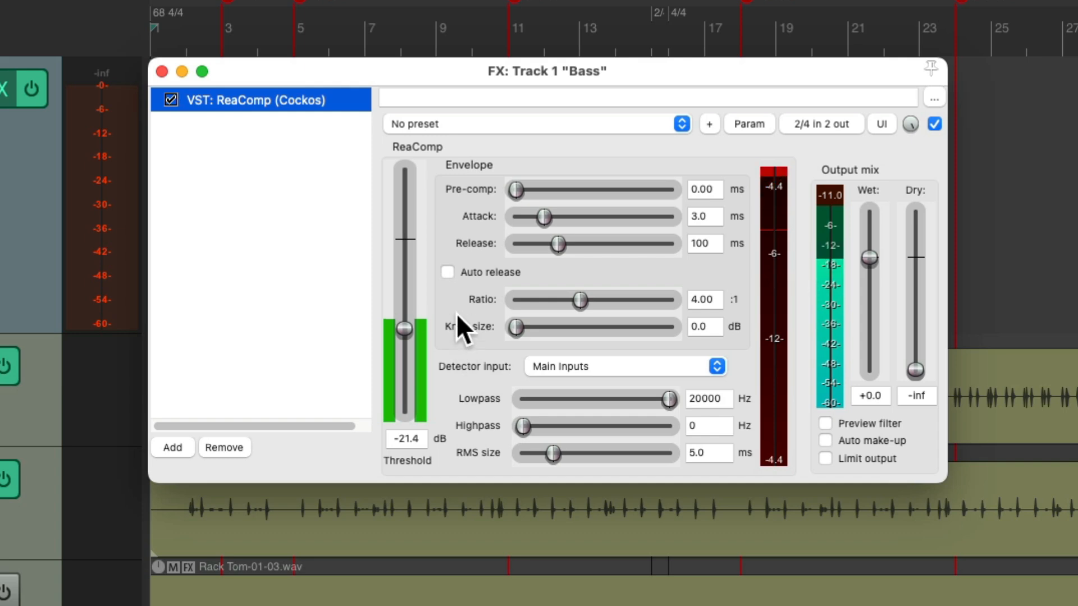
Add ReaEQ after ReaComp on the Bass track and enlarge the effect window
double_click(321, 180)
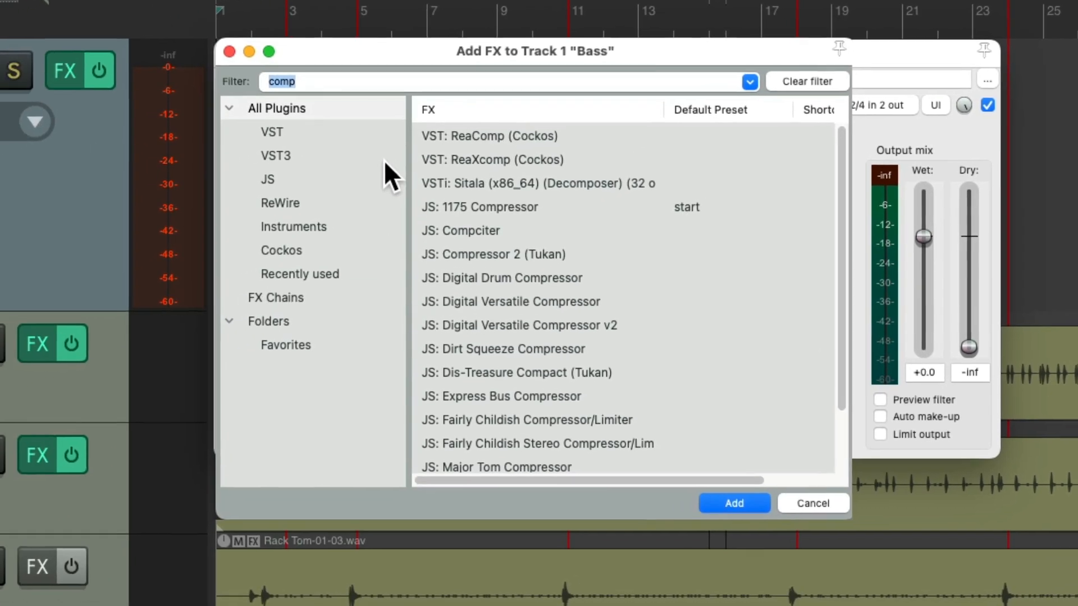
type("eq")
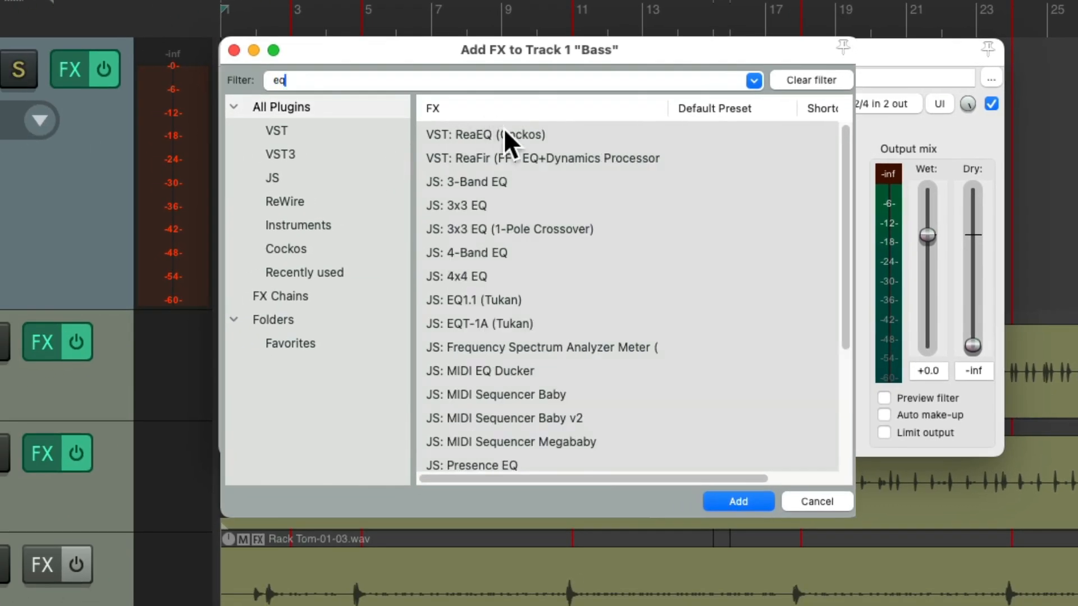
double_click(501, 134)
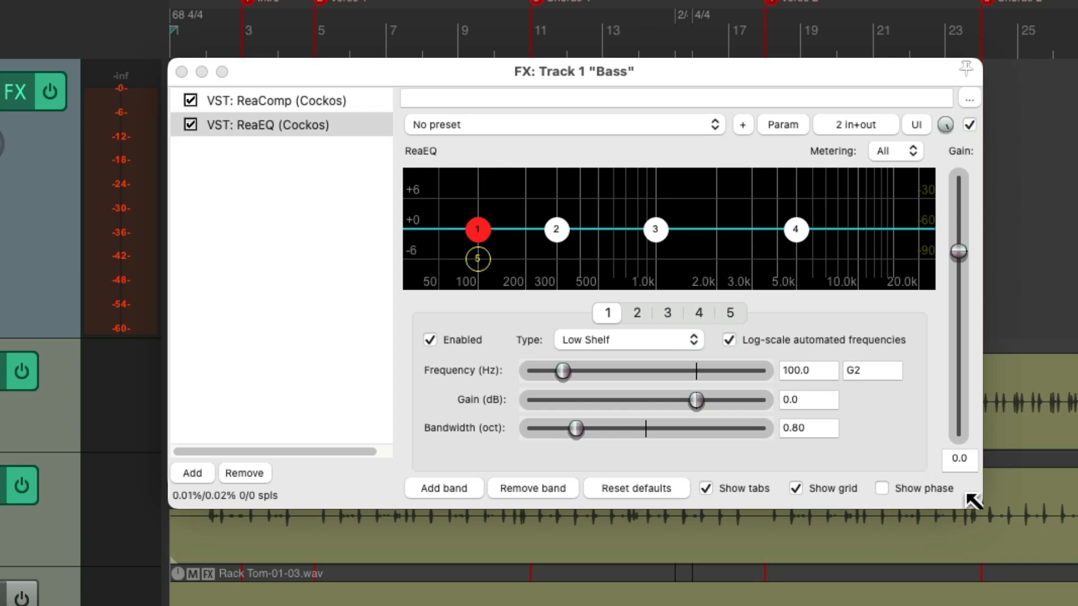
left_click_drag(973, 505, 970, 585)
While monitoring the bass, boost the EQ's low shelf by 5.0 dB at 151.9 Hz
key("space")
left_click_drag(478, 229, 488, 196)
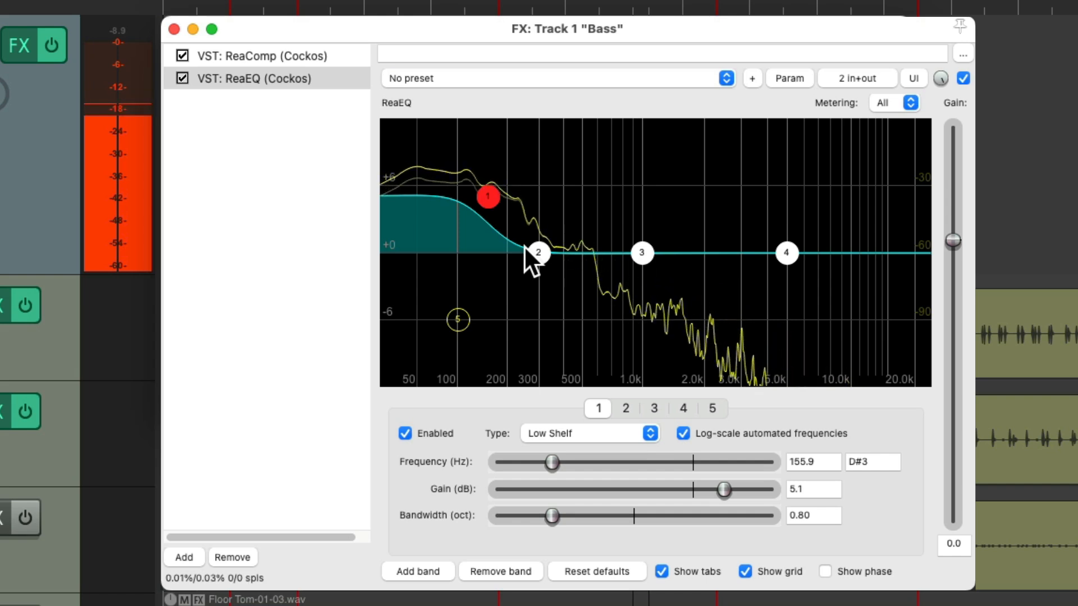
key("space")
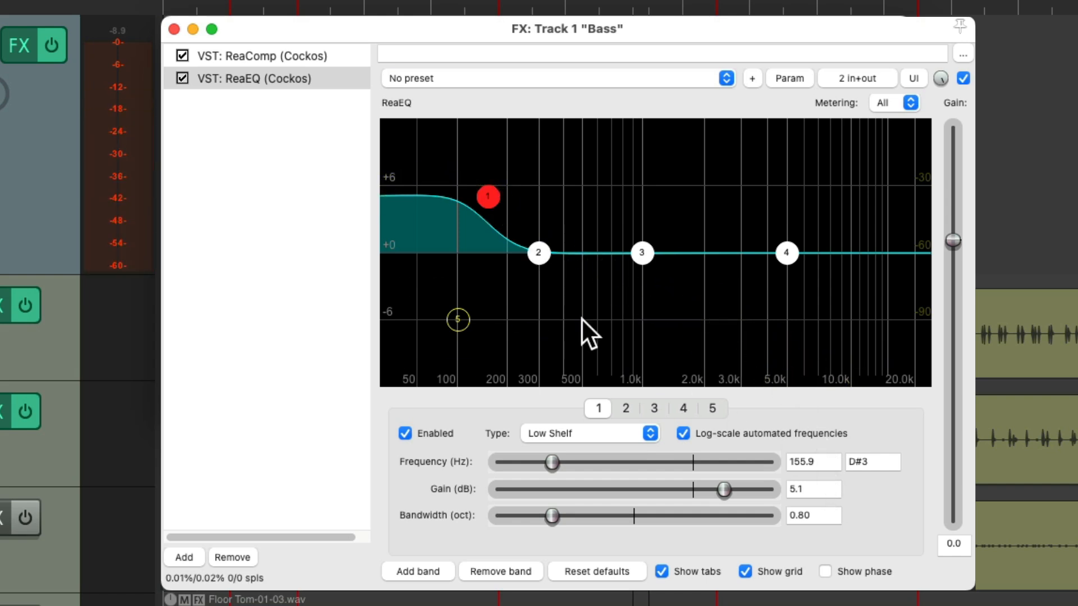
key("space")
mouse_move(488, 200)
left_mouse_down()
mouse_move(542, 197)
mouse_move(412, 201)
mouse_move(483, 202)
left_mouse_up()
Compare the bass sound with ReaEQ bypassed and active, leave it active, and close the effect window
left_click(964, 78)
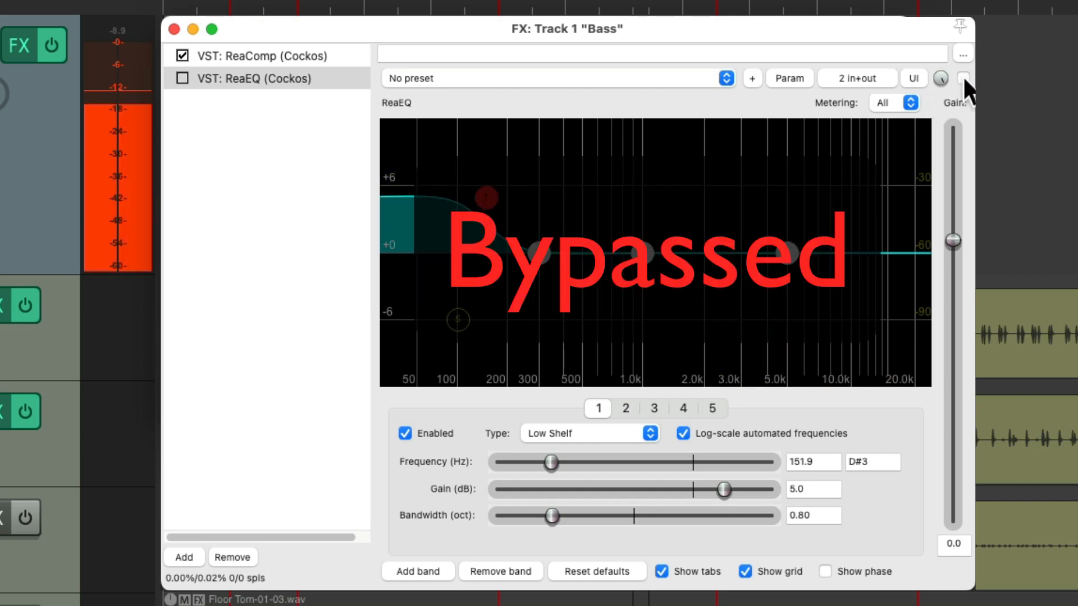
left_click(963, 78)
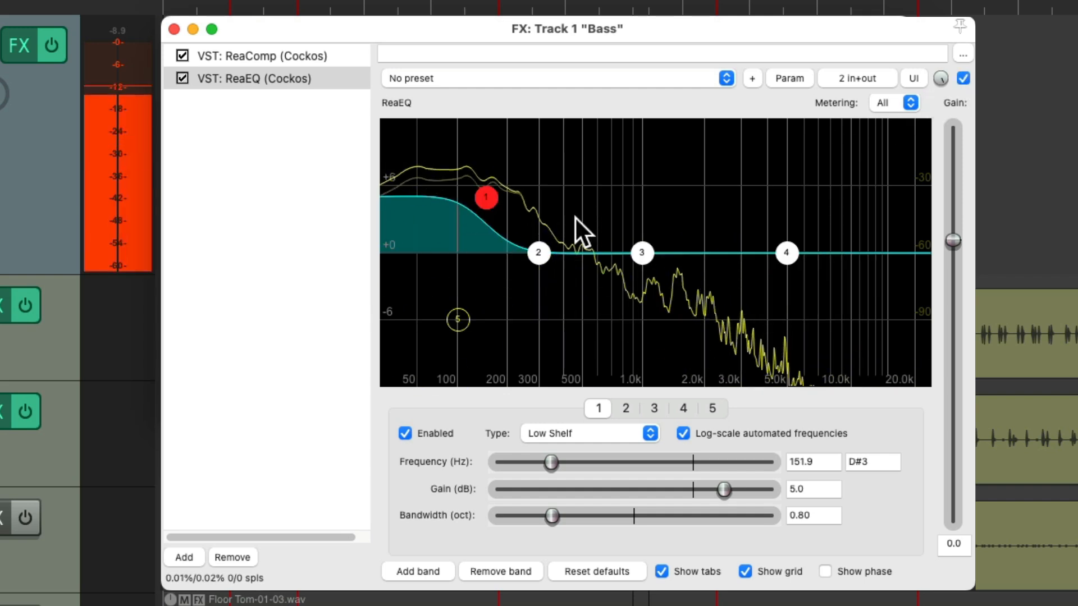
mouse_move(482, 205)
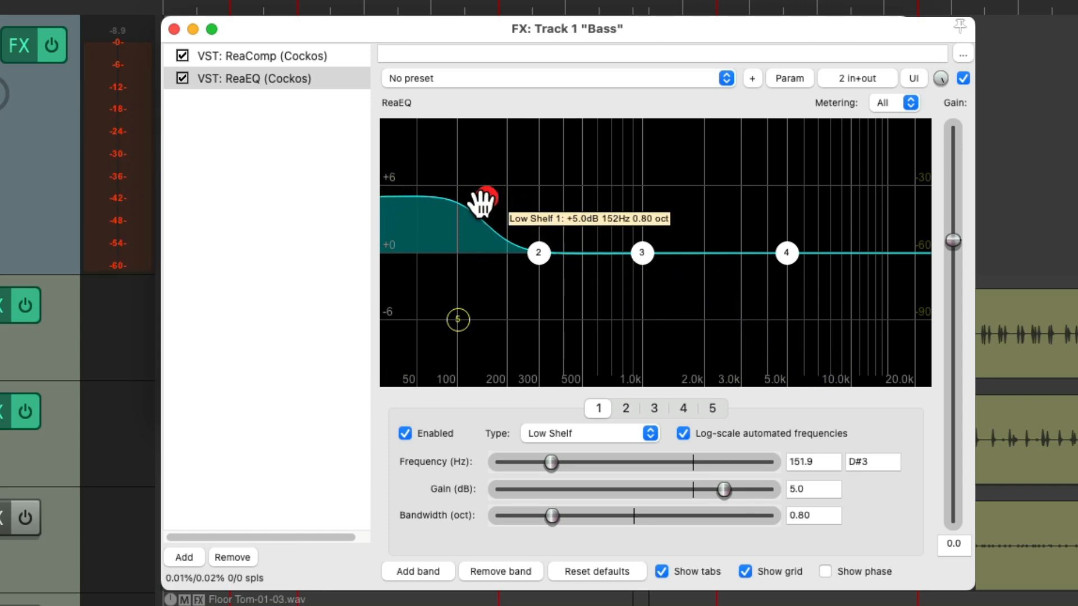
left_click(173, 29)
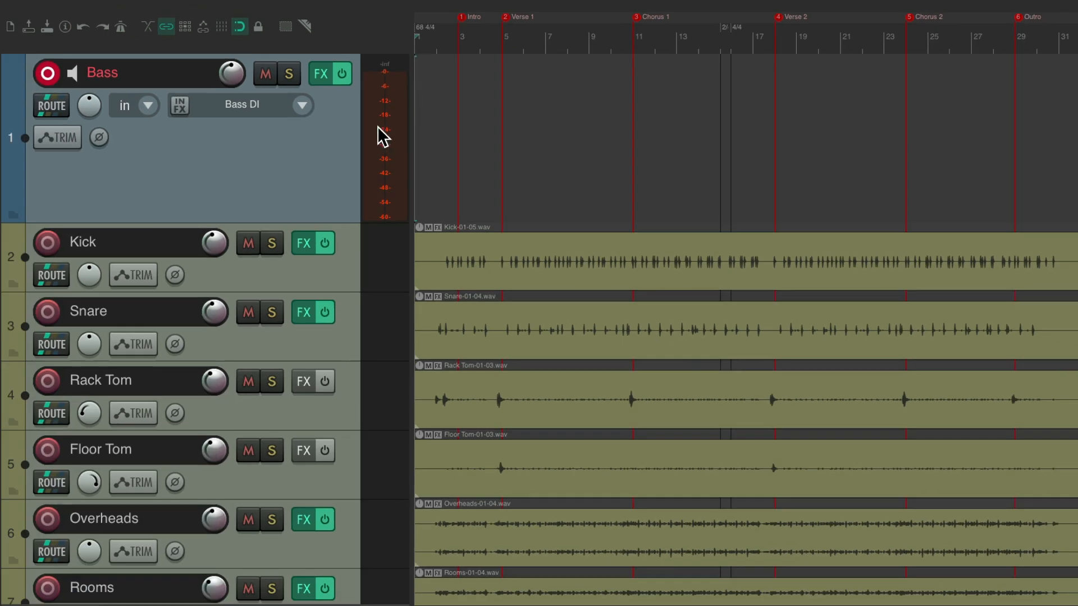
Play the song while monitoring the bass, lower ReaEQ's output gain on the Bass track to -1.4 dB, and close the effect window
key("space")
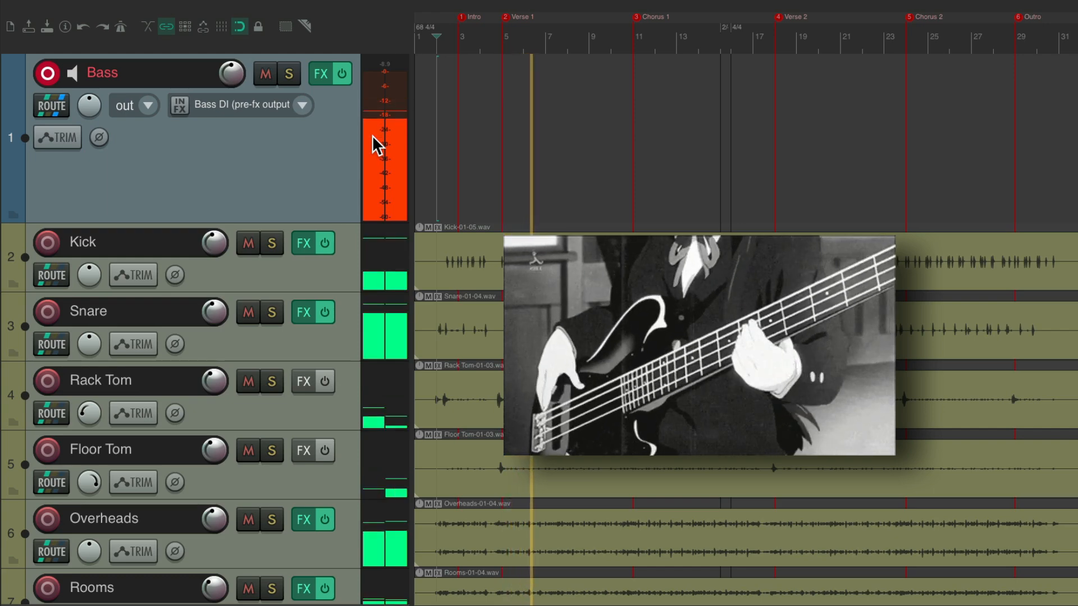
left_click(323, 76)
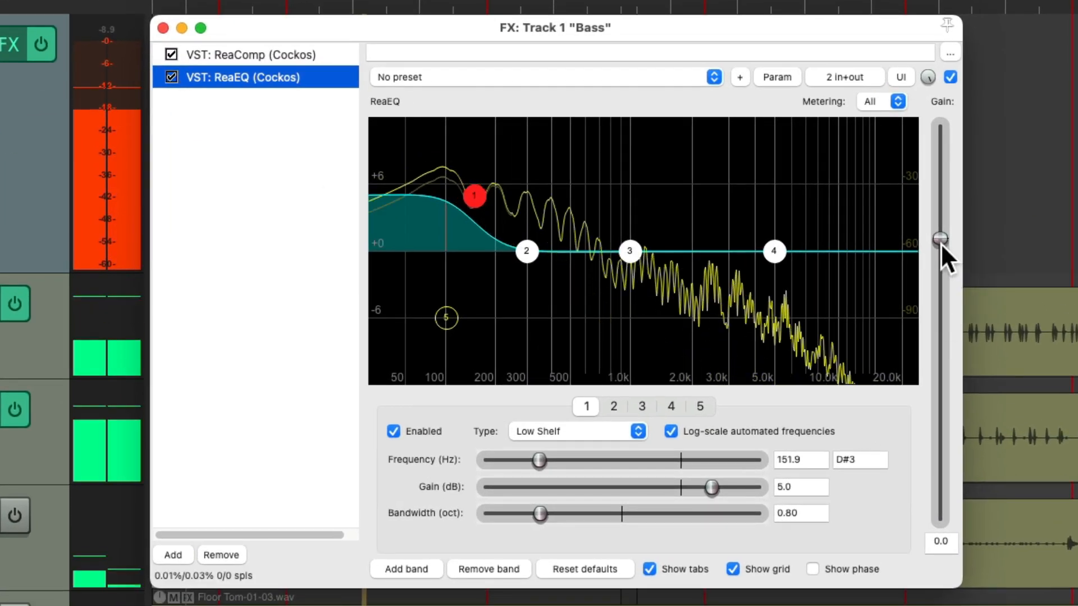
left_click_drag(940, 244, 941, 250)
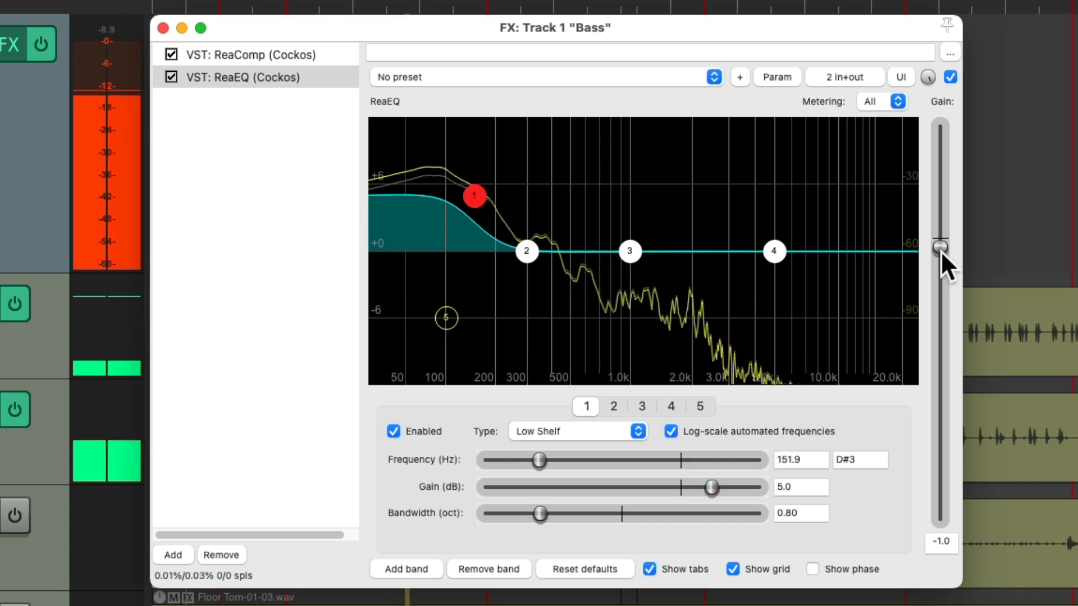
left_click_drag(941, 250, 941, 251)
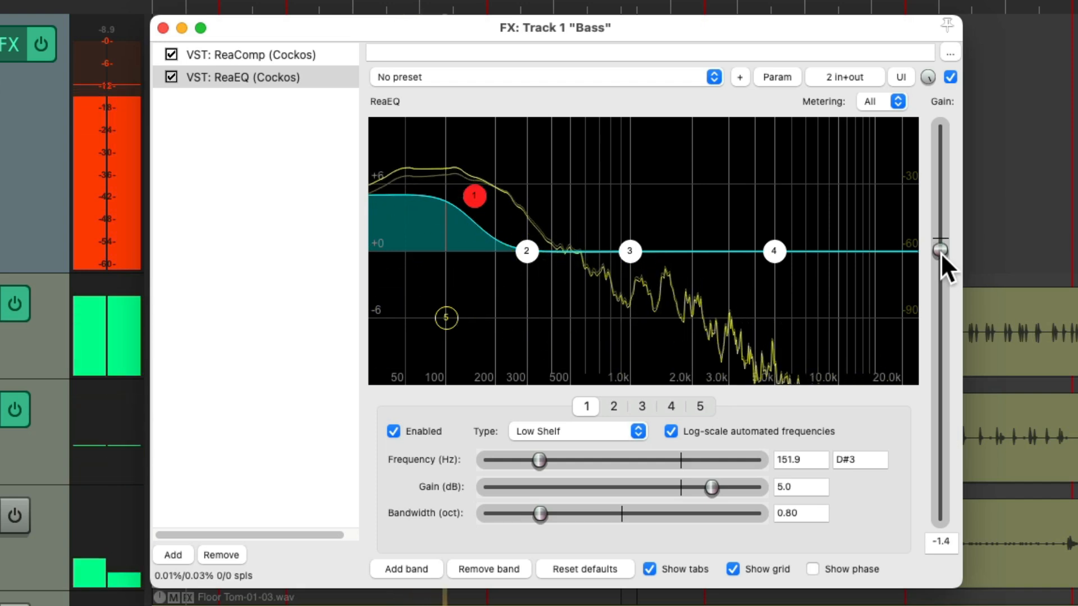
left_click_drag(941, 251, 941, 252)
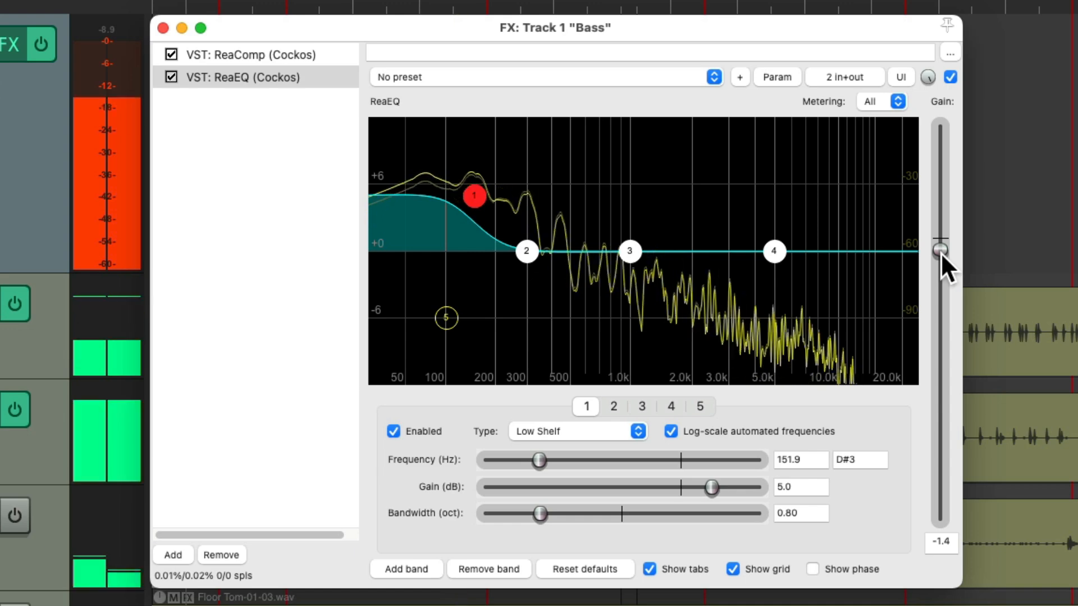
key("space")
left_click(162, 27)
Mute the Vocal guide track and start recording the Bass track from measure 2
scroll(452, 125, "down", 3)
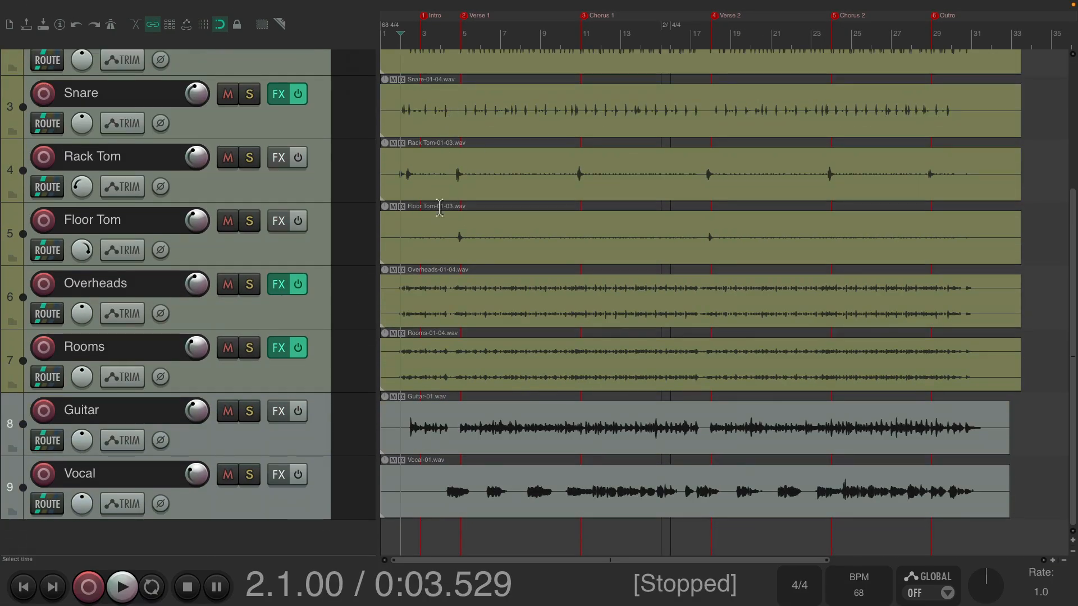
left_click(227, 475)
scroll(471, 356, "up", 3)
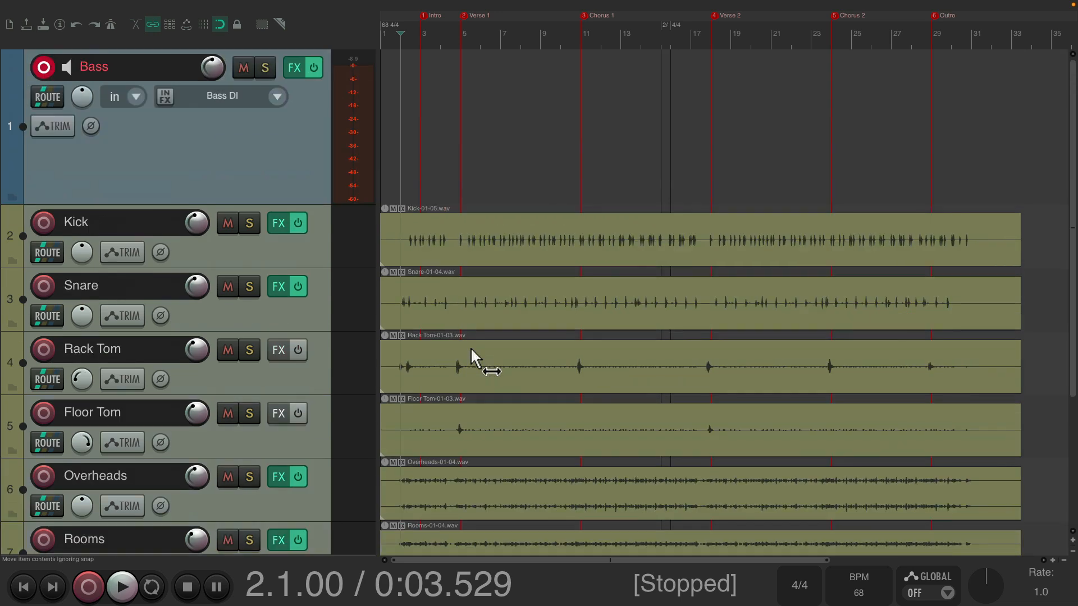
key("ctrl+r")
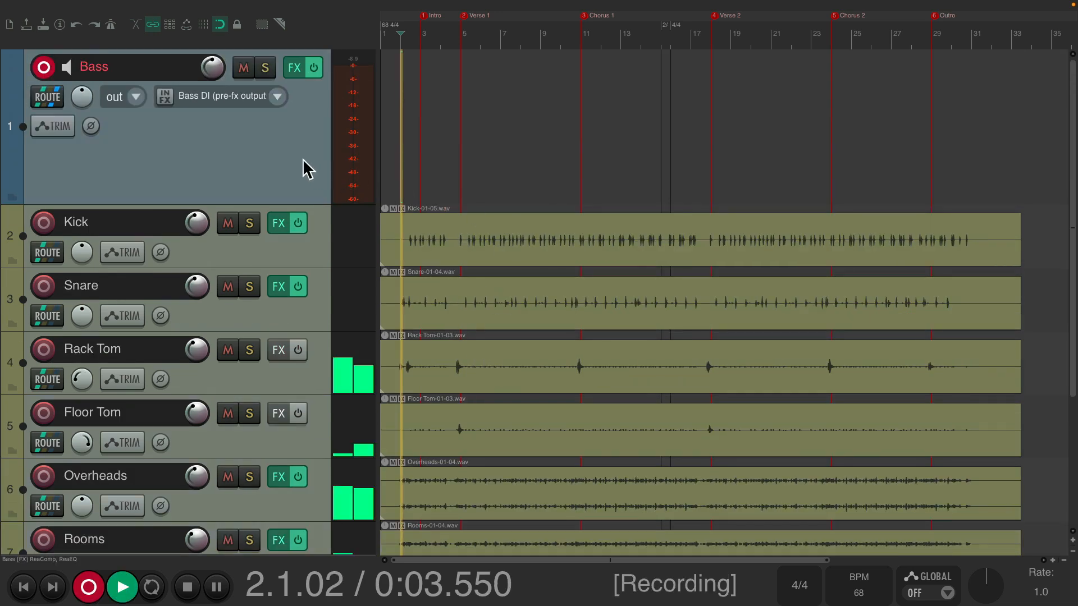
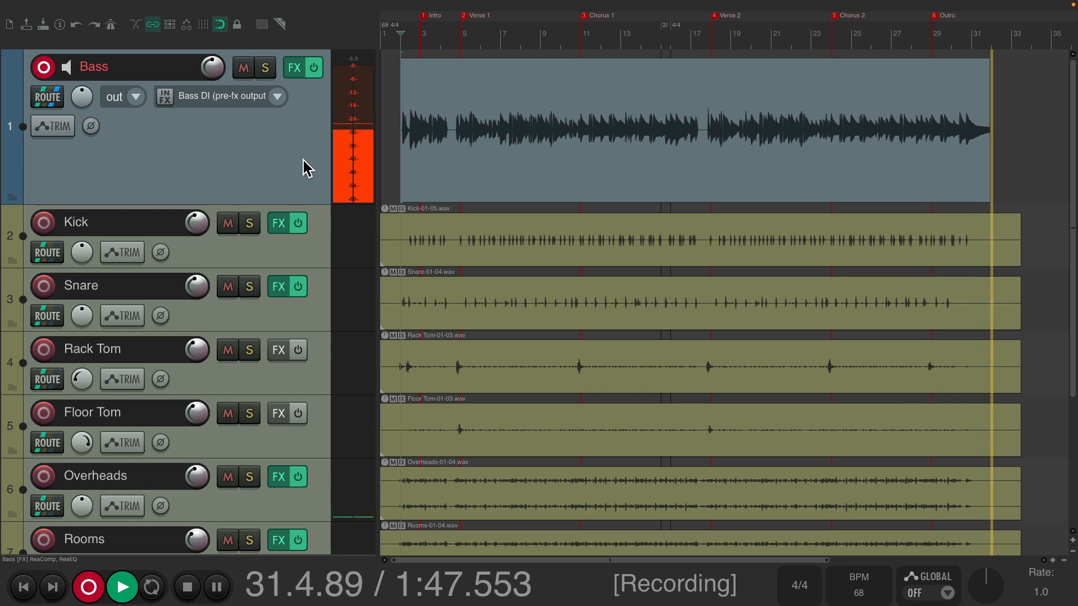
Stop recording the bass take and disarm the Bass track
key("space")
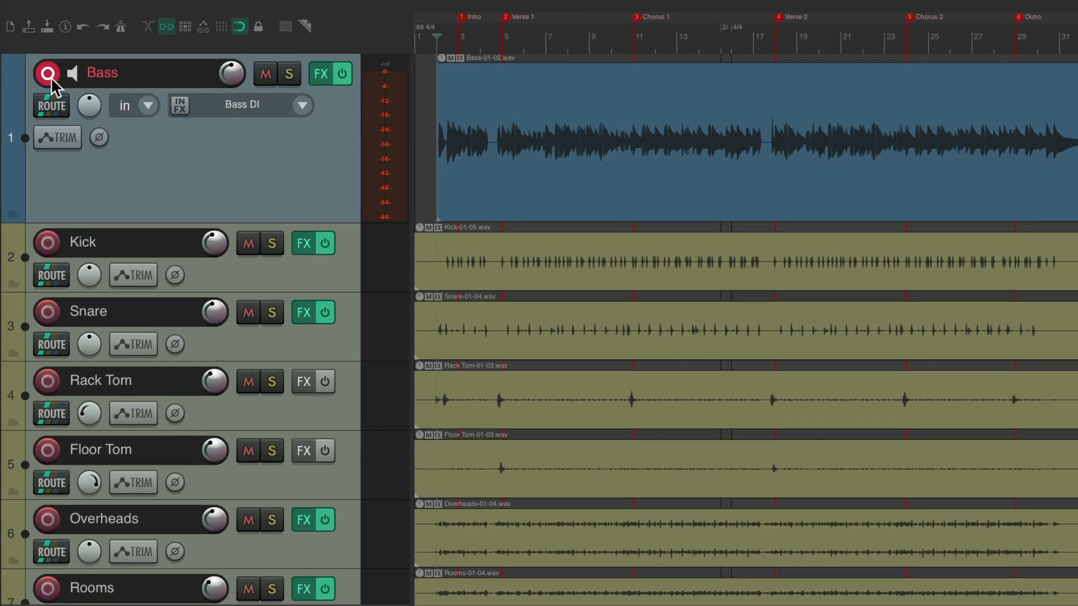
left_click(51, 76)
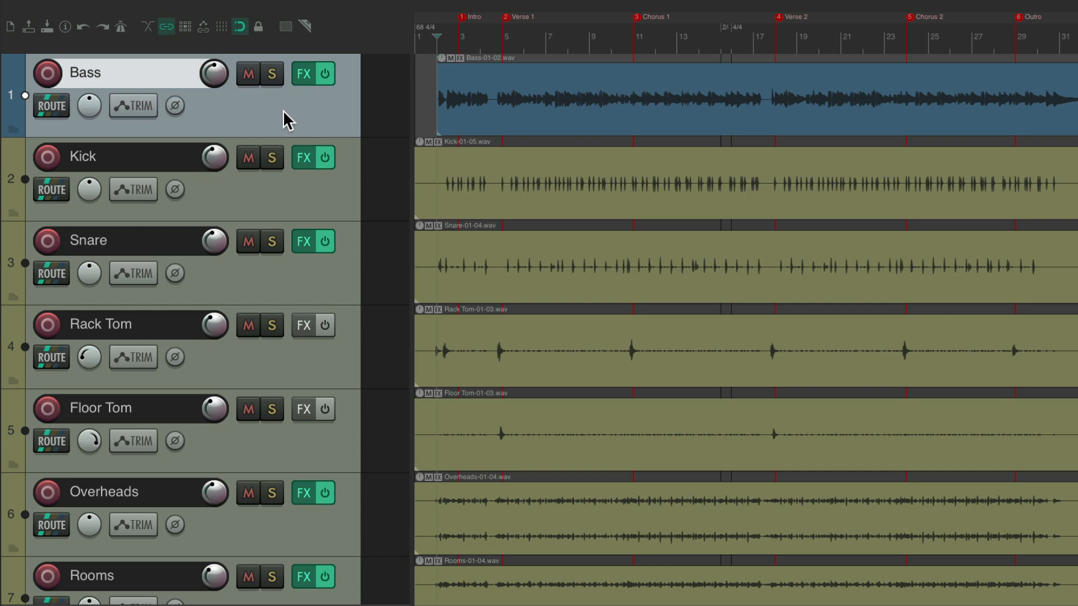
Insert a new track above the Bass track and increase its height to expose its recording controls
key("ctrl+t")
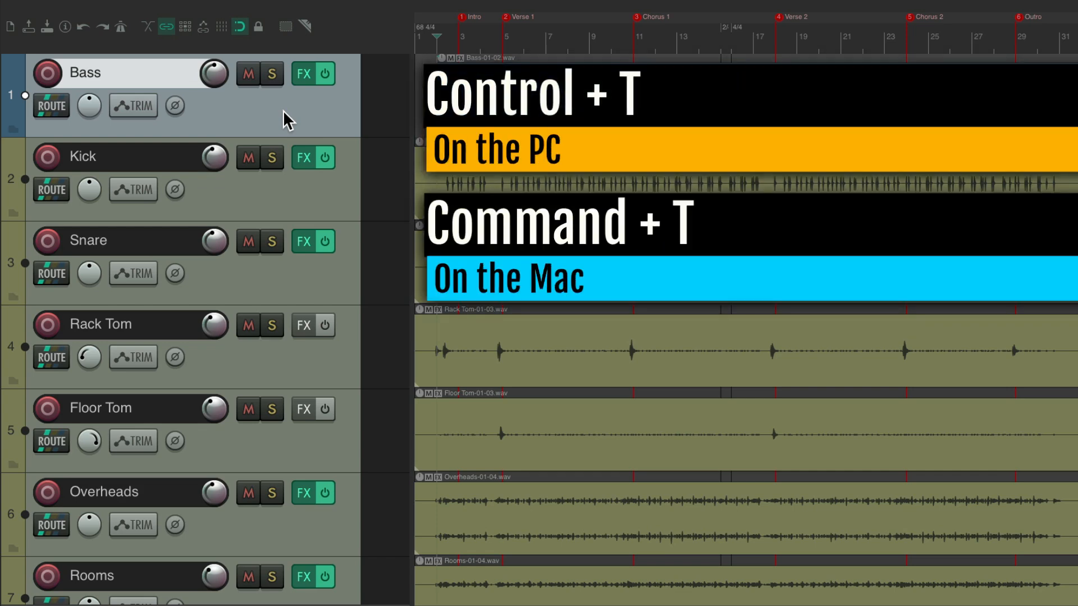
key("ctrl+t")
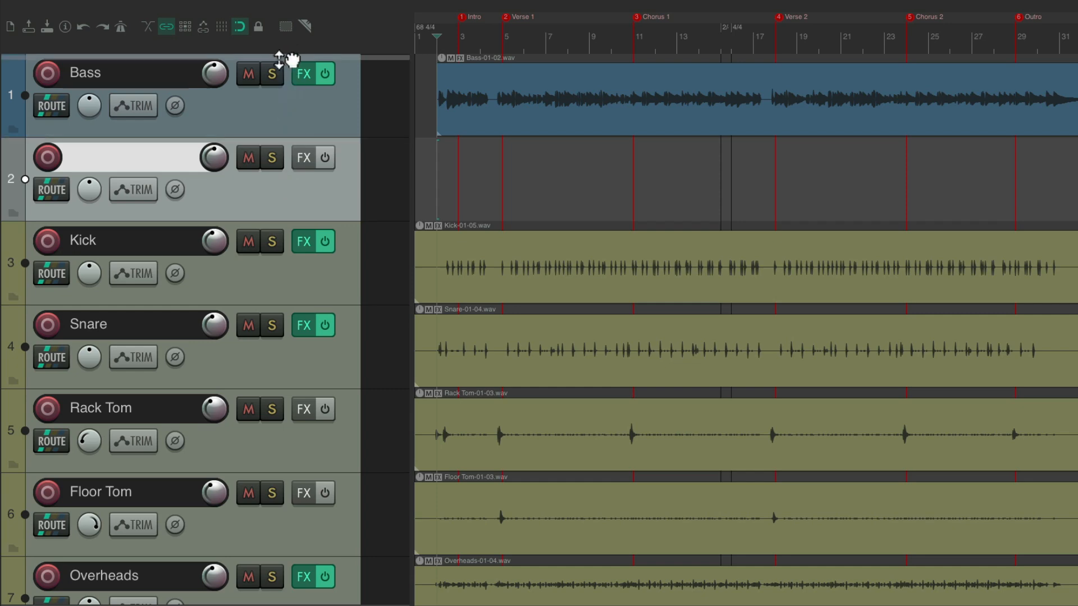
left_click_drag(277, 50, 276, 52)
left_click_drag(236, 135, 234, 224)
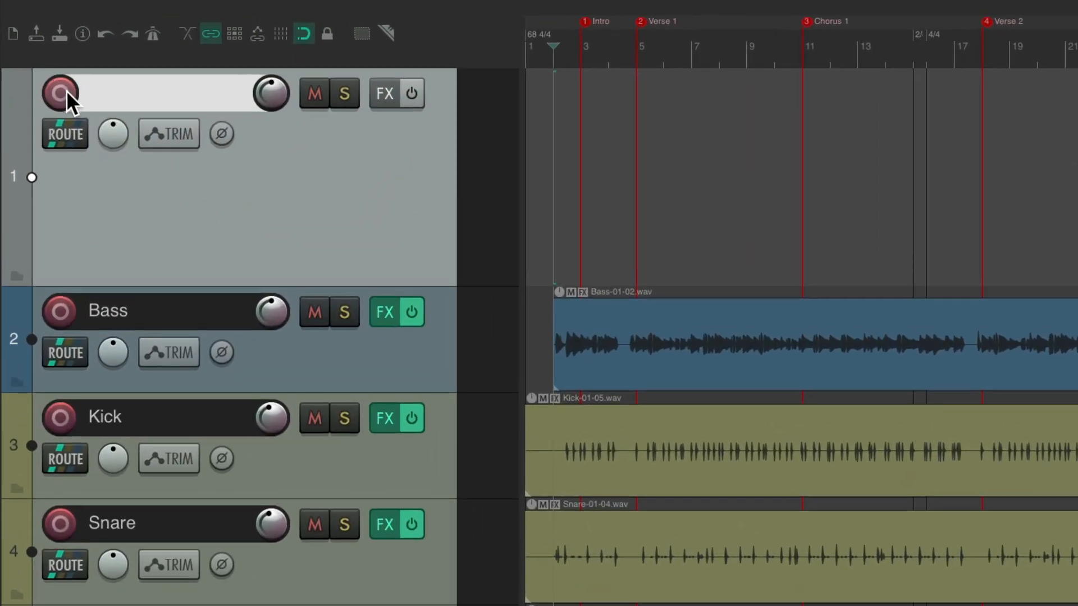
Arm the new empty track for recording and name it "Ac Gut"
left_click(66, 91)
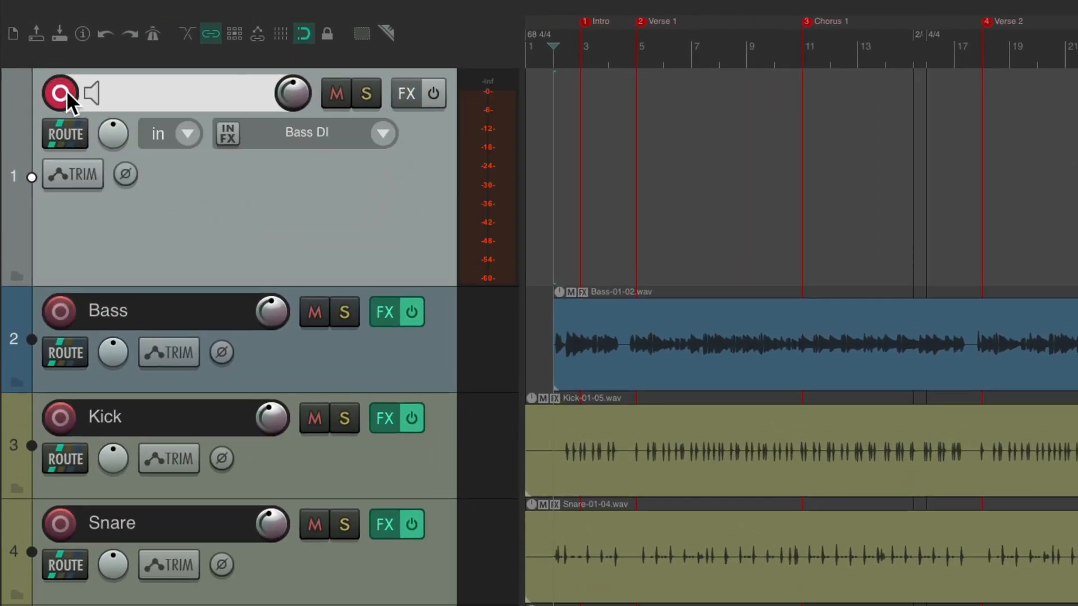
double_click(143, 92)
type("Ac Gut")
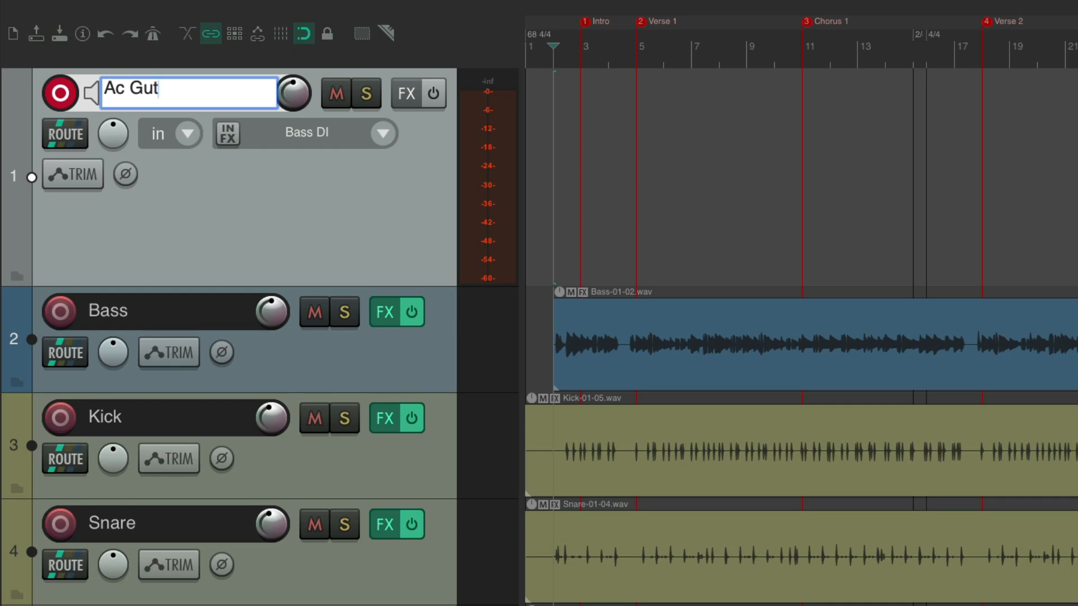
key("Return")
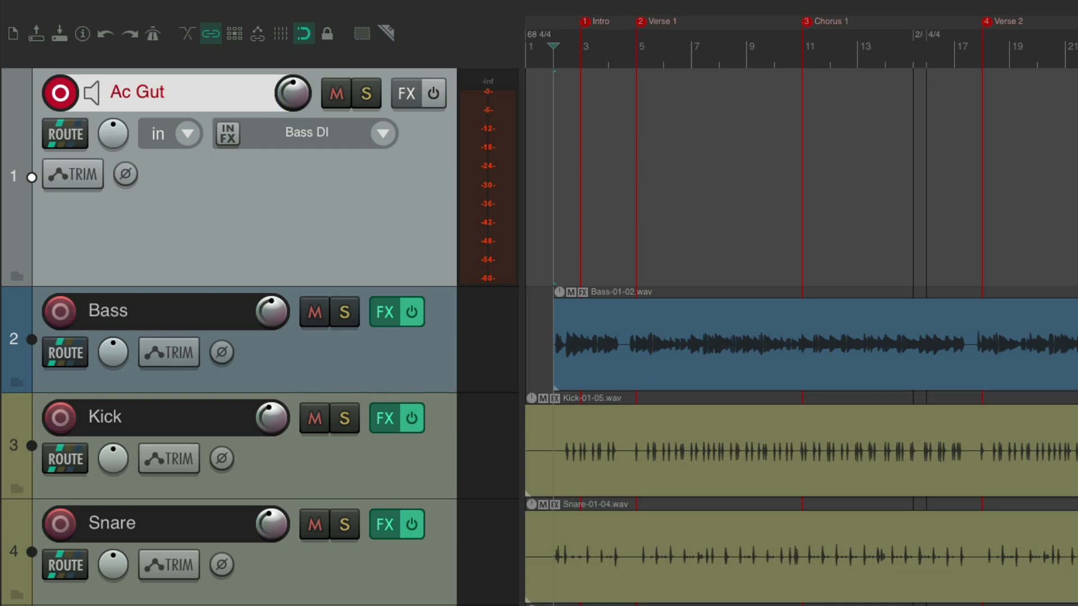
Mute the Guitar guide track so it does not play alongside the new guitar part
scroll(459, 272, "down", 6)
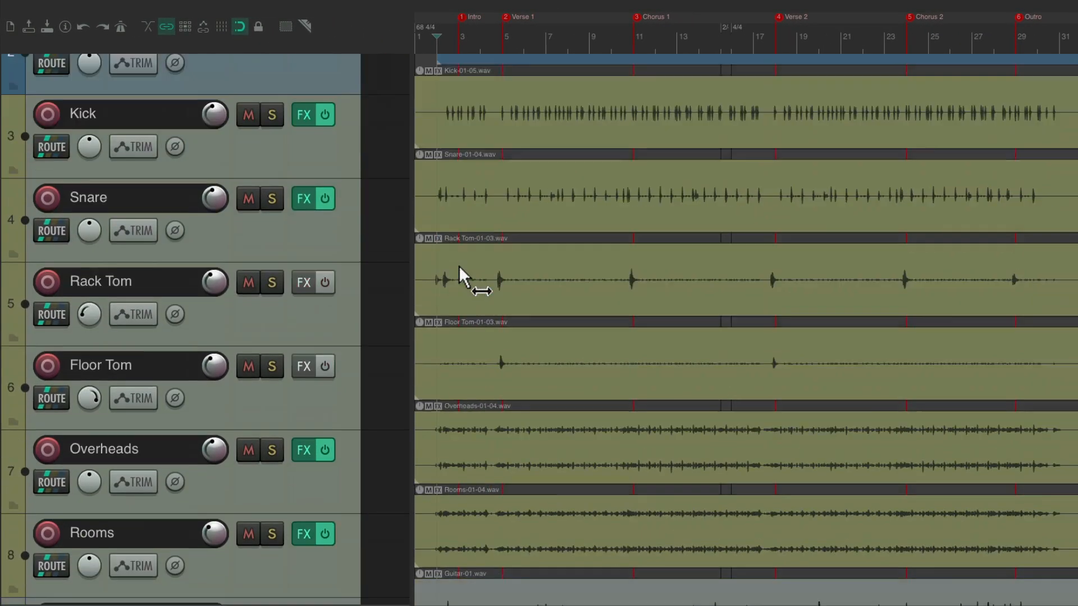
left_click(249, 419)
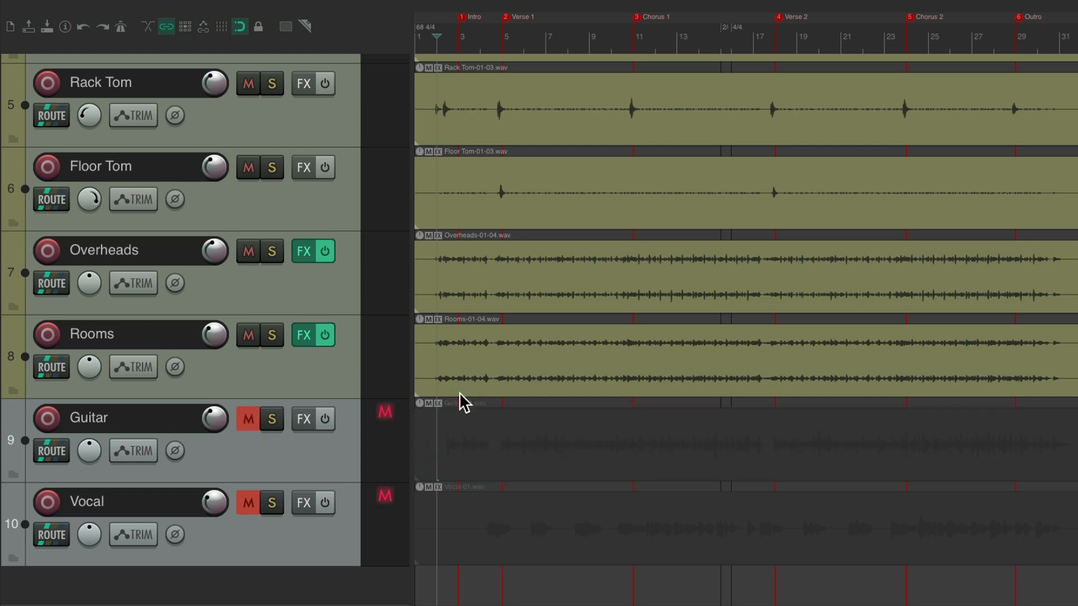
scroll(445, 365, "up", 6)
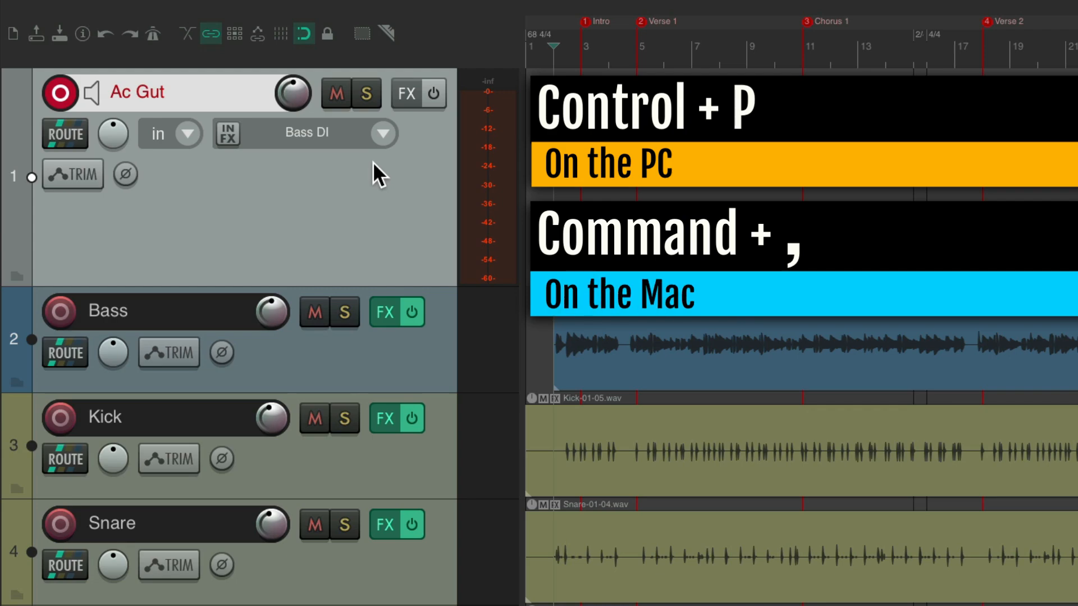
In the audio preferences, add an input alias named "Ac Gut Mic" for channel 6: Input 2 (BlackHole 16ch) and apply it
key("super+comma")
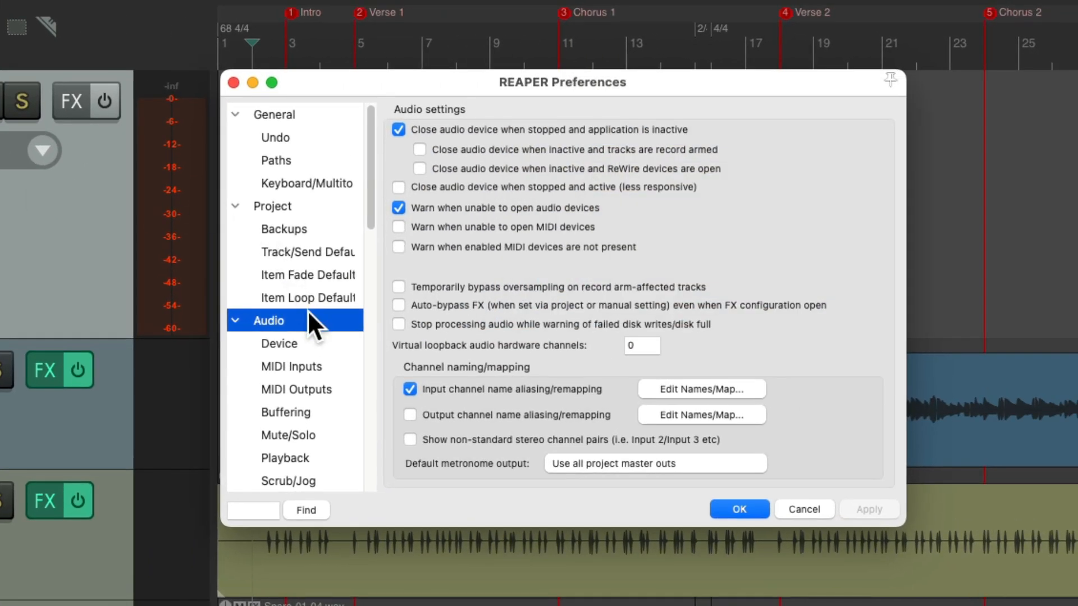
left_click(651, 389)
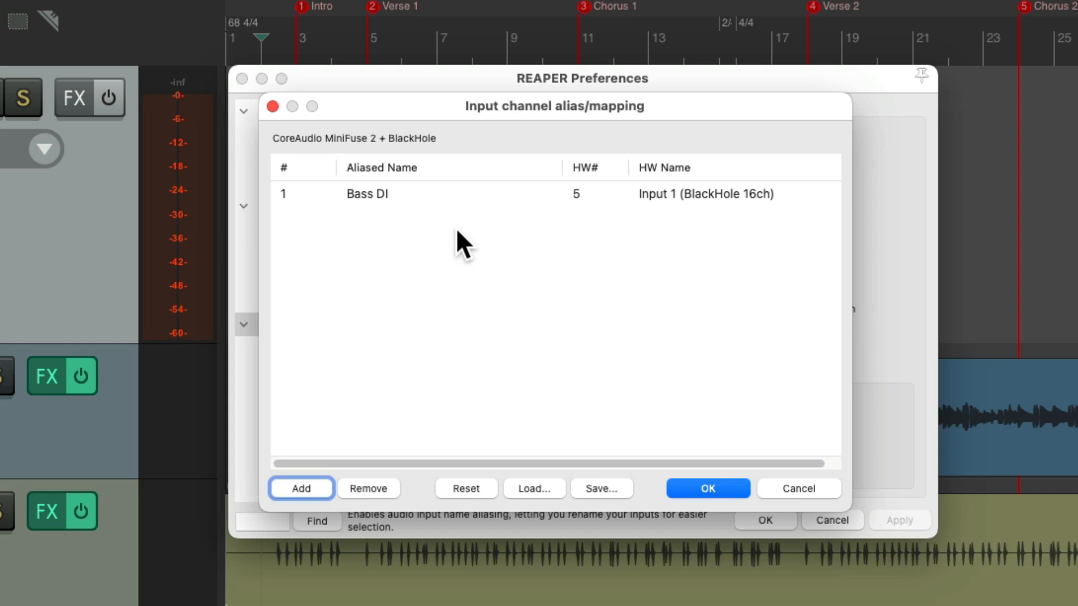
double_click(422, 218)
left_click(507, 360)
type("Ac Gut Mic")
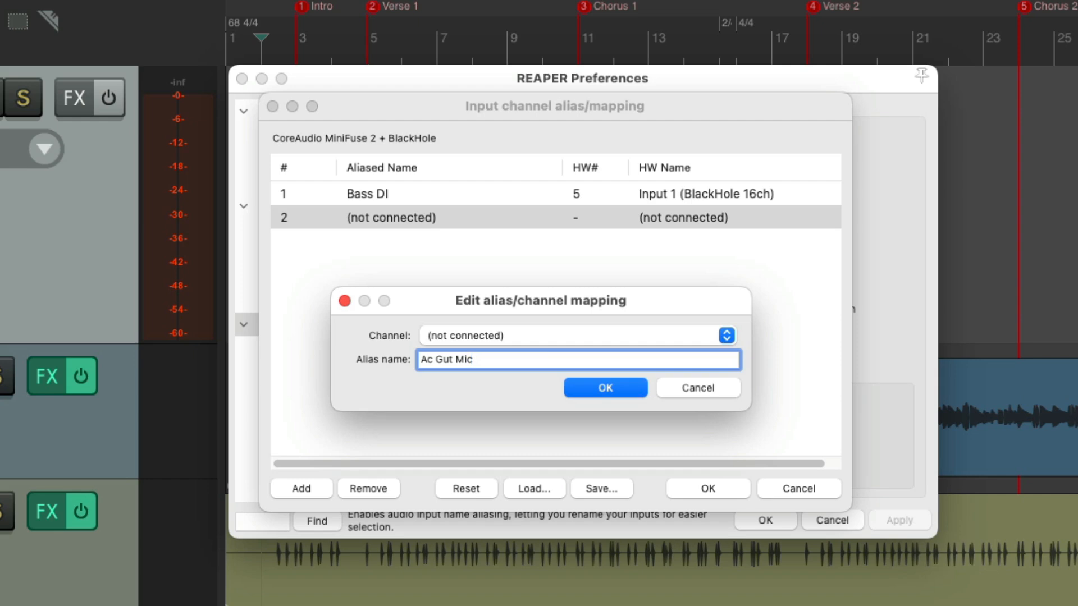
left_click(538, 335)
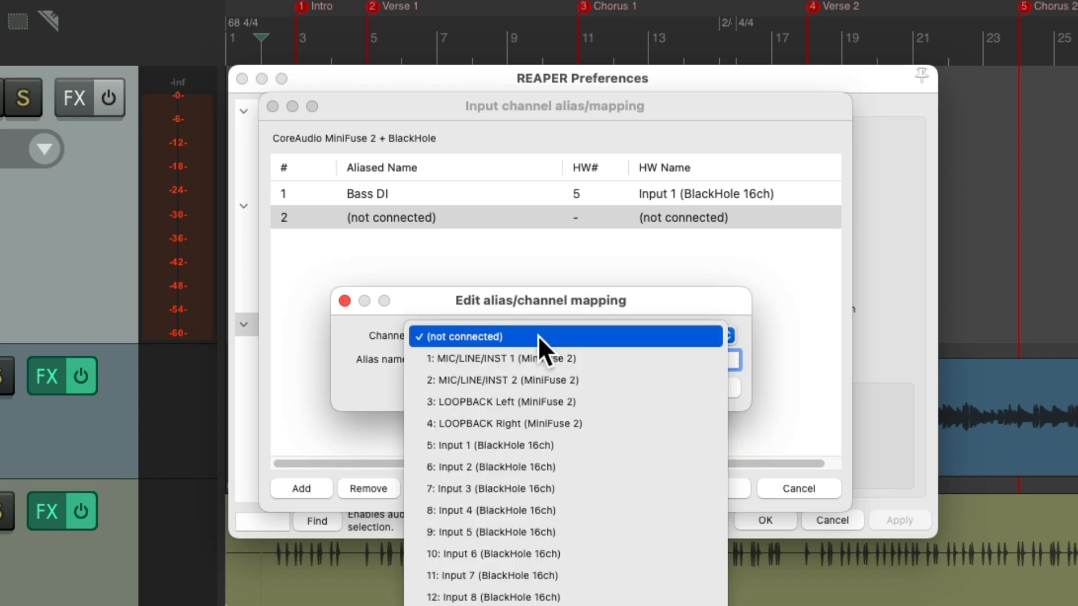
left_click(577, 469)
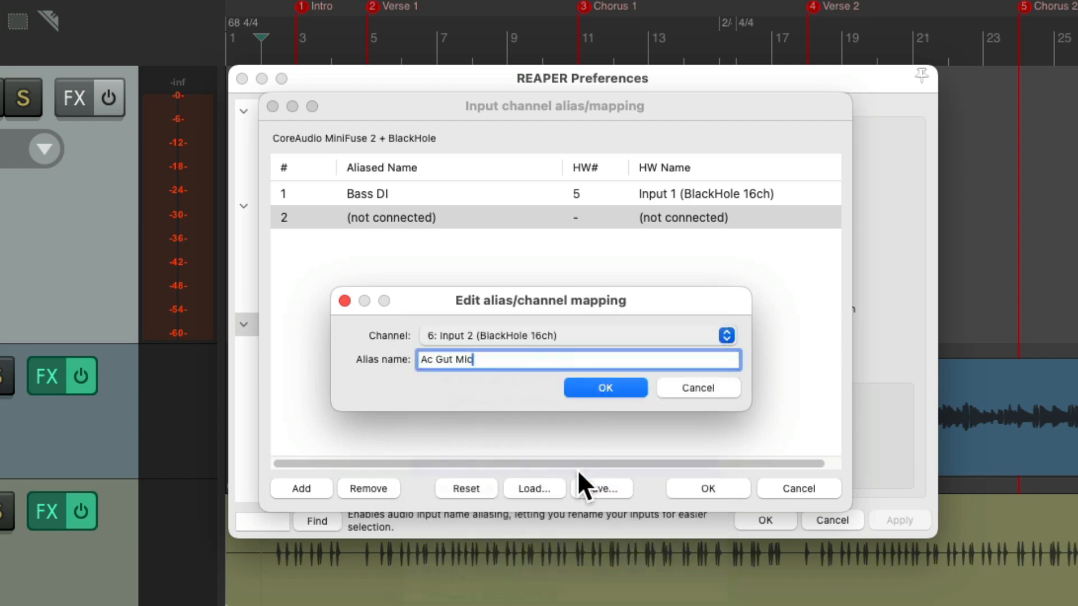
left_click(590, 388)
left_click(691, 489)
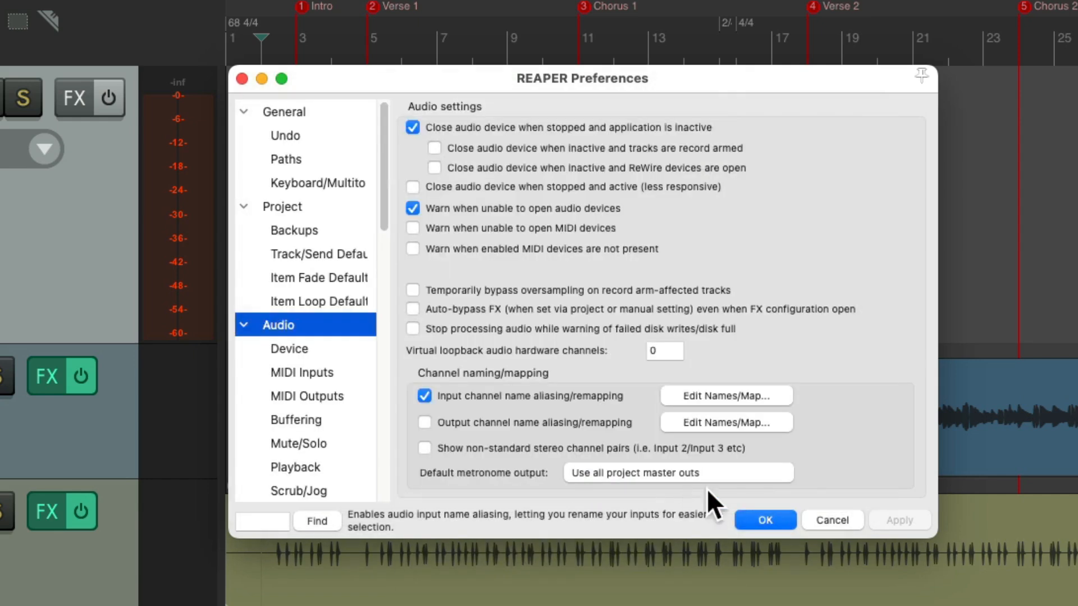
left_click(764, 520)
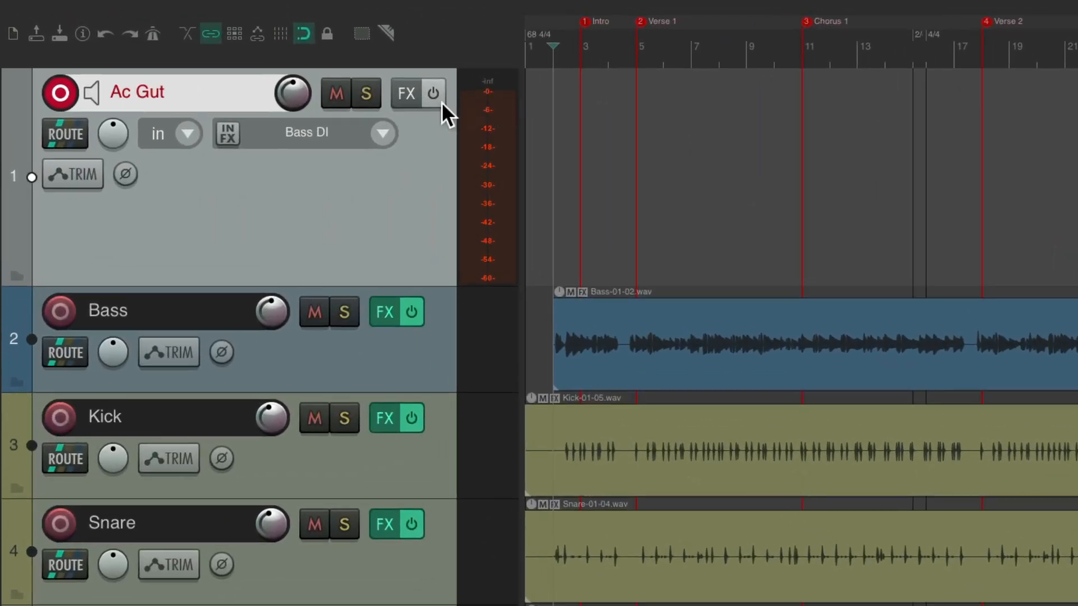
Set the Ac Gut track's recording input to the mono input Ac Gut Mic
left_click(383, 136)
mouse_move(410, 147)
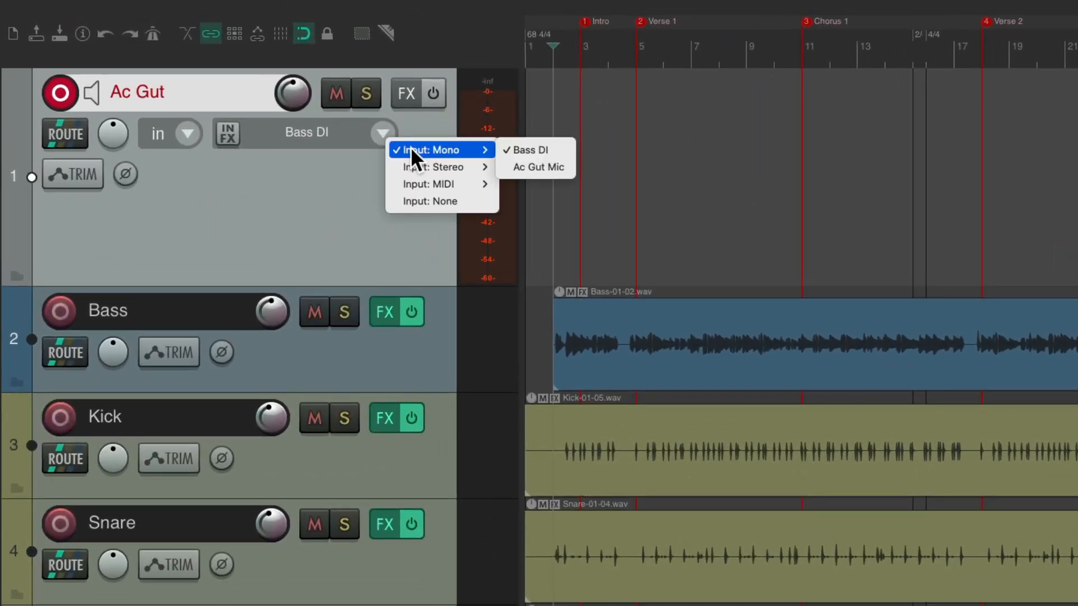
left_click(504, 167)
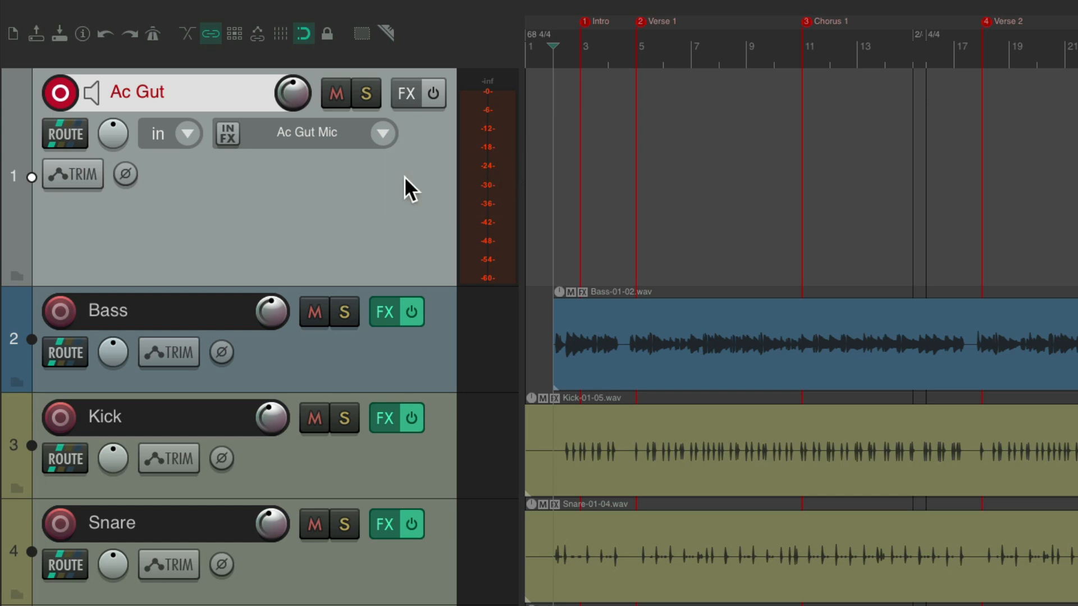
Give the Ac Gut track a muted teal colour from the saved swatches
key("shift+c")
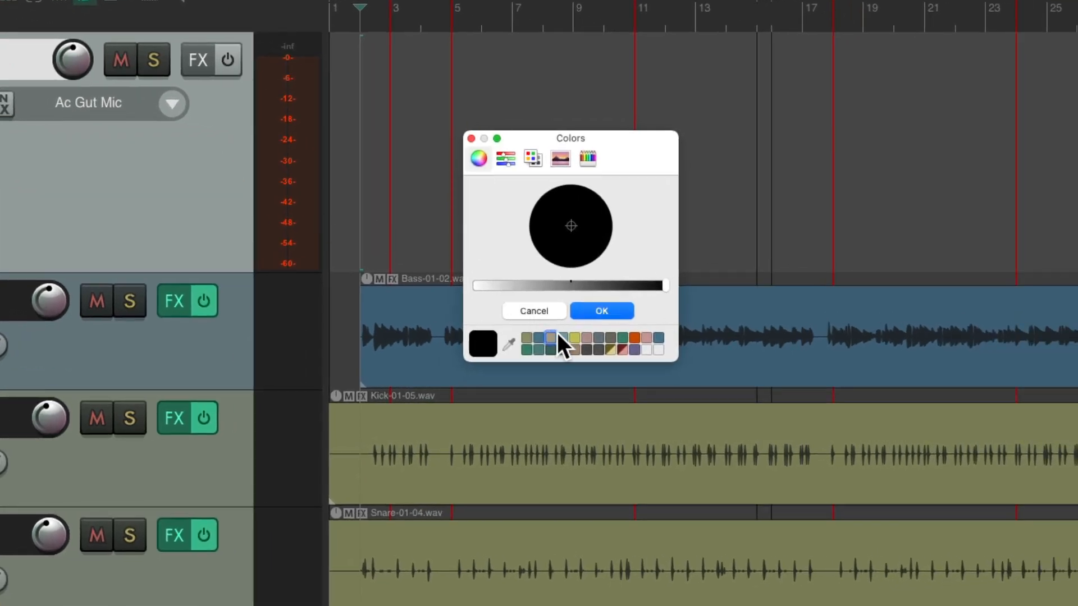
left_click(559, 337)
left_click(592, 312)
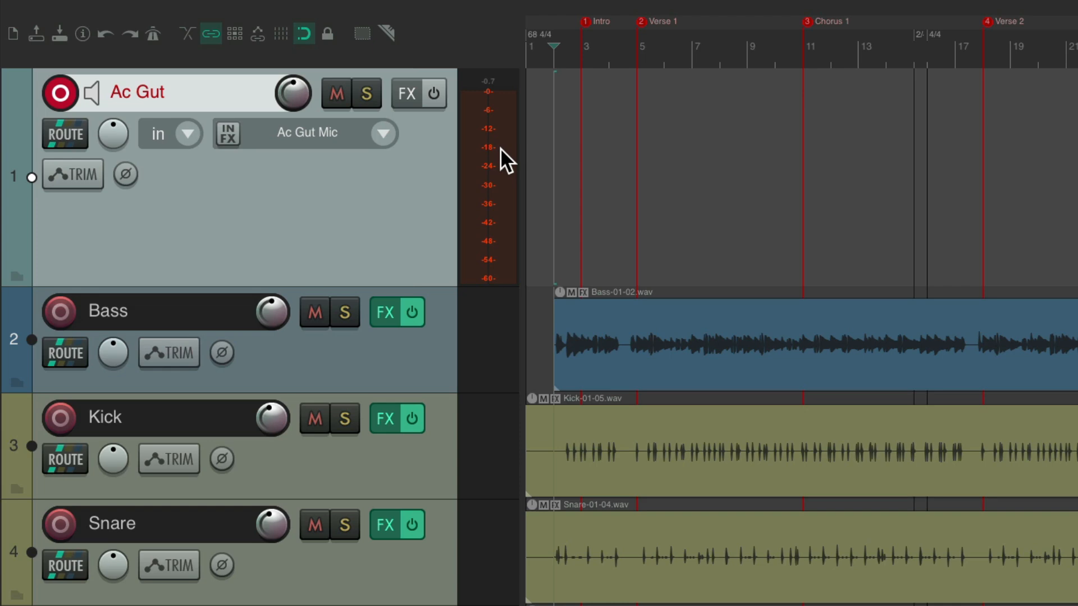
Add VST: ReaEQ (Cockos) to the Ac Gut track and enlarge its effect window
left_click(407, 93)
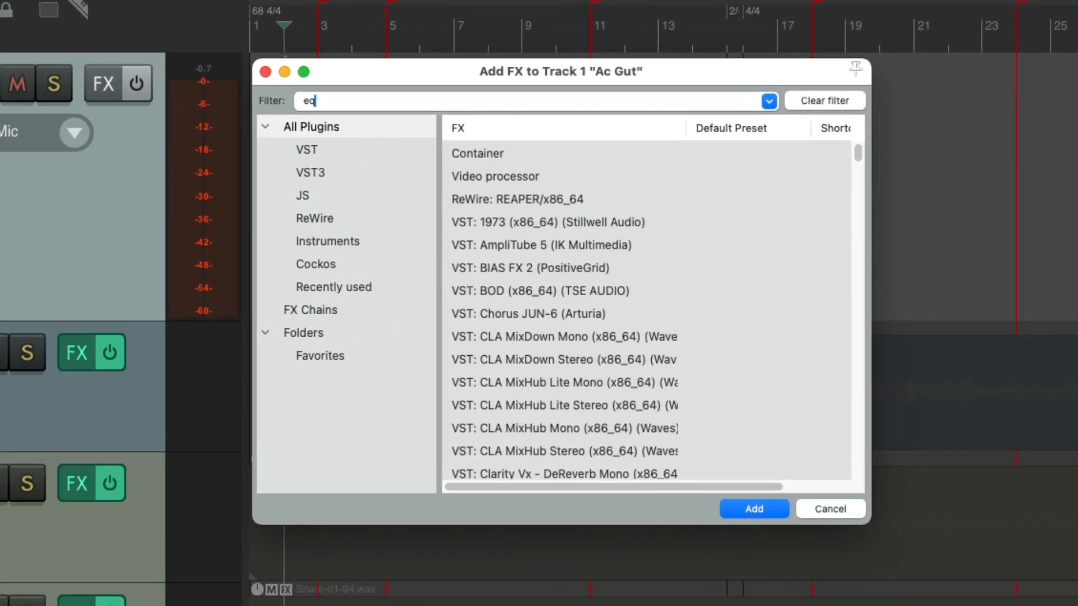
left_click(537, 147)
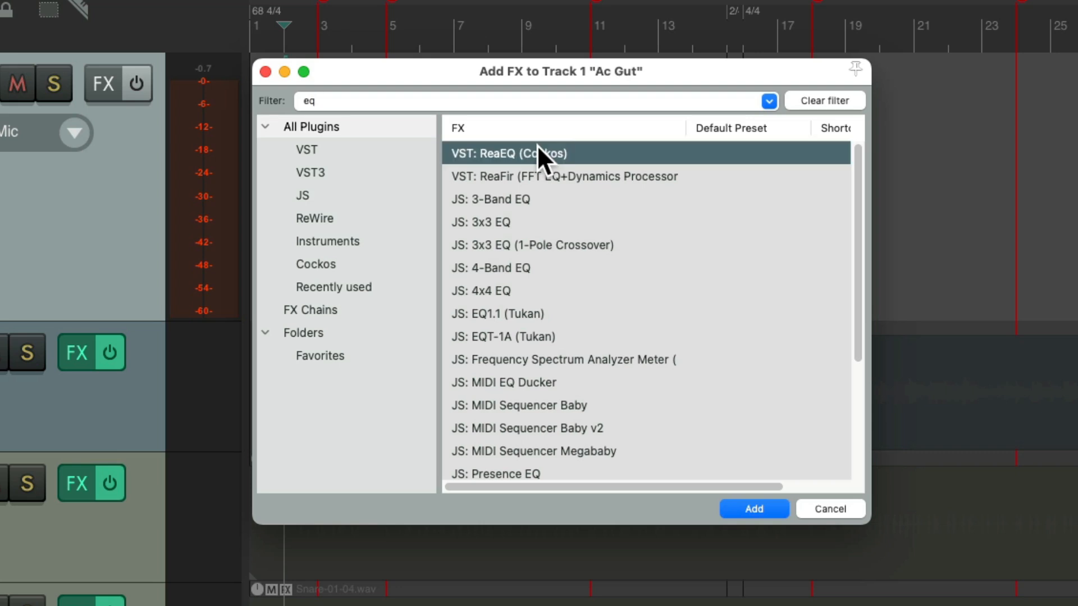
double_click(577, 150)
left_click_drag(900, 500, 957, 592)
While monitoring the guitar, boost EQ band 3 by 1.5 dB at 2447.1 Hz and the high shelf by 3.6 dB at 5265.5 Hz
left_click_drag(602, 250, 680, 239)
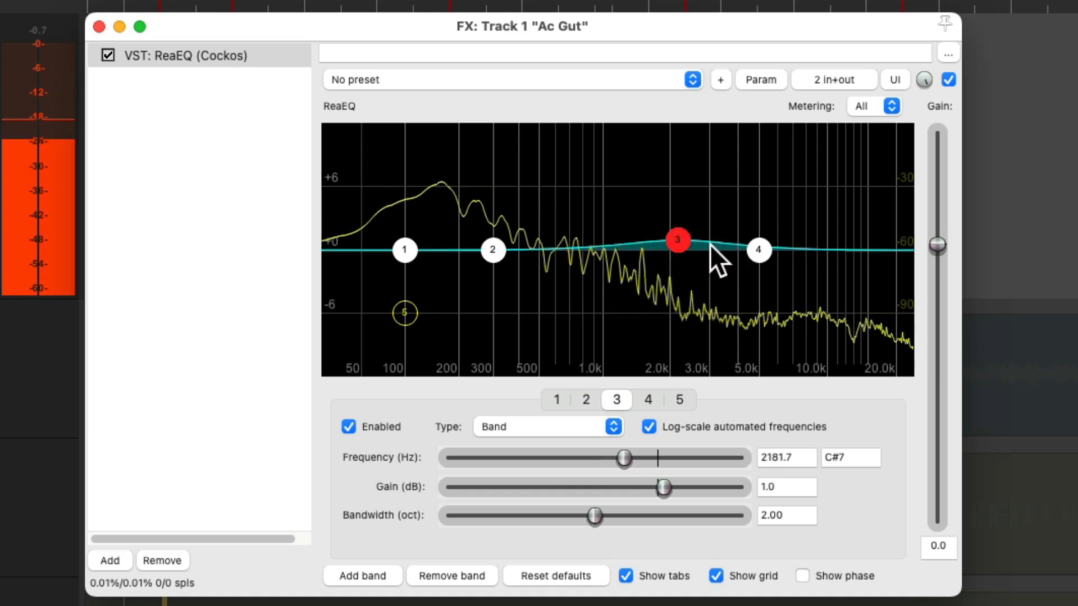
left_click_drag(758, 244, 768, 213)
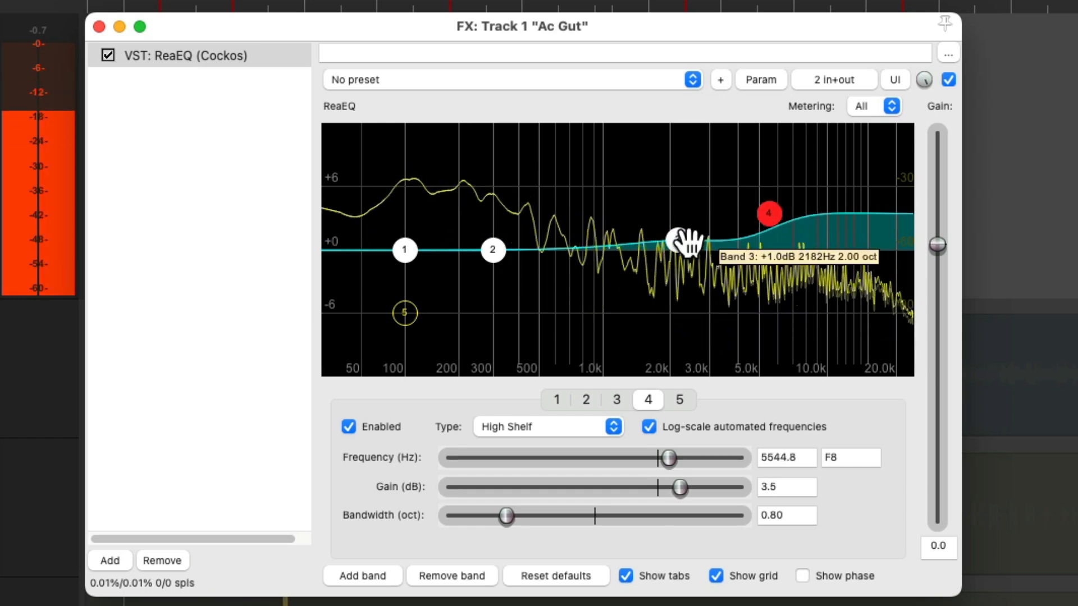
mouse_move(681, 241)
left_mouse_down()
mouse_move(672, 238)
mouse_move(677, 250)
mouse_move(690, 234)
left_mouse_up()
left_click_drag(770, 218, 767, 217)
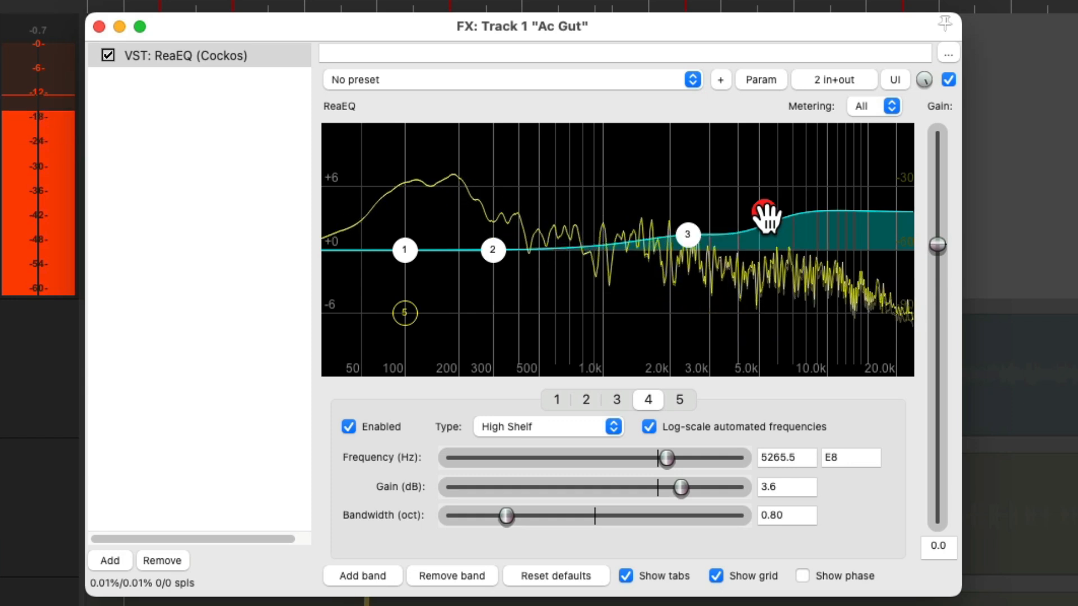
left_click_drag(693, 235, 694, 237)
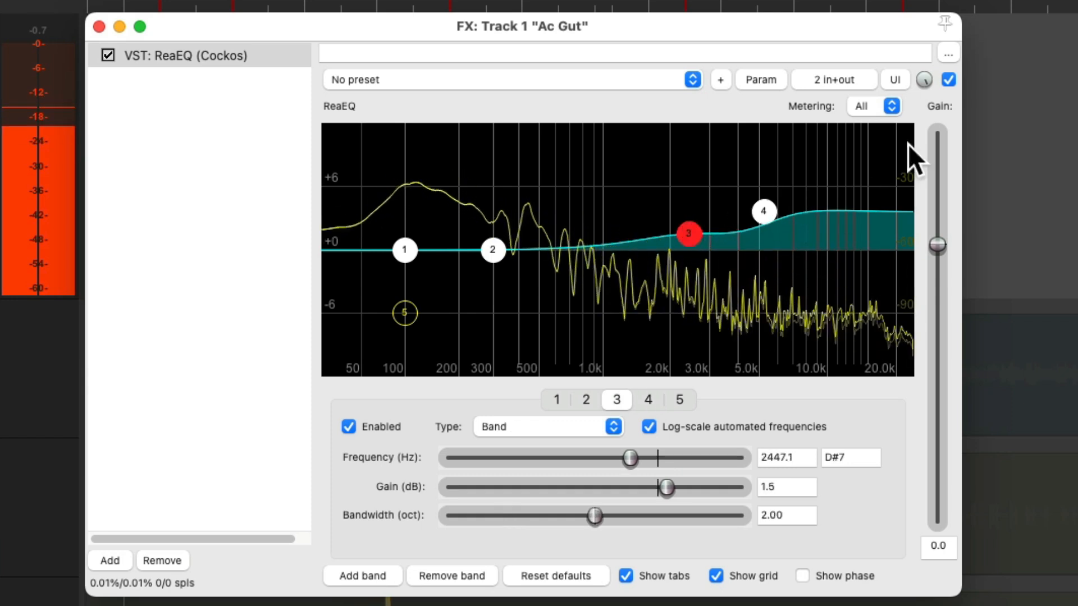
Compare the guitar with ReaEQ bypassed and active, and raise the high shelf to 3.8 dB at 5320.3 Hz and band 3 to 1.6 dB
left_click(947, 79)
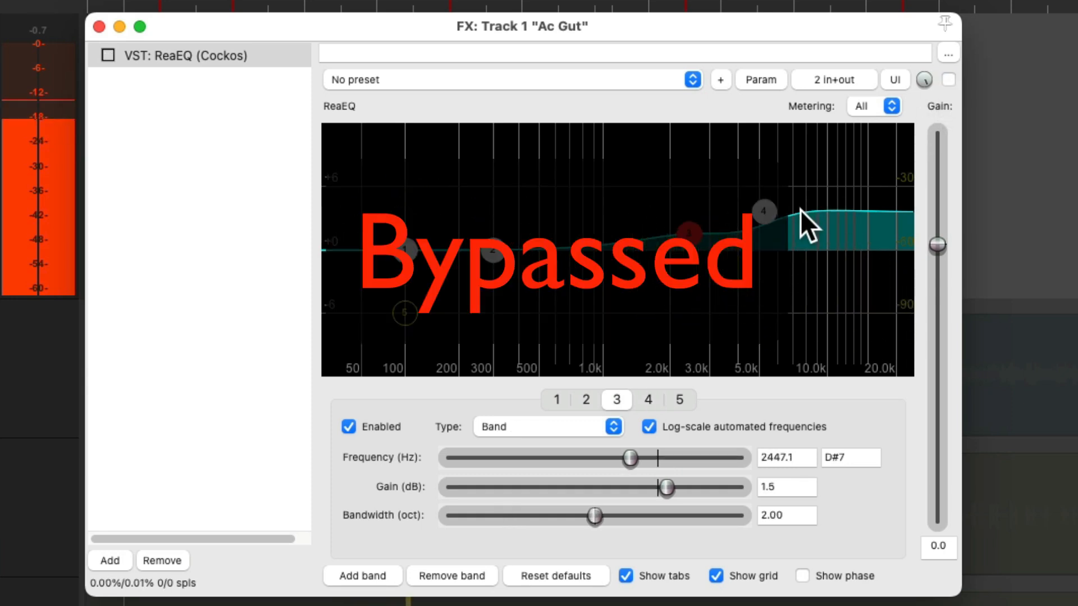
left_click(948, 80)
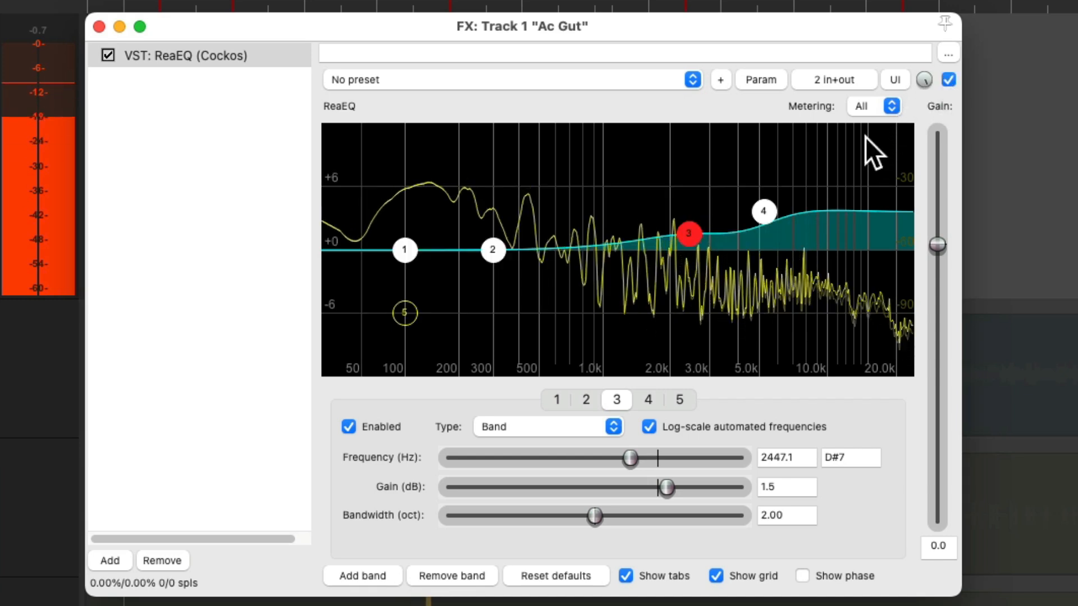
left_click(764, 211)
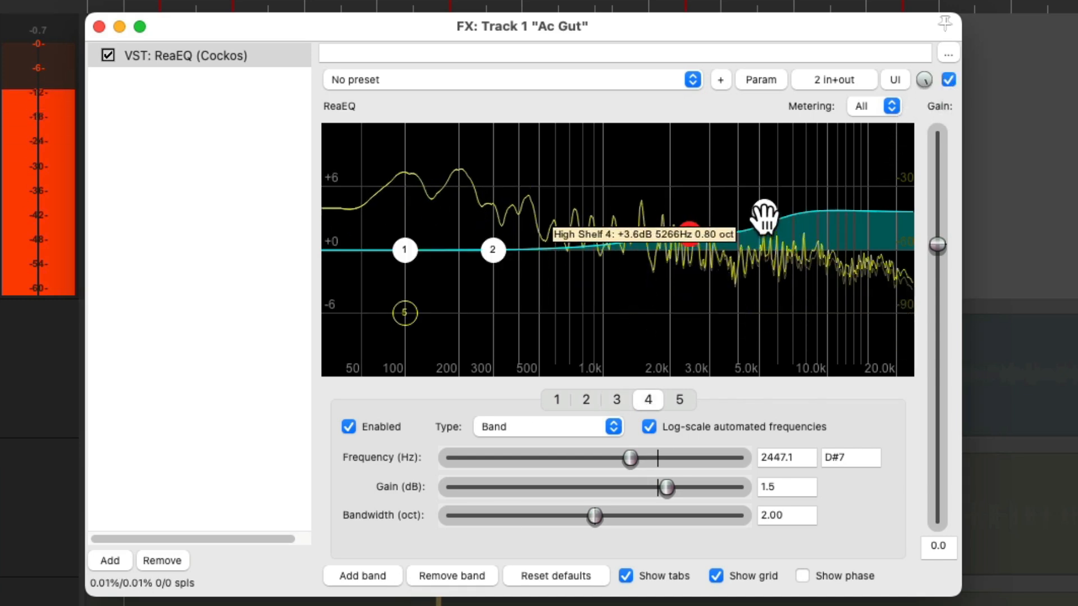
left_click(688, 233)
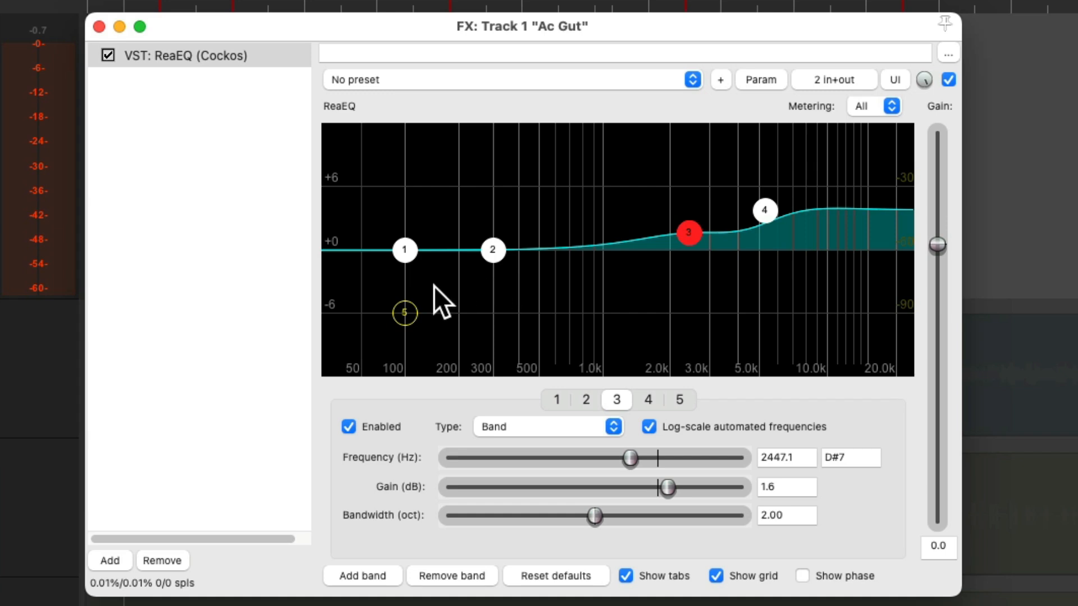
Enable the high-pass band at 108.9 Hz and compare the guitar sound with ReaEQ bypassed and active, leaving it active
double_click(404, 312)
mouse_move(403, 310)
left_mouse_down()
mouse_move(617, 305)
mouse_move(401, 312)
mouse_move(409, 308)
left_mouse_up()
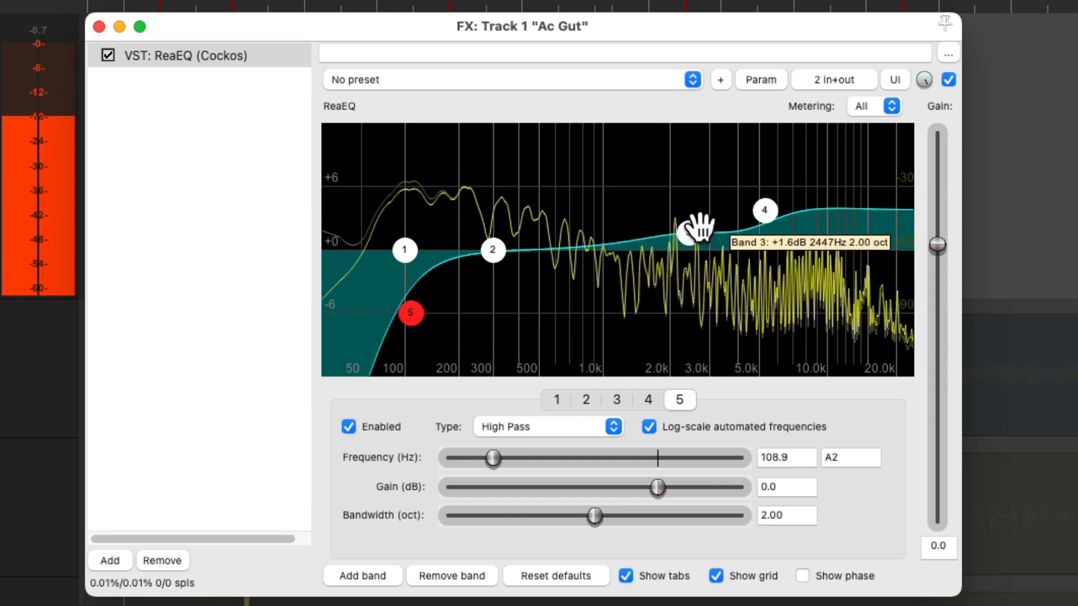
left_click(948, 78)
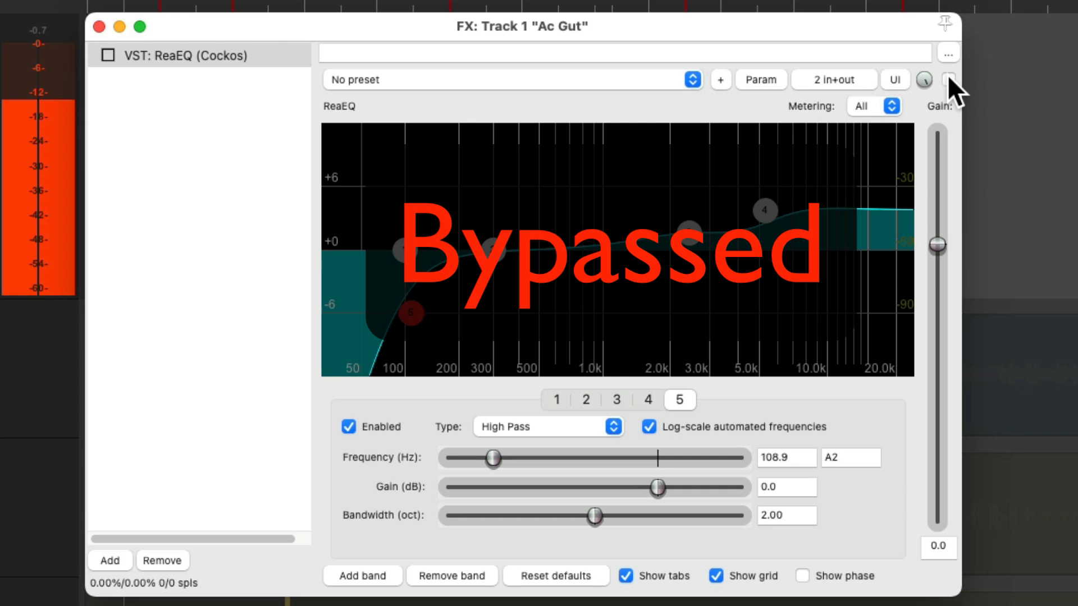
left_click(948, 78)
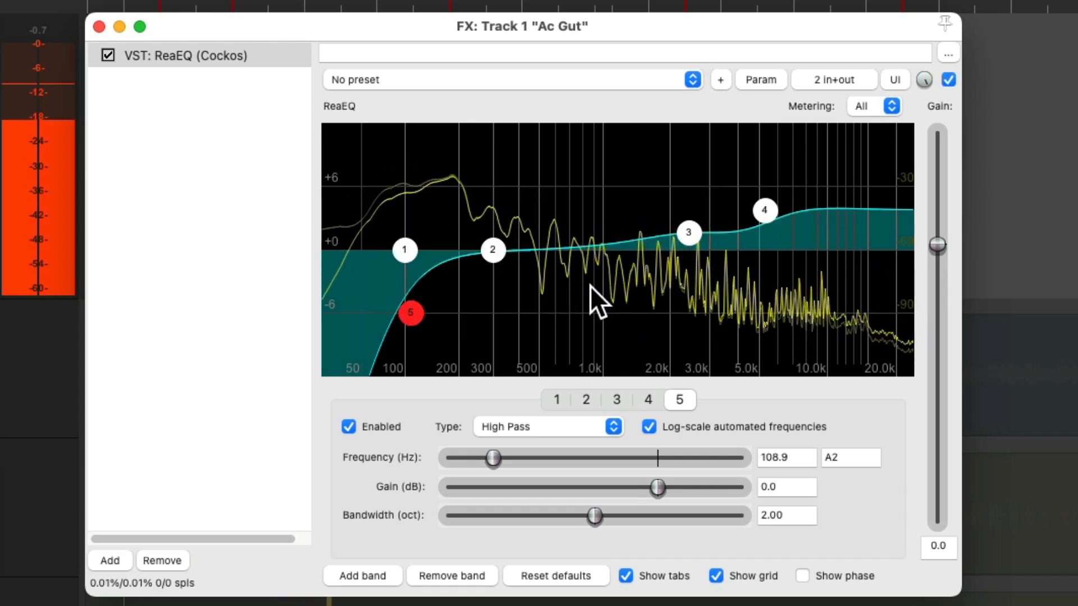
Close the effects window and record a full acoustic guitar take on the Ac Gut track from bar 2 past the Outro
key("space")
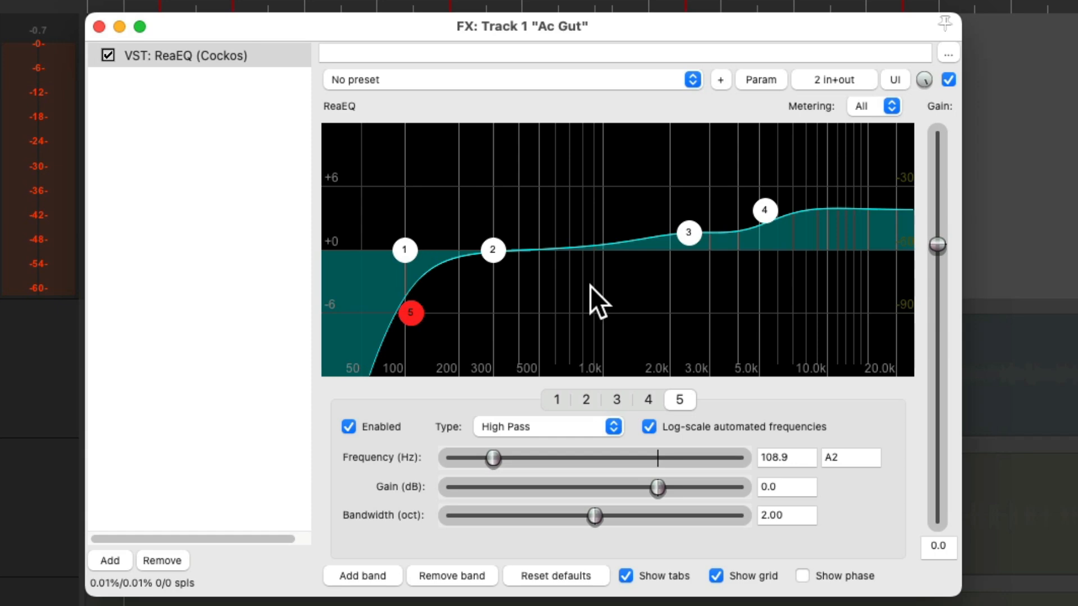
left_click(104, 25)
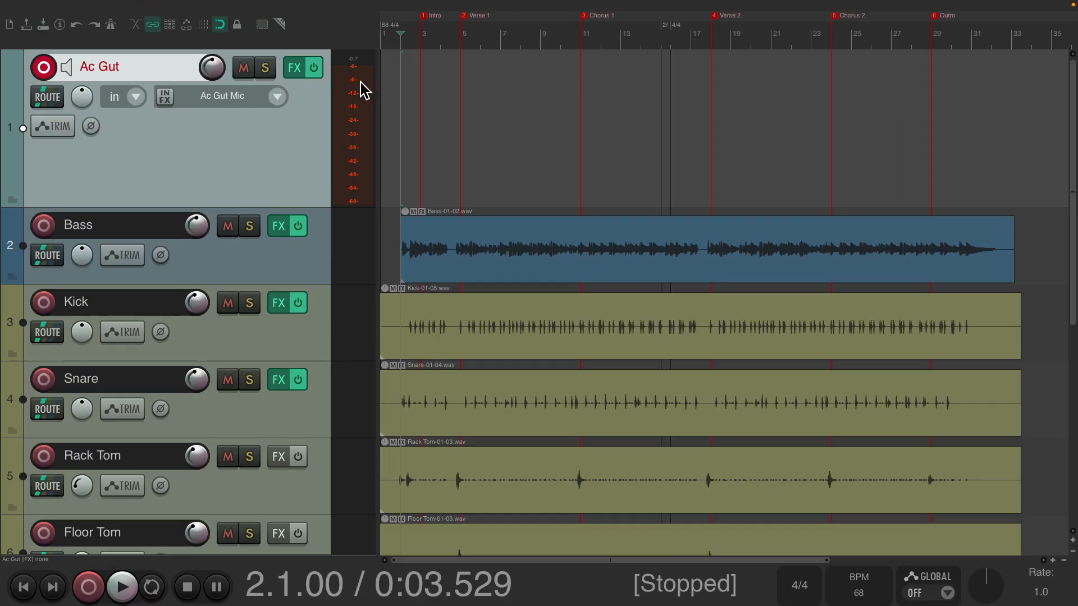
key("ctrl+r")
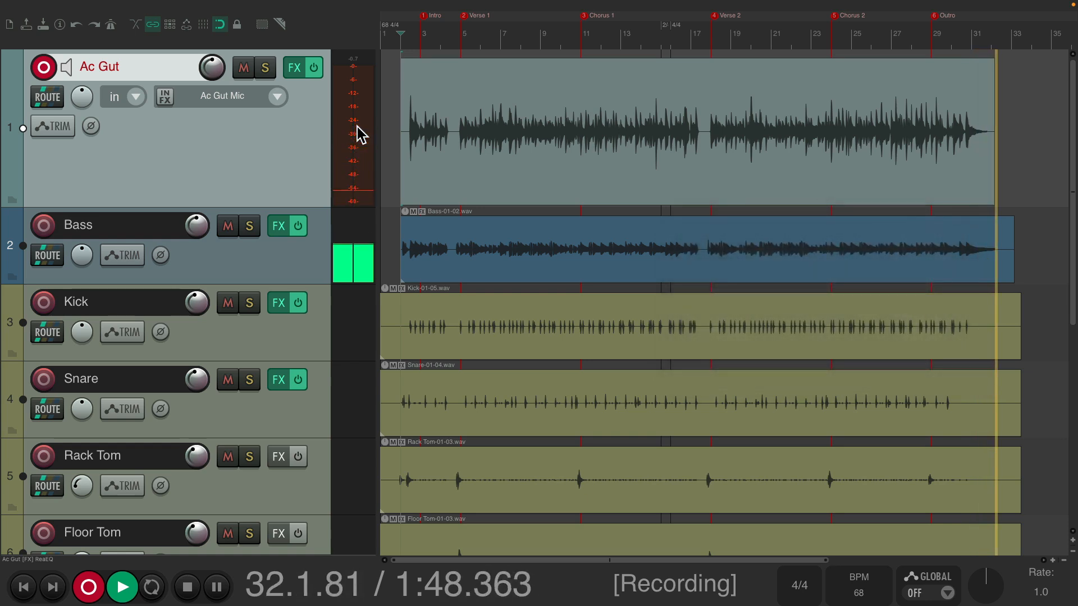
key("space")
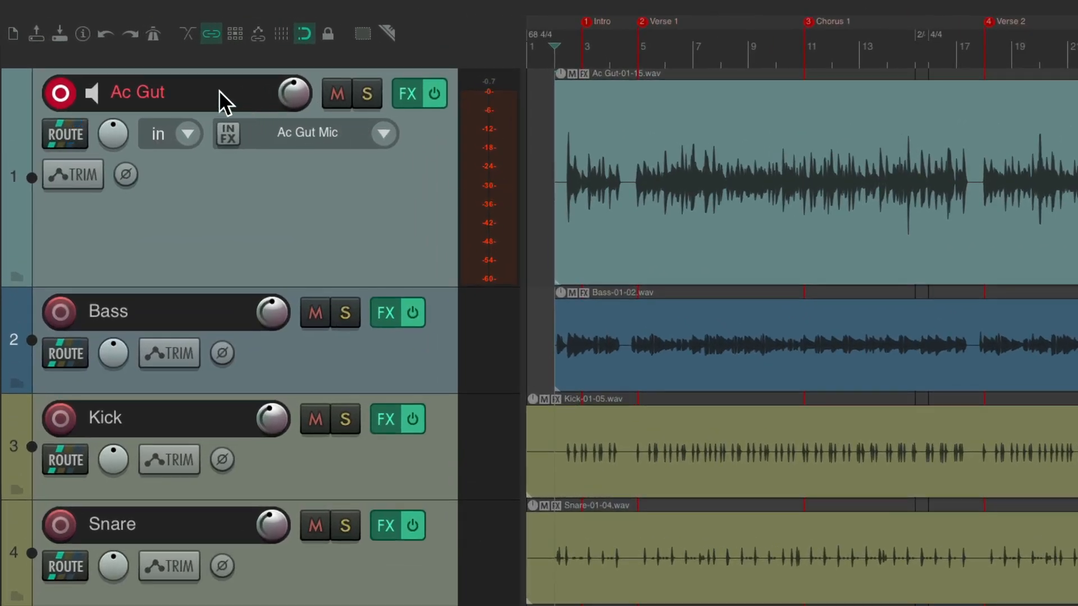
Rename the Ac Gut track as Ac Gut L
double_click(219, 90)
key("End")
type("L")
key("Return")
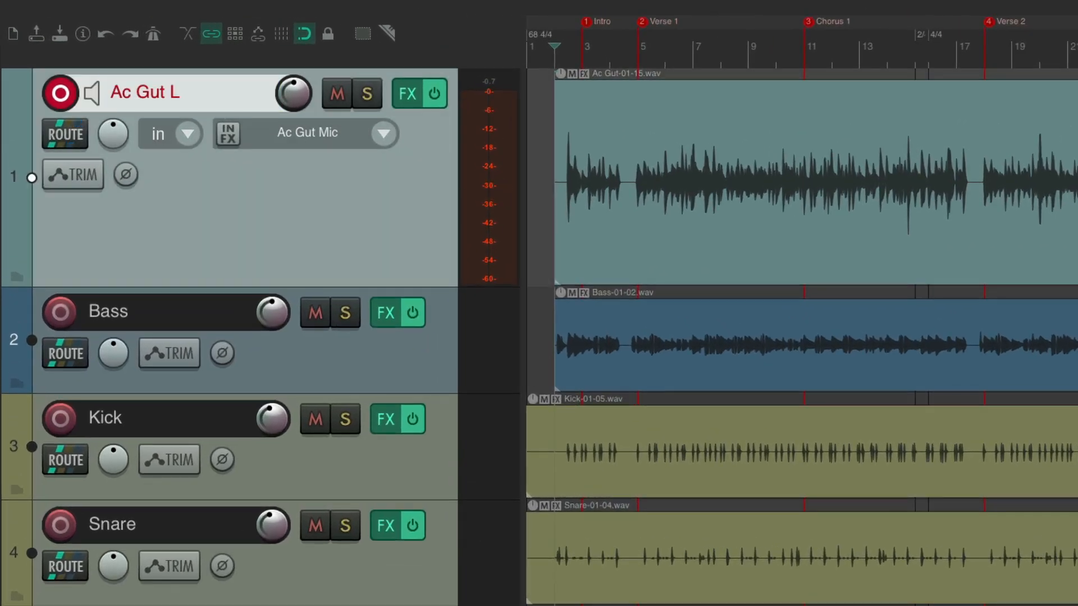
Duplicate the Ac Gut L track and delete the recorded item from the copy
right_click(361, 184)
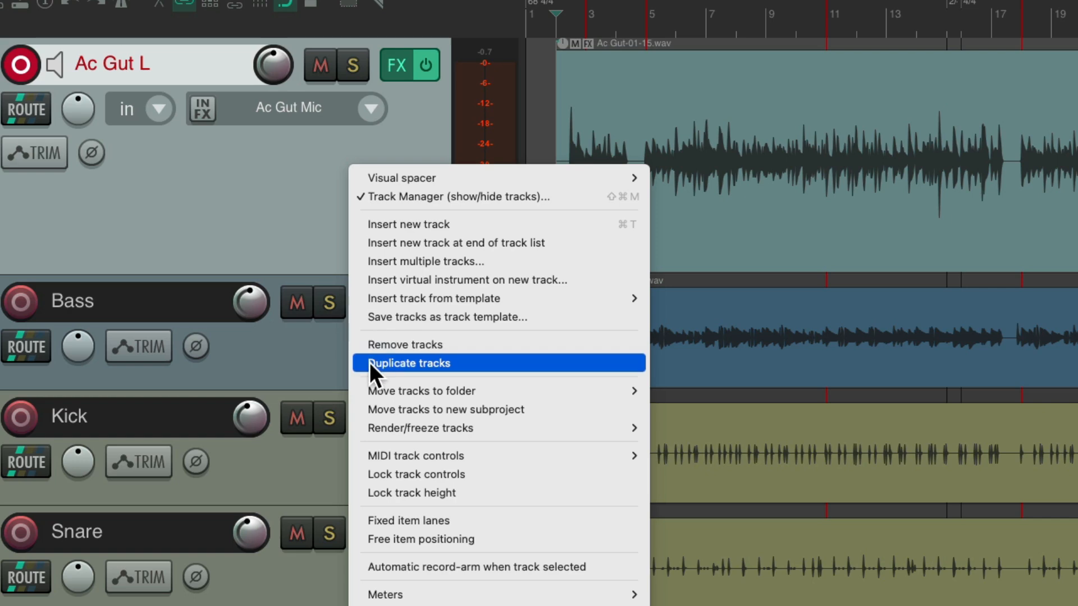
left_click(361, 362)
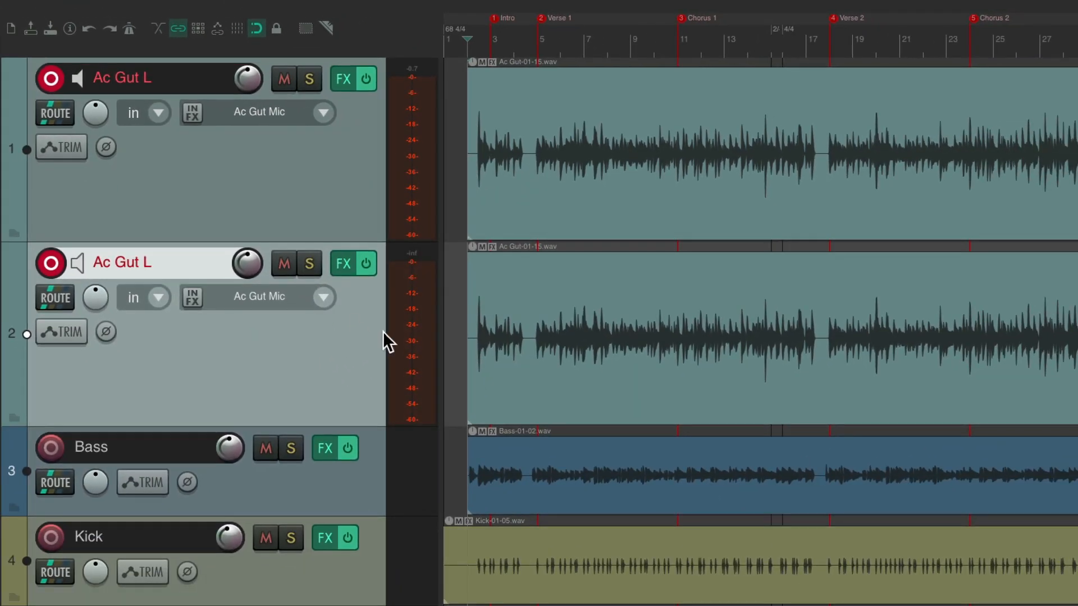
left_click(548, 284)
key("Delete")
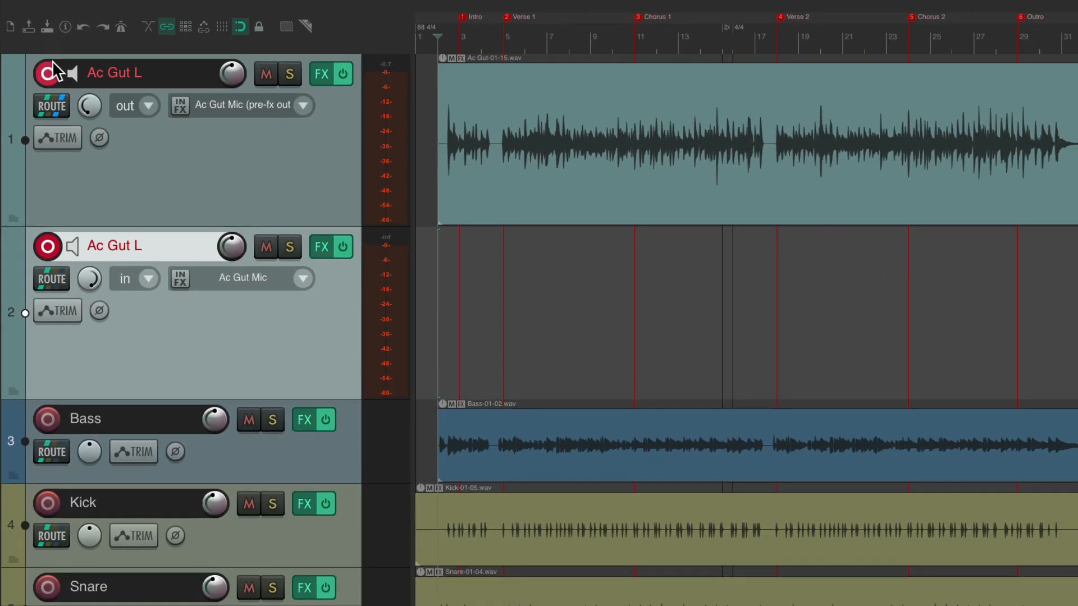
Disarm the original Ac Gut L track and rename its duplicate as Ac Gut R
left_click(49, 73)
double_click(171, 243)
key("Right")
key("BackSpace")
key("Return")
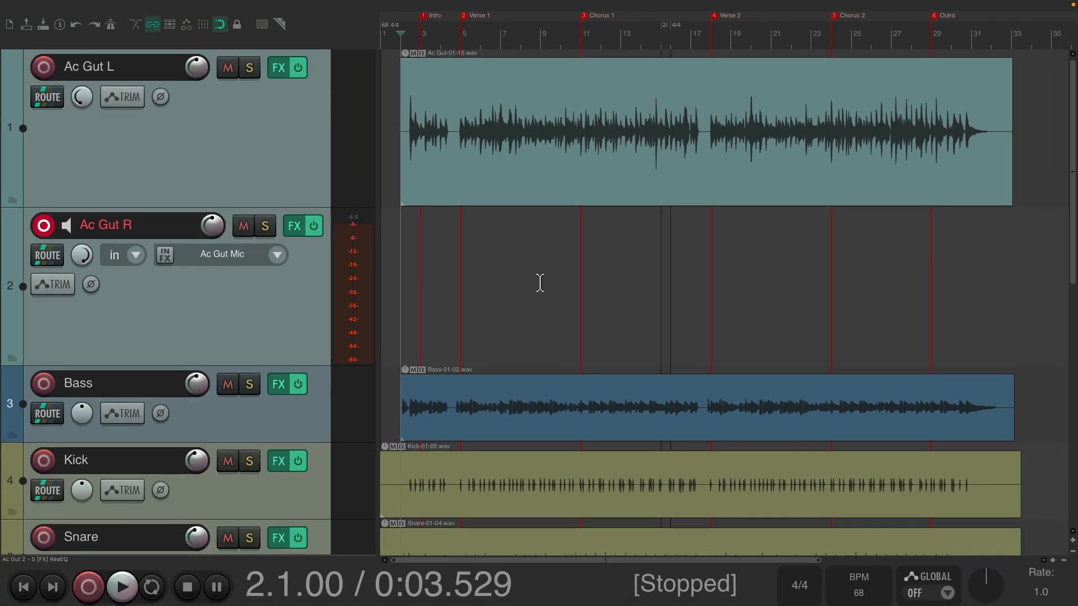
Record a second acoustic guitar take on Ac Gut R from bar 2 past the Outro
key("ctrl+r")
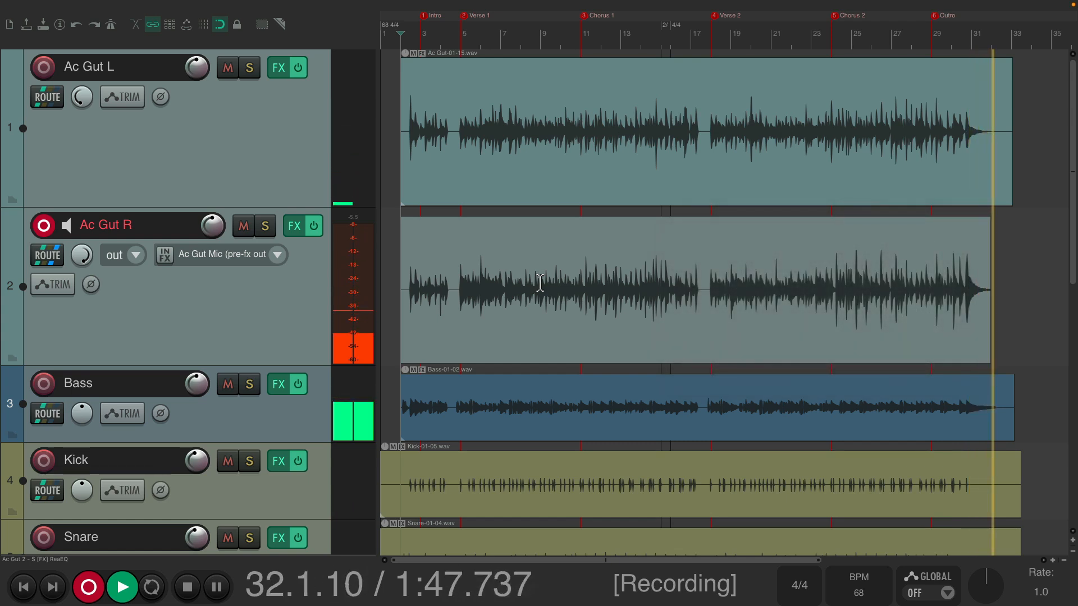
key("space")
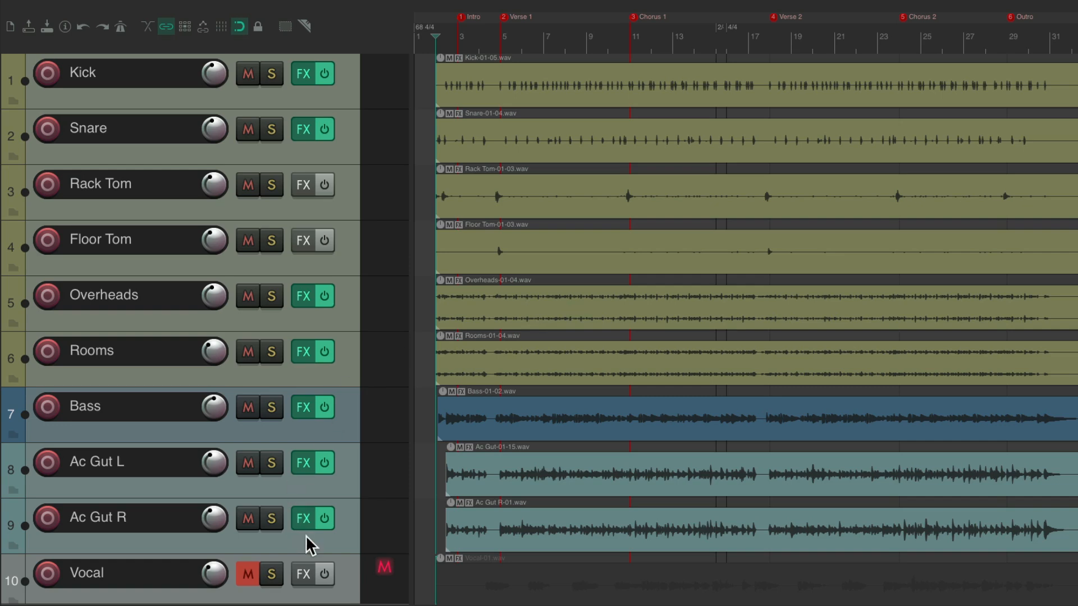
Unmute the Vocal track and insert a taller, record-armed new track above Kick
left_click(257, 575)
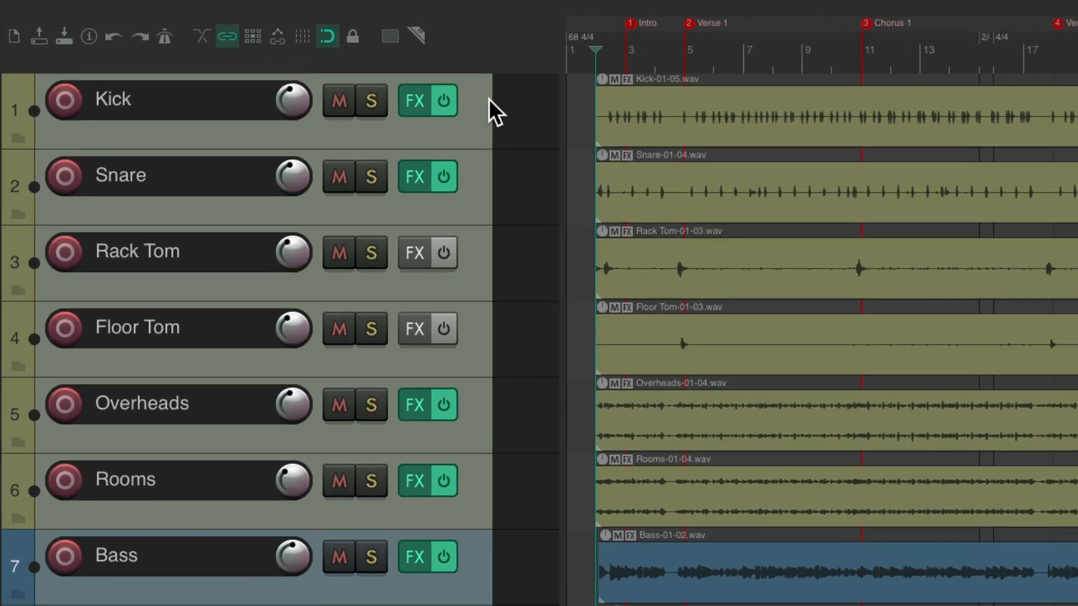
left_click(342, 86)
key("ctrl+t")
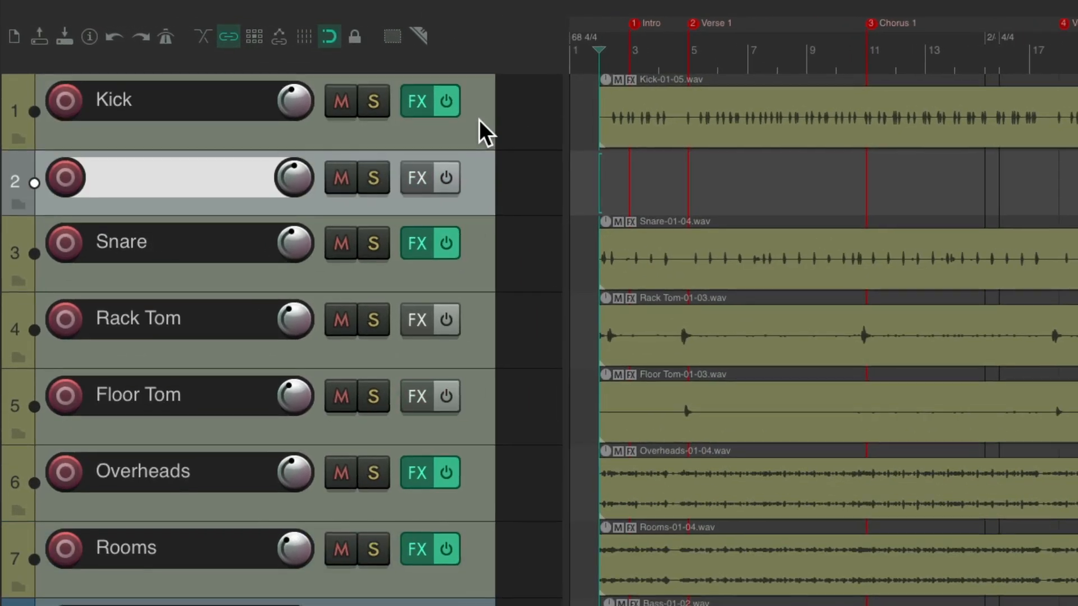
left_click_drag(490, 170, 488, 79)
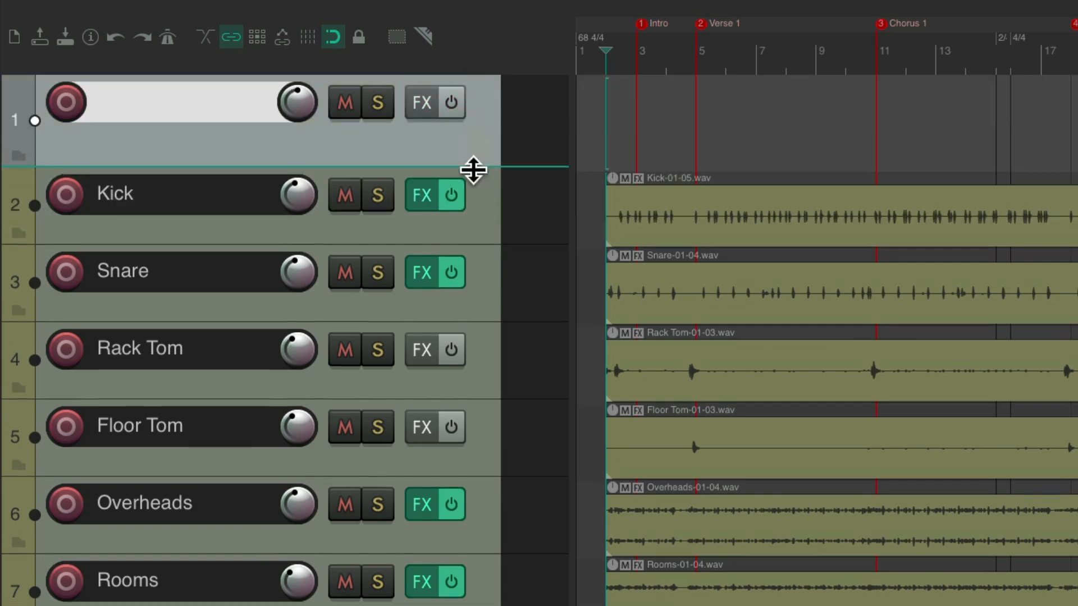
left_click_drag(474, 168, 476, 315)
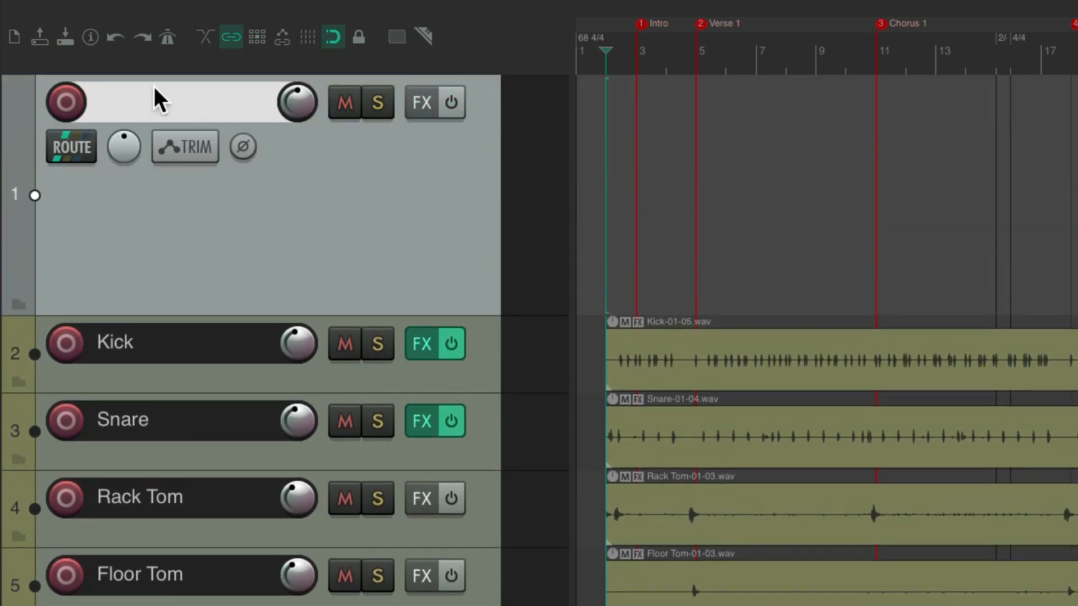
left_click(65, 101)
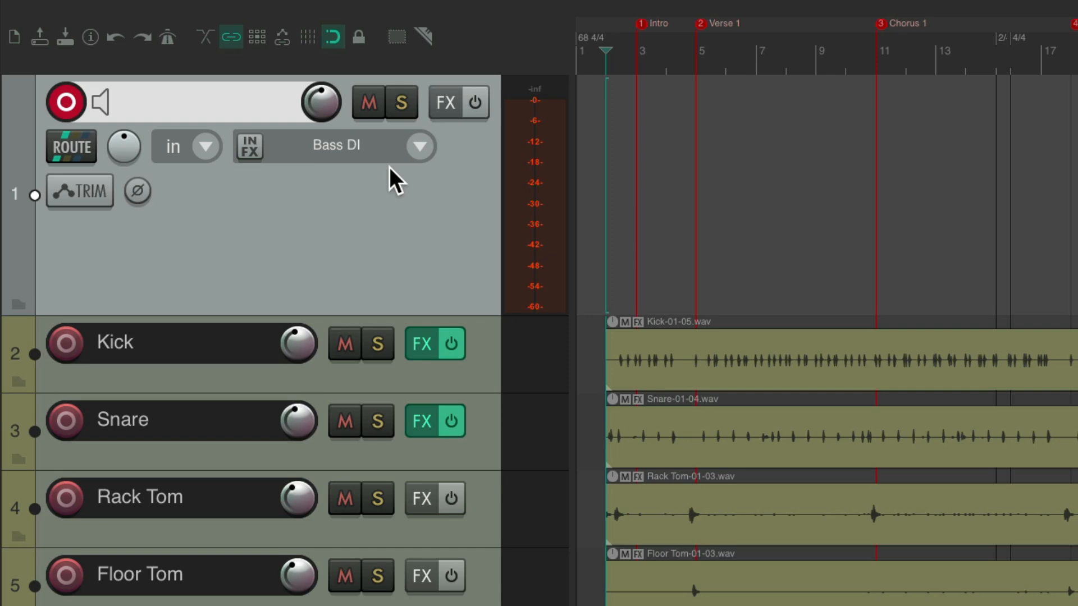
In the audio preferences' input channel mapping, rename the Bass DI alias as Piano L
key("super+comma")
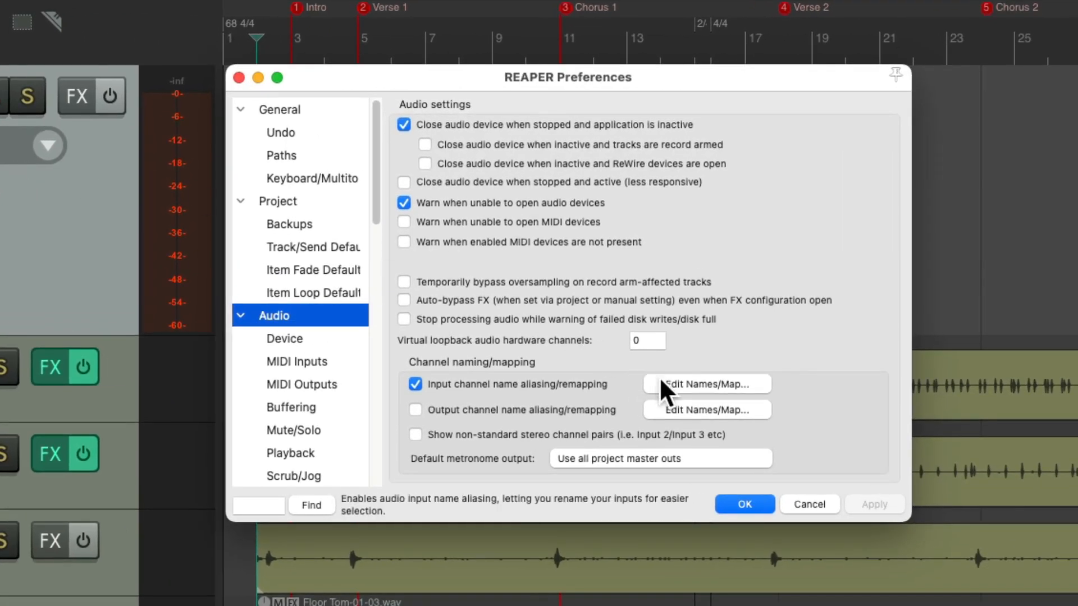
left_click(661, 380)
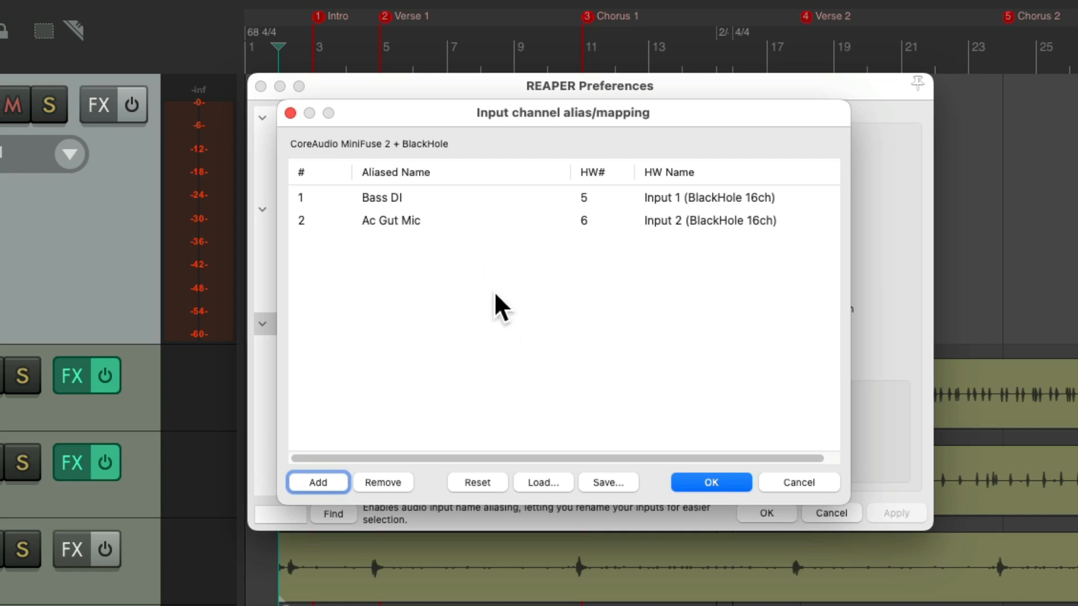
double_click(474, 197)
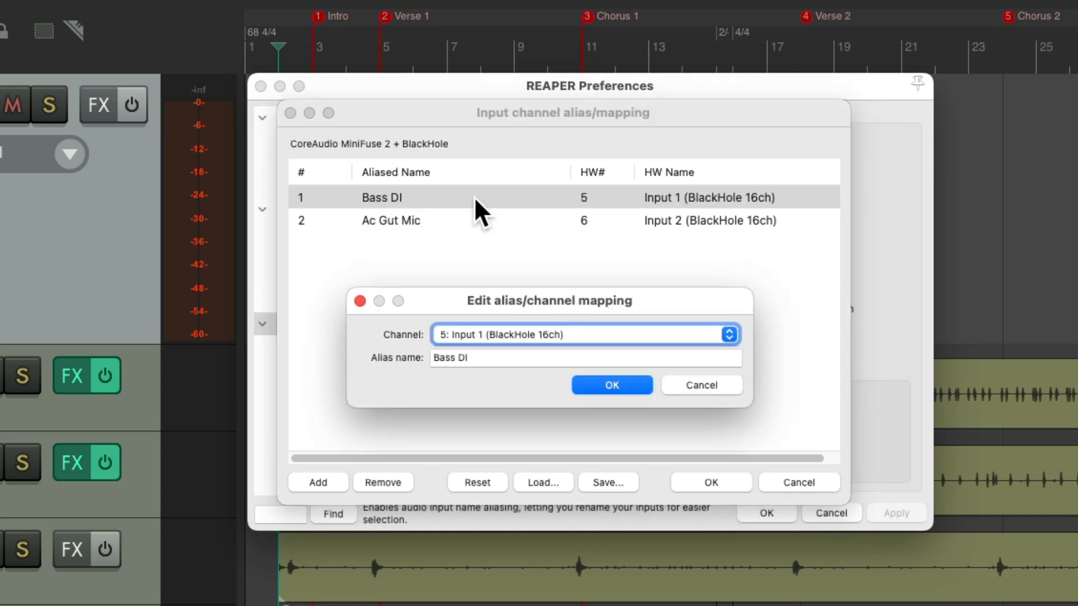
left_click(527, 358)
key("super+a")
type("Pl")
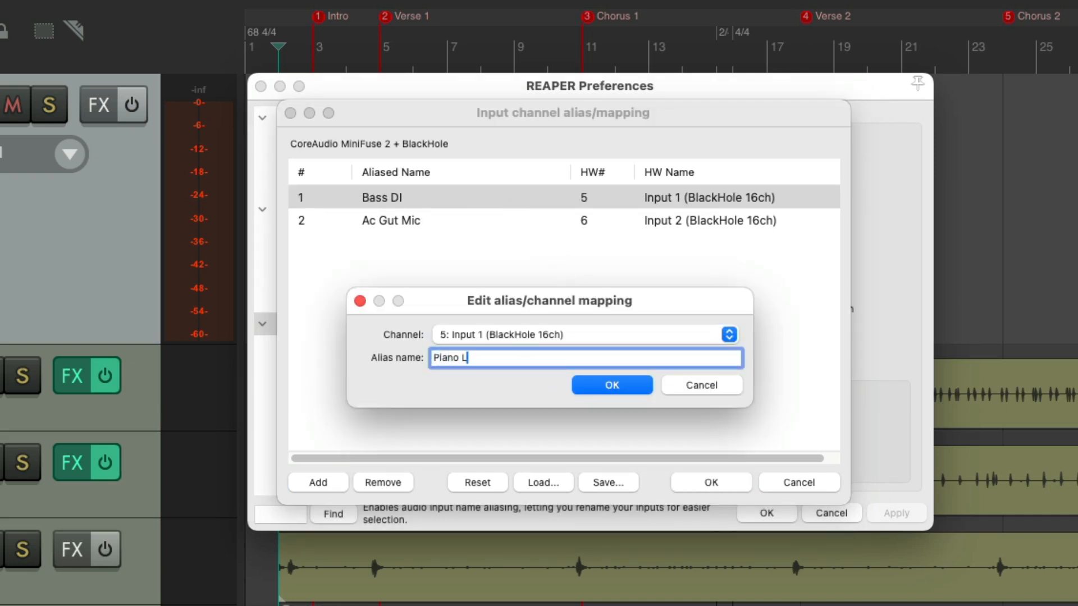
key("Return")
Rename the Ac Gut Mic input alias as Piano R and accept the channel mapping
double_click(481, 220)
left_click(520, 358)
key("super+a")
type("Piano R")
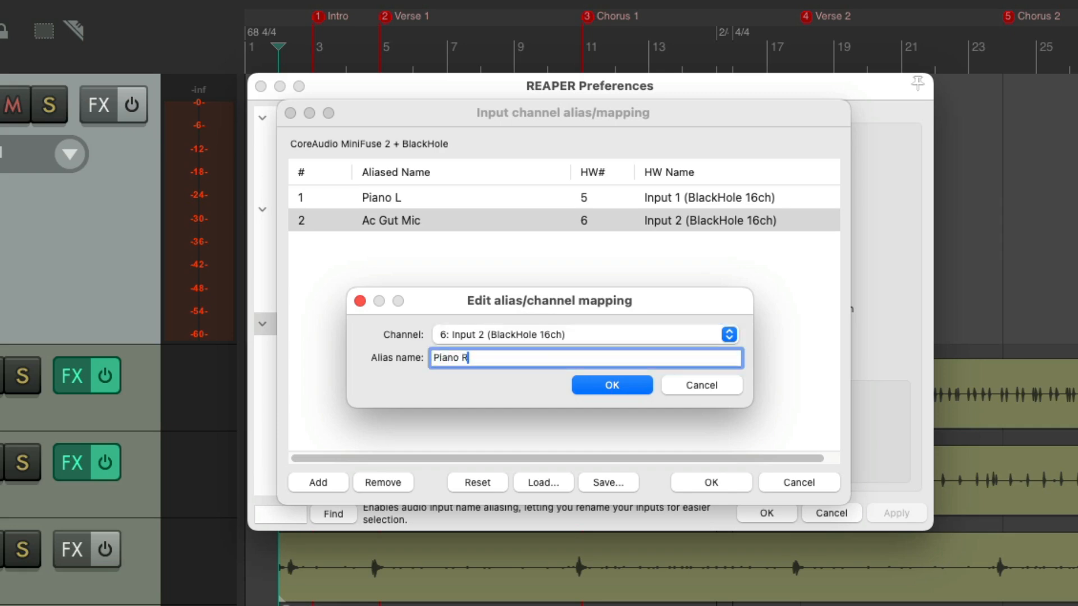
key("Return")
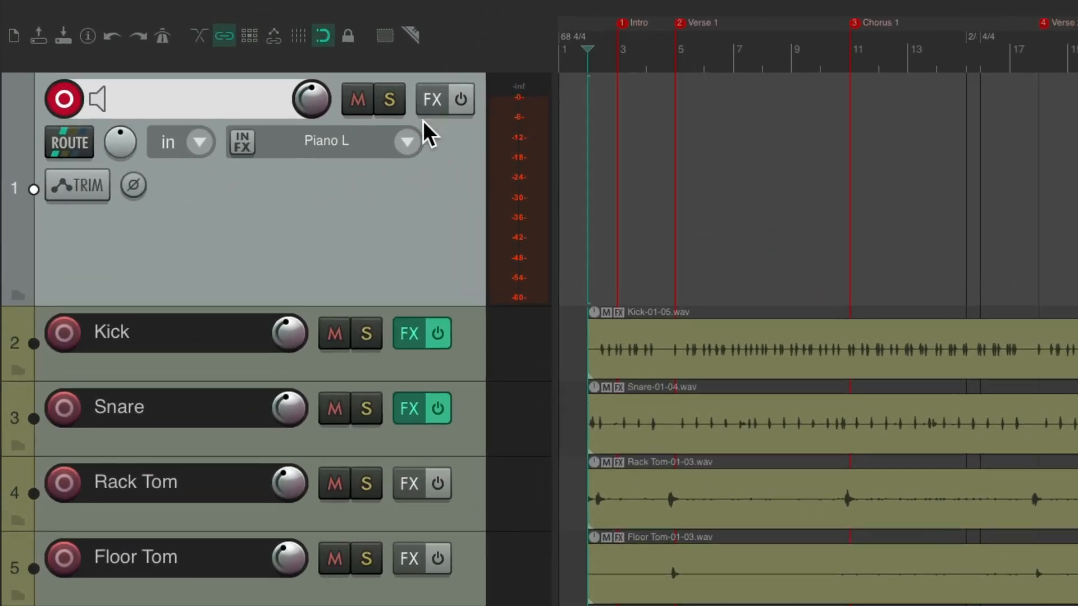
Set the new track's input to the stereo pair Piano L / Piano R and color the track pink
left_click(303, 105)
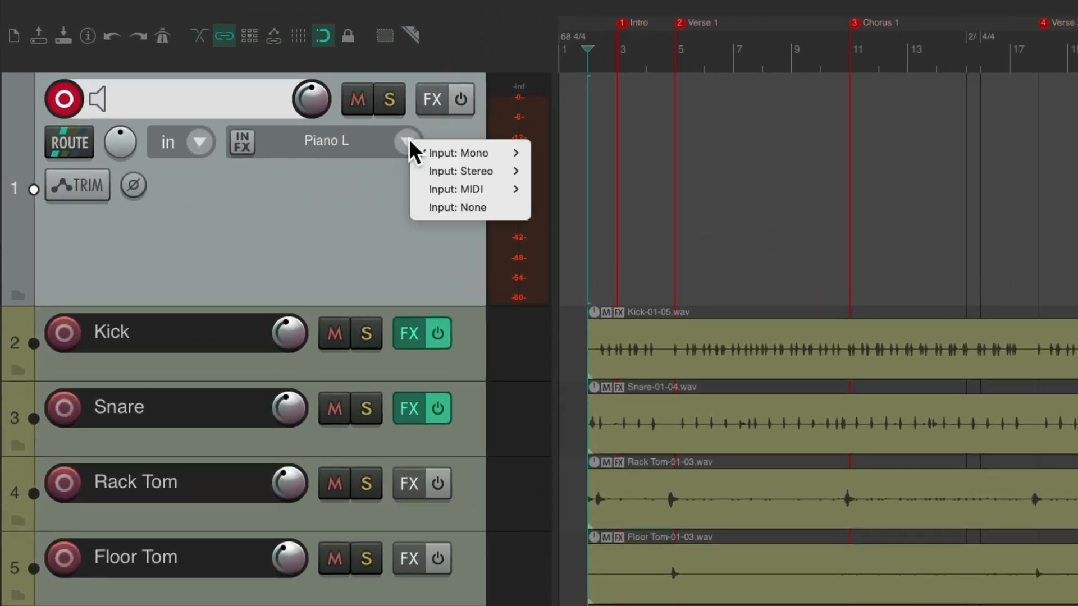
mouse_move(413, 166)
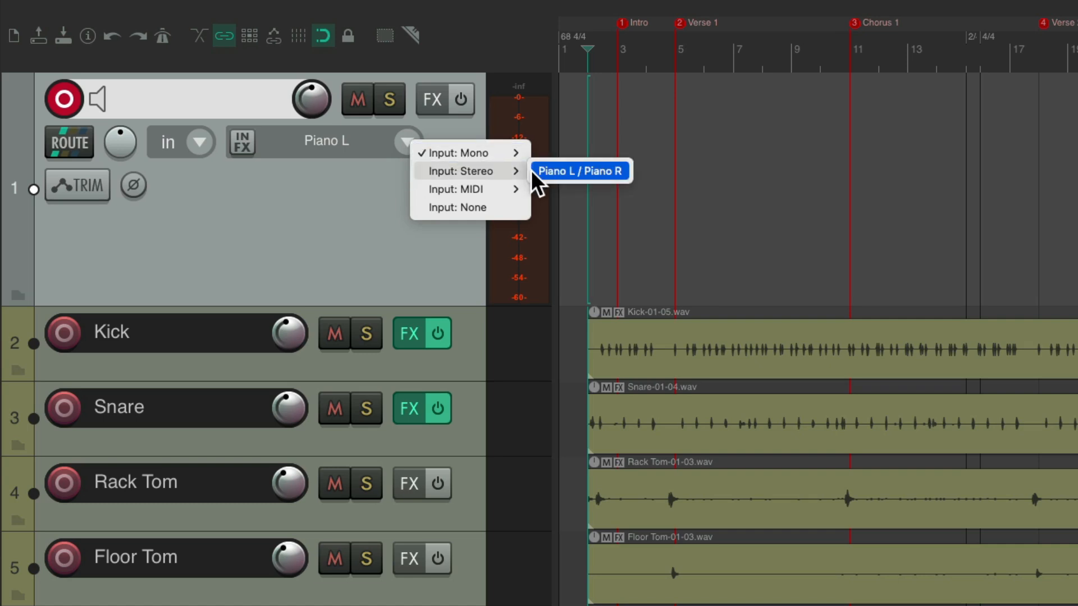
left_click(561, 170)
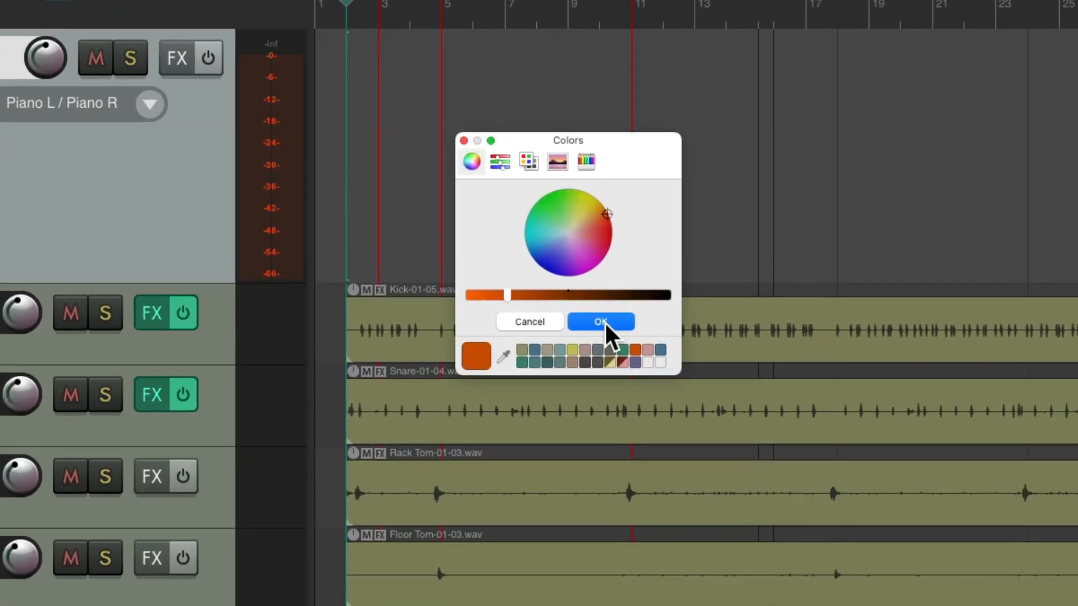
left_click(584, 351)
left_click(596, 317)
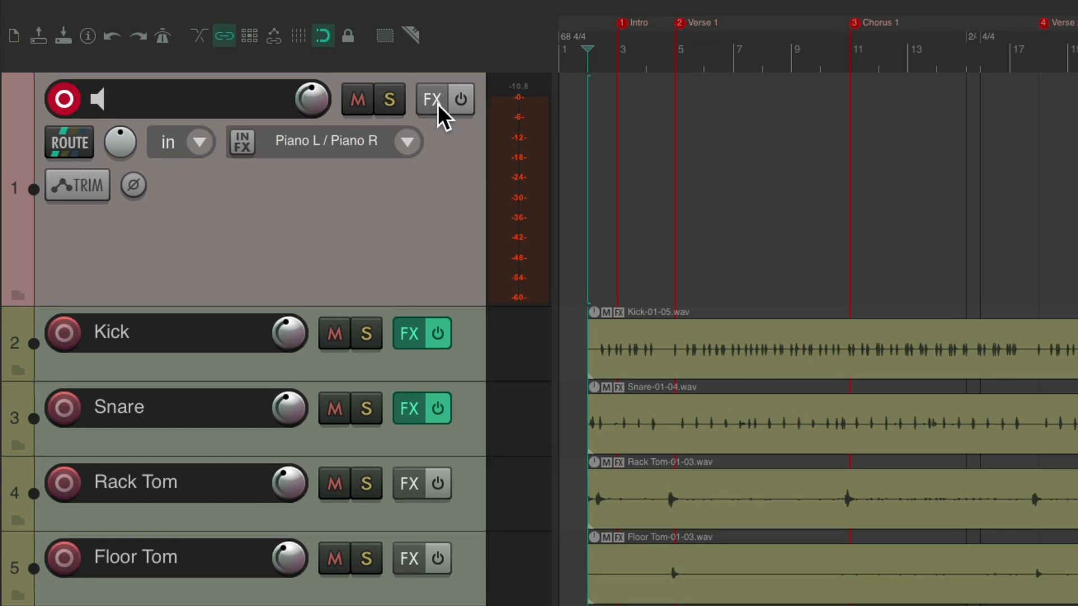
Find the EQ plugins and add VST: ReaEQ (Cockos) to the new piano track
left_click(437, 104)
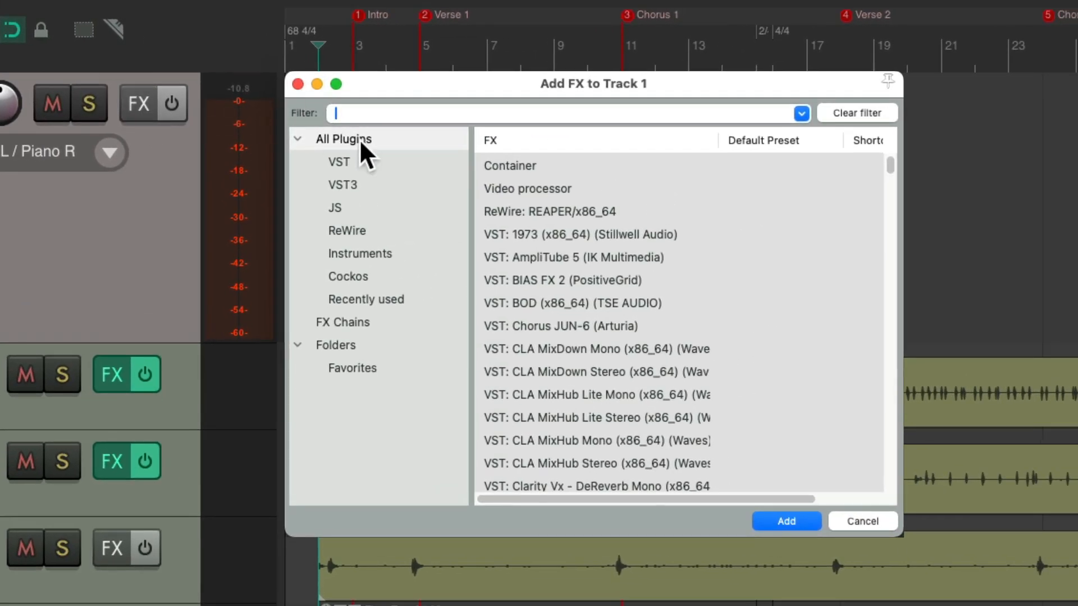
type("eq")
left_click(559, 170)
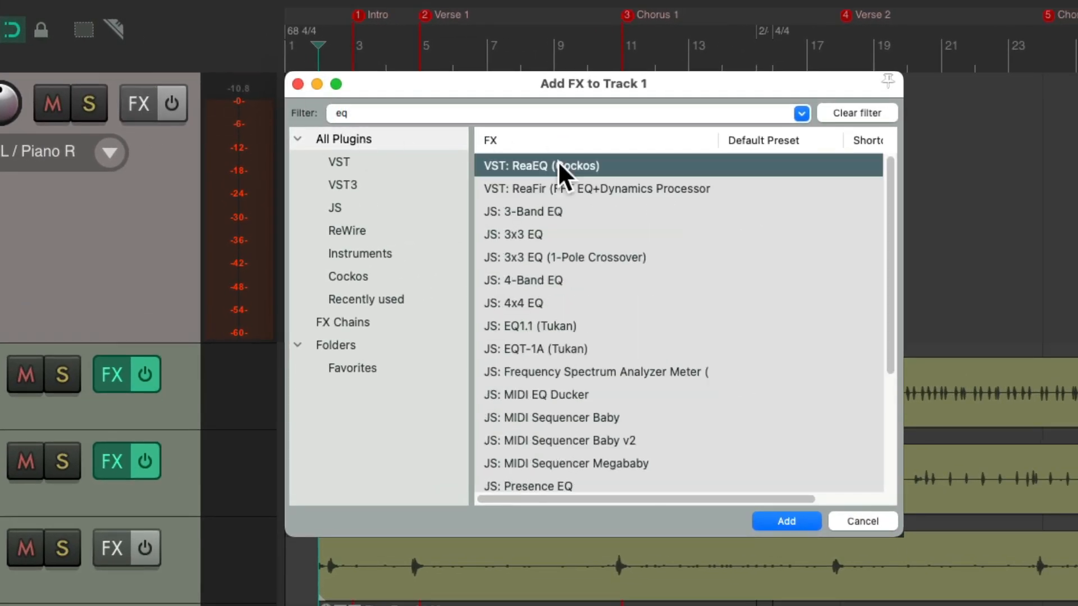
double_click(570, 160)
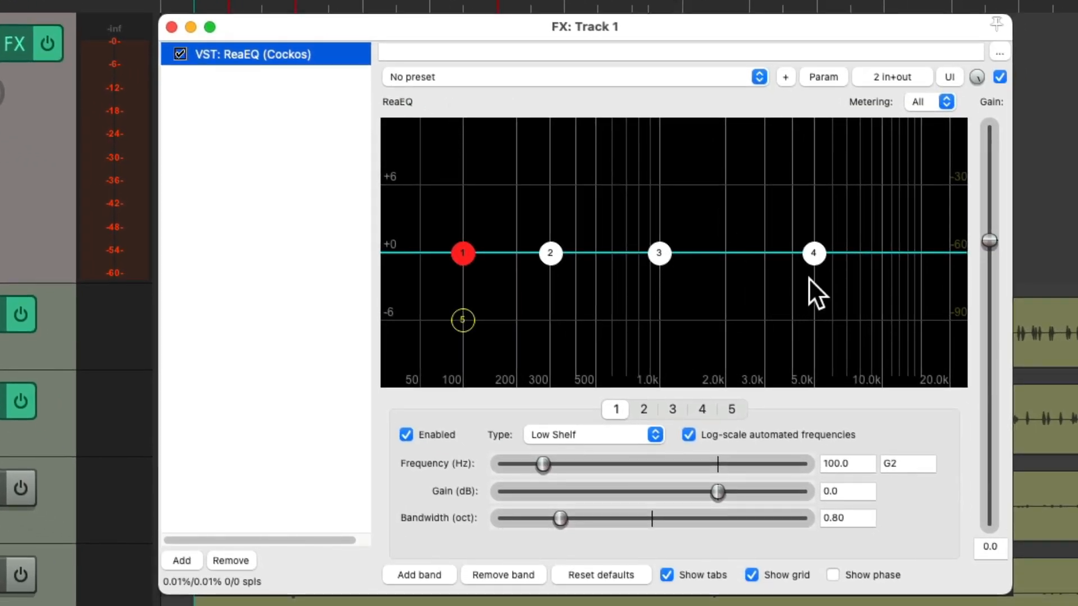
While monitoring the piano, boost EQ band 3 by 1.5 dB at 2098.6 Hz and the high shelf by 3.6 dB at 4230.3 Hz
key("space")
left_click_drag(659, 252, 724, 241)
left_click_drag(813, 253, 786, 226)
left_click_drag(724, 238, 797, 218)
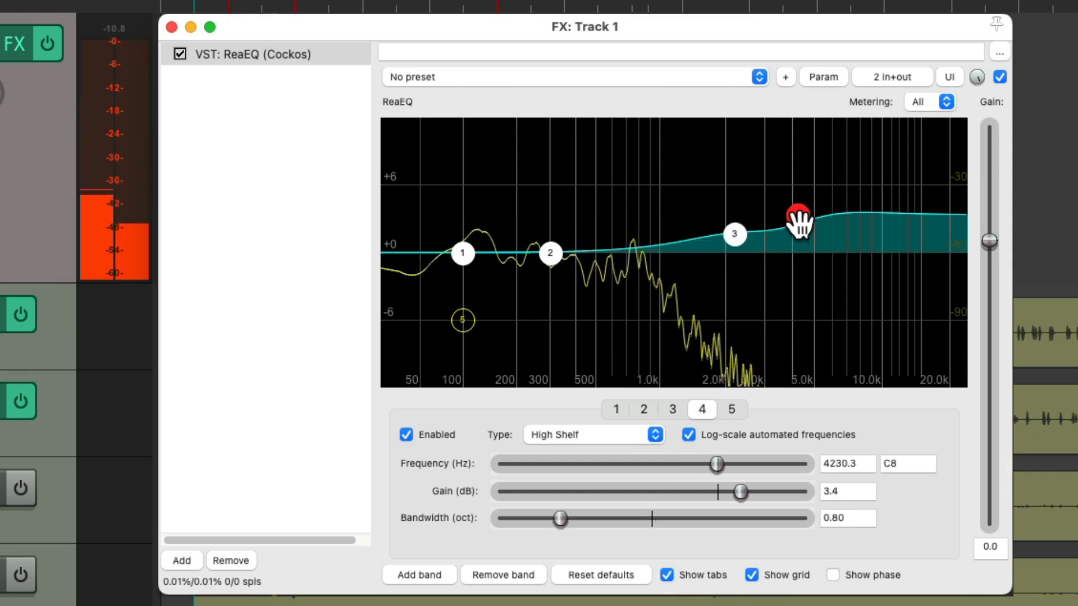
left_click(730, 237)
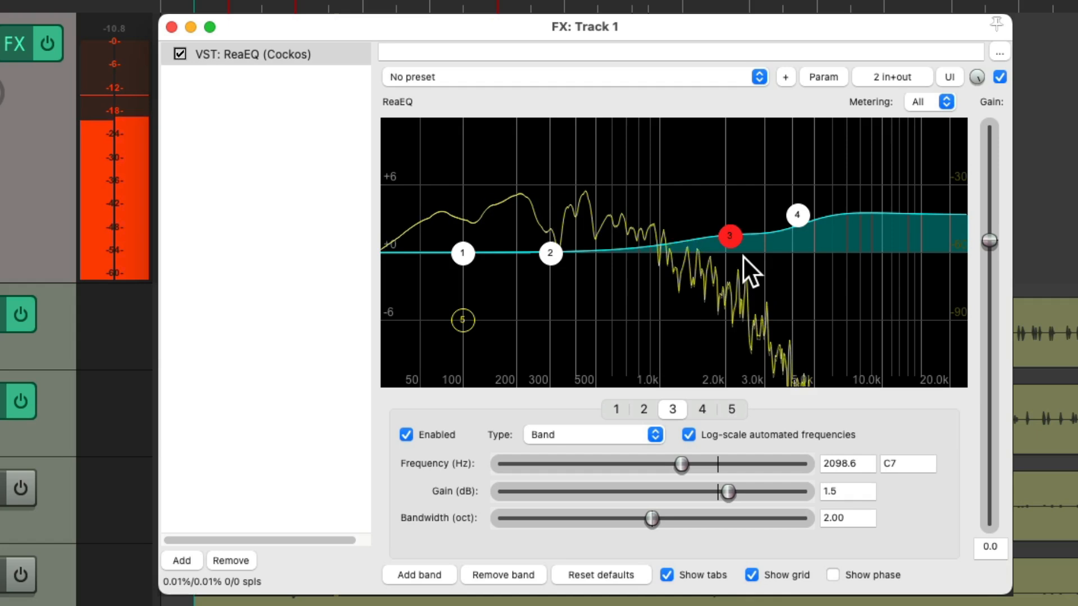
left_click_drag(796, 218, 796, 215)
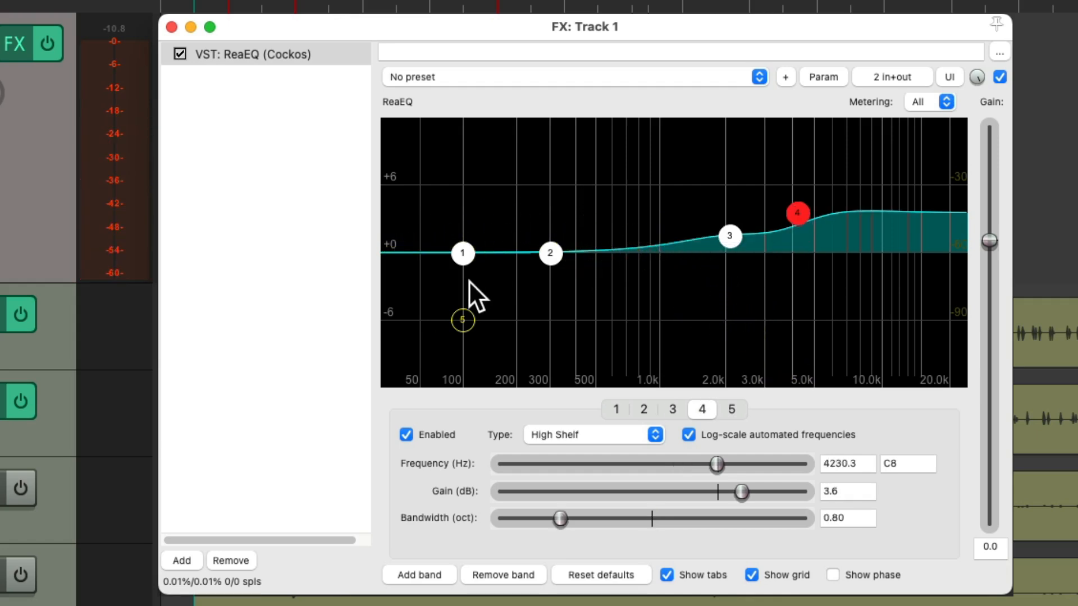
Enable the high-pass band below 100 Hz, raise band 3 to 1.6 dB and the high shelf to 3.8 dB at 4272.1 Hz, and compare with bypass
mouse_move(463, 320)
left_mouse_down()
mouse_move(422, 316)
mouse_move(596, 317)
mouse_move(446, 314)
left_mouse_up()
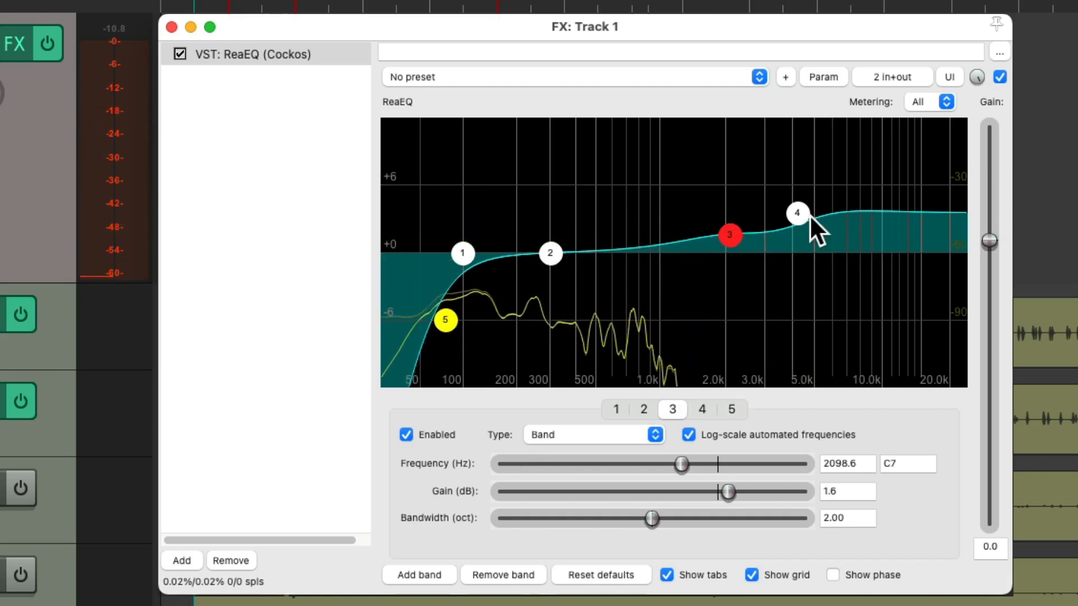
left_click(998, 77)
left_click(998, 77)
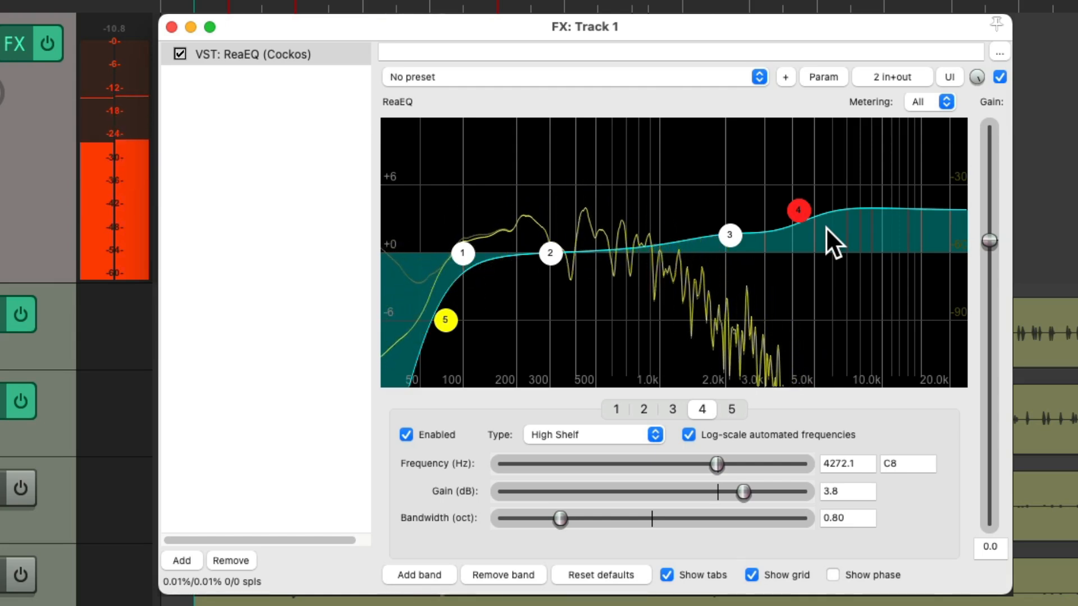
key("space")
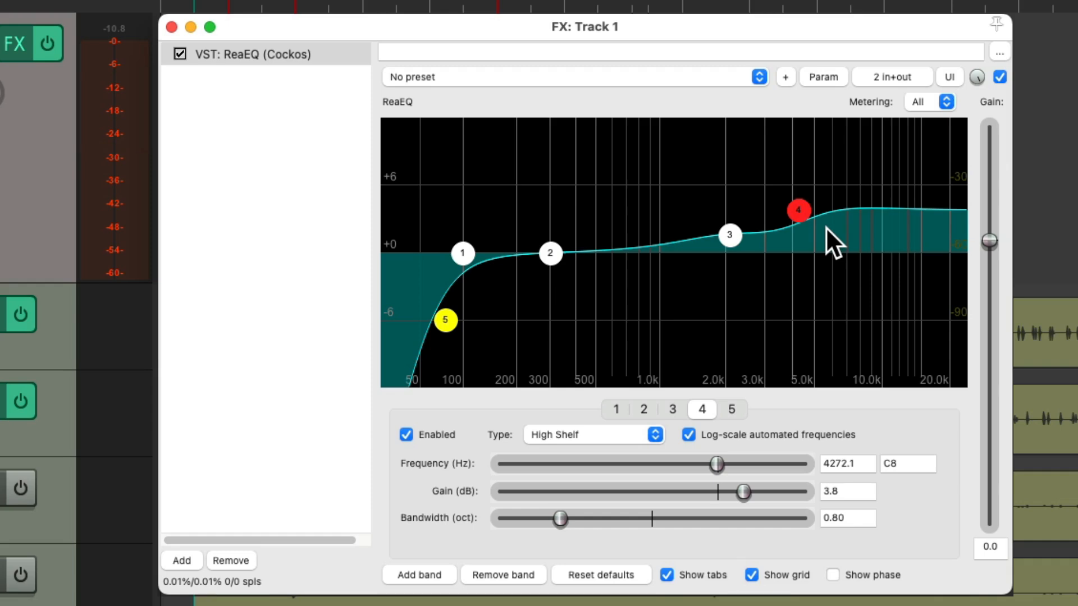
Close the EQ window and name the new track Piano
left_click(171, 27)
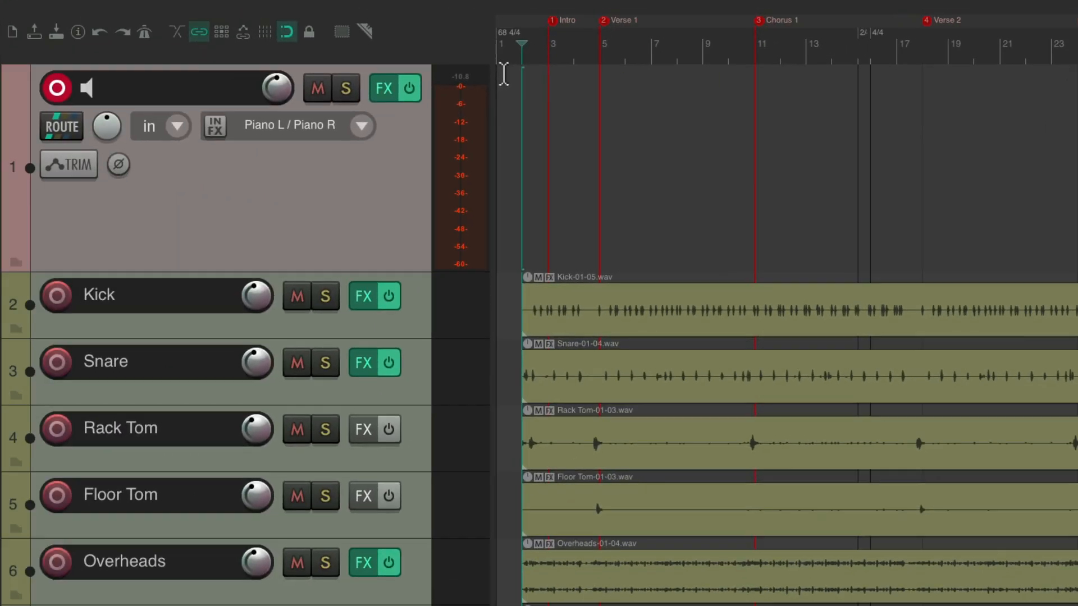
double_click(234, 82)
type("Piano")
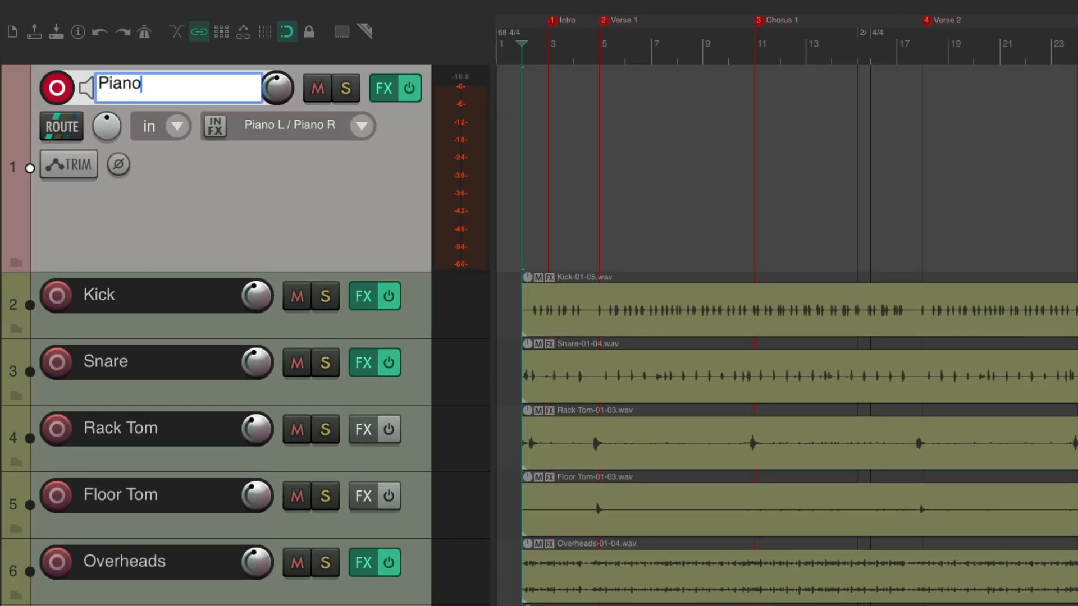
key("Return")
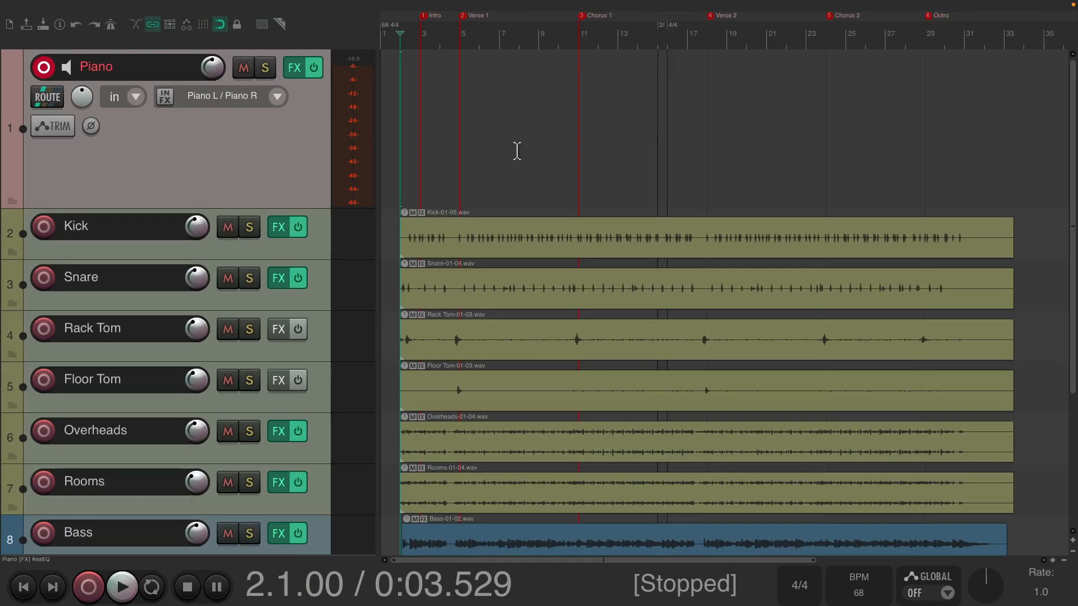
Record a full-song piano take from bar 2 to past bar 33's approach, keep it, and disarm the Piano track
key("ctrl+r")
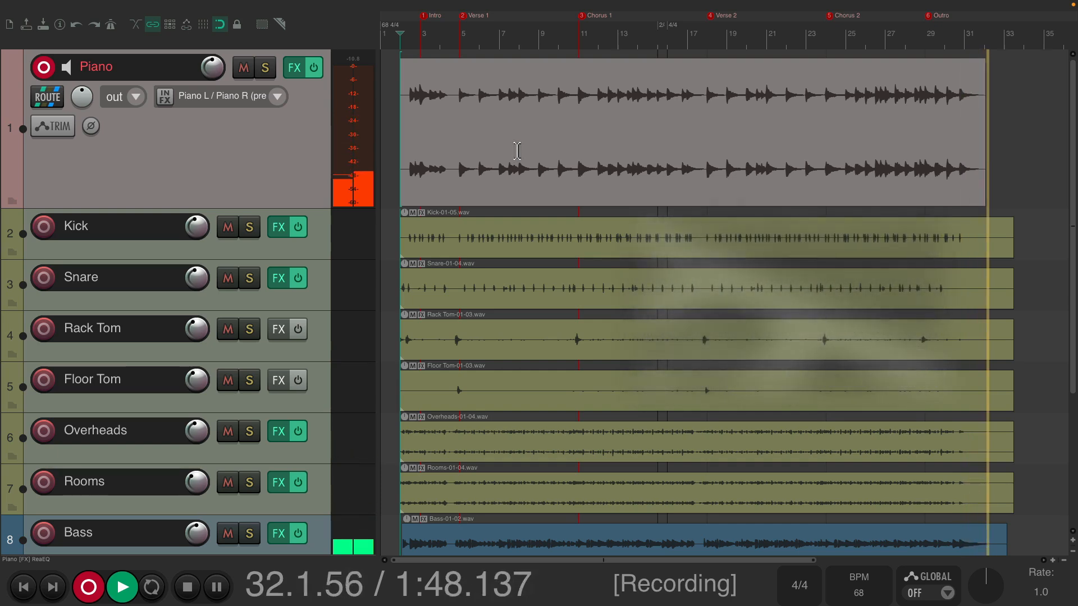
key("space")
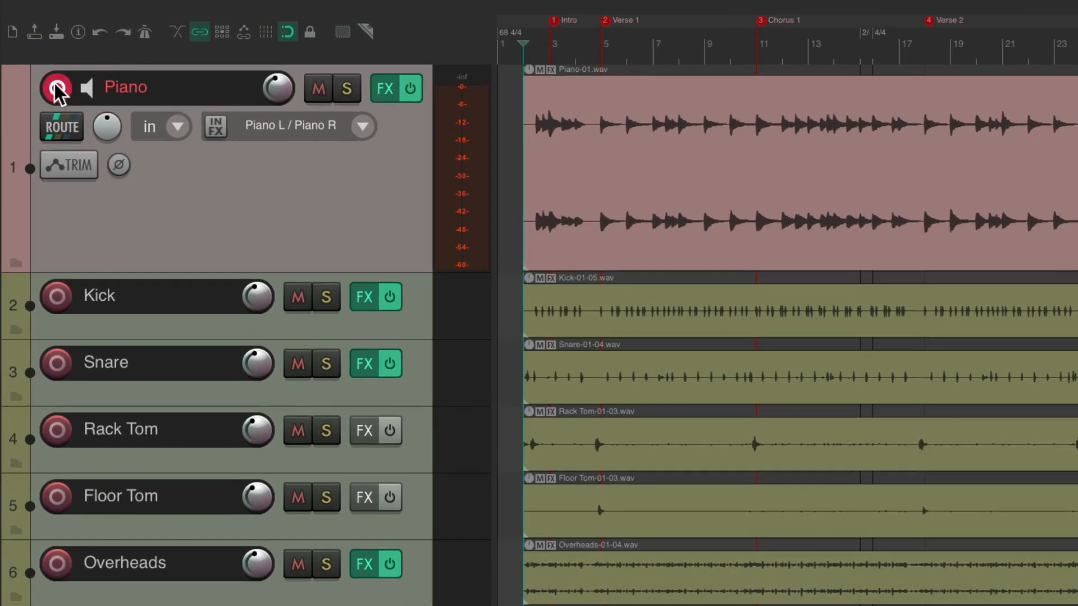
left_click(41, 65)
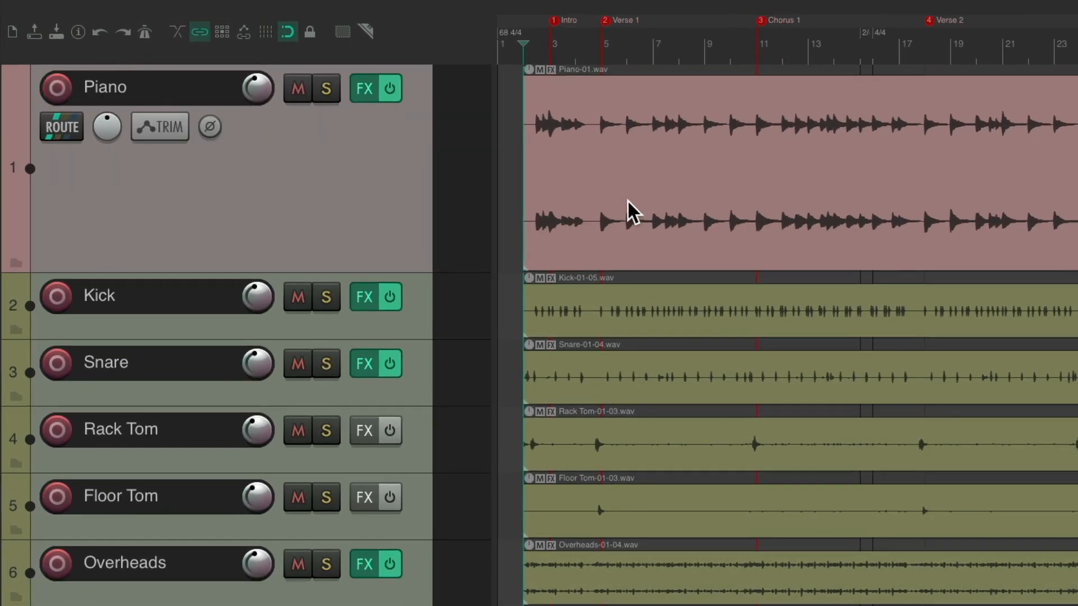
Rename the aliased audio input Piano L to Guitar Amp Mic in the preferences and accept the changes
key("super+comma")
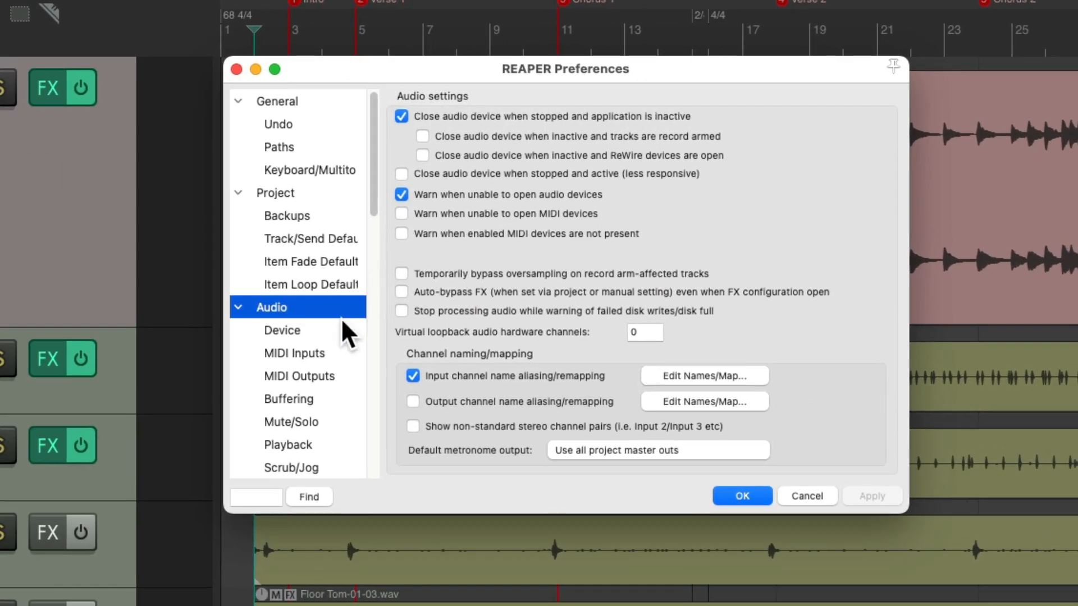
left_click(667, 376)
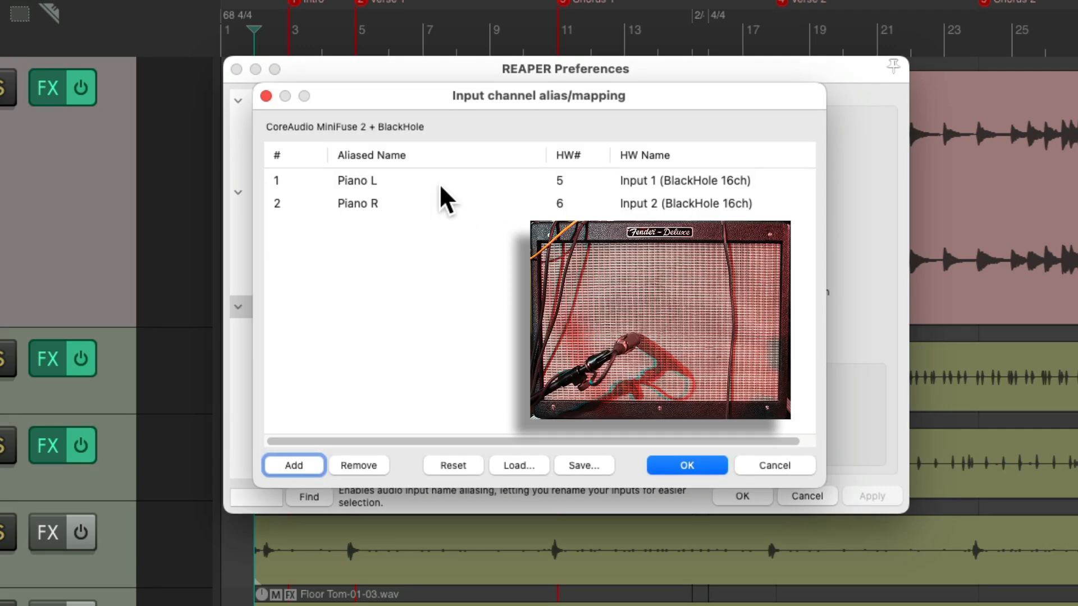
left_click(419, 180)
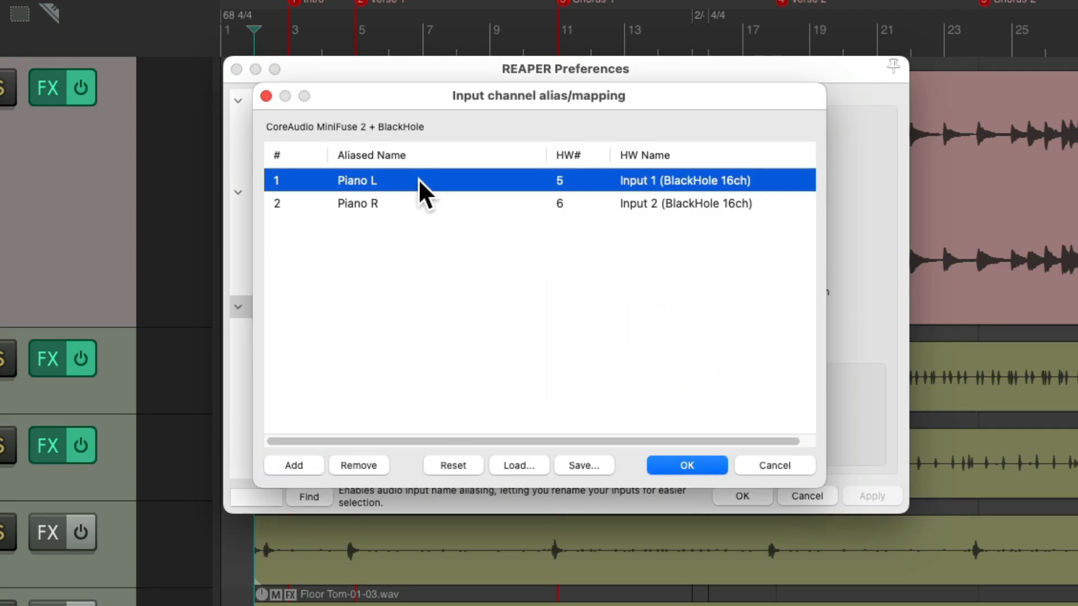
double_click(418, 180)
key("Tab")
type("Guitar Amp")
key("Return")
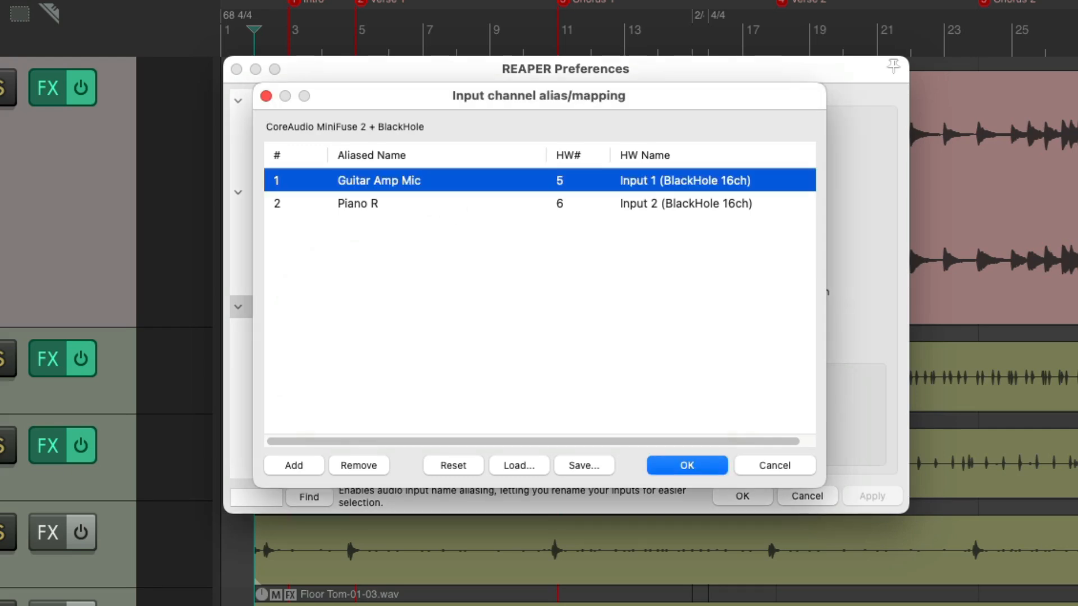
key("Return")
key("Return")
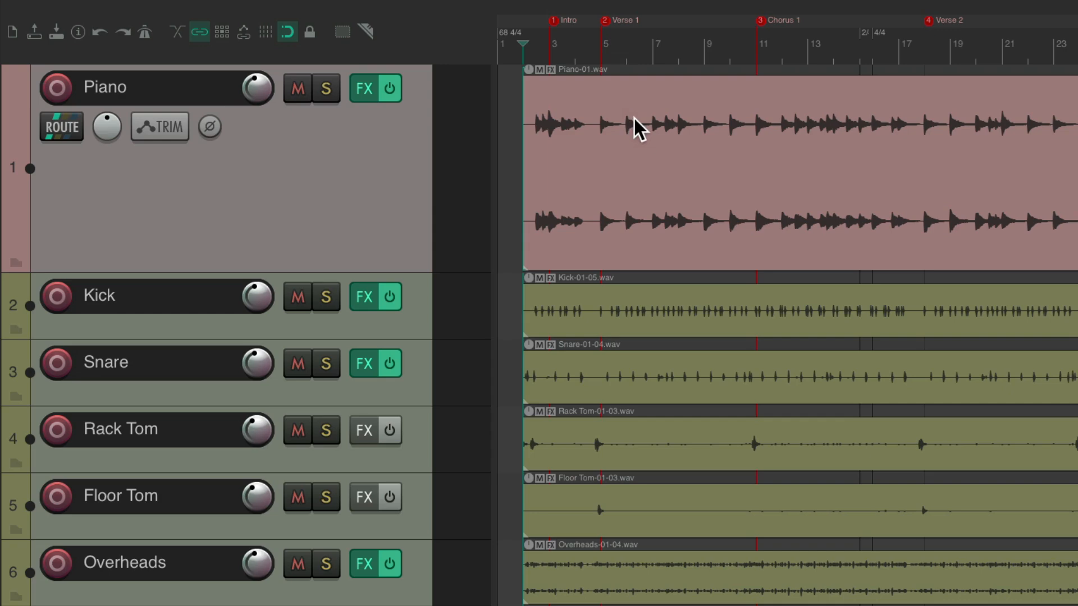
Collapse the Piano track, insert a new track above it, and make the new track taller
double_click(370, 175)
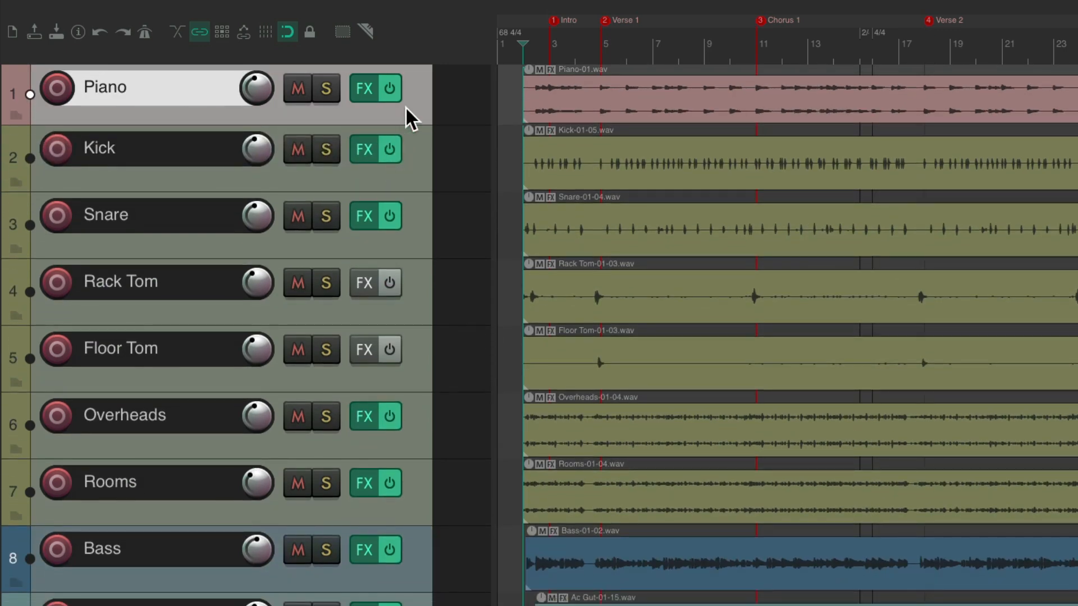
key("super+t")
left_click_drag(407, 141, 431, 76)
left_click_drag(422, 124, 414, 368)
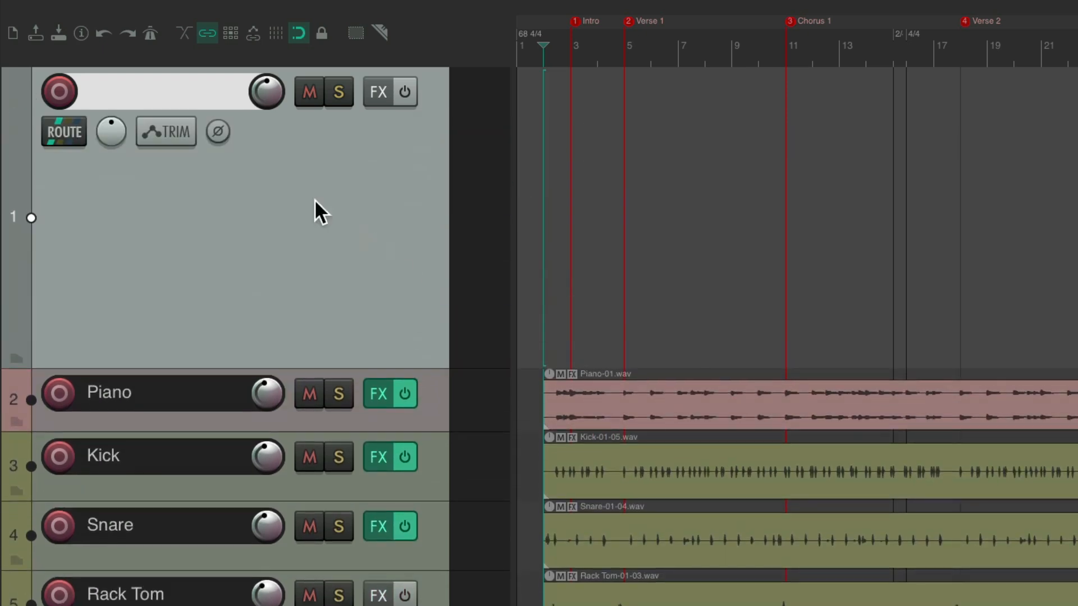
Arm the new track for recording and name it Elec Guitar
left_click(60, 91)
double_click(133, 92)
type("Elec Guitar")
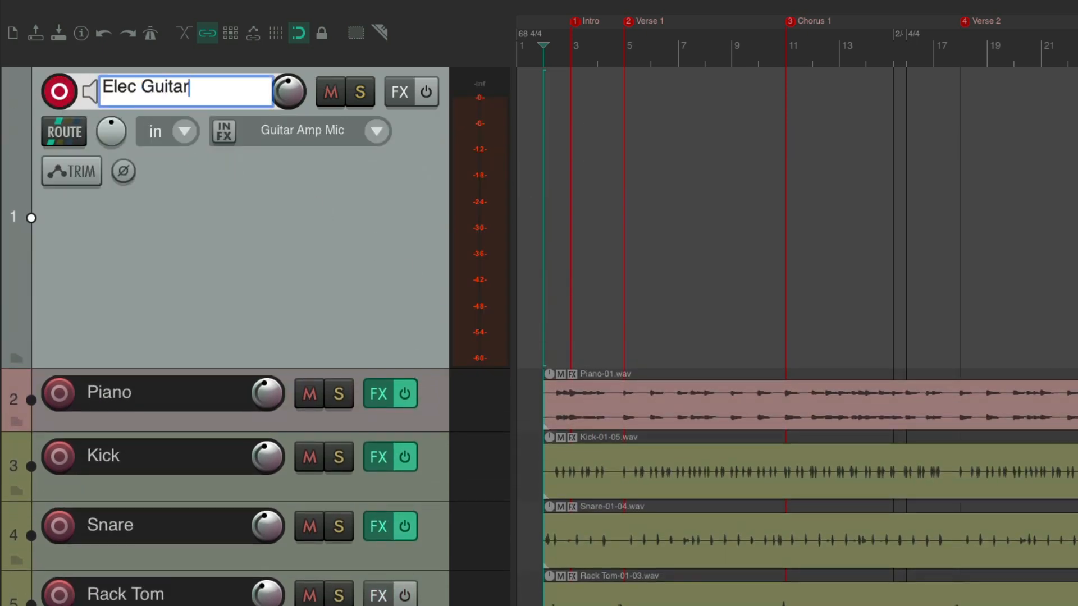
key("Return")
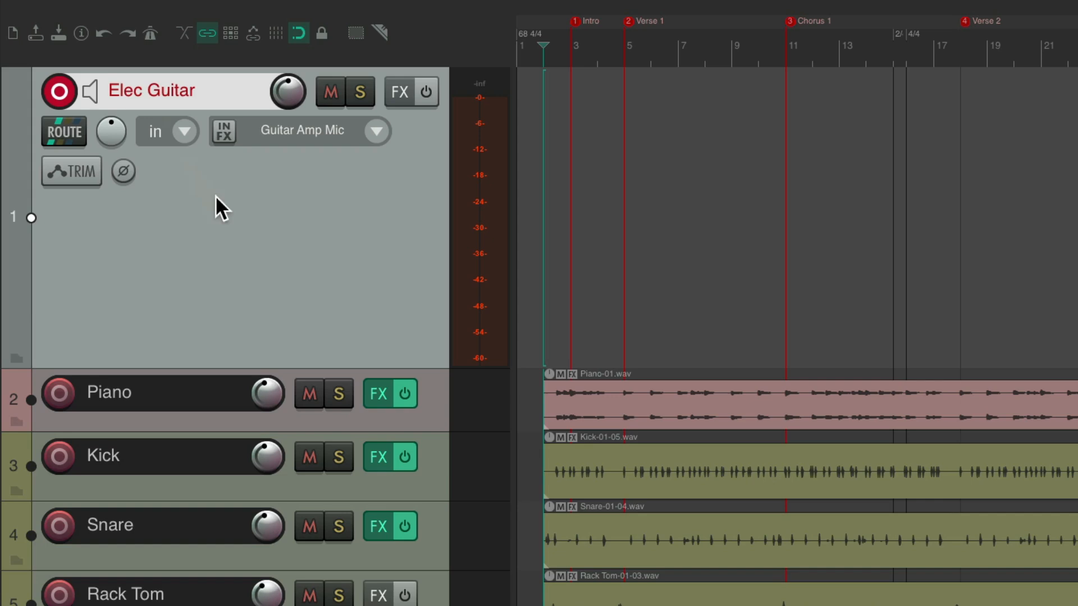
Color the Elec Guitar track dark green and set its mono input to Guitar Amp Mic
key("shift+c")
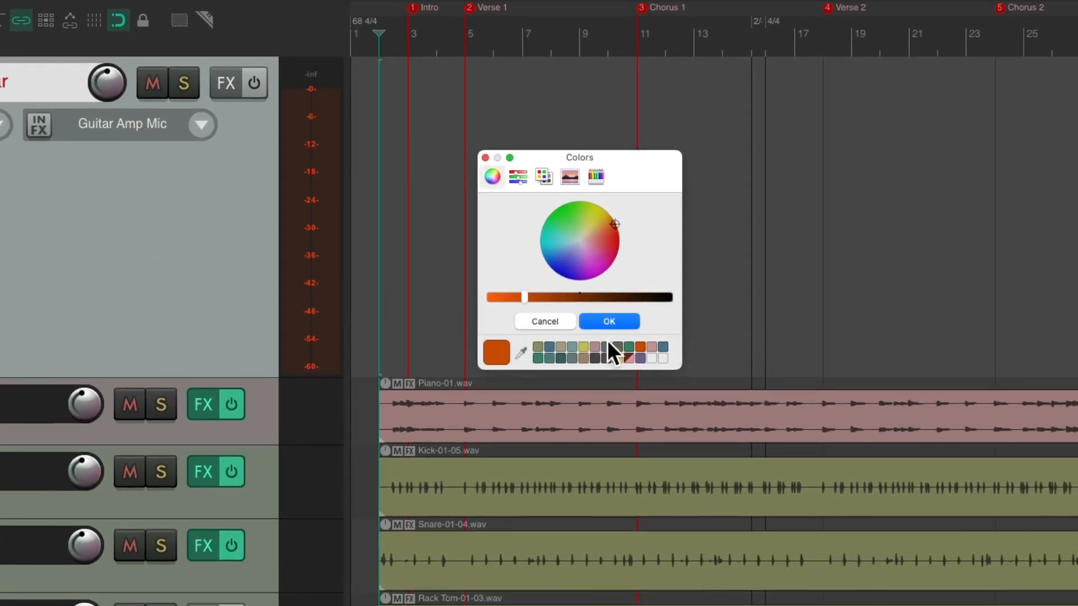
left_click(629, 347)
left_click(617, 320)
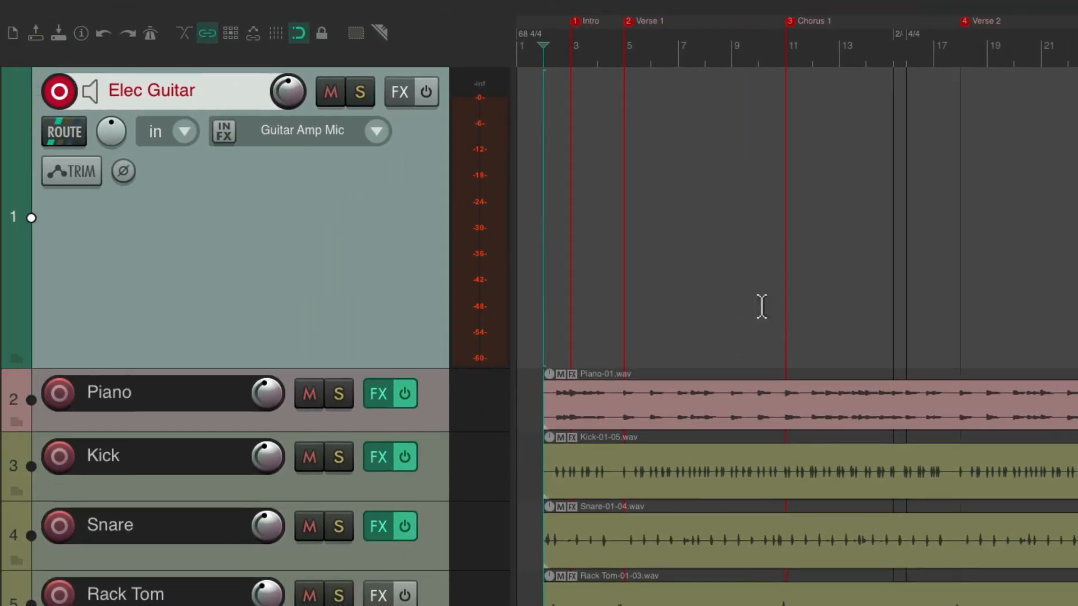
left_click(371, 133)
mouse_move(386, 146)
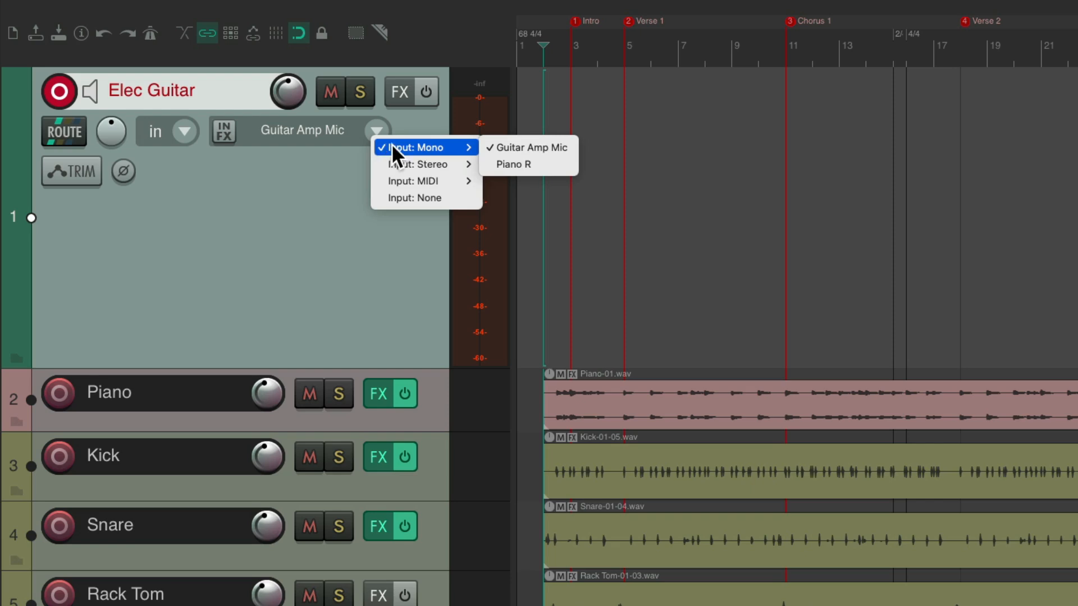
left_click(485, 146)
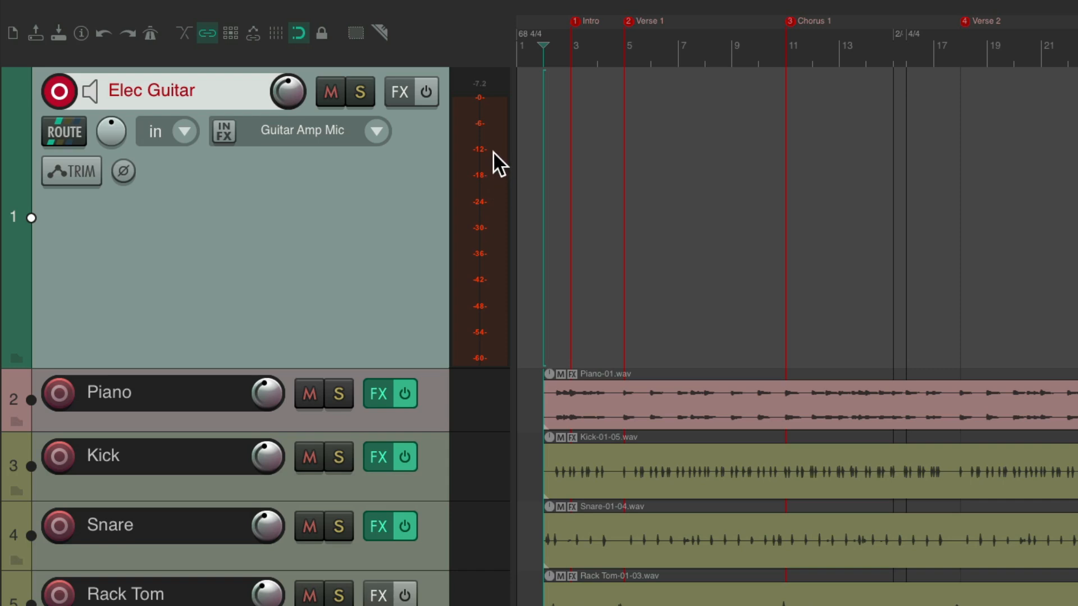
Find the EQ plugins and add VST: ReaEQ (Cockos) to the Elec Guitar track
left_click(402, 92)
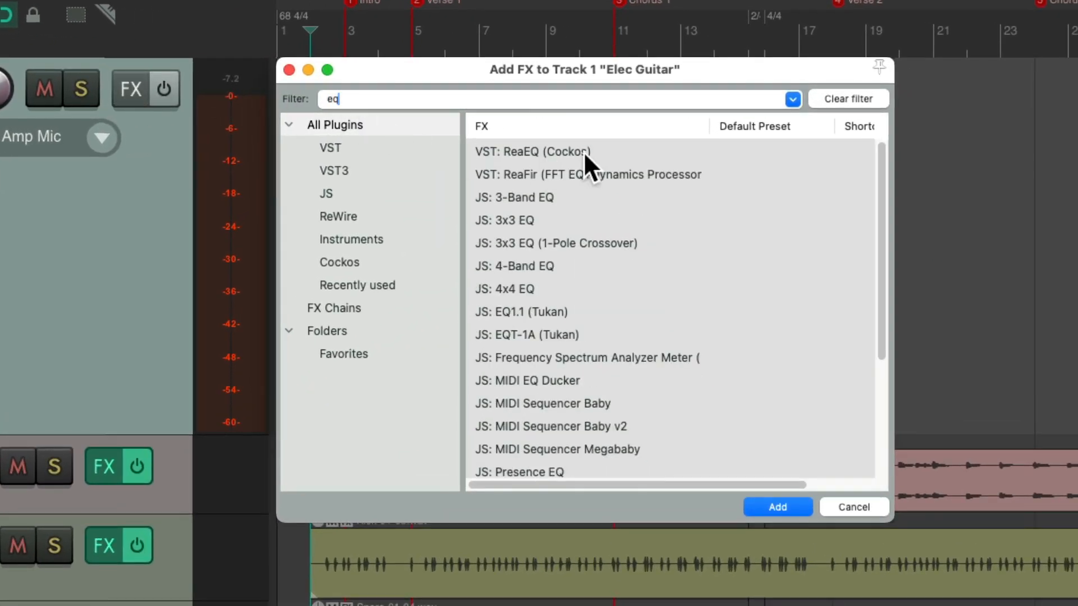
left_click(584, 151)
double_click(615, 154)
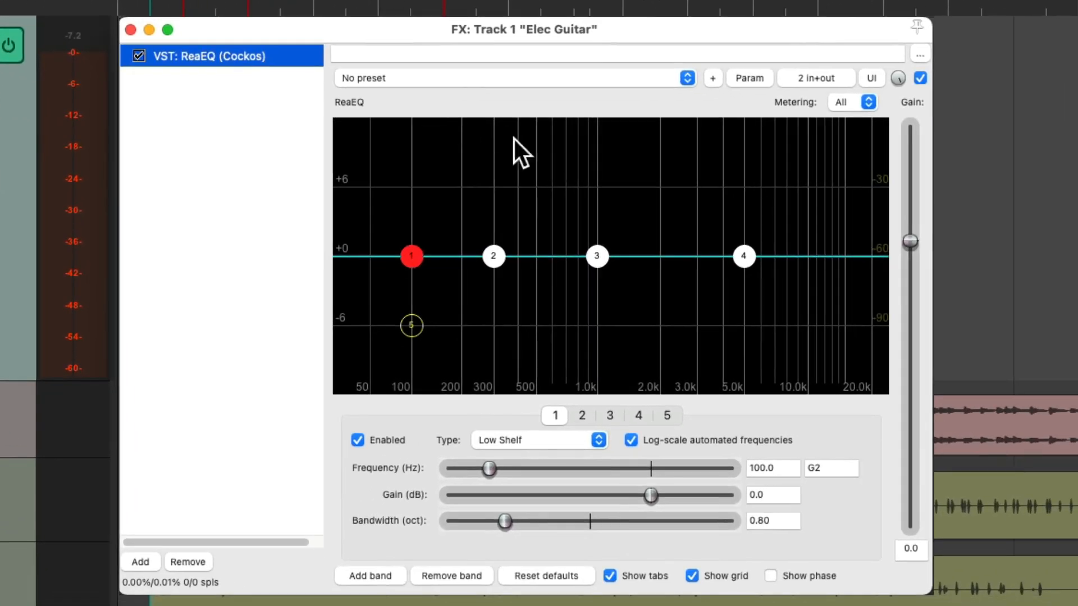
While monitoring the guitar, boost EQ band 3 by 2.0 dB at 2314.8 Hz, comparing the sound with bypass
left_click_drag(594, 256, 666, 229)
key("space")
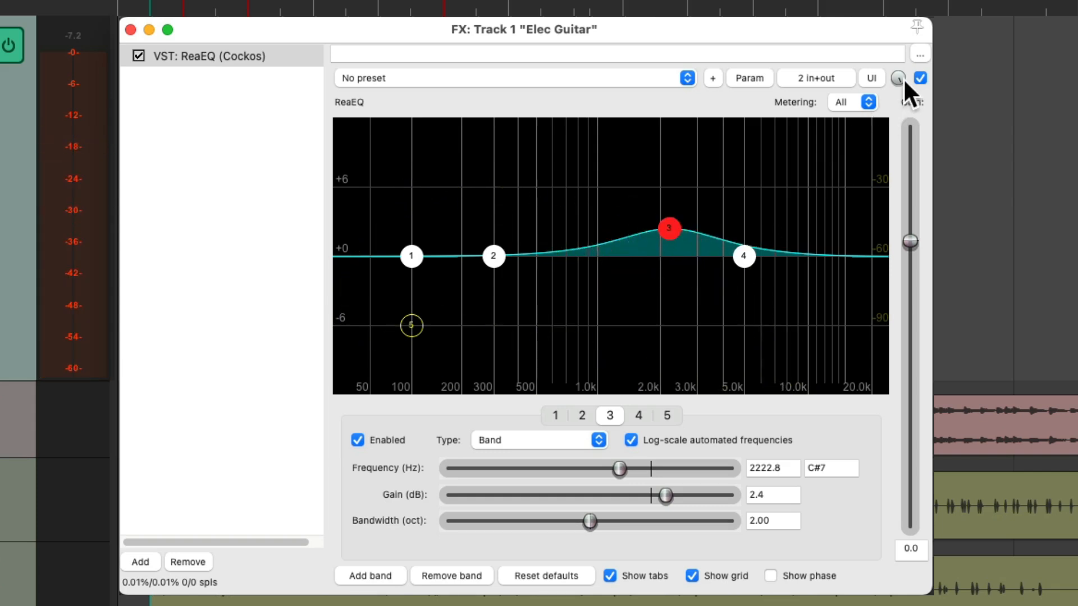
left_click(920, 77)
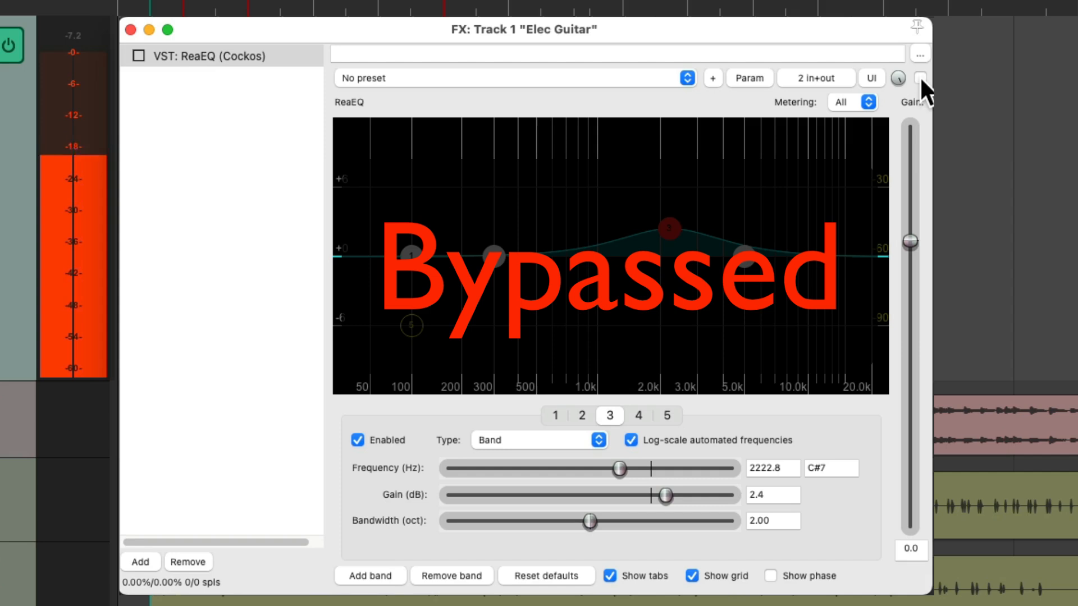
left_click(920, 77)
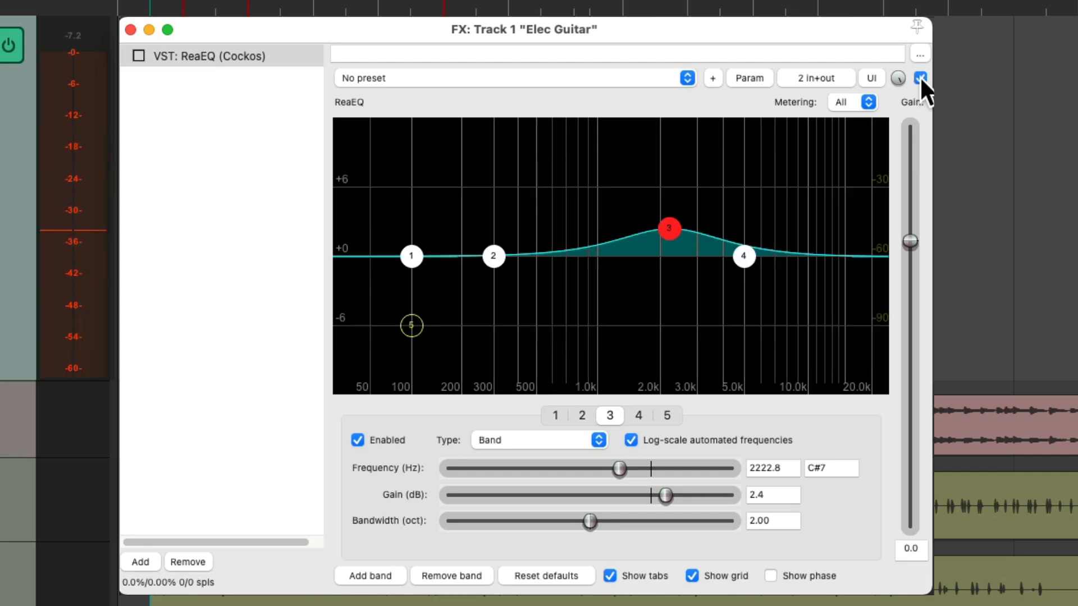
key("space")
left_click_drag(671, 239, 672, 239)
key("space")
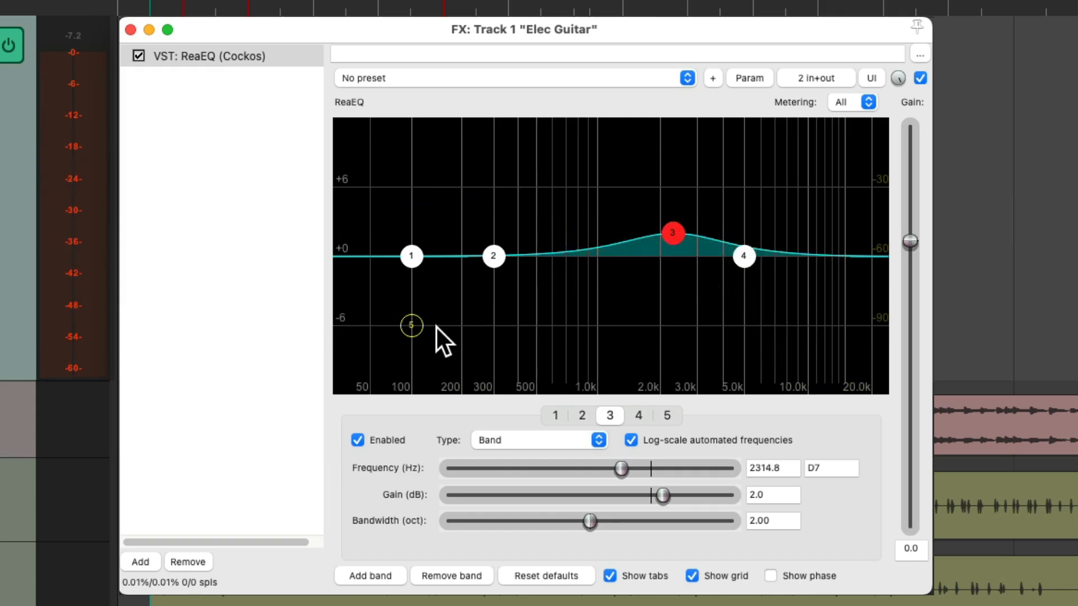
Enable high-pass band 5 at 95.7 Hz and audition the guitar through it
double_click(411, 325)
mouse_move(412, 319)
left_mouse_down()
mouse_move(440, 316)
mouse_move(404, 316)
mouse_move(401, 326)
left_mouse_up()
key("space")
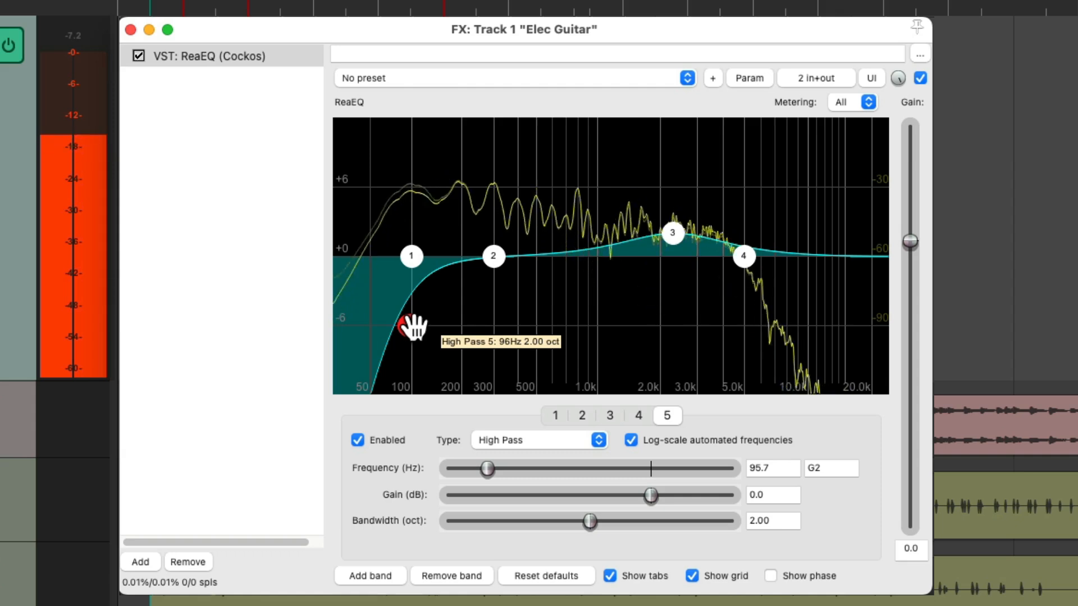
key("space")
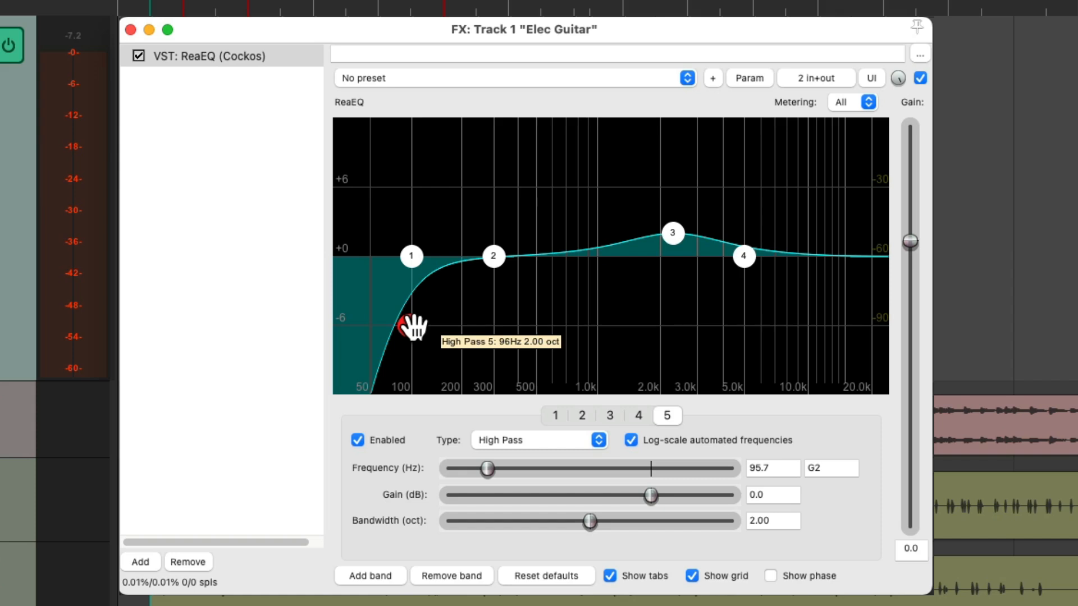
Lower the EQ's output gain to -1.0 dB while monitoring the guitar, and close the effects window
key("space")
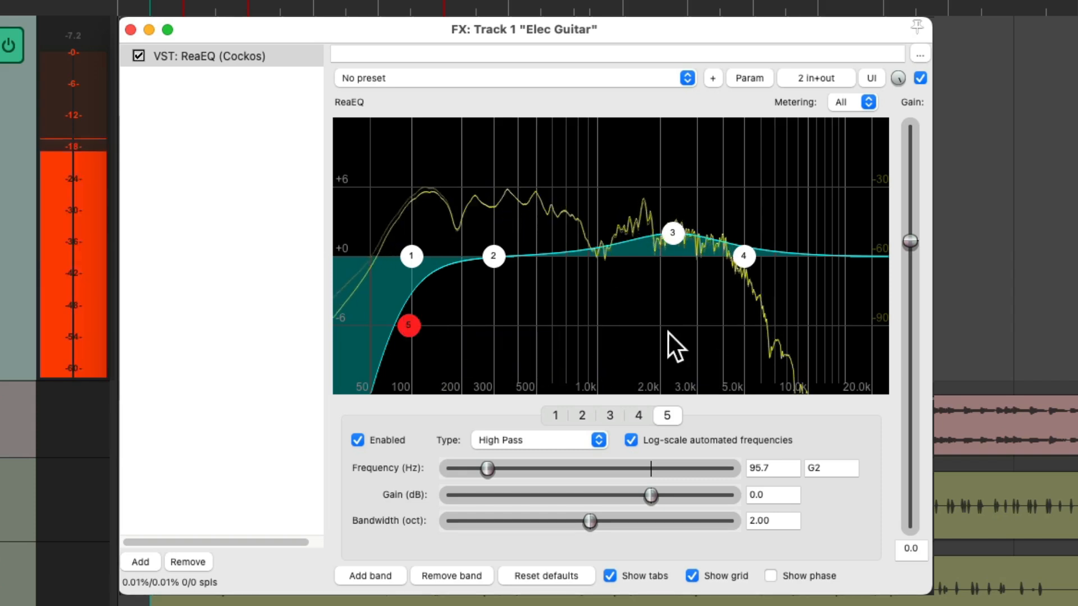
left_click_drag(909, 241, 908, 249)
key("space")
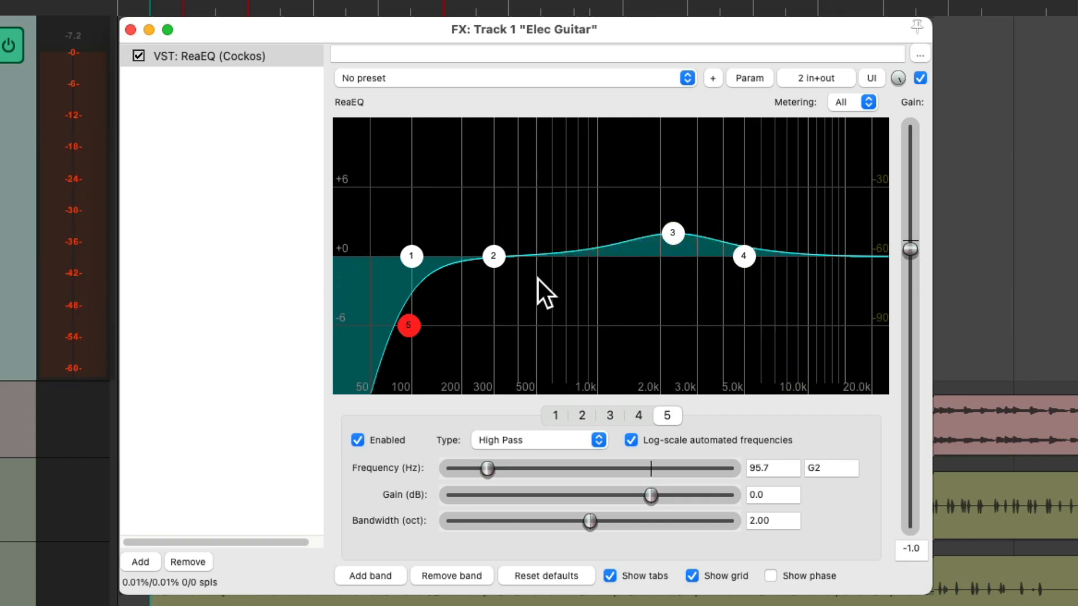
left_click(130, 29)
Record a full-song electric guitar take from bar 2, stop and keep it after bar 32, and disarm the track
key("super+r")
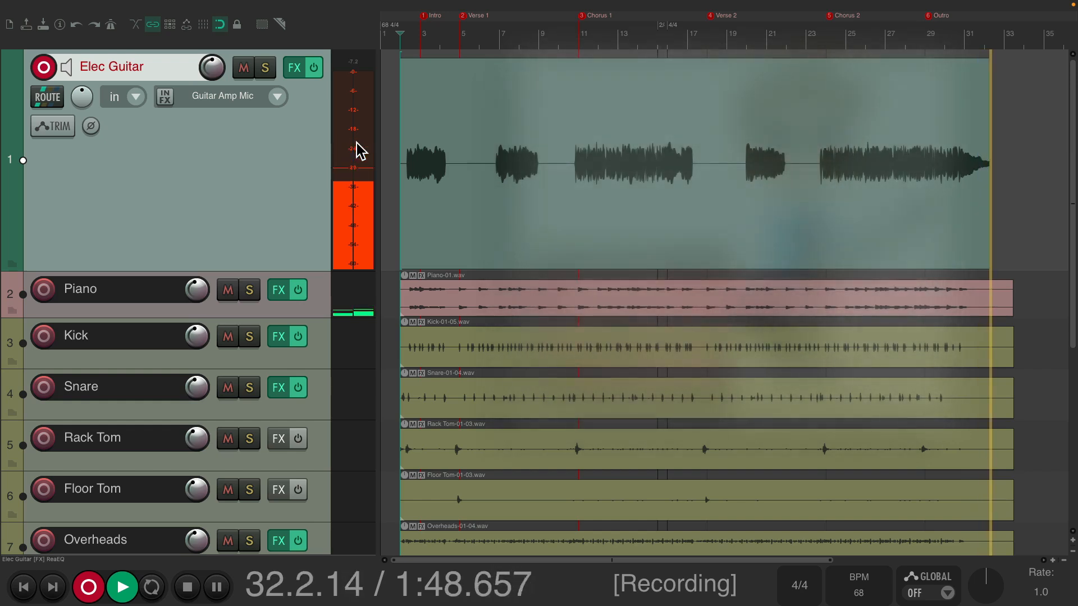
key("space")
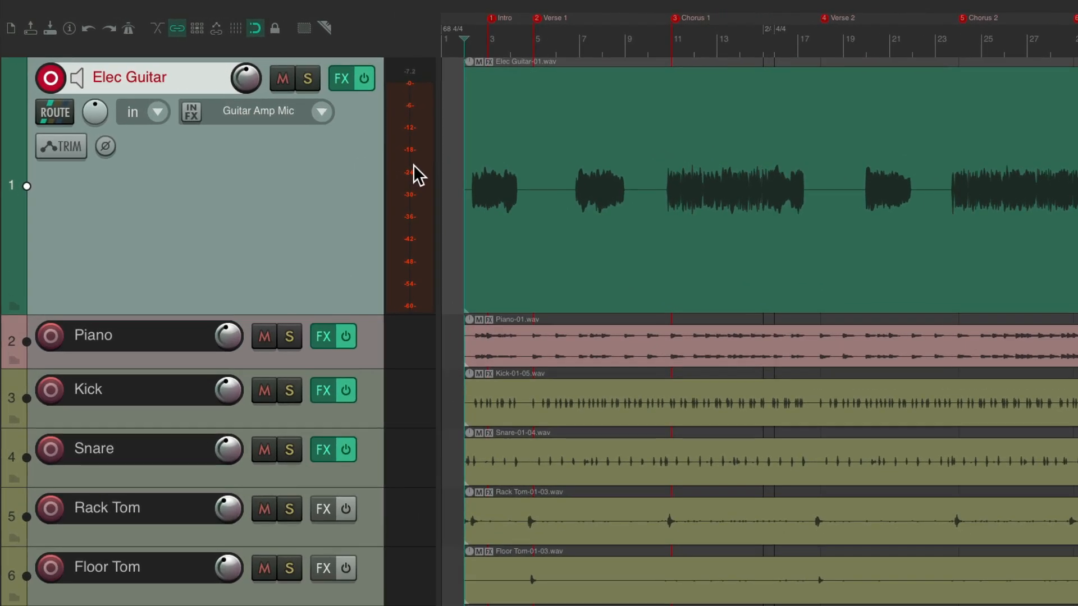
left_click(51, 76)
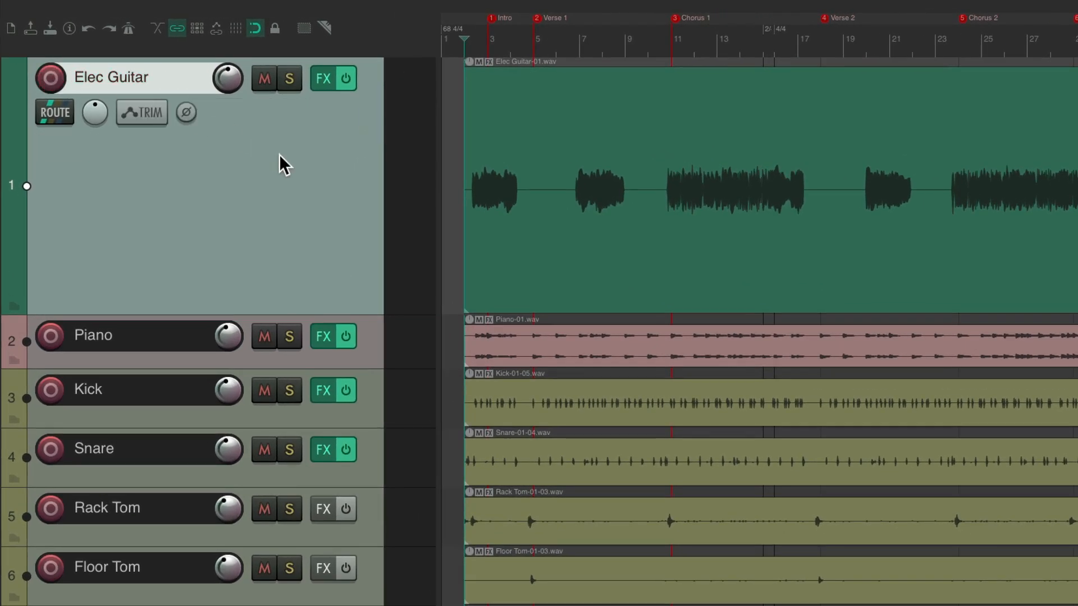
Duplicate the Elec Guitar track together with its recorded take
right_click(278, 154)
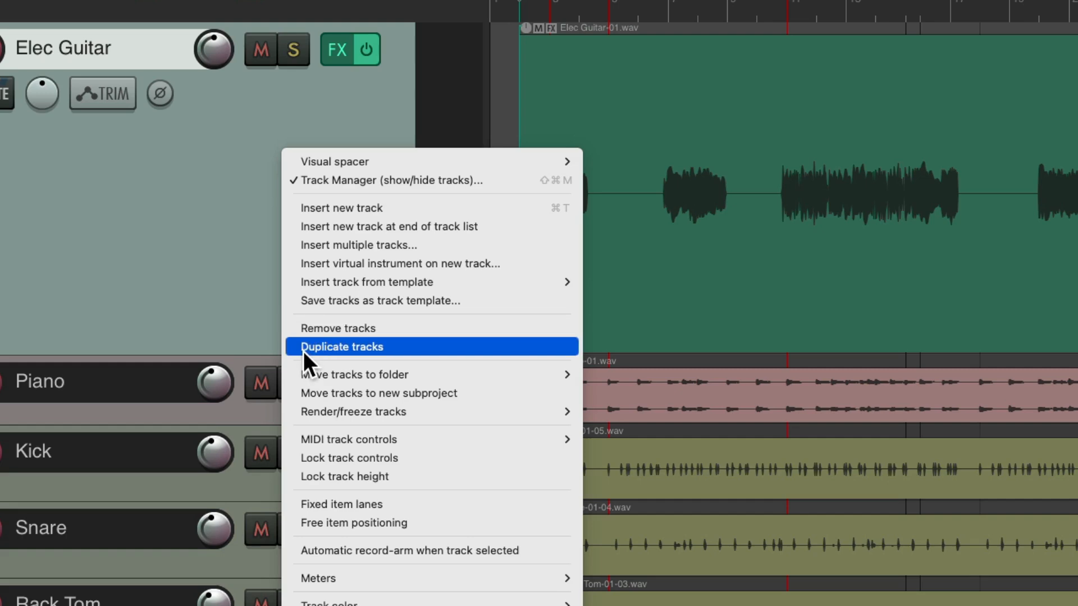
left_click(296, 348)
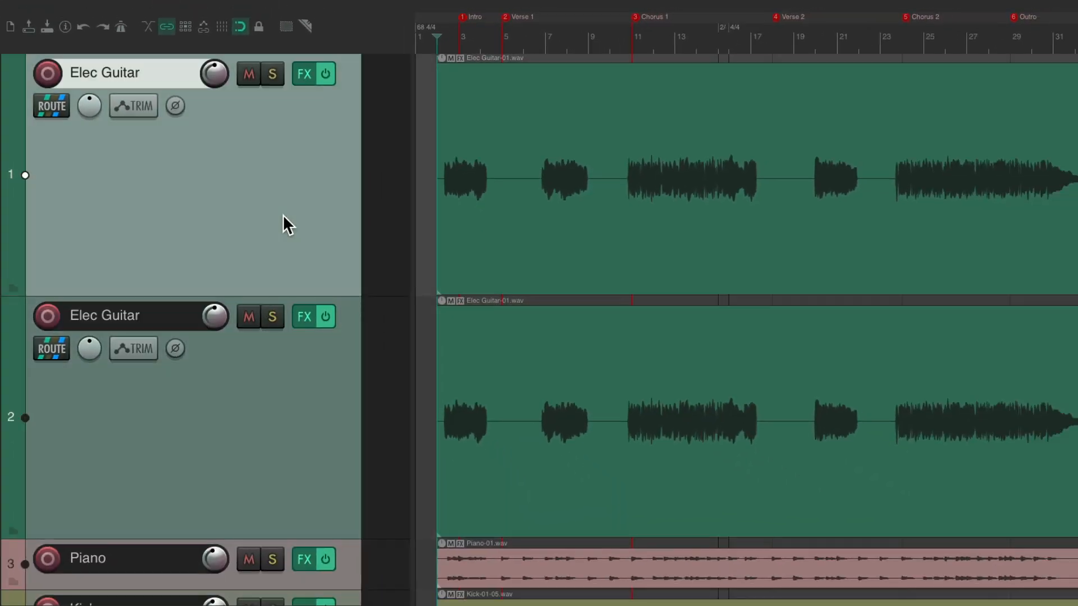
left_click(301, 375, "shift")
scroll(320, 161, "down", 5)
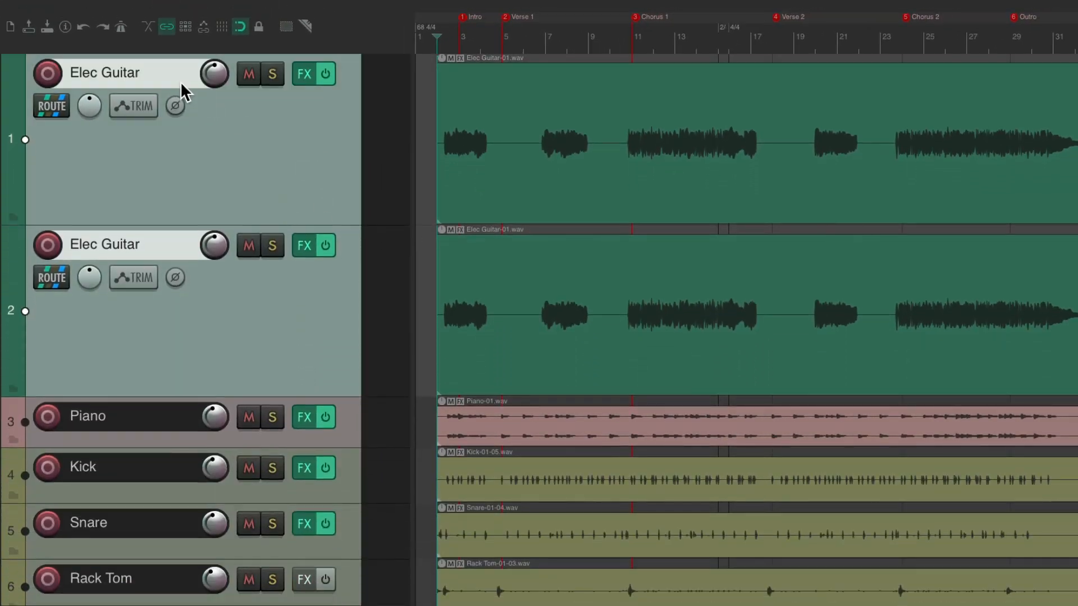
Rename the two electric guitar tracks Elec Guitar L and Elec Guitar R
double_click(174, 79)
type("L")
key("Tab")
type("R")
key("Return")
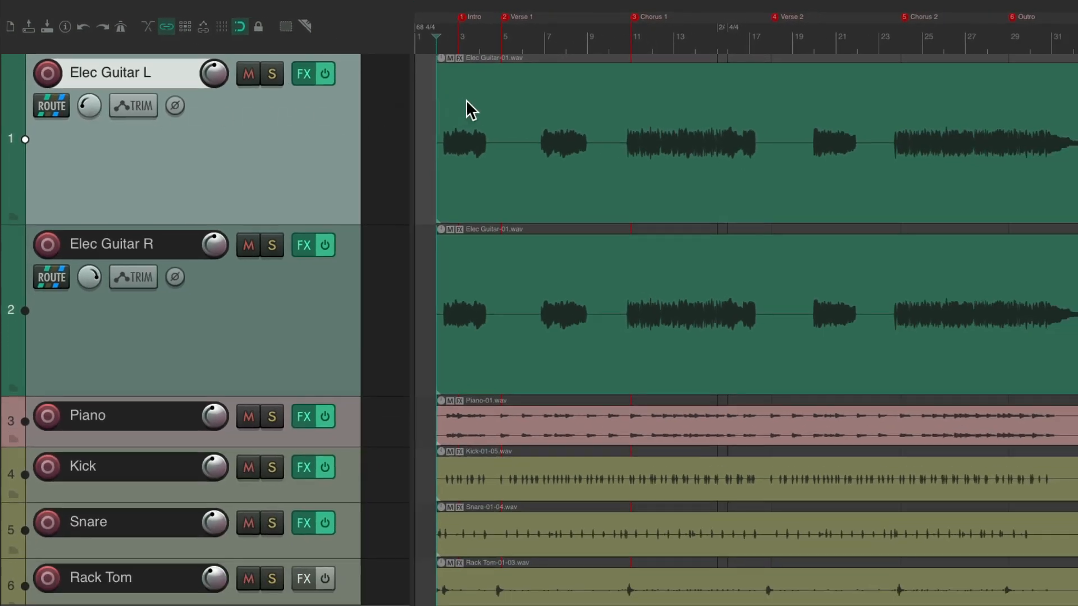
Replace the copied take on Elec Guitar L with a newly recorded full-song take from bar 2, stopping after bar 32
left_click(469, 109)
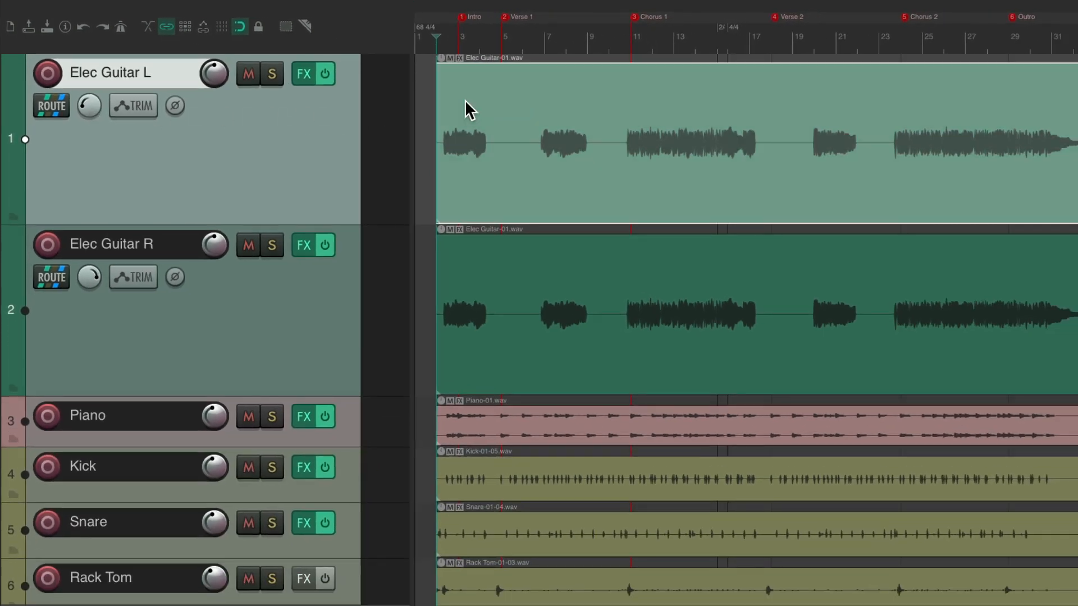
key("Delete")
left_click(47, 73)
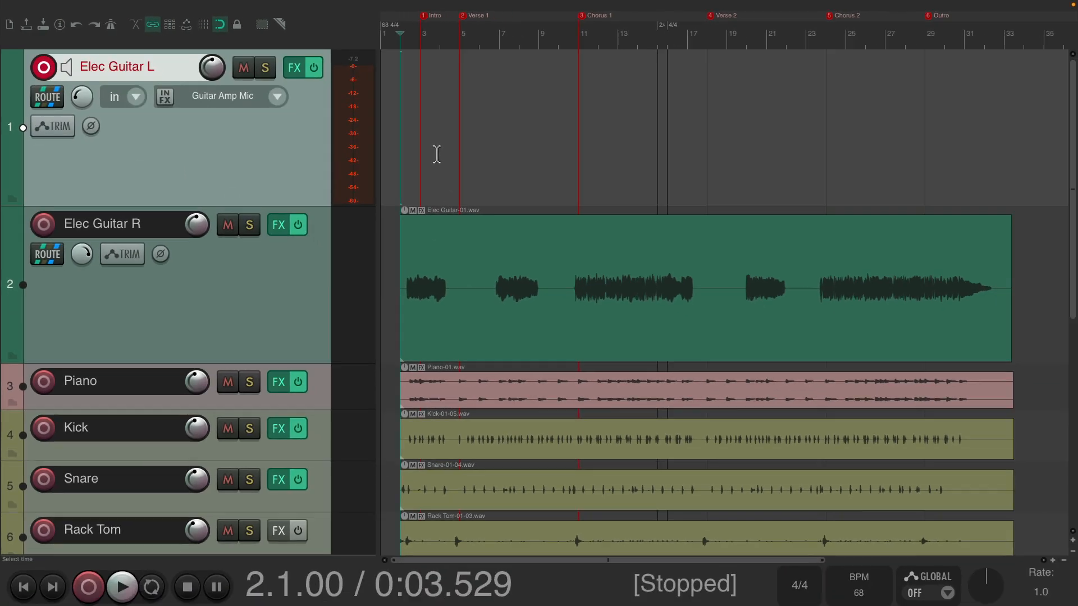
key("ctrl+r")
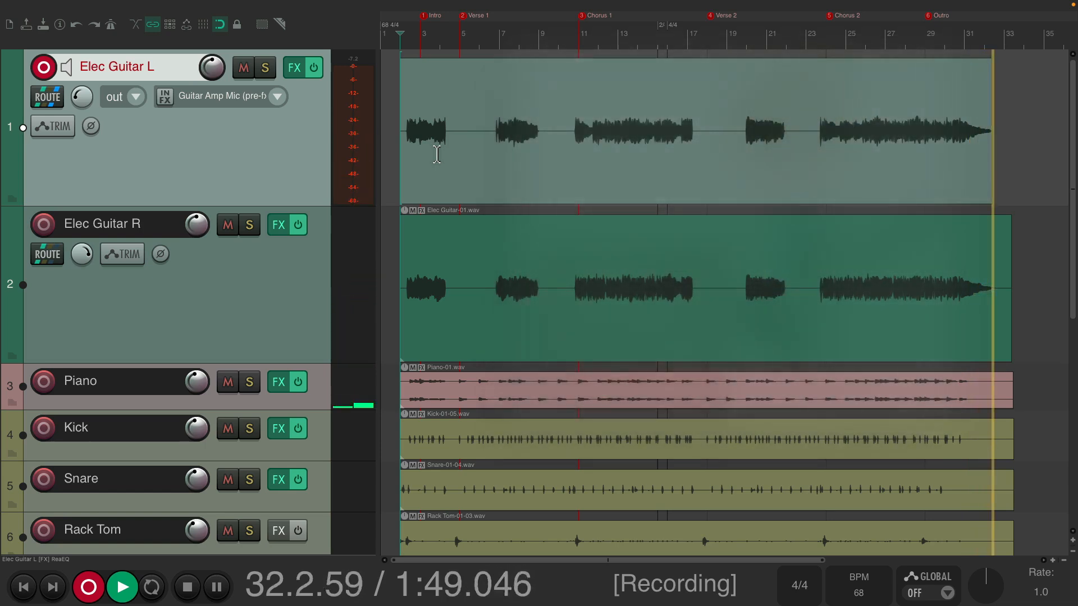
key("space")
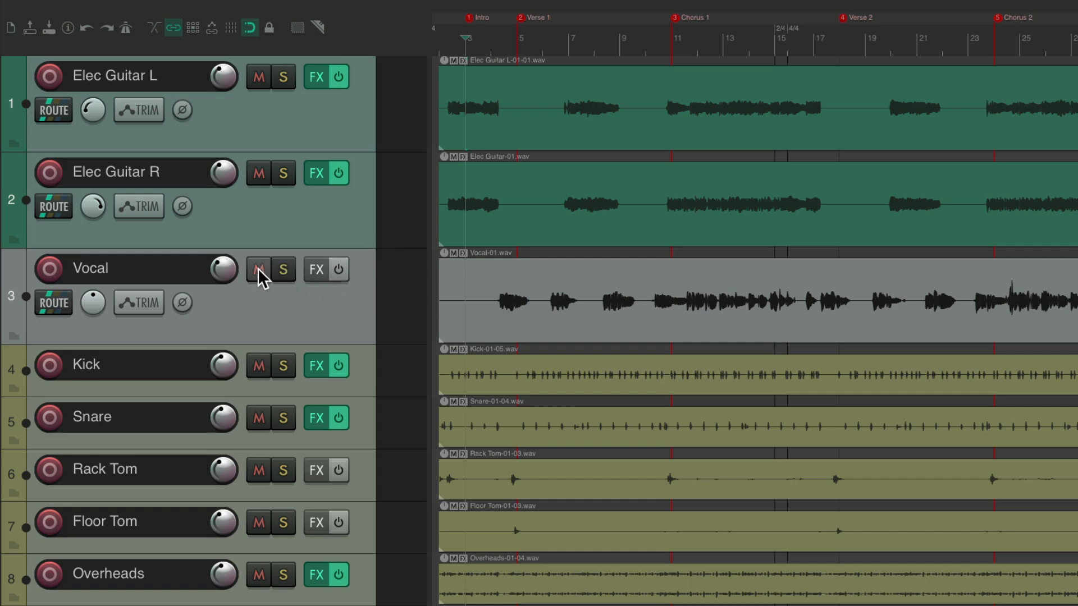
Mute the Vocal track and duplicate the Elec Guitar L track
left_click(260, 269)
left_click(348, 127)
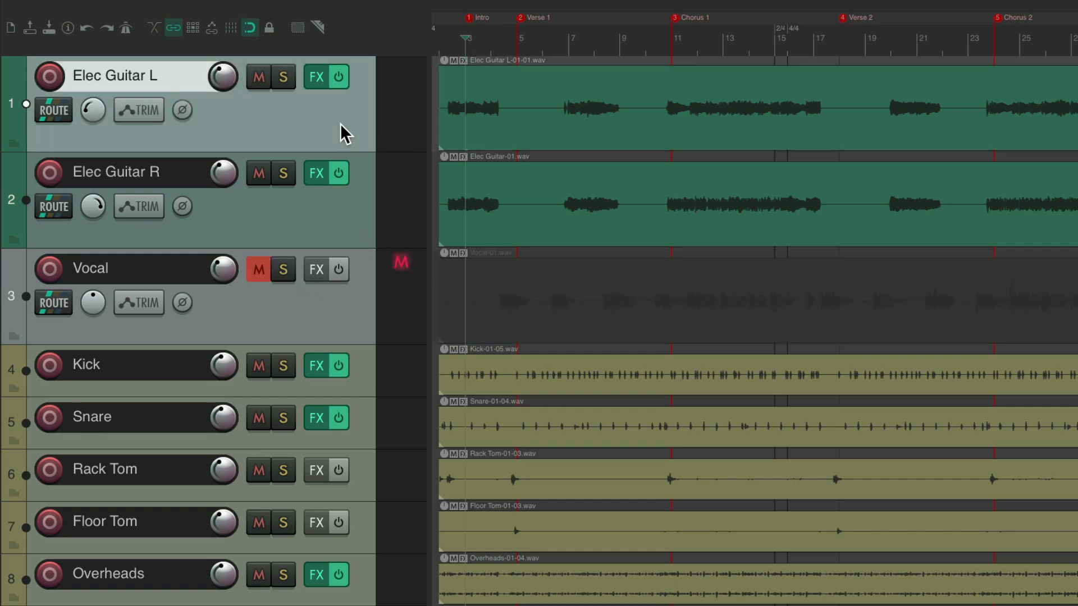
right_click(340, 124)
left_click(342, 274)
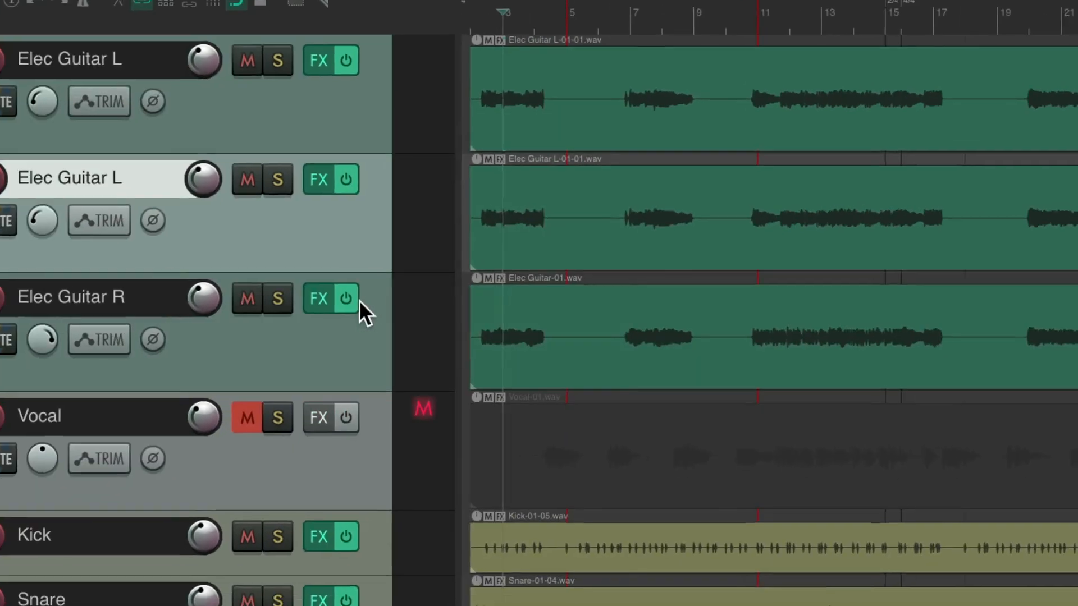
Make the upper Elec Guitar L track taller and delete the copied take on it
left_click_drag(391, 169, 389, 277)
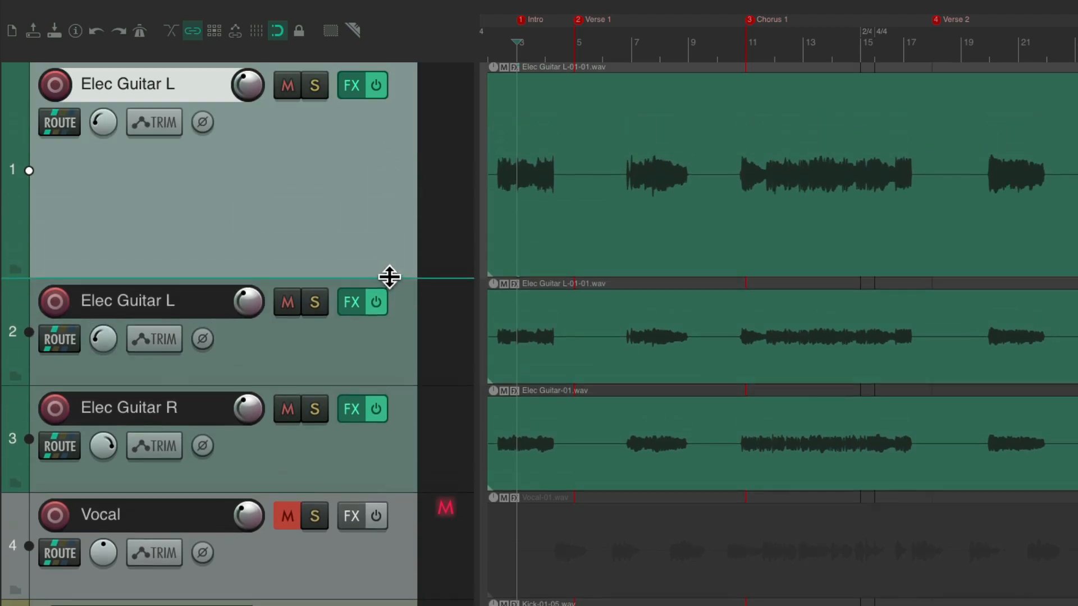
left_click(591, 126)
key("Delete")
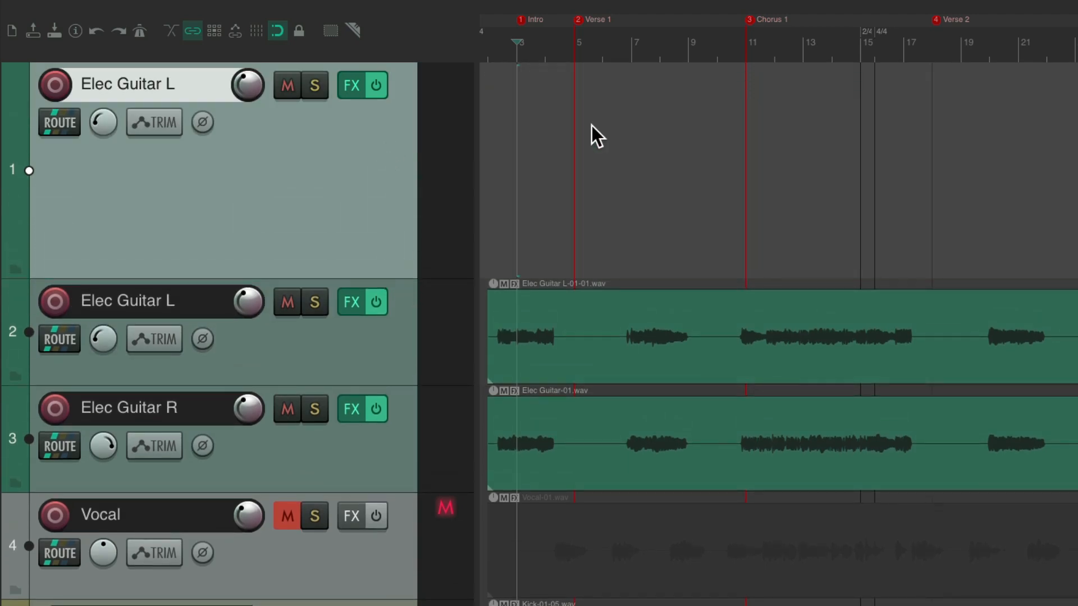
Rename the emptied top track Mod Guitar and change its track colour to pink
double_click(190, 93)
type("Mod Guitar")
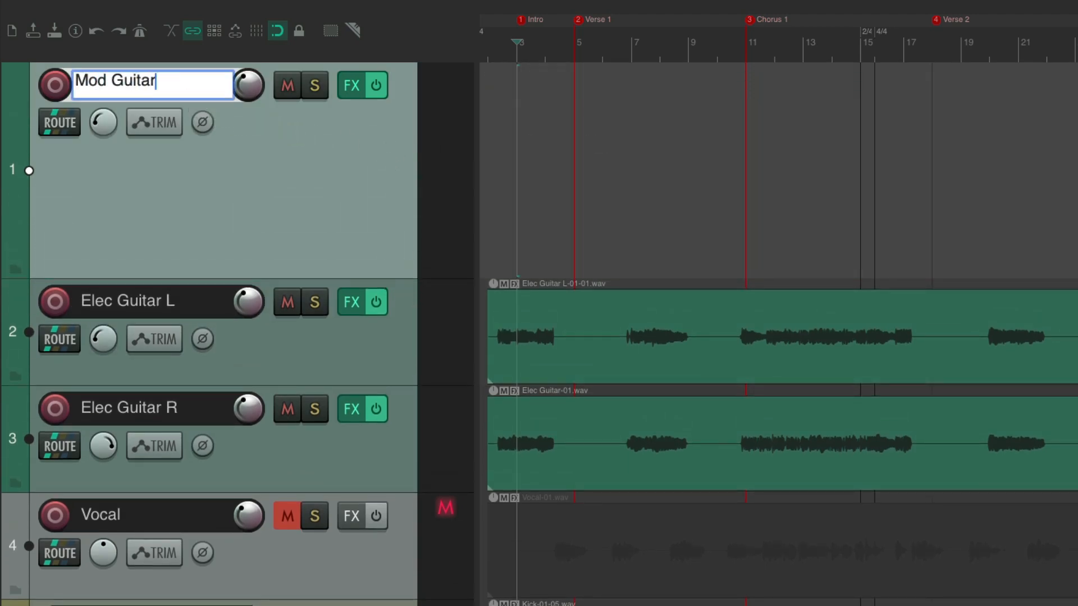
key("Return")
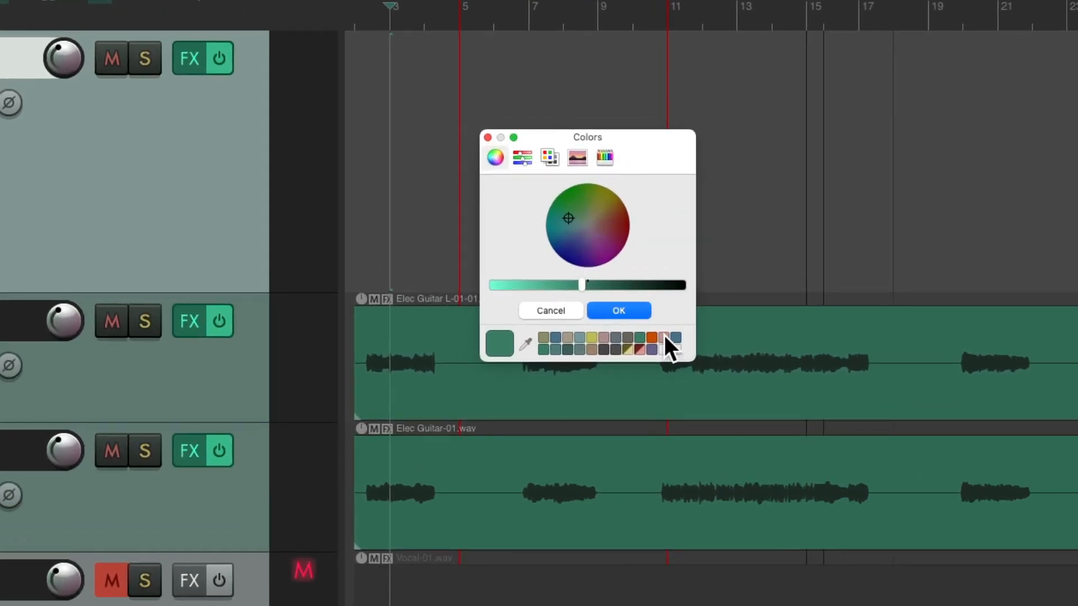
left_click(665, 336)
left_click(643, 311)
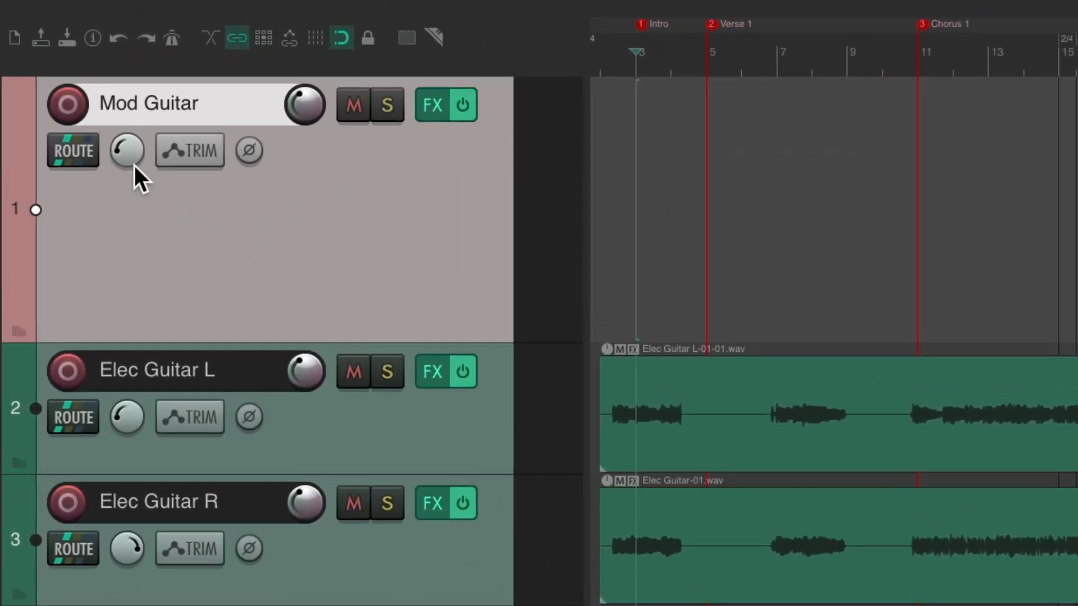
Arm Mod Guitar, check its ReaEQ settings, and record a part from bar 3, stopping after bar 12
left_click(71, 105)
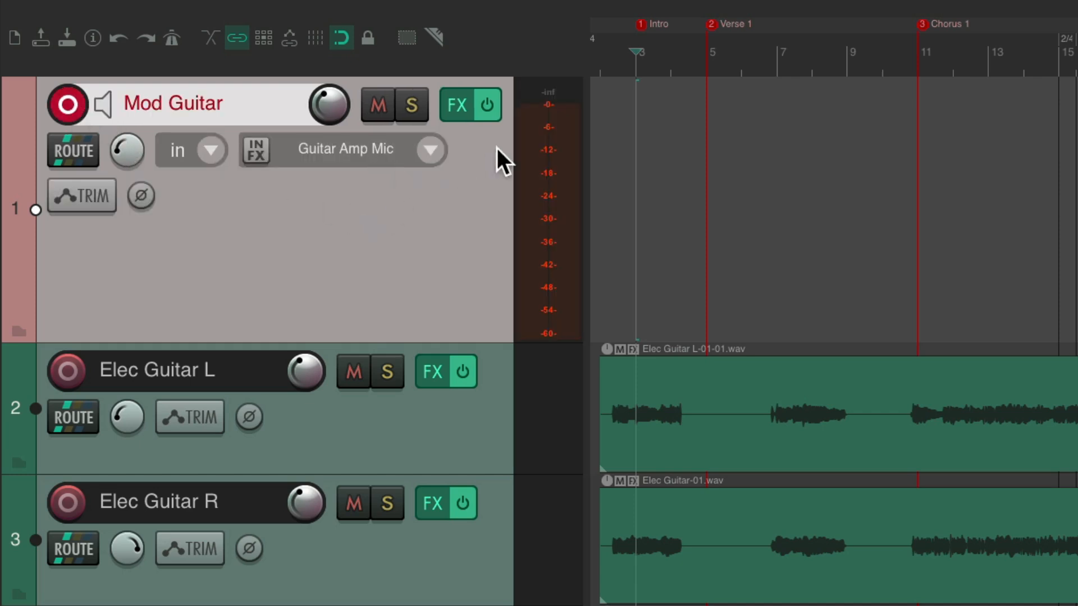
left_click(459, 112)
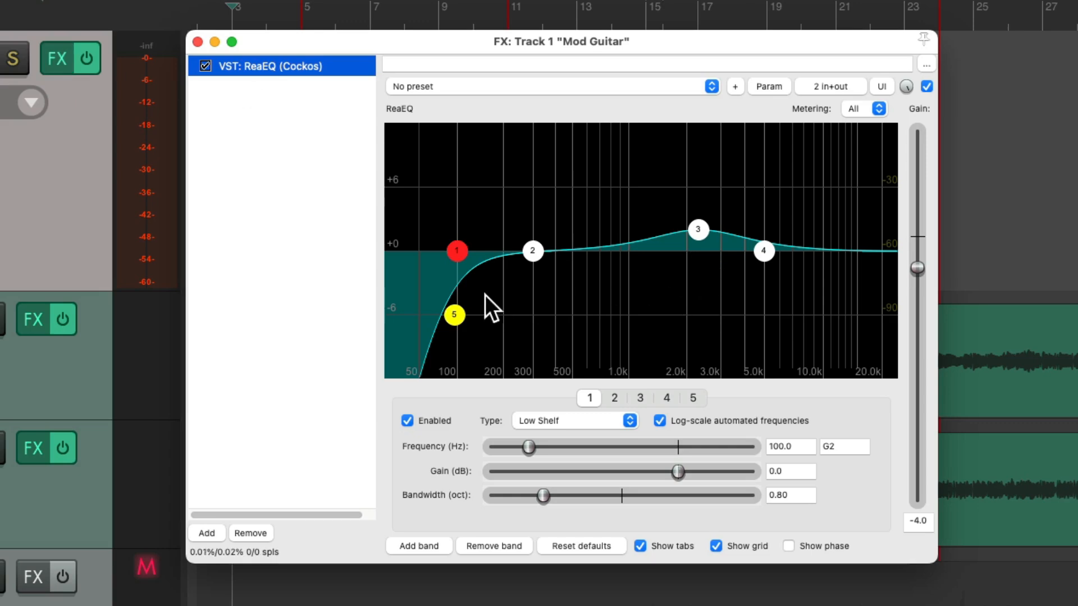
left_click(197, 41)
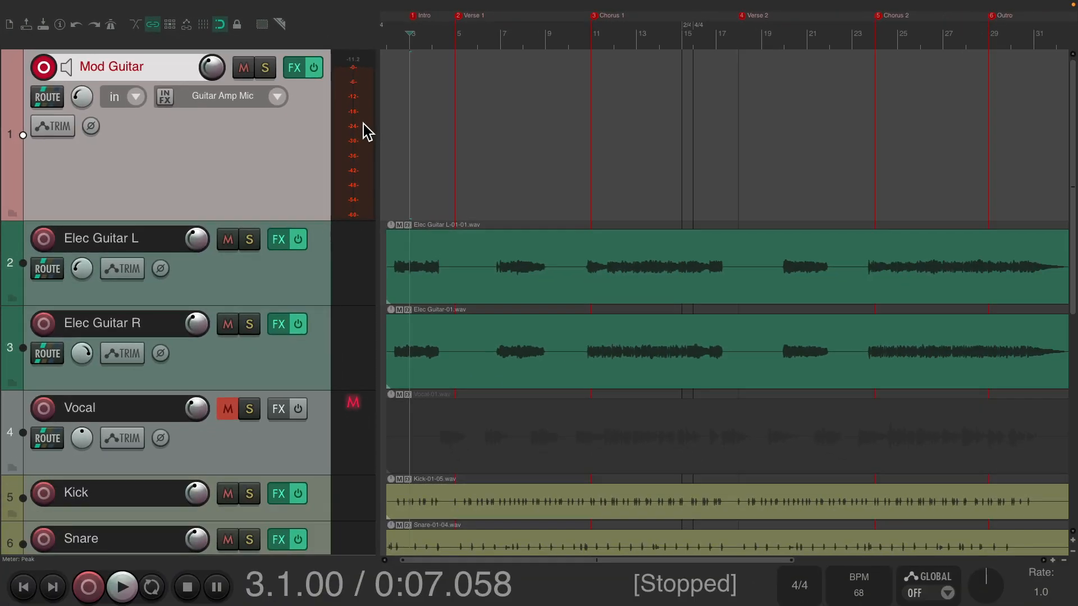
key("ctrl+r")
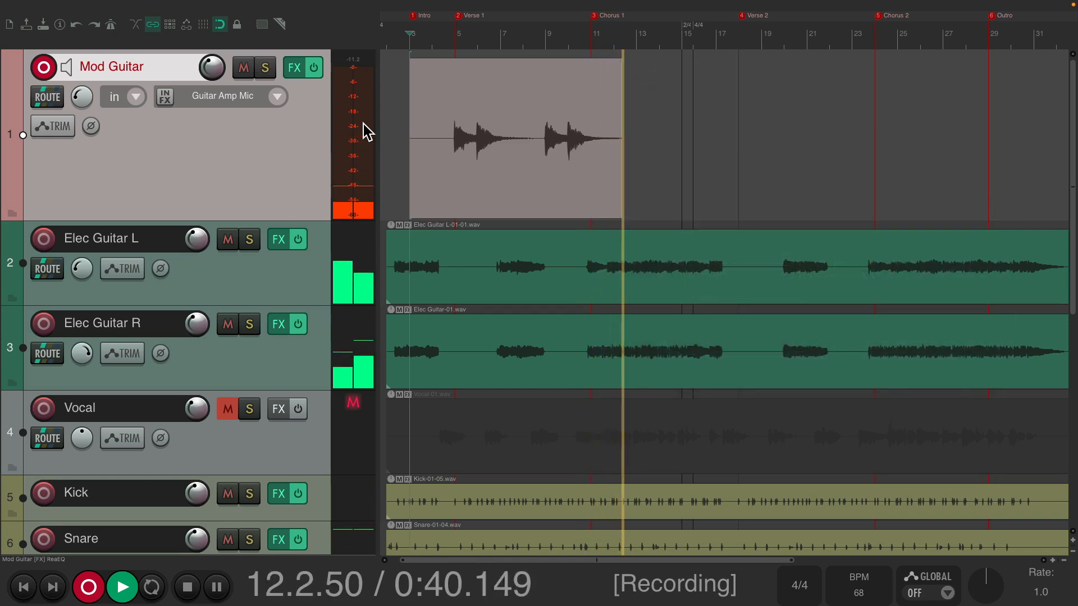
key("space")
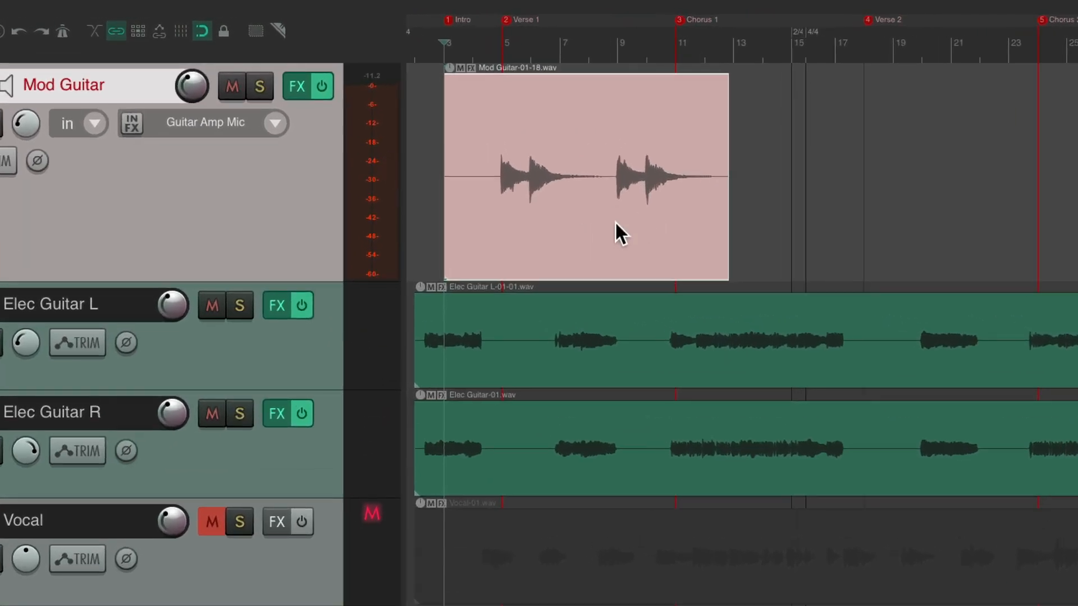
Unmute the Vocal track and play back the Mod Guitar take with the full mix
left_click(203, 528)
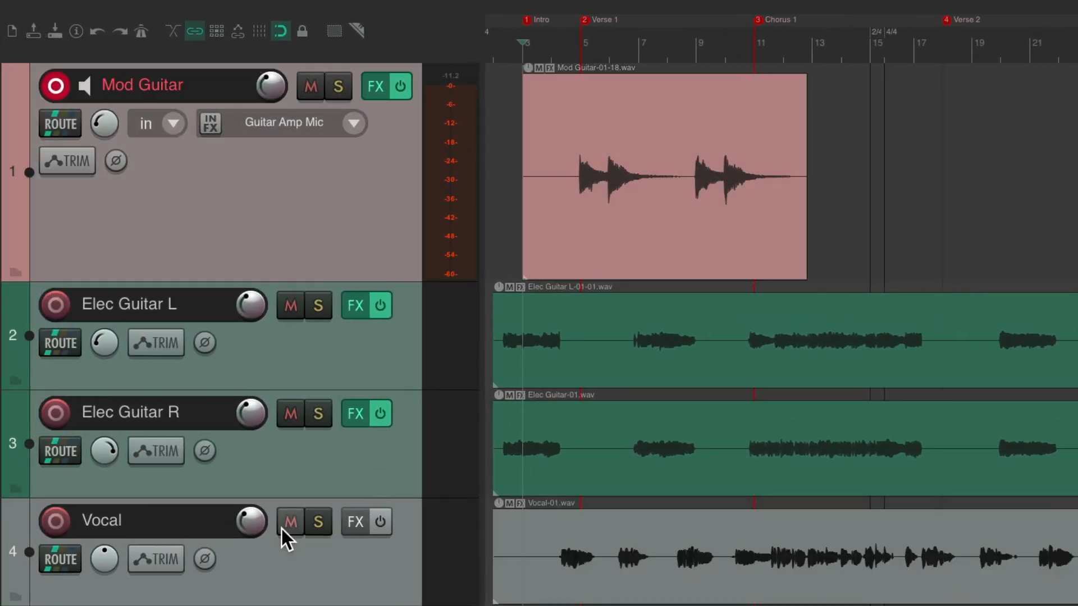
key("space")
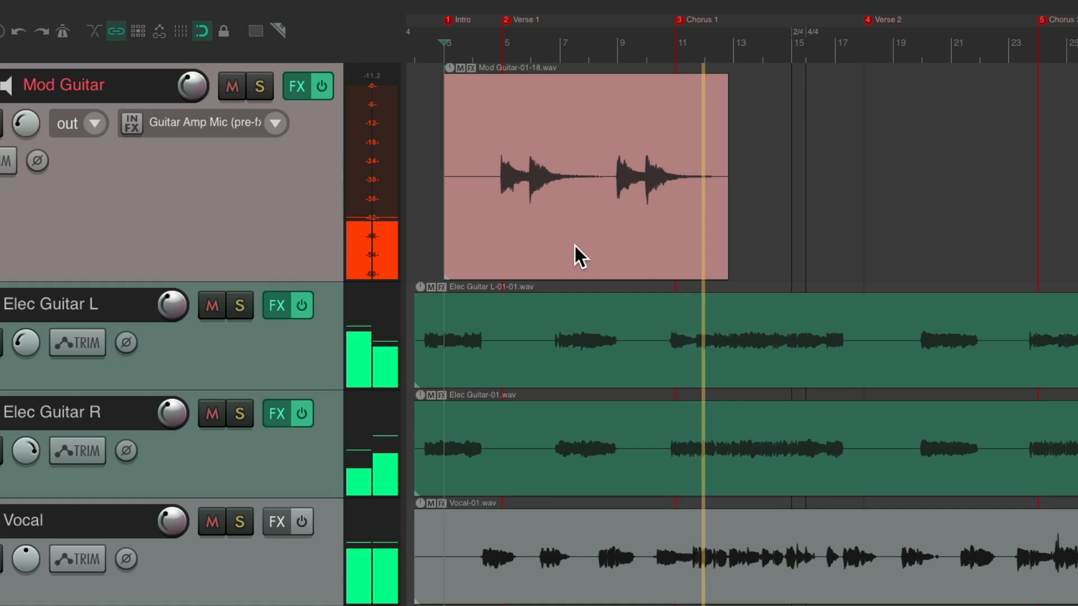
key("space")
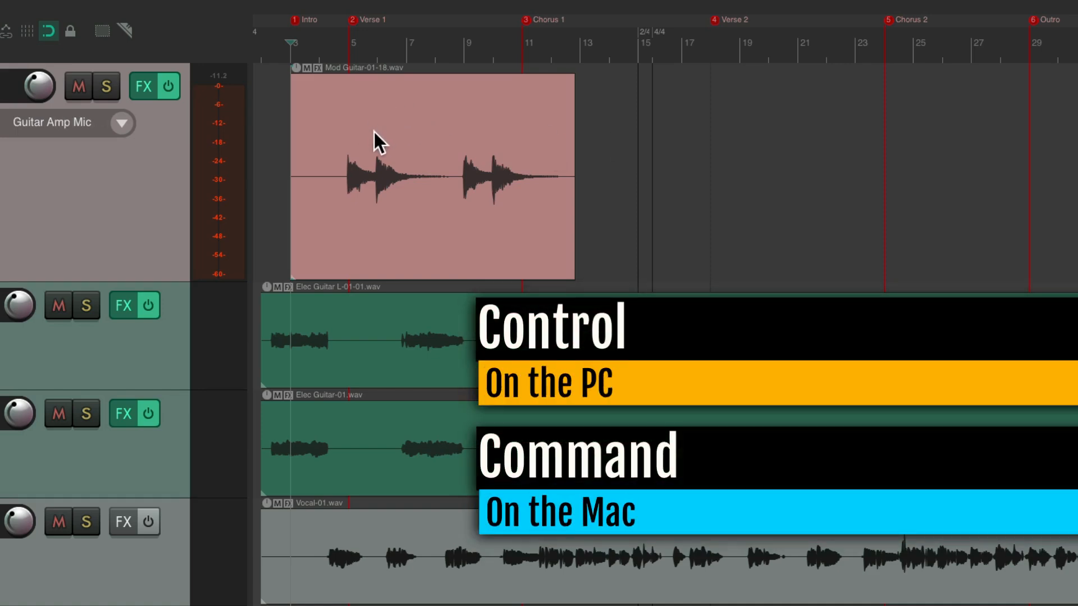
Copy the Mod Guitar item to bar 16, before Verse 2, and play the copy in context from bar 17
left_click_drag(370, 125, 759, 122)
left_click(677, 44)
key("space")
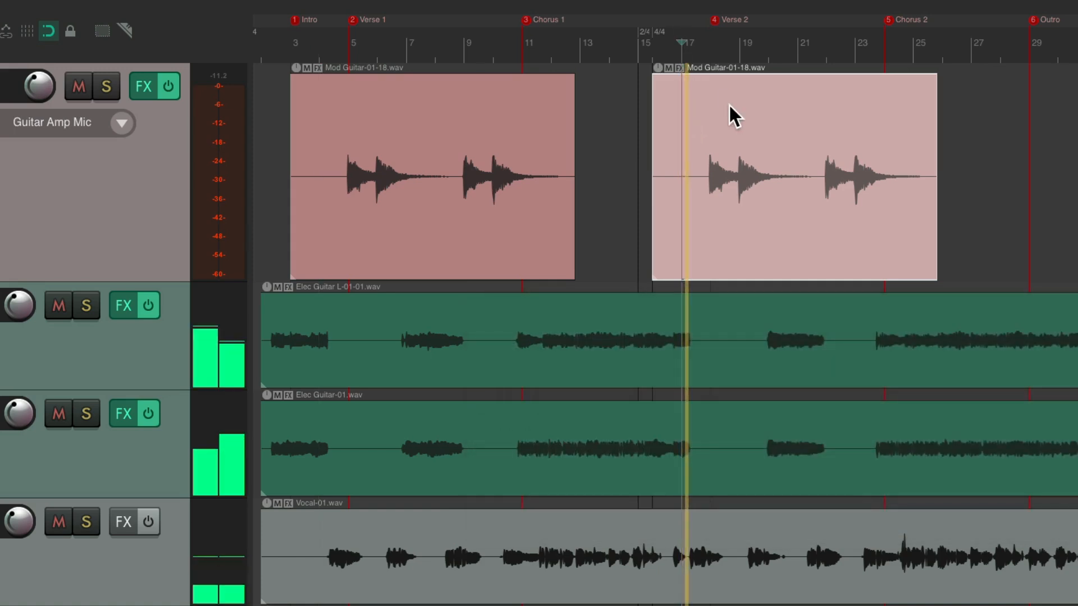
left_click(780, 85, "super")
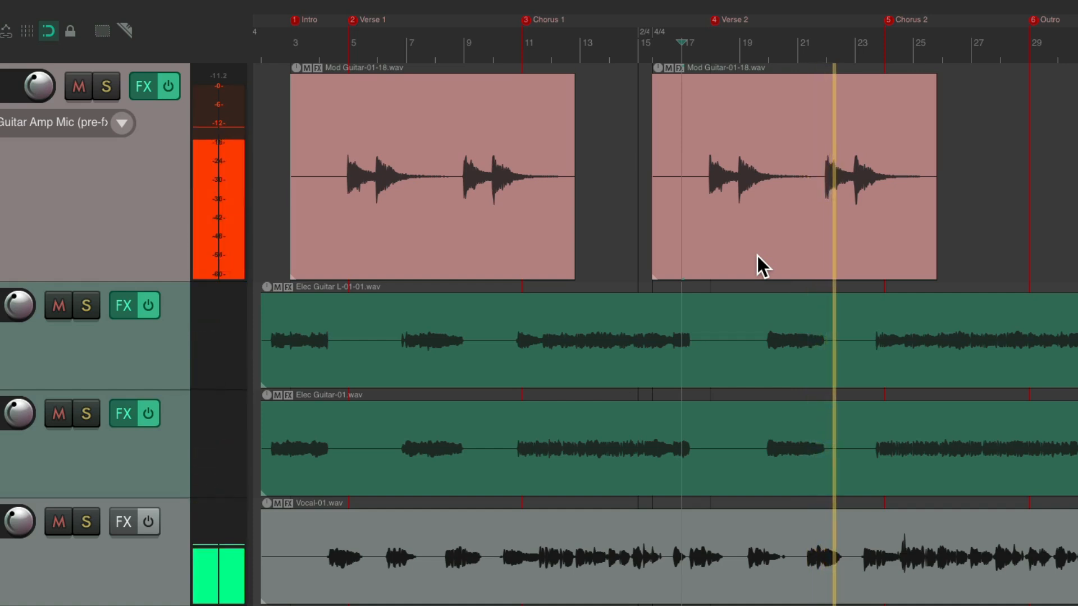
left_click_drag(596, 17, 566, 24)
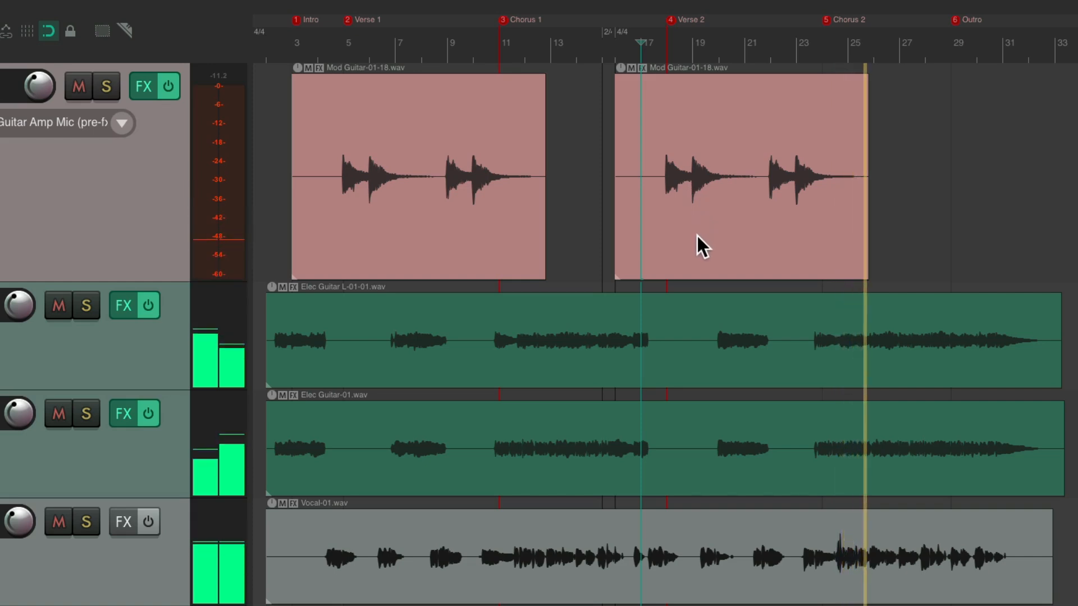
key("space")
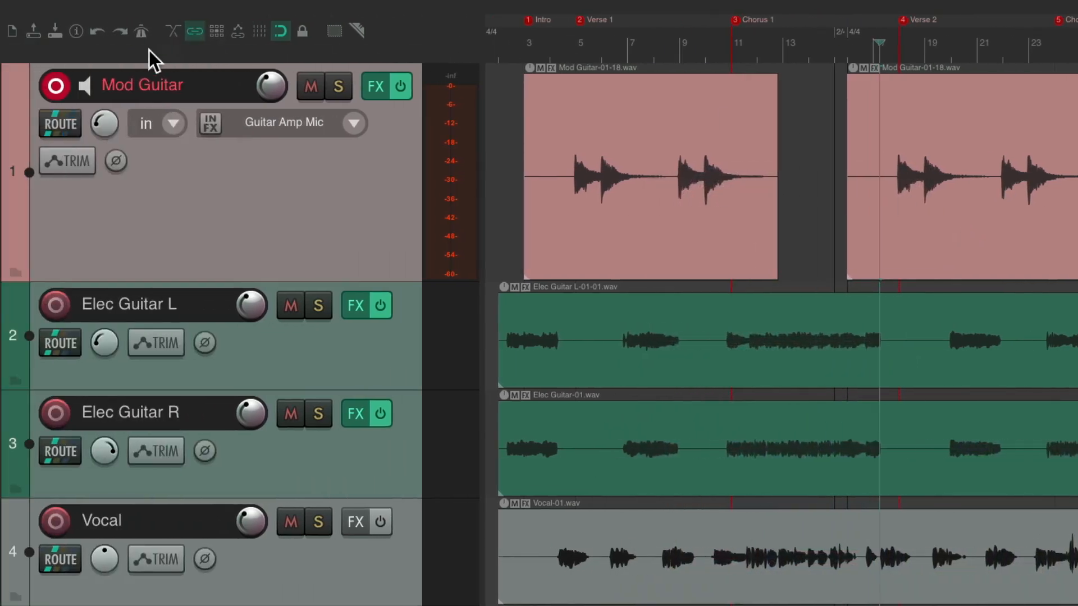
Disarm and duplicate the Mod Guitar track, naming the upper copy Solo Guitar
left_click(62, 85)
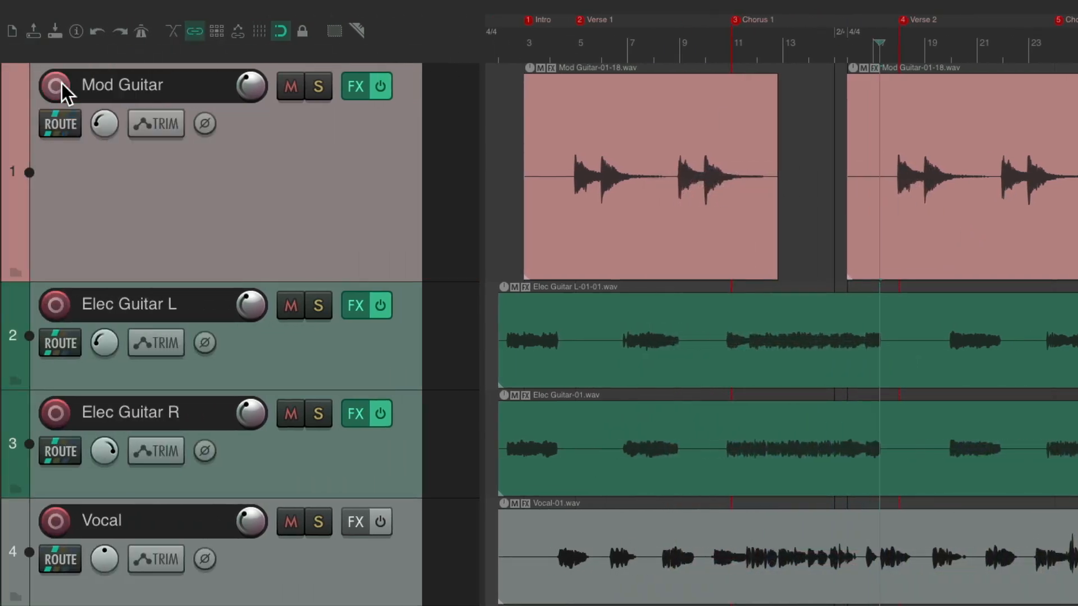
right_click(308, 201)
left_click(316, 363)
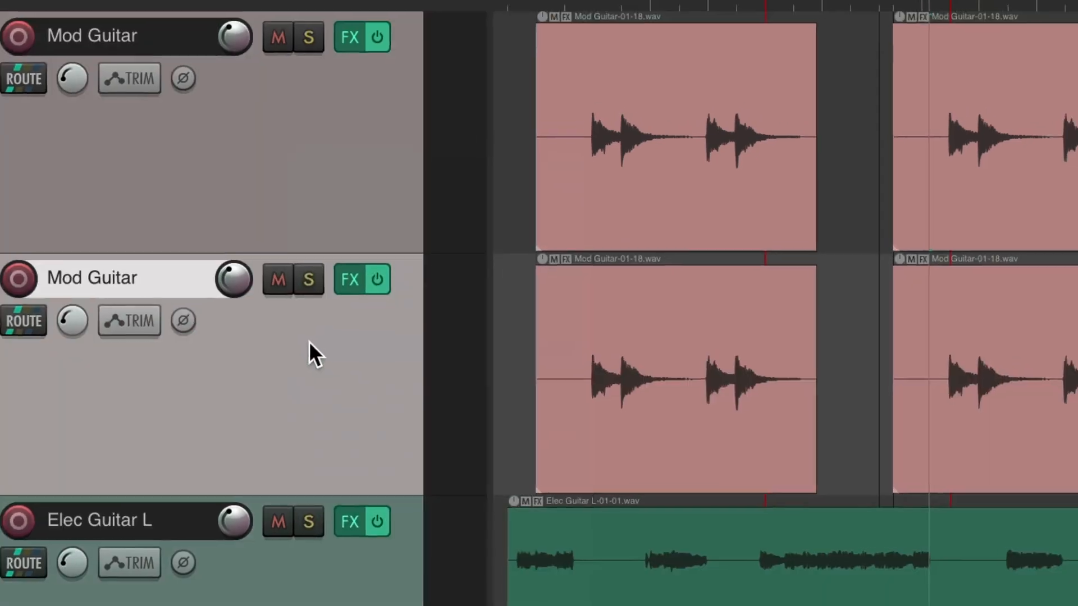
left_click(106, 83)
double_click(106, 82)
type("Solo")
key("Return")
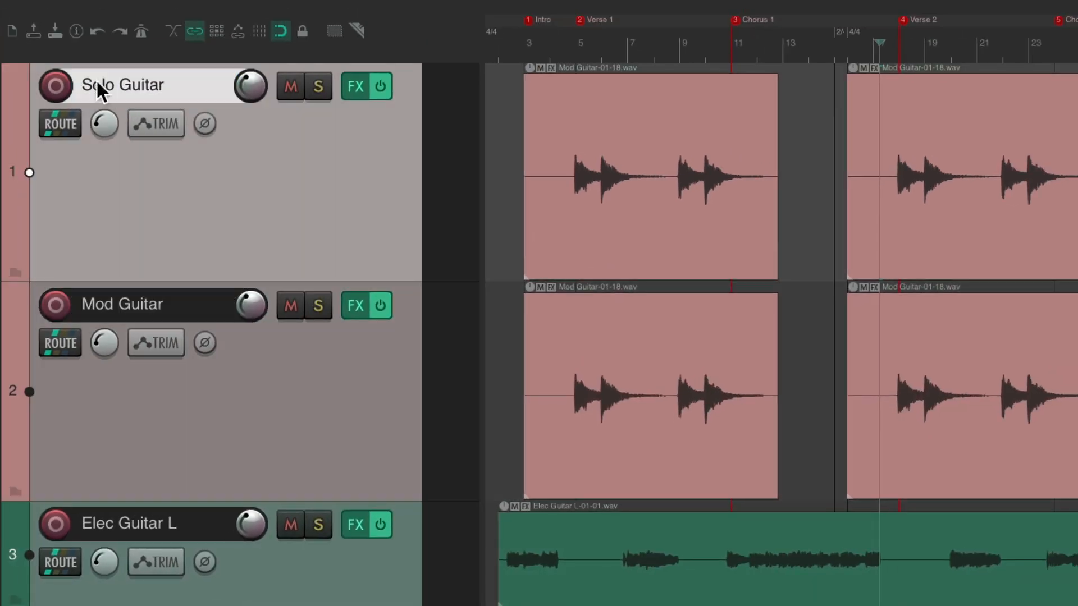
Arm the Solo Guitar track for recording and change its track colour to yellow
left_click(56, 86)
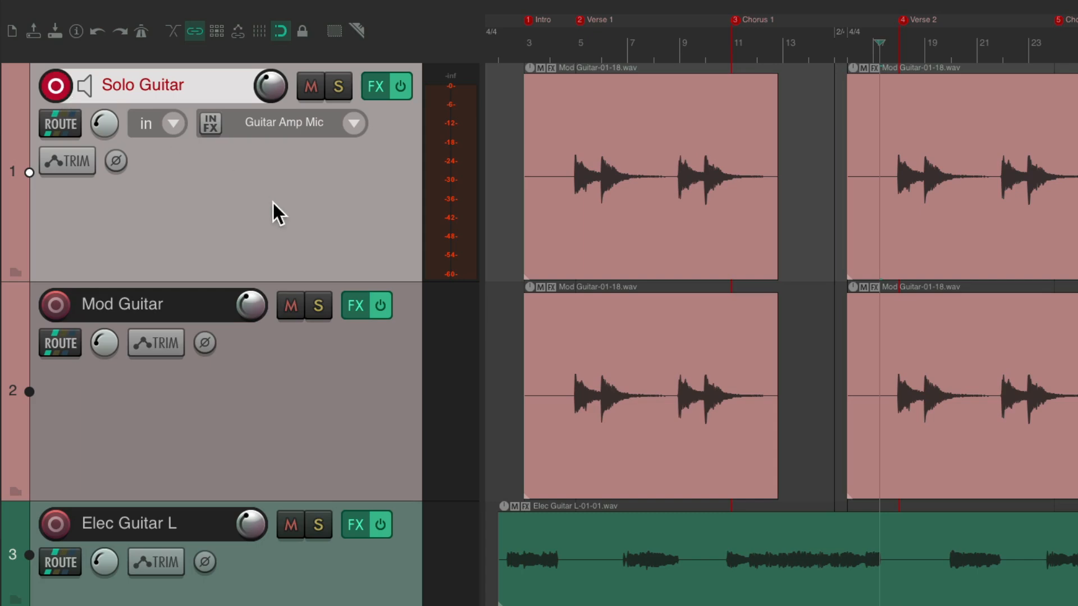
key("shift+c")
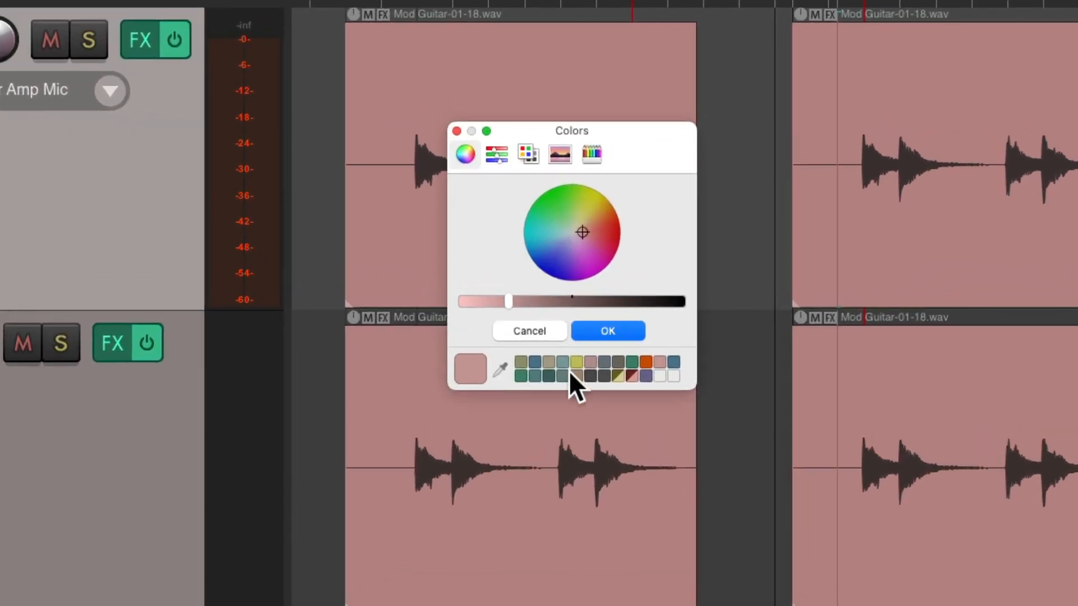
left_click(577, 360)
left_click(601, 333)
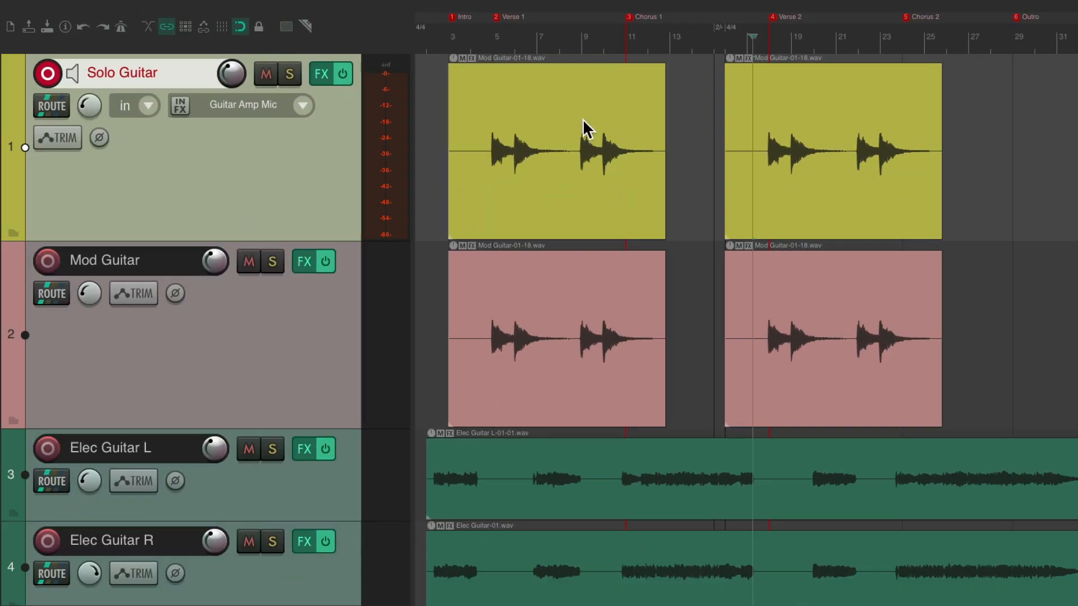
Delete both copied Mod Guitar items from the Solo Guitar track
left_click(663, 104)
left_click(758, 106, "shift")
key("Delete")
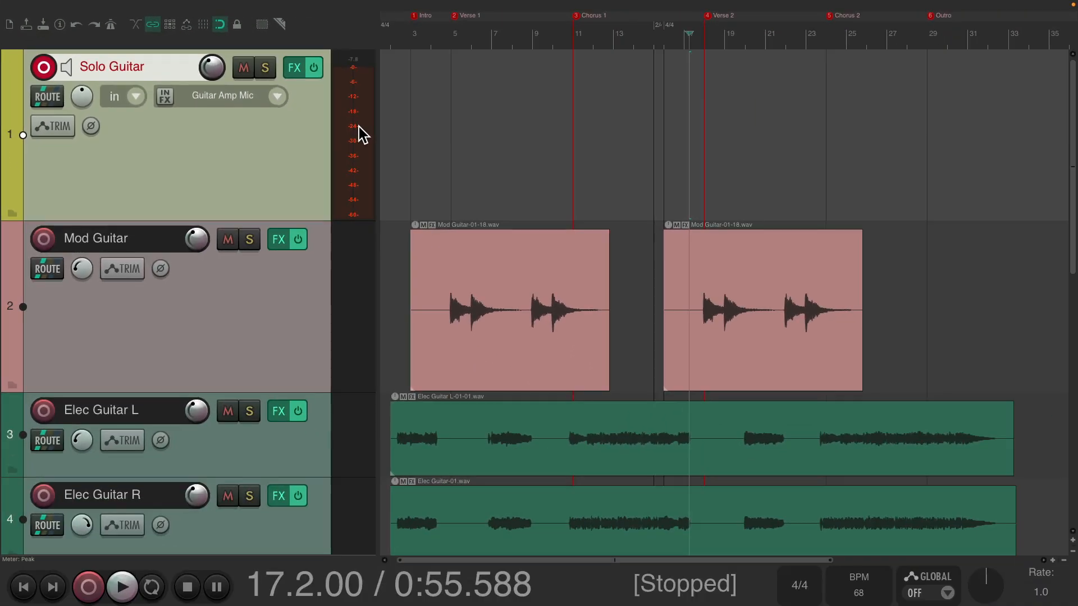
Record a solo on Solo Guitar from bar 17, stop after bar 25, and disarm the track
key("ctrl+r")
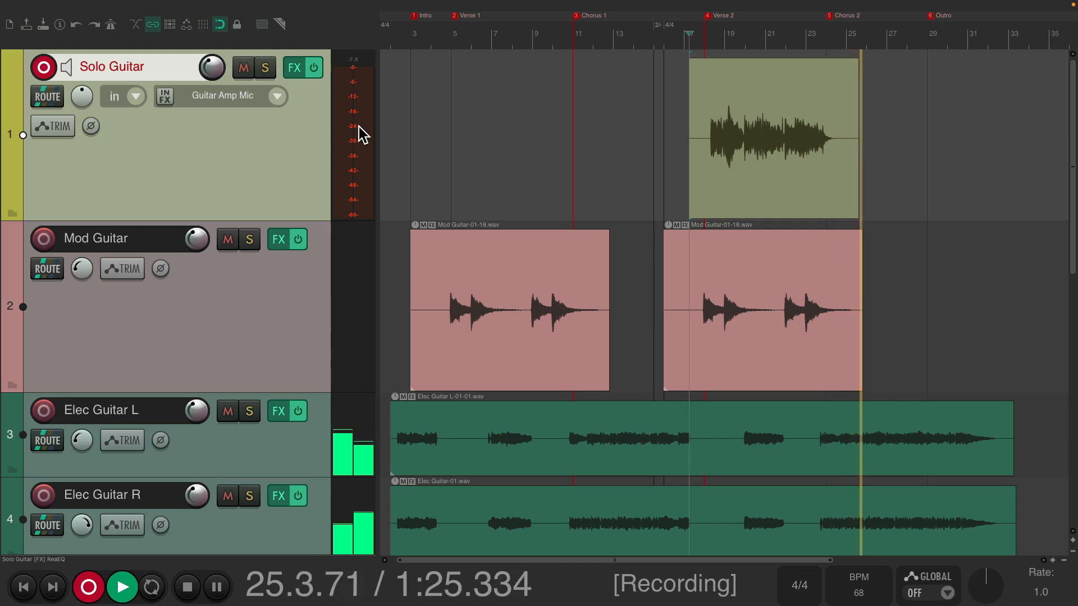
key("space")
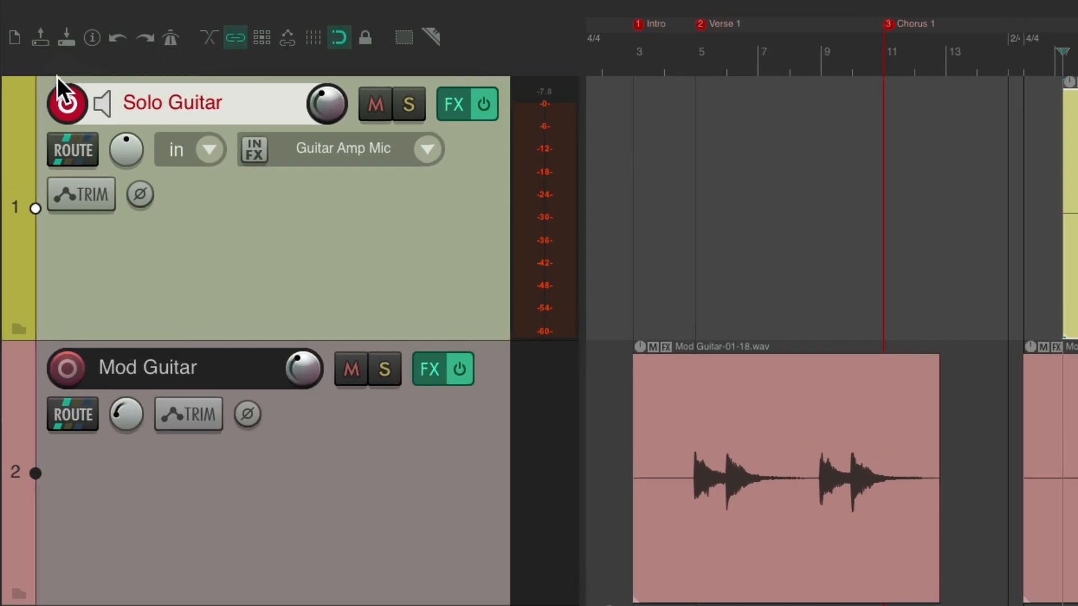
left_click(36, 68)
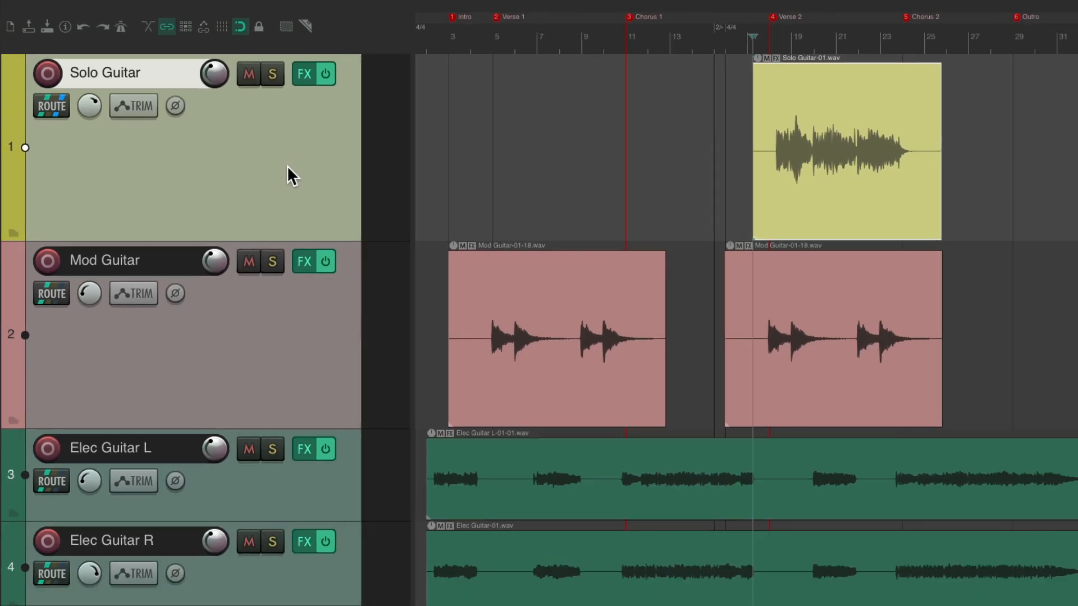
Clear the selection and play back the guitar solo with the mix from bar 17
key("Escape")
key("space")
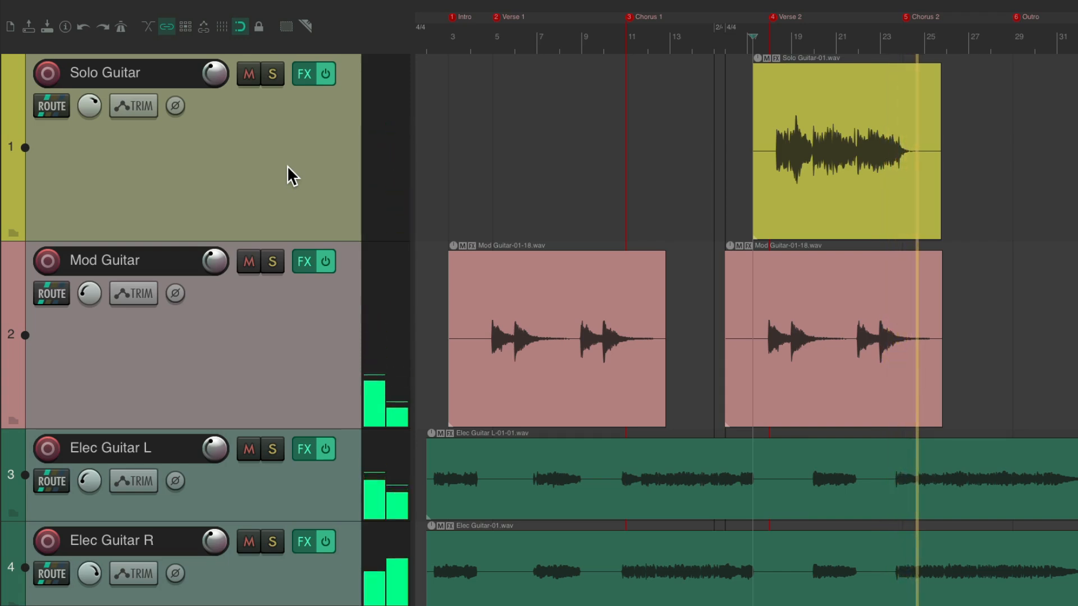
key("space")
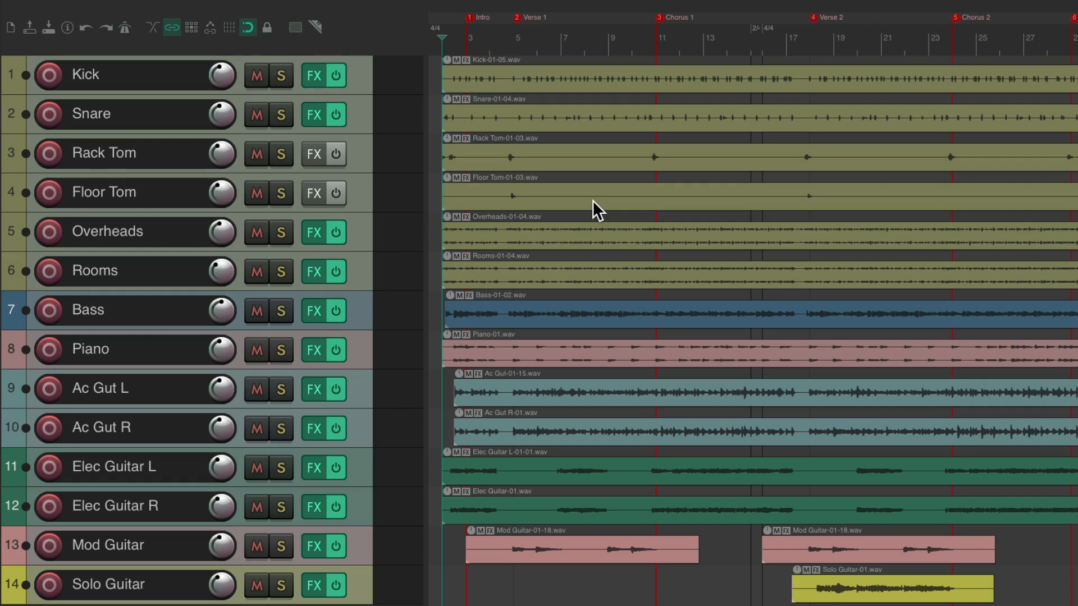
Rename the alias of input channel 1 from Guitar Amp Mic to Vocal Mic in the input channel mapping
key("super+comma")
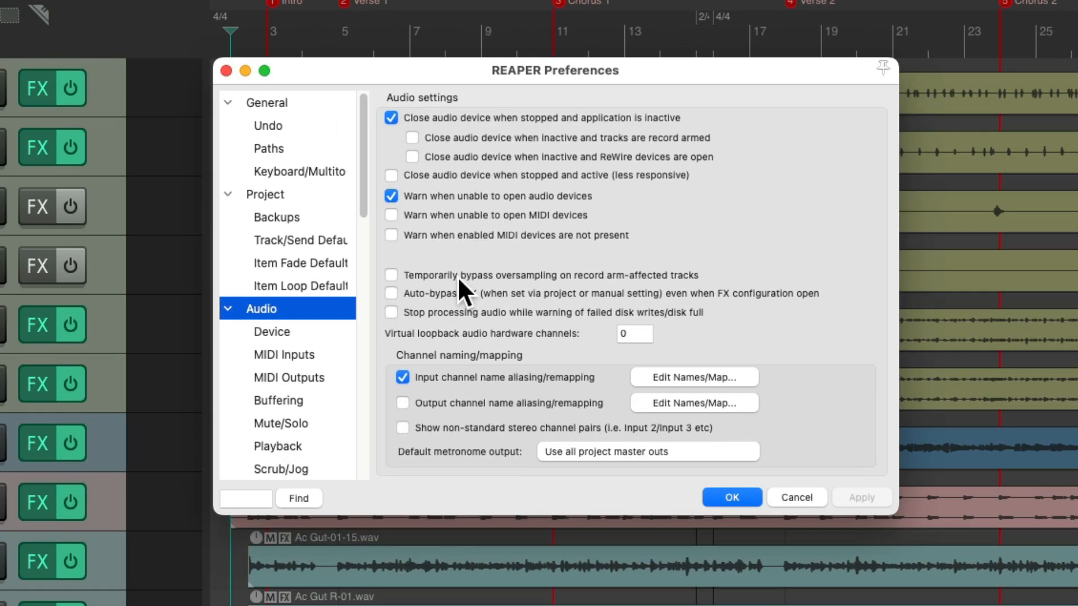
left_click(672, 377)
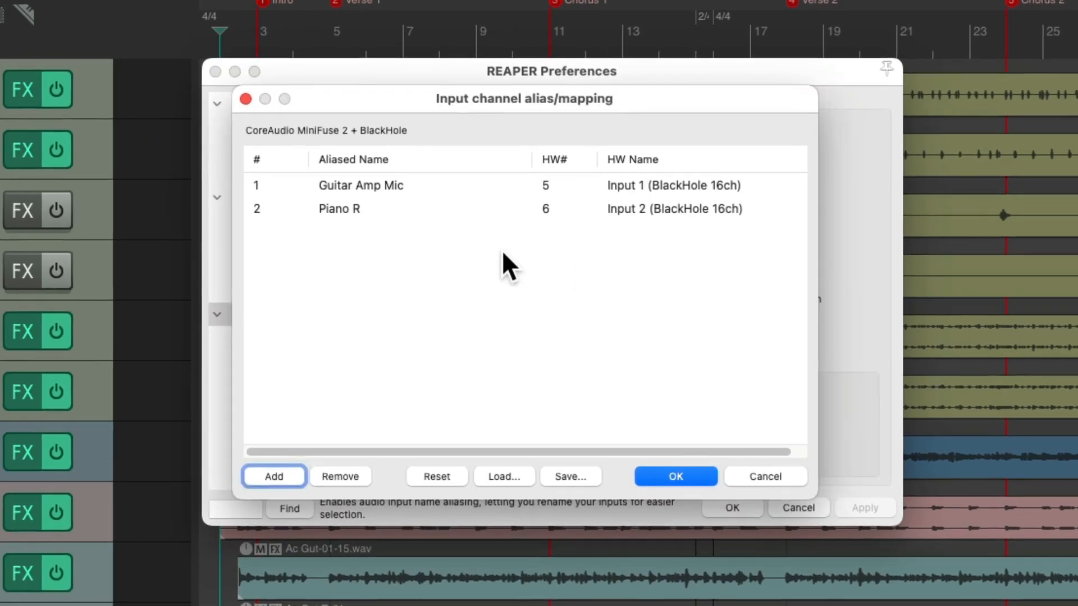
left_click(455, 182)
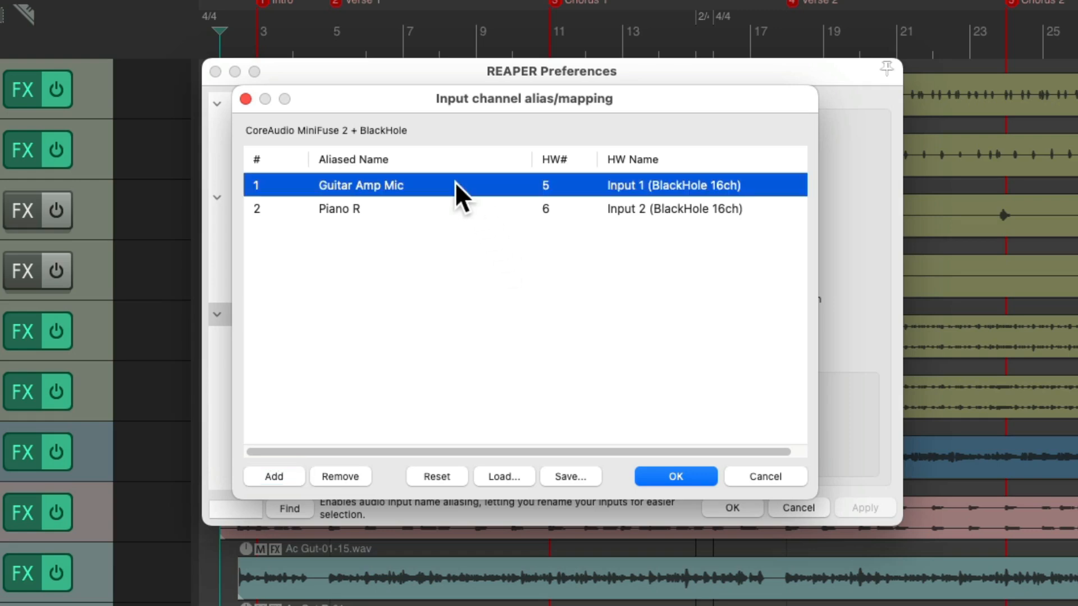
double_click(455, 182)
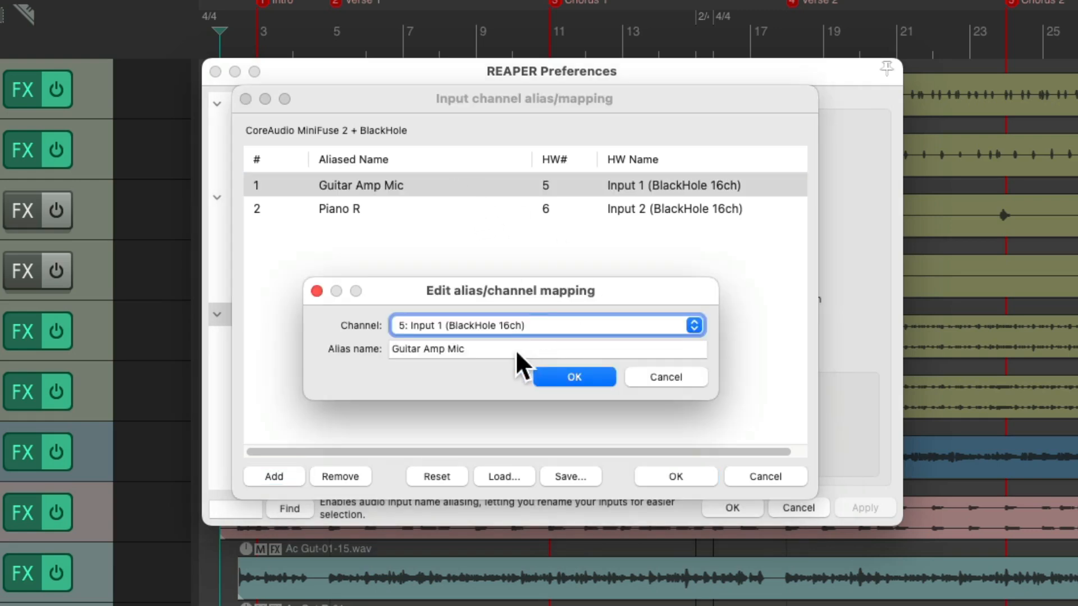
key("Tab")
type("Vocal Mic")
key("Return")
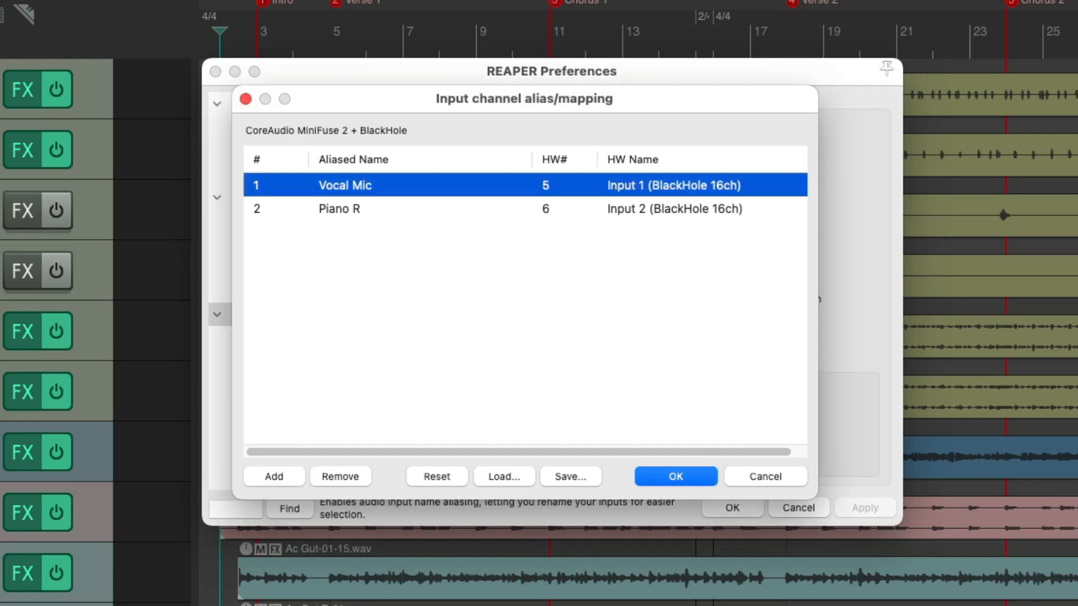
key("Return")
key("Return")
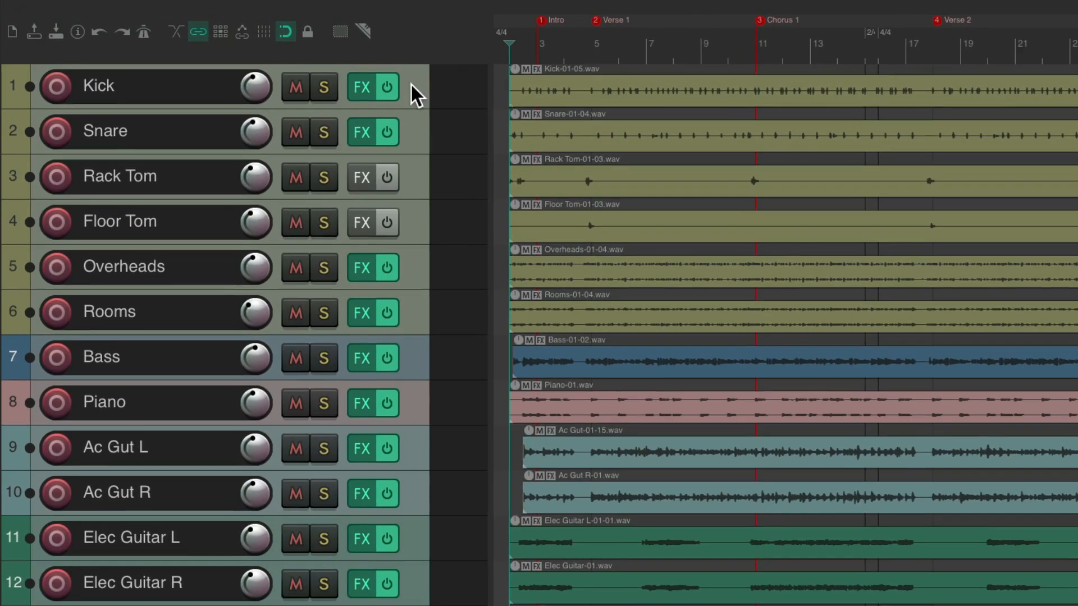
Insert a new track, move it above Kick and name it Vocal
left_click(356, 72)
key("ctrl+t")
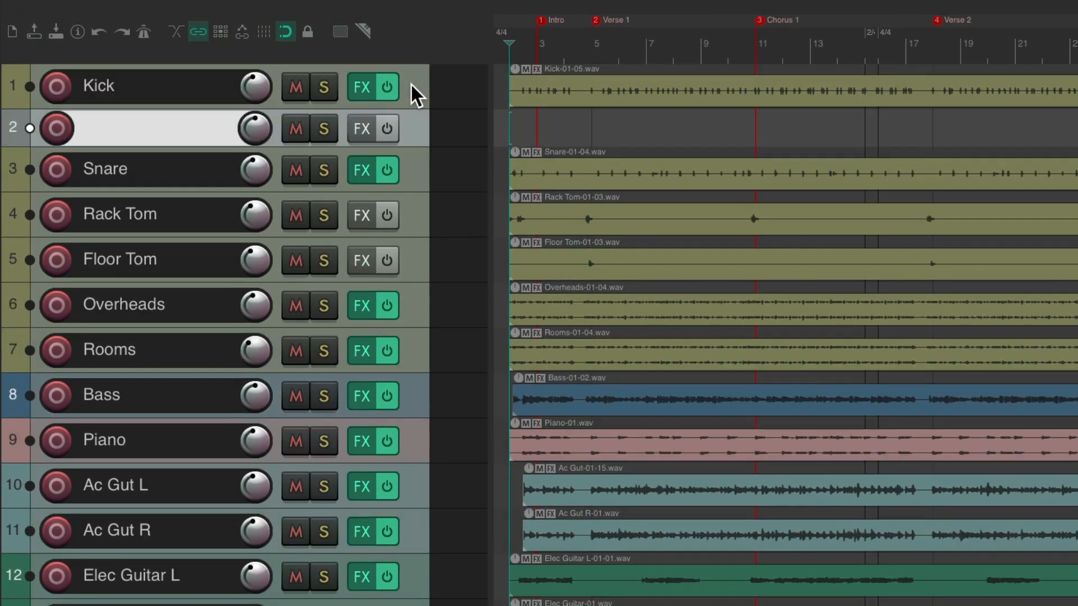
left_click_drag(409, 111, 401, 370)
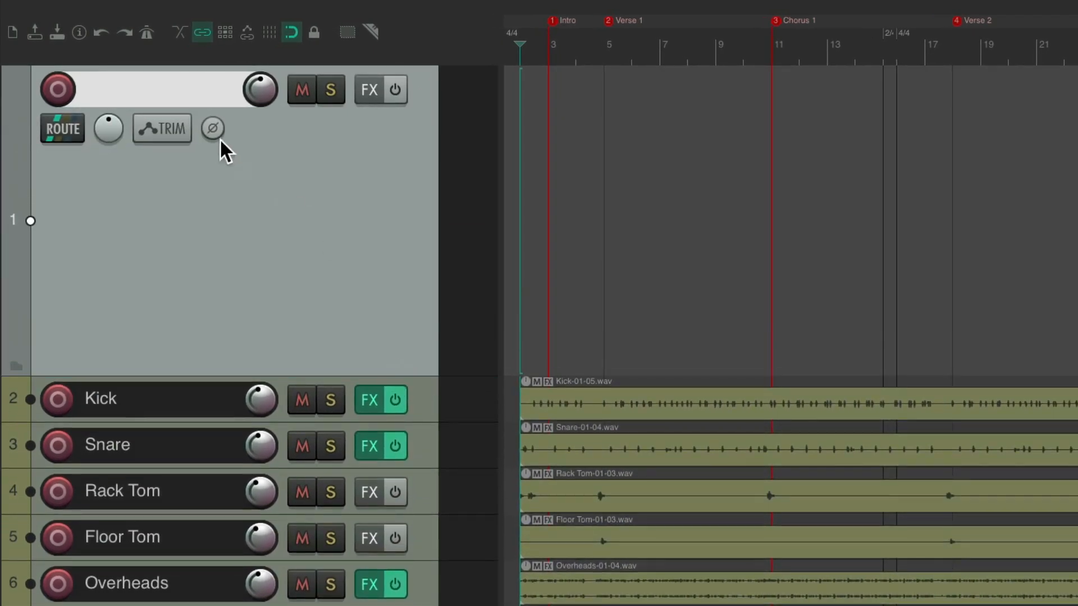
double_click(182, 101)
key("Return")
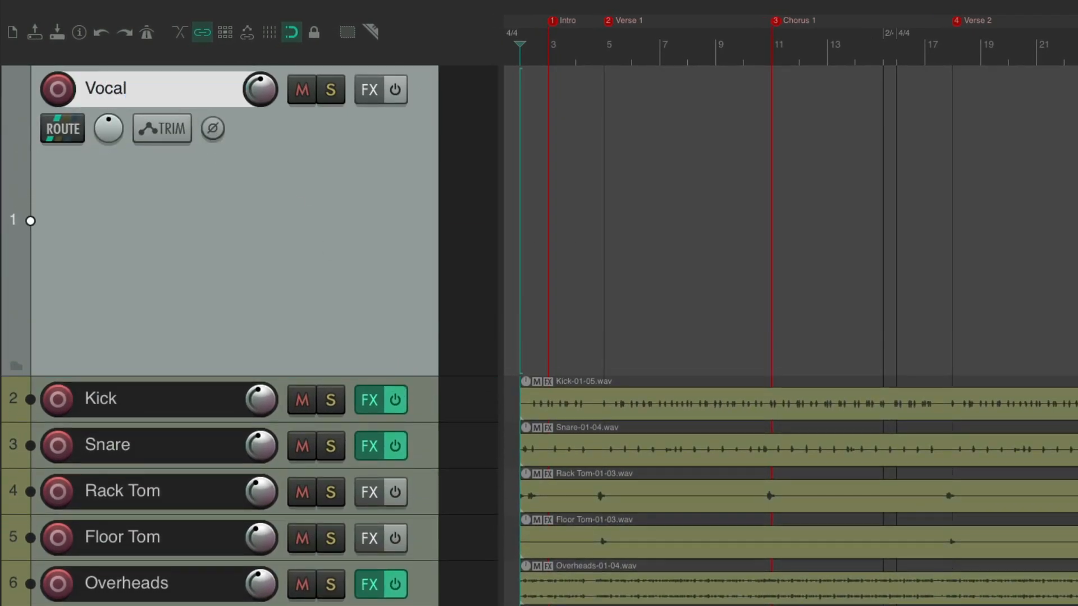
Colour the Vocal track orange and arm it for recording, checking that its mono input is Vocal Mic
key("shift+c")
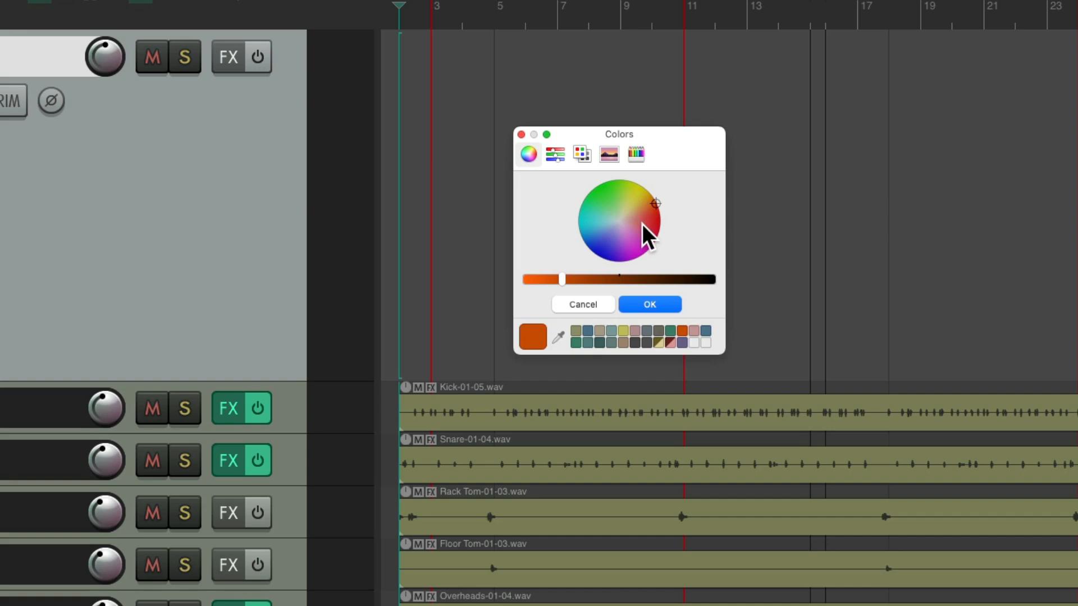
left_click(660, 306)
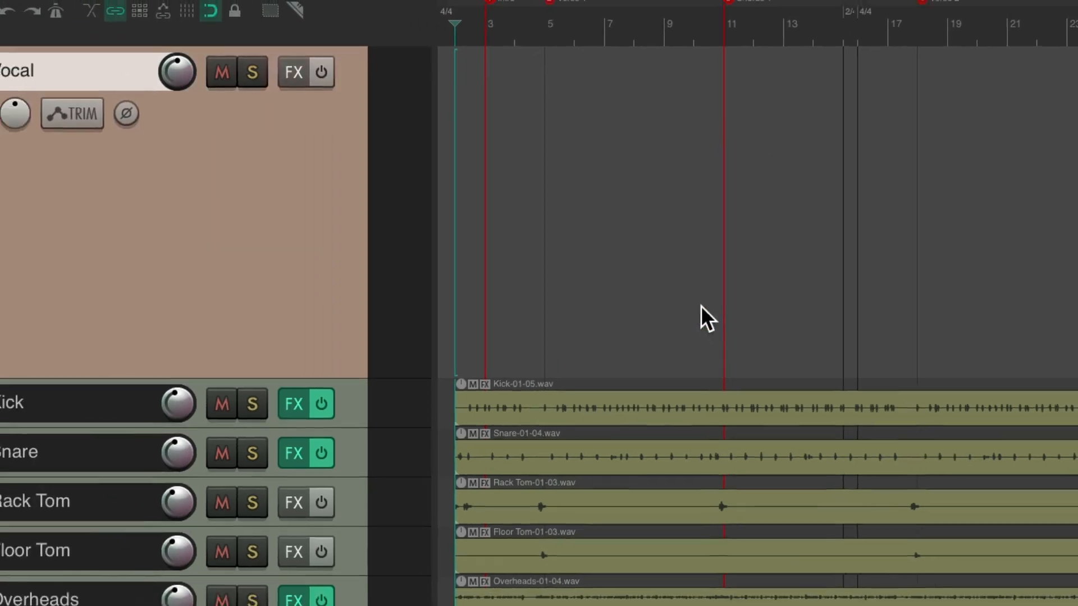
left_click(59, 89)
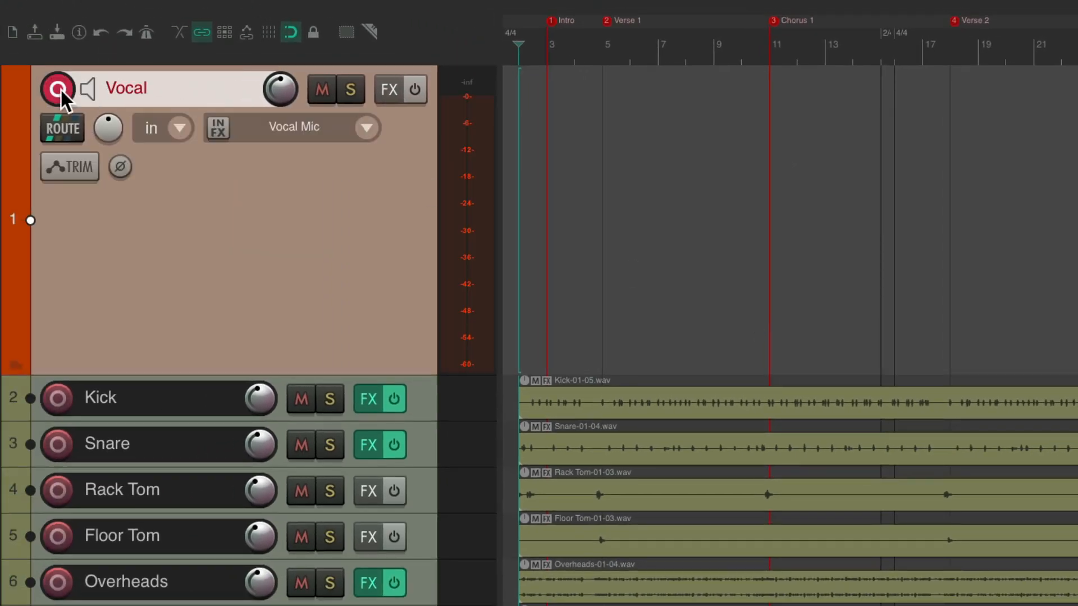
left_click(368, 127)
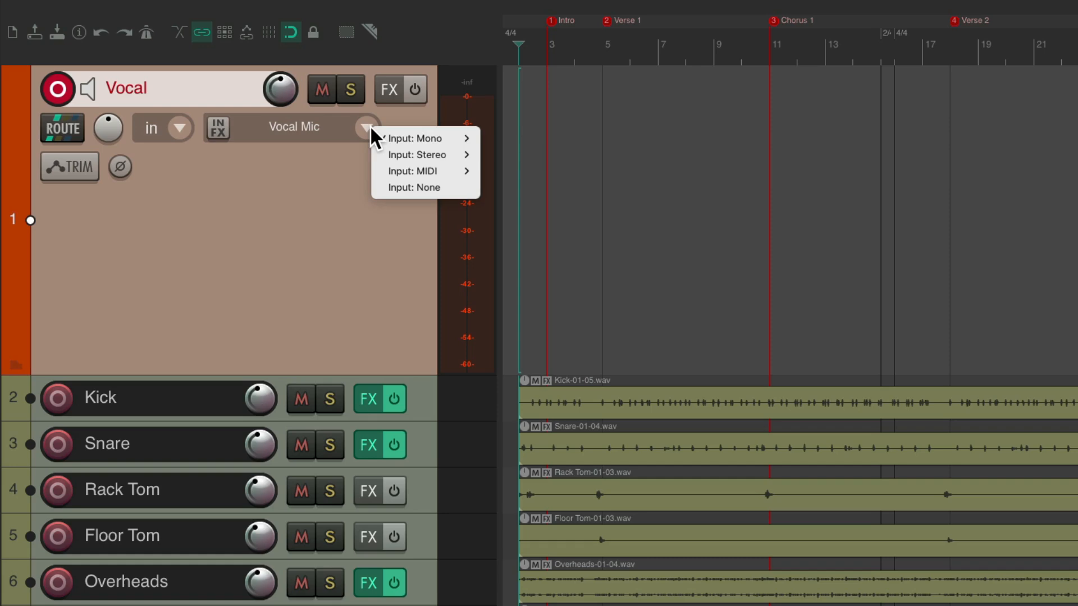
mouse_move(383, 138)
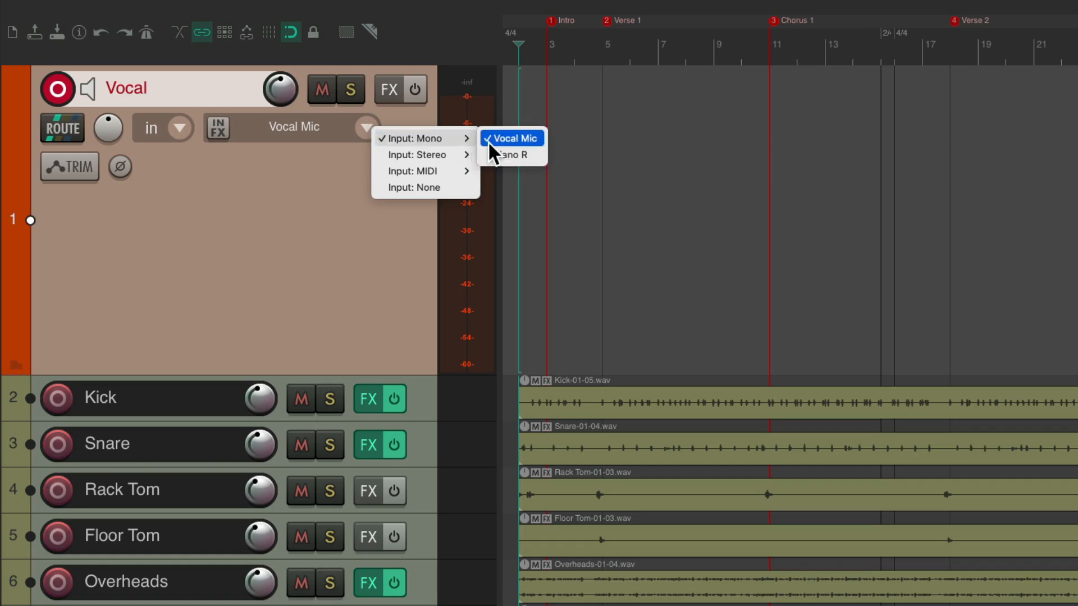
left_click(349, 169)
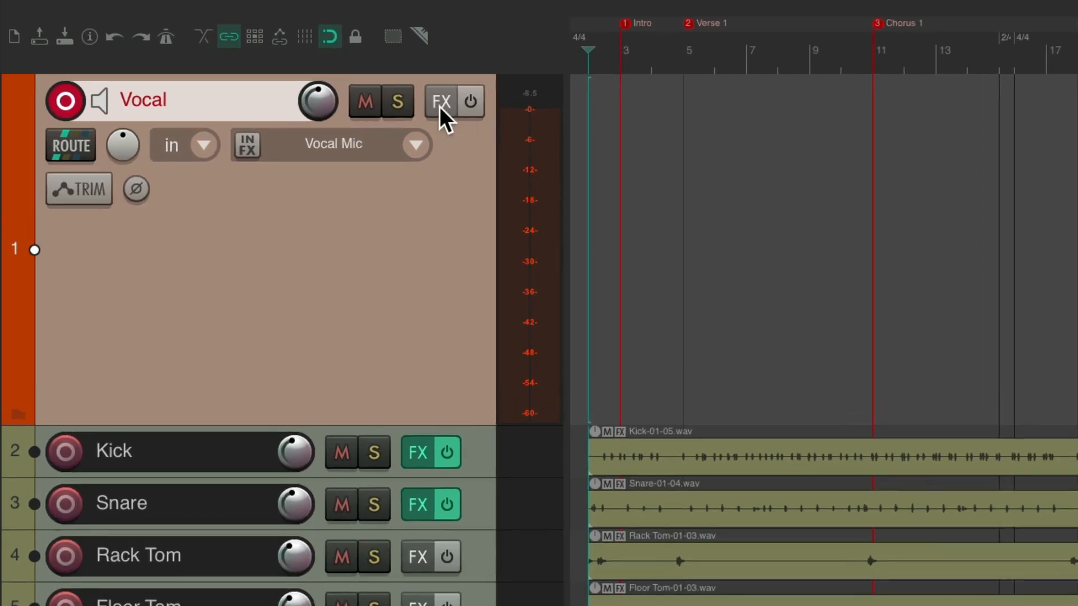
Add ReaComp to the Vocal track, with auto make-up enabled and the threshold lowered to about -21.2 dB
left_click(439, 107)
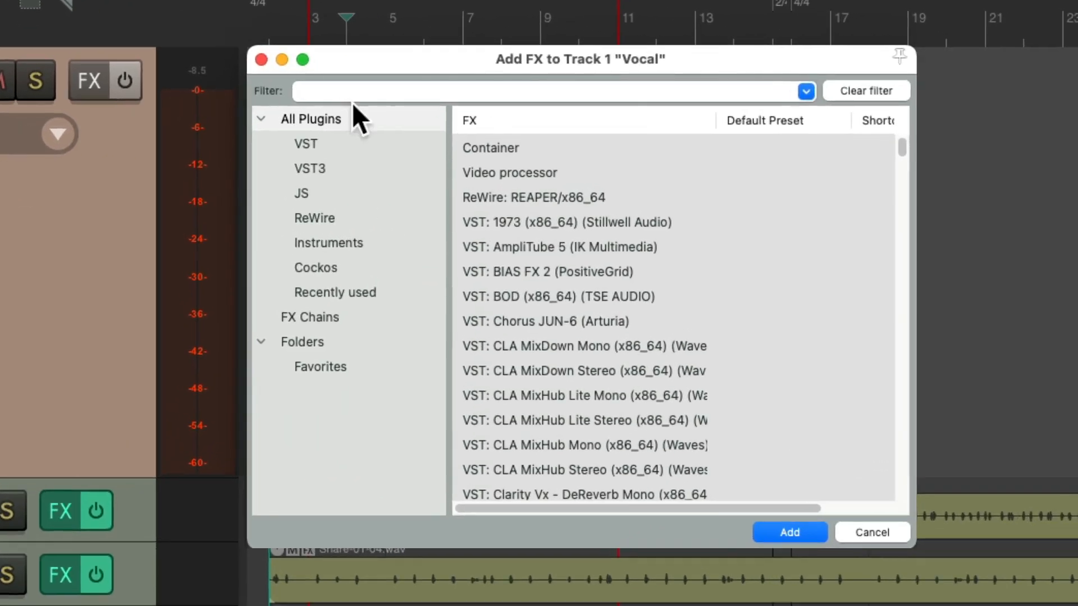
type("comp")
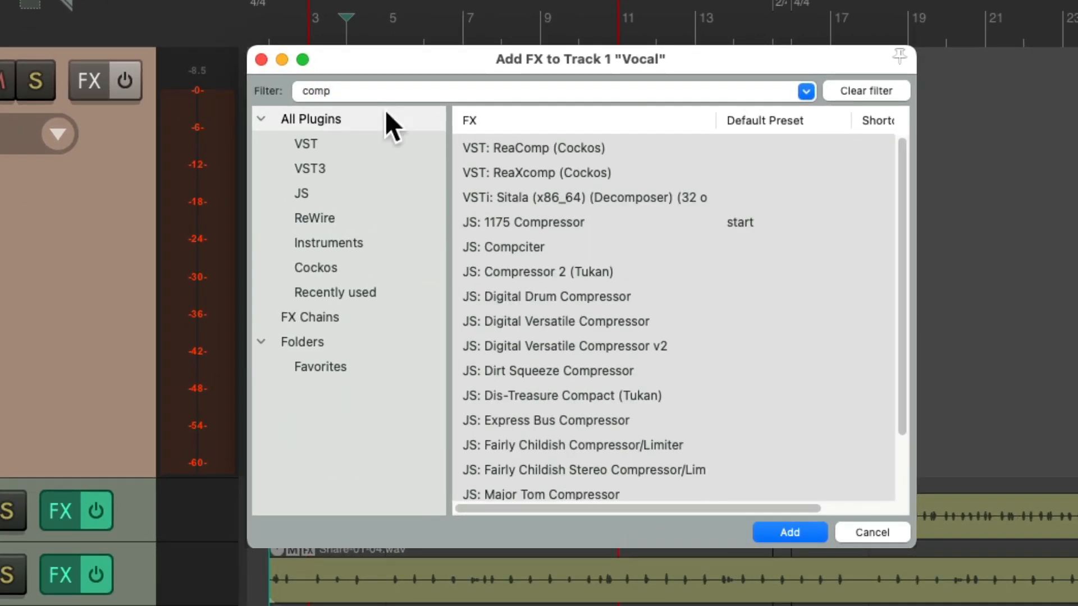
left_click(540, 150)
double_click(629, 150)
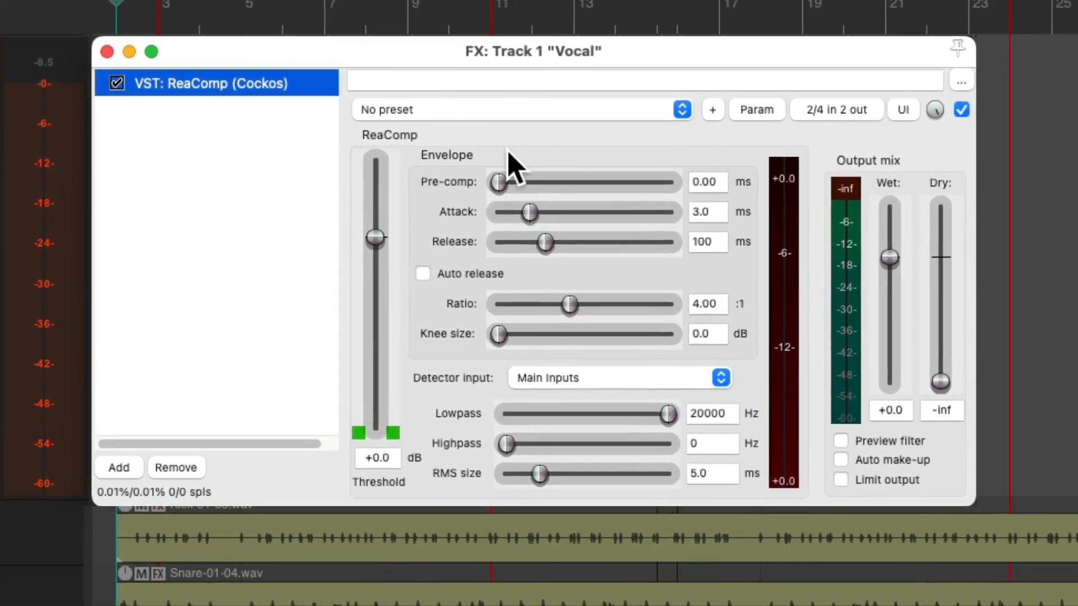
left_click(840, 460)
left_click_drag(376, 238, 371, 337)
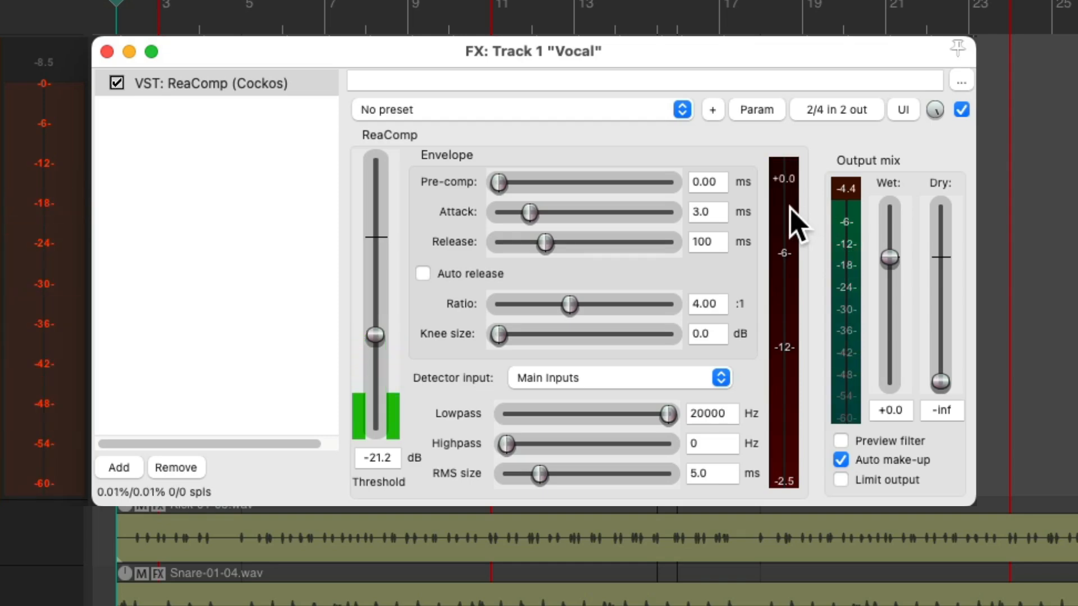
Add ReaEQ after ReaComp on the Vocal track and enable its band 5 high pass at about 76 Hz
double_click(231, 174)
type("eq")
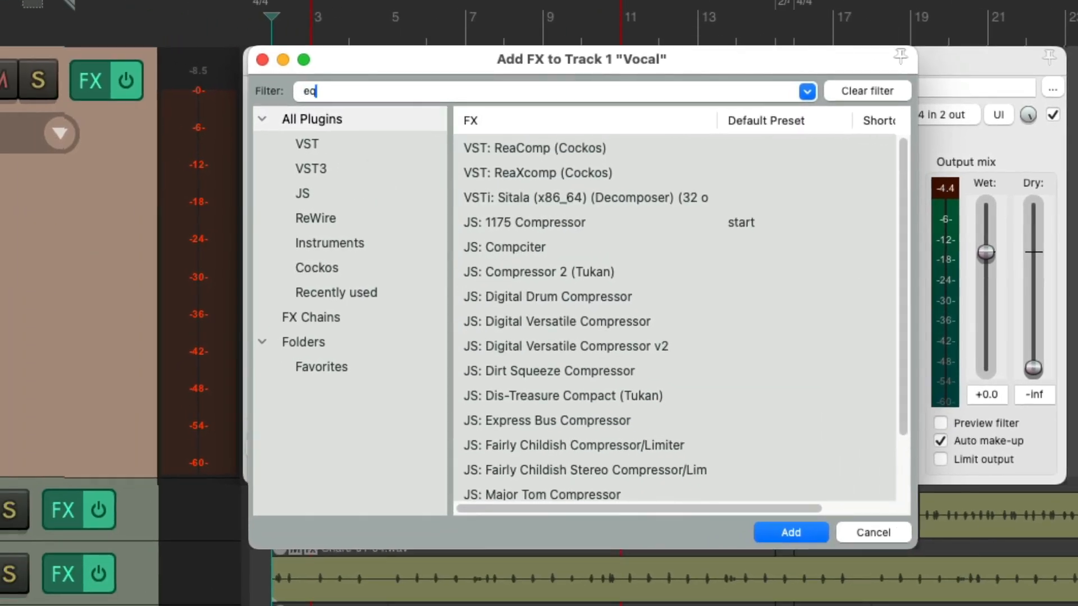
double_click(519, 155)
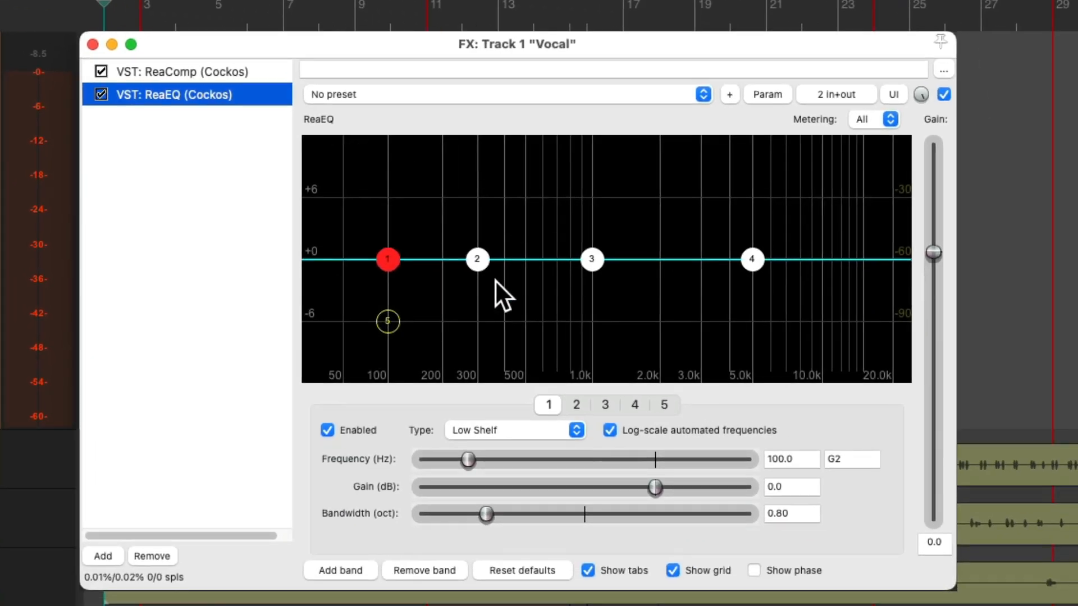
double_click(387, 321)
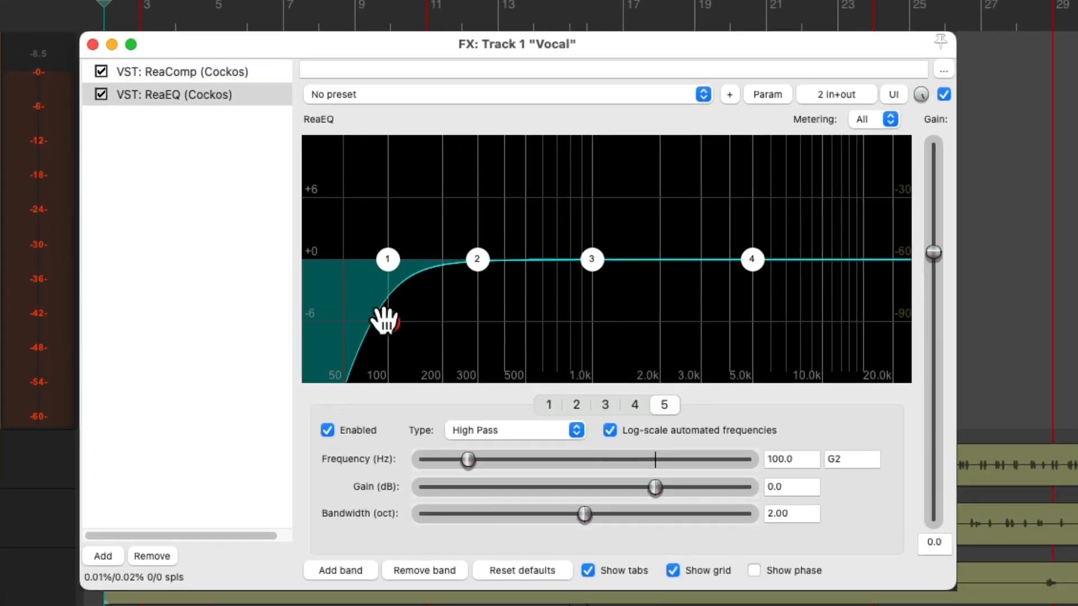
left_click_drag(385, 320, 365, 321)
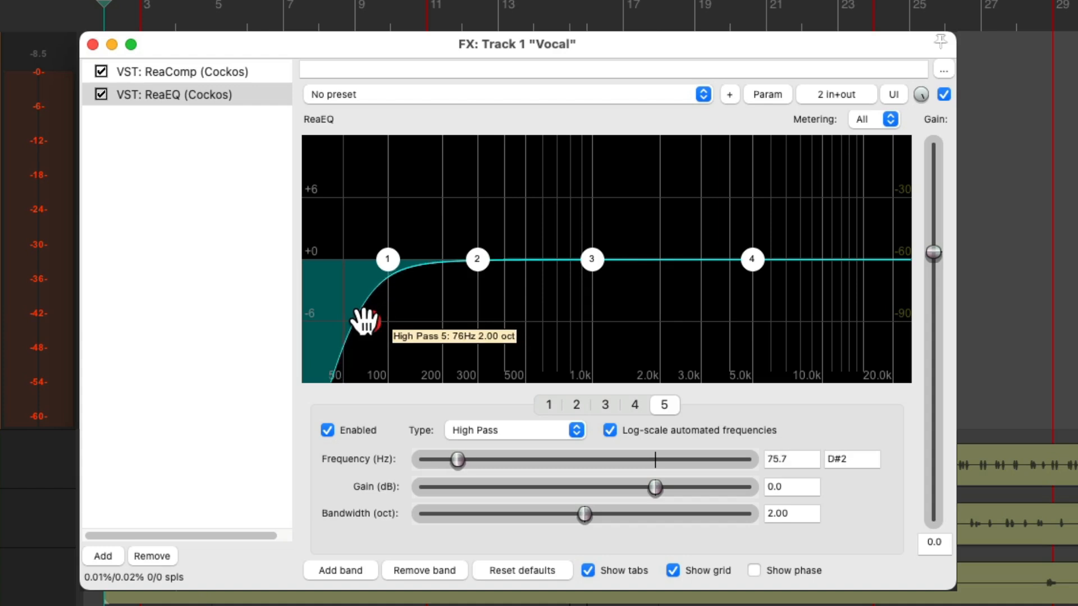
Try a boost of about 1.2 dB near 1576 Hz on ReaEQ band 3 with a slight high shelf boost on band 4
left_click_drag(591, 261, 629, 258)
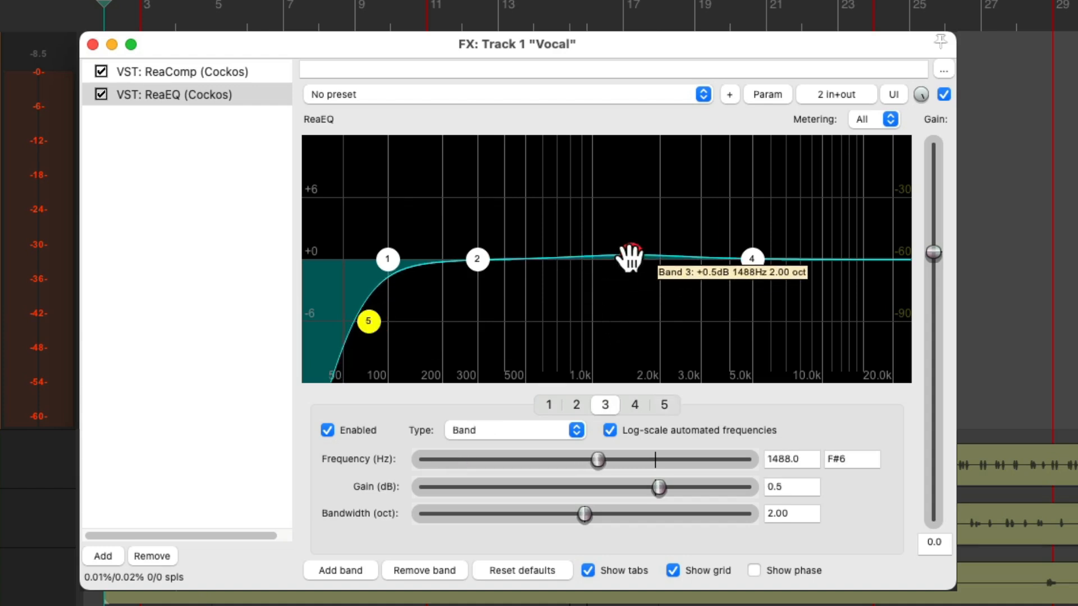
left_click_drag(751, 259, 738, 250)
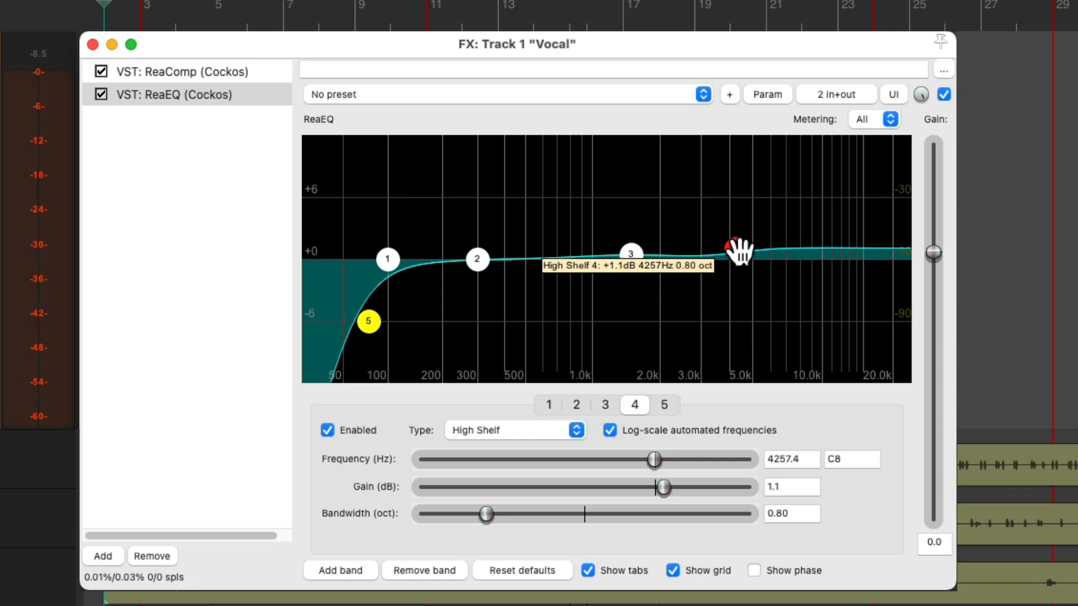
left_click_drag(631, 252, 630, 253)
mouse_move(739, 249)
left_mouse_down()
mouse_move(748, 245)
mouse_move(737, 230)
left_mouse_up()
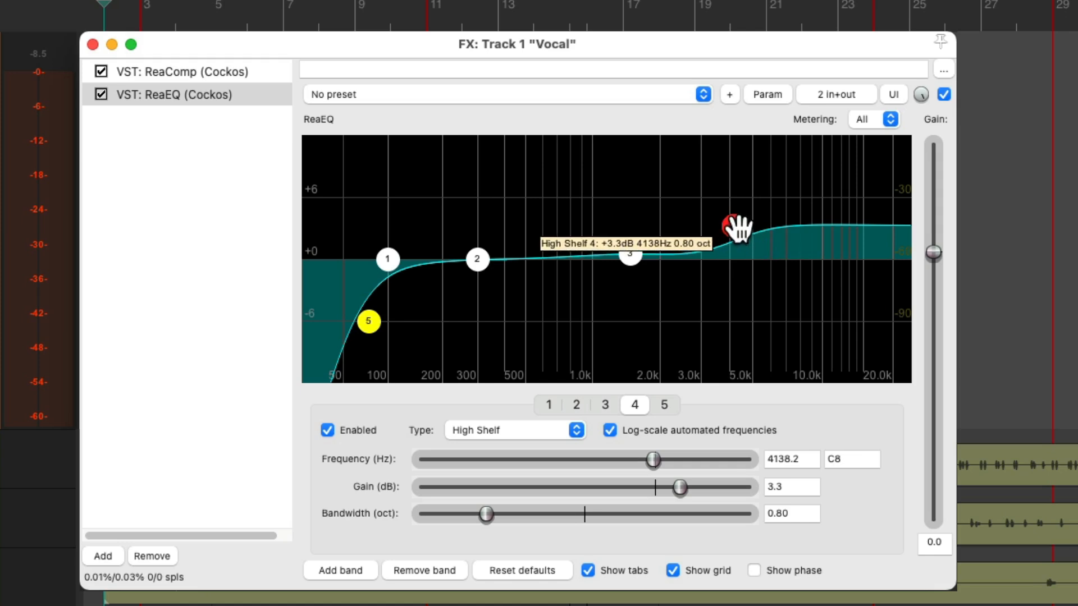
left_click_drag(737, 227, 735, 252)
left_click_drag(636, 252, 642, 245)
While monitoring the vocal, boost ReaEQ band 3 slightly below 2 kHz and set the band 4 high shelf to about 3.1 dB at 3984 Hz
key("space")
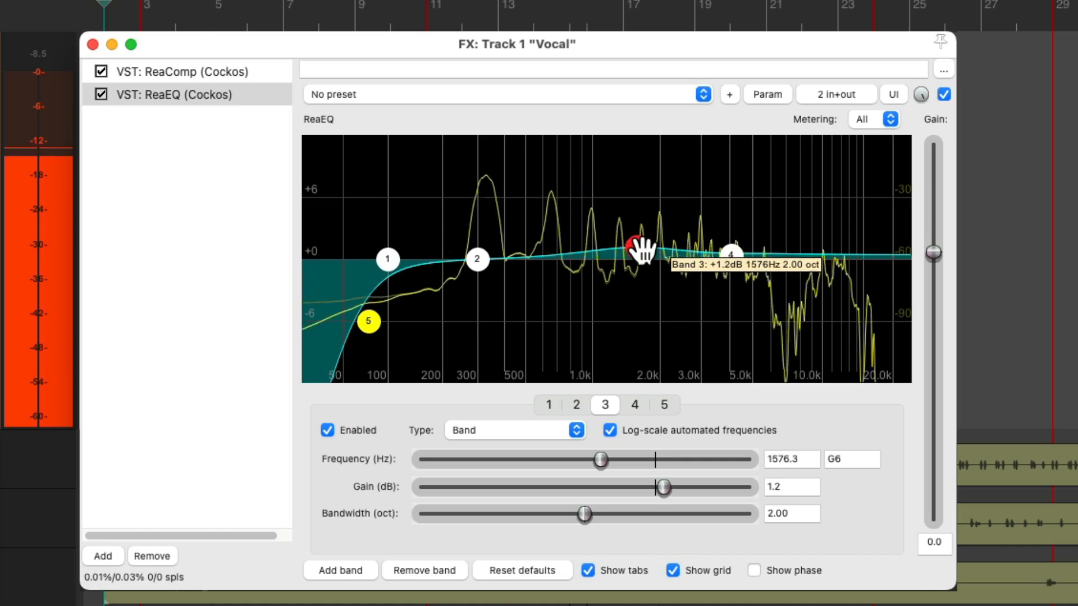
left_click(731, 254)
left_click_drag(732, 254, 708, 195)
left_click_drag(636, 246, 638, 232)
left_click_drag(709, 195, 705, 224)
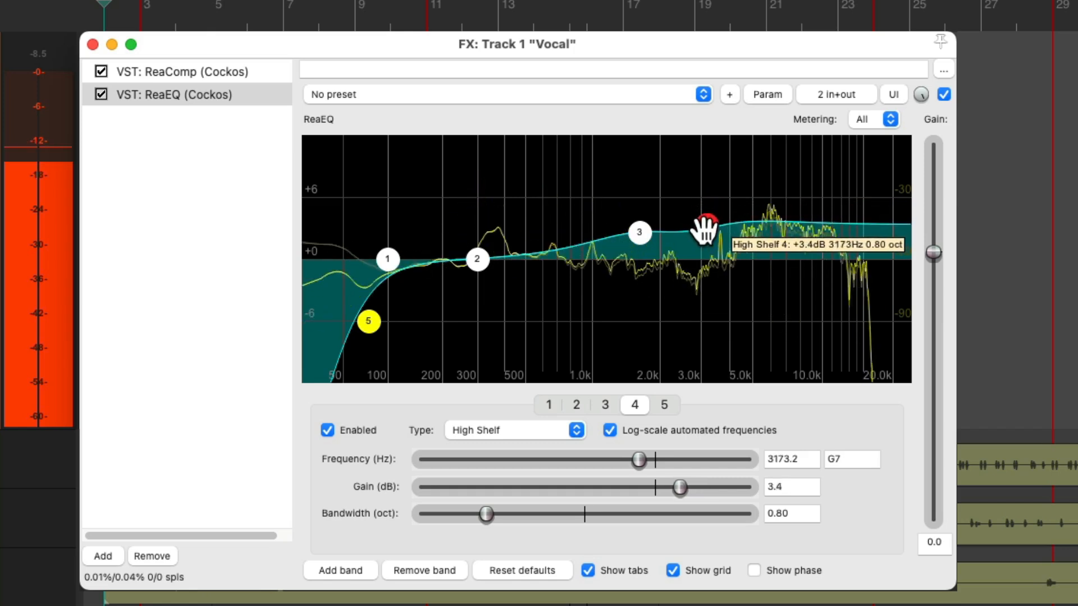
left_click_drag(640, 236, 640, 243)
left_click_drag(710, 228, 736, 229)
left_click_drag(640, 243, 656, 242)
left_click_drag(729, 227, 730, 233)
left_click(645, 242)
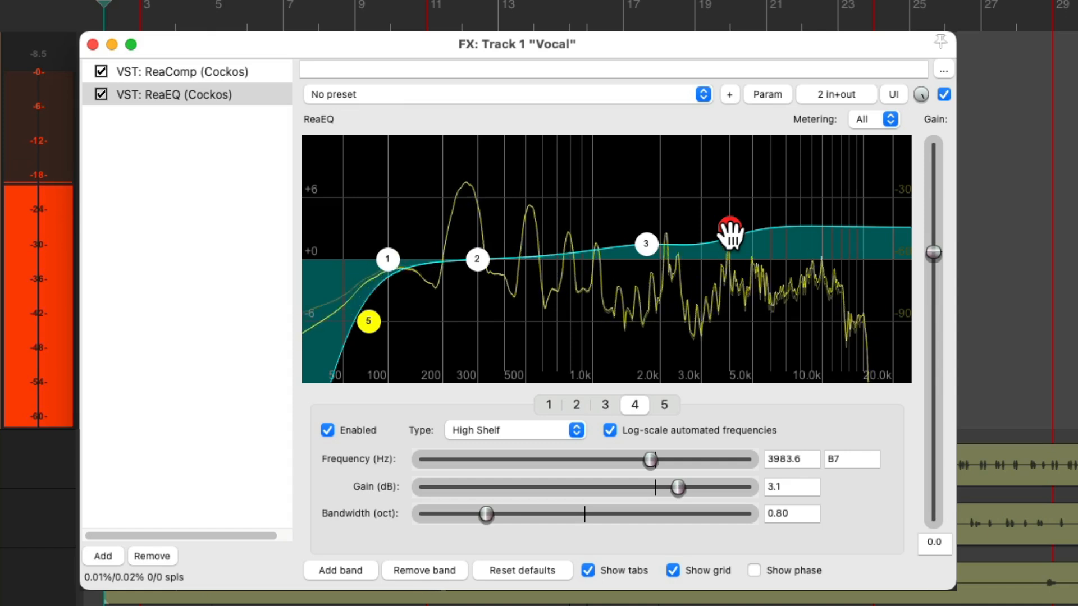
Compare the sound of the vocal with ReaEQ bypassed and with it enabled again
key("space")
left_click(941, 95)
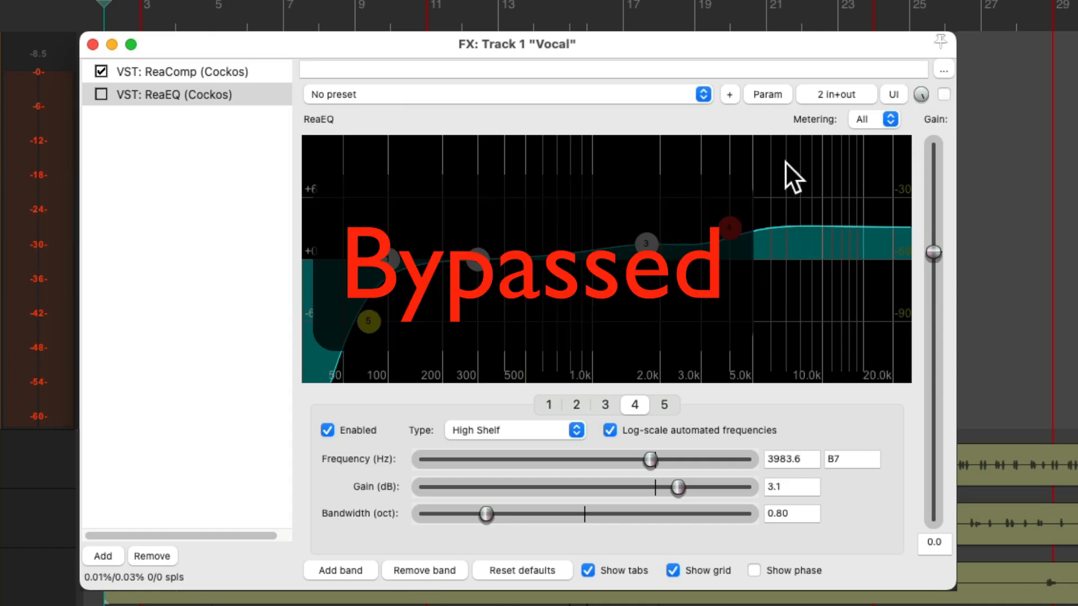
key("space")
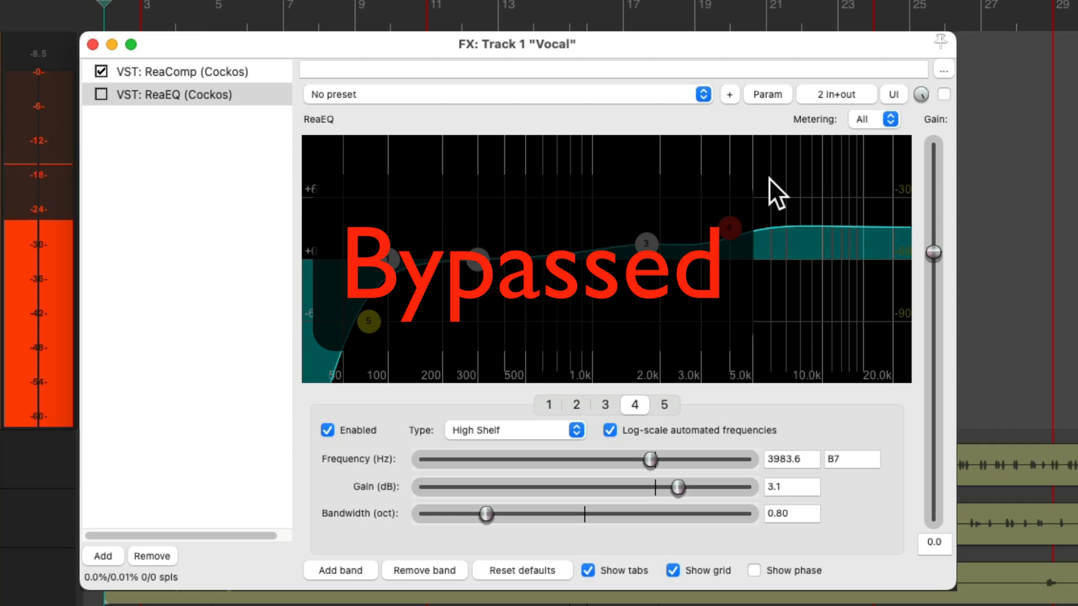
key("space")
left_click(944, 95)
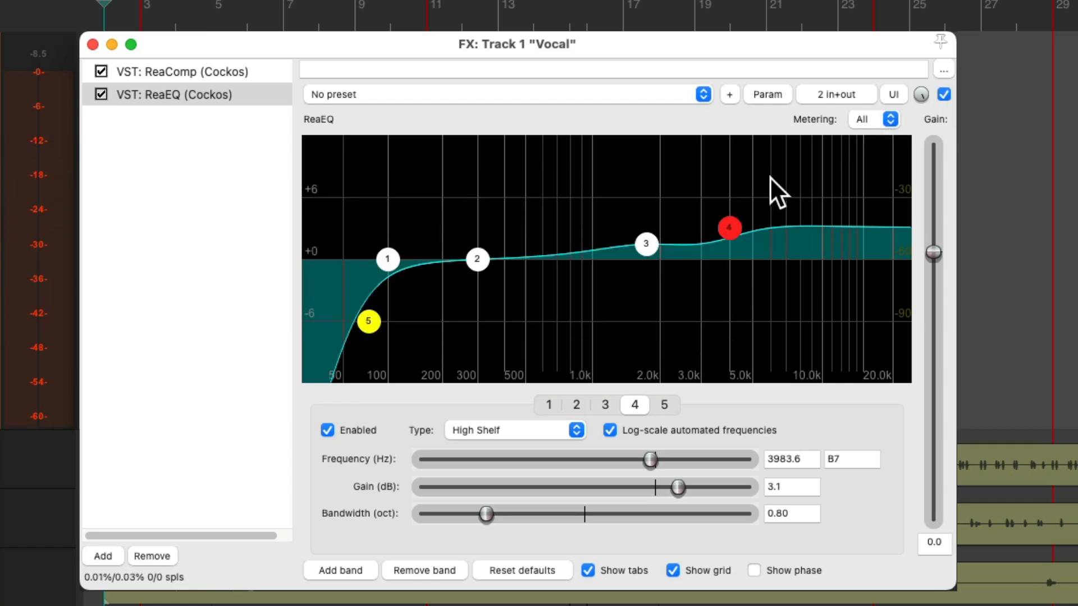
key("space")
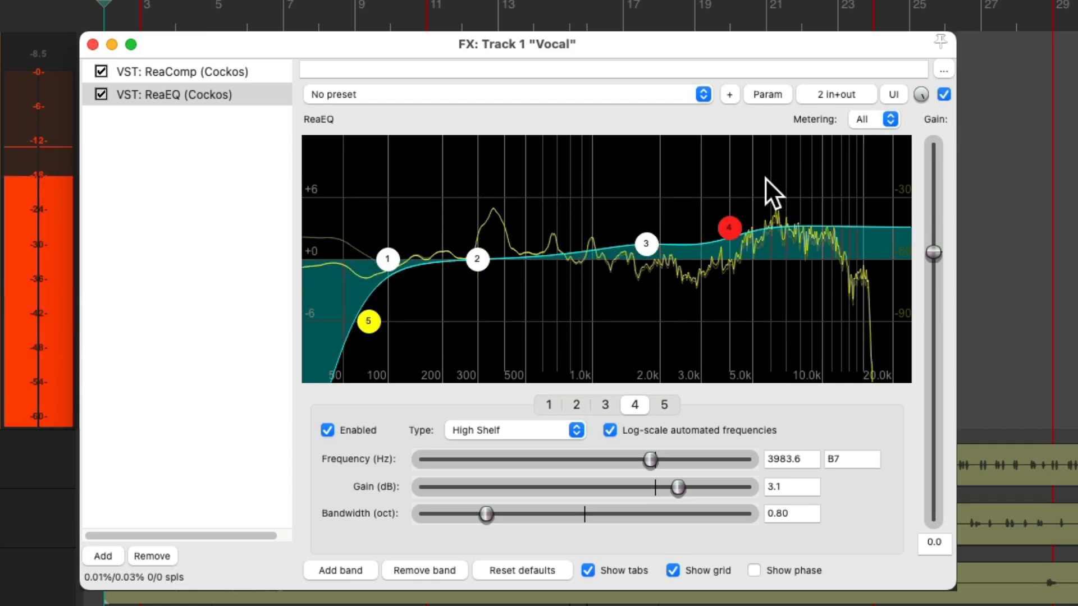
key("space")
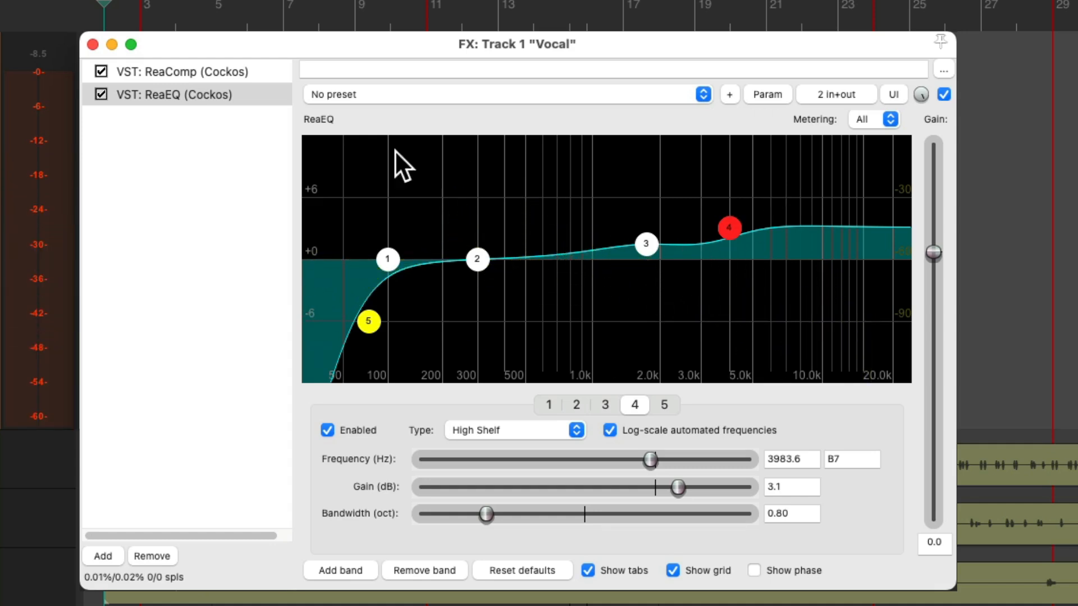
Add the ReaDelay (Cockos) plugin after ReaEQ in the Vocal track's effects chain
double_click(222, 147)
type("delay")
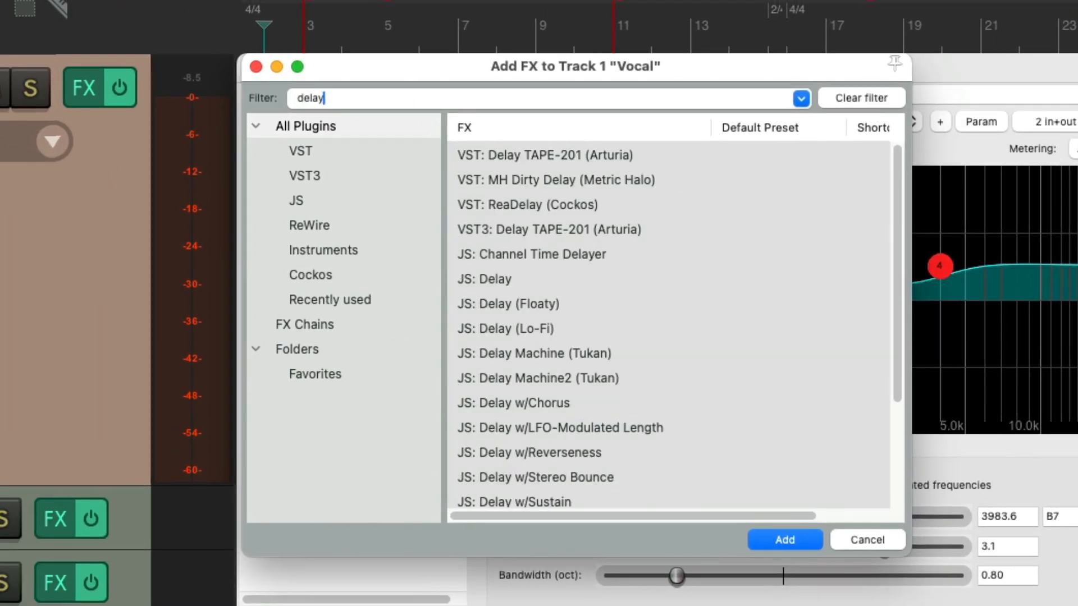
left_click(547, 204)
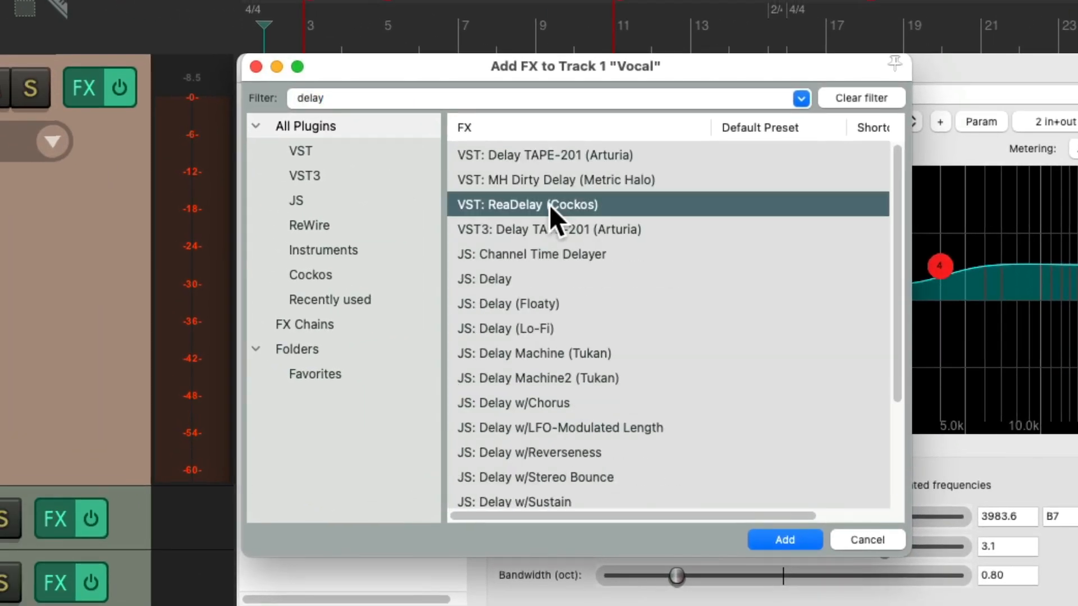
double_click(549, 204)
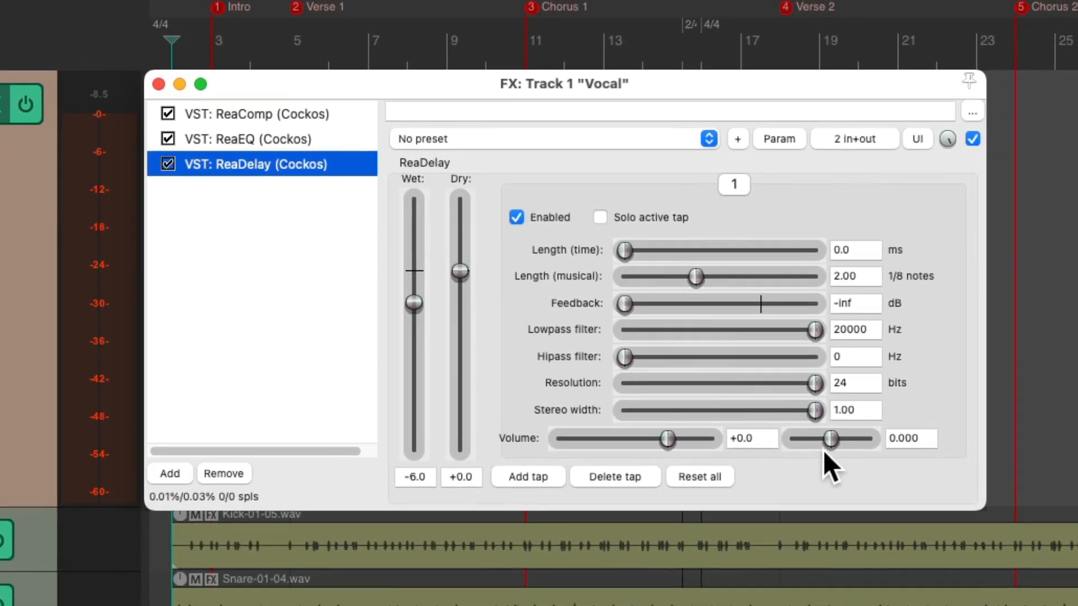
Pan ReaDelay tap 1 fully left and set its length to 180 ms with a musical length of 0.00
left_click_drag(829, 440, 782, 446)
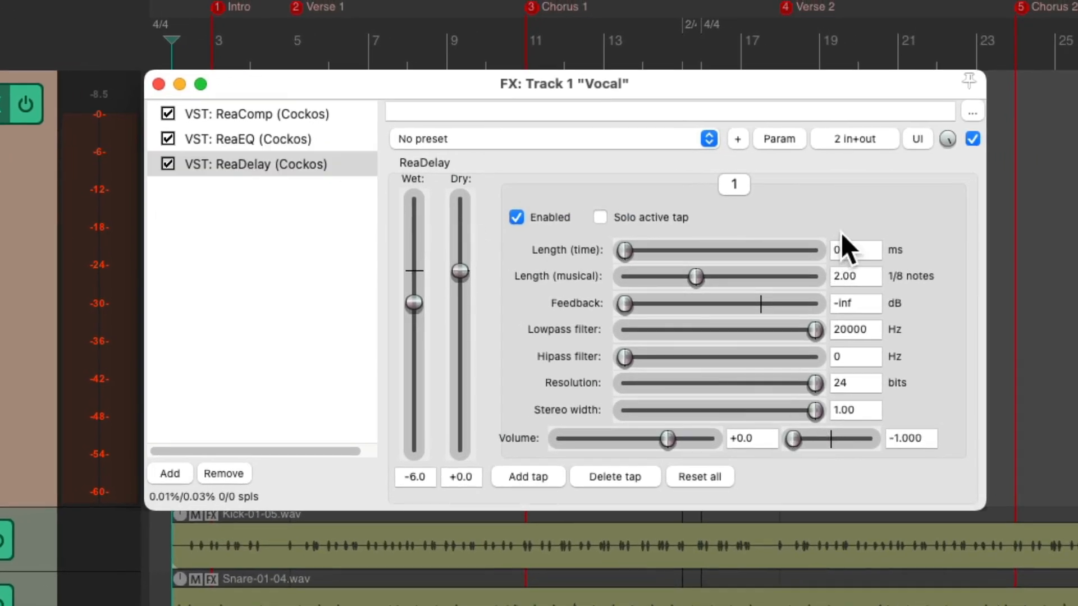
type("180")
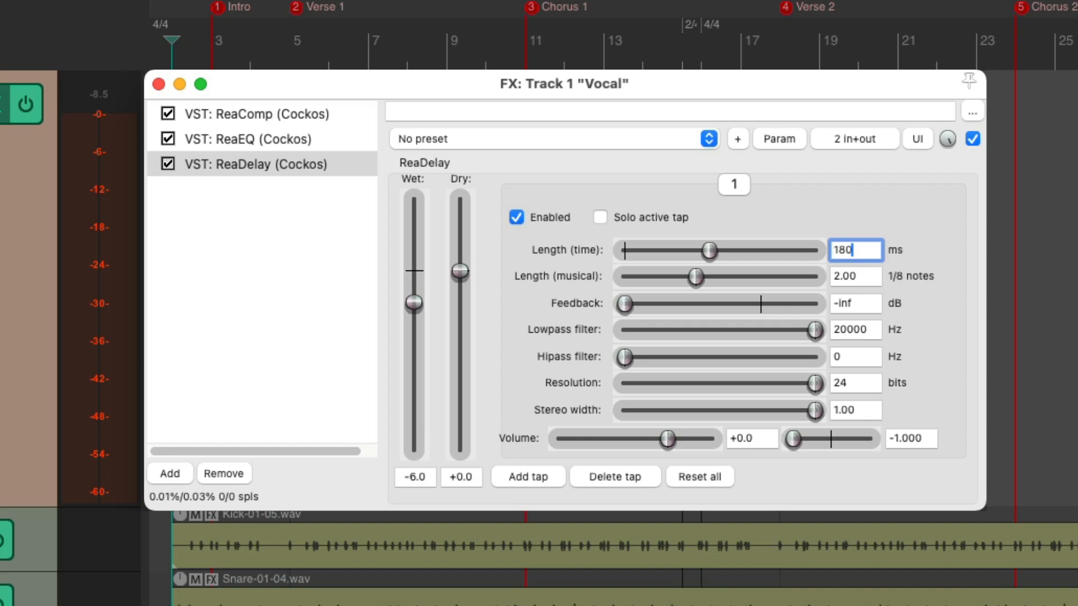
left_click(698, 273)
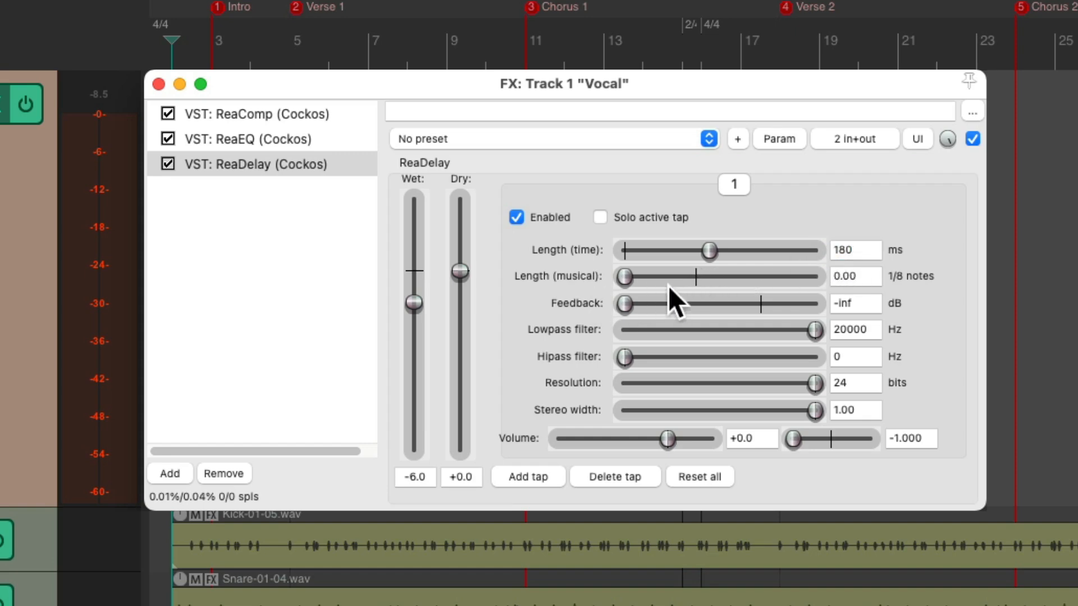
Add a second ReaDelay tap panned fully right with a length of 210 ms, and check both taps' settings
left_click(528, 477)
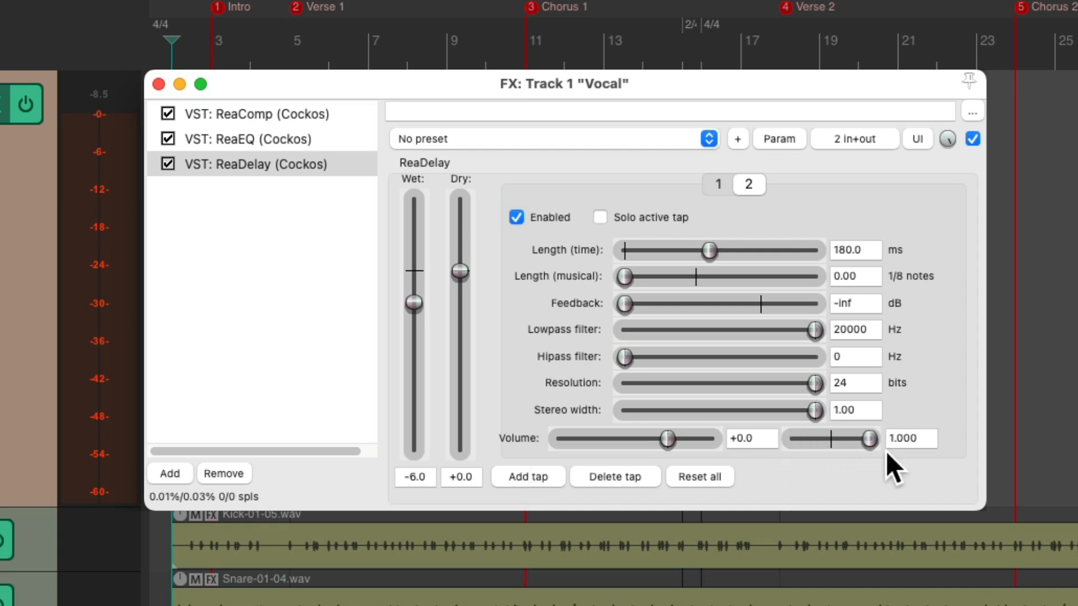
double_click(858, 247)
type("210")
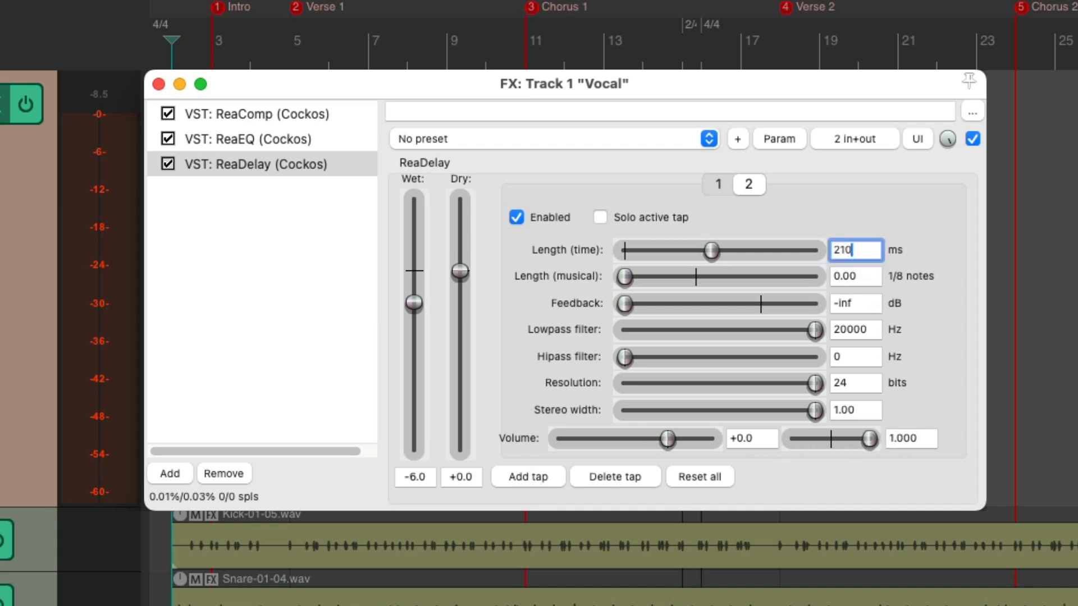
key("Return")
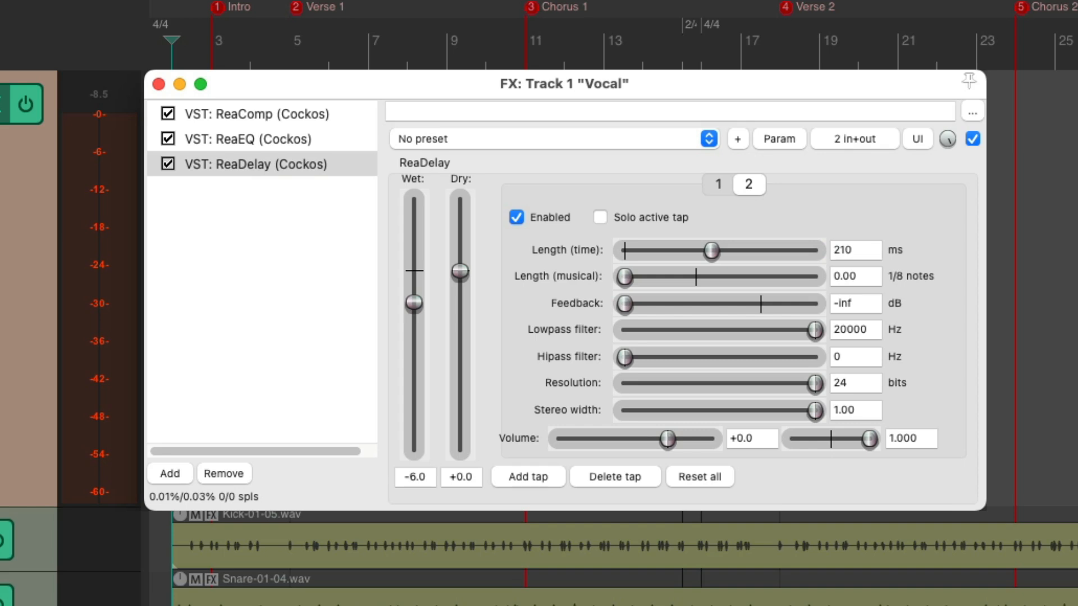
left_click(706, 184)
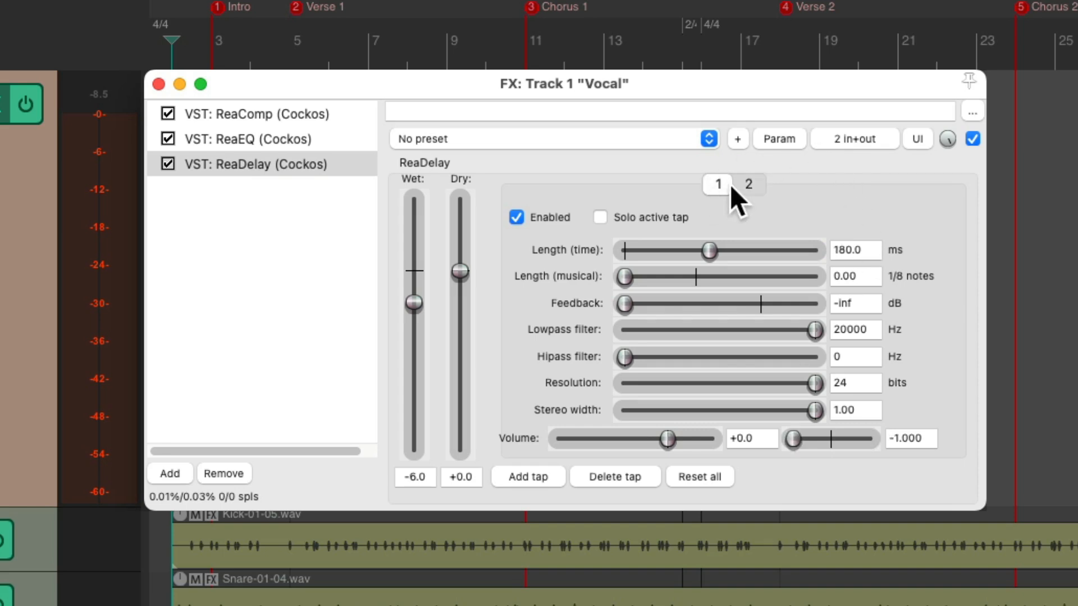
left_click(747, 186)
left_click(719, 184)
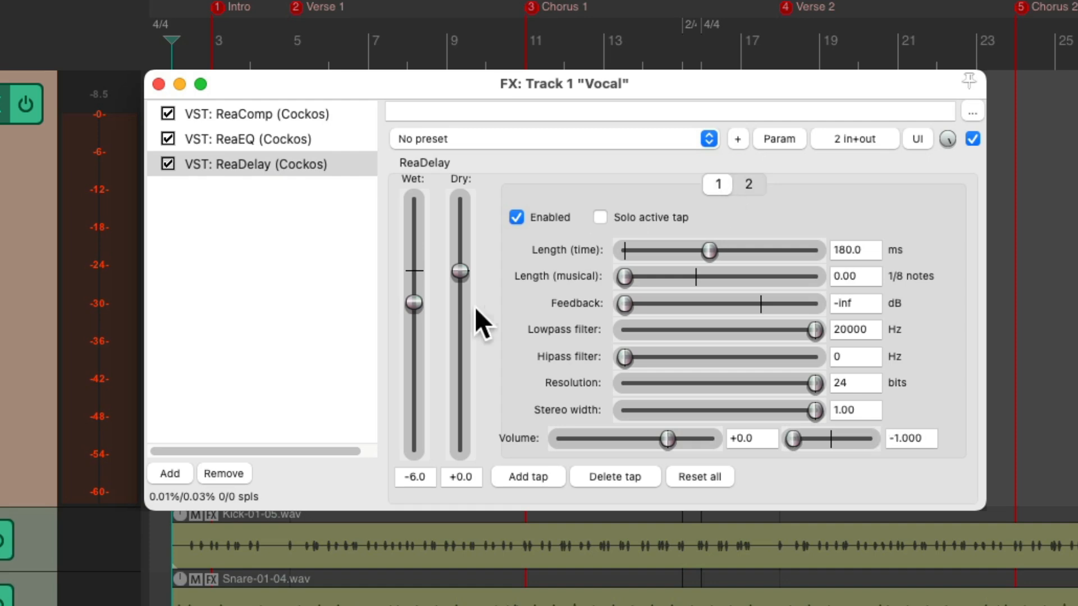
Lower ReaDelay's wet level to -18.1 dB while monitoring and compare the vocal with the delay bypassed and enabled
left_click_drag(413, 313, 416, 325)
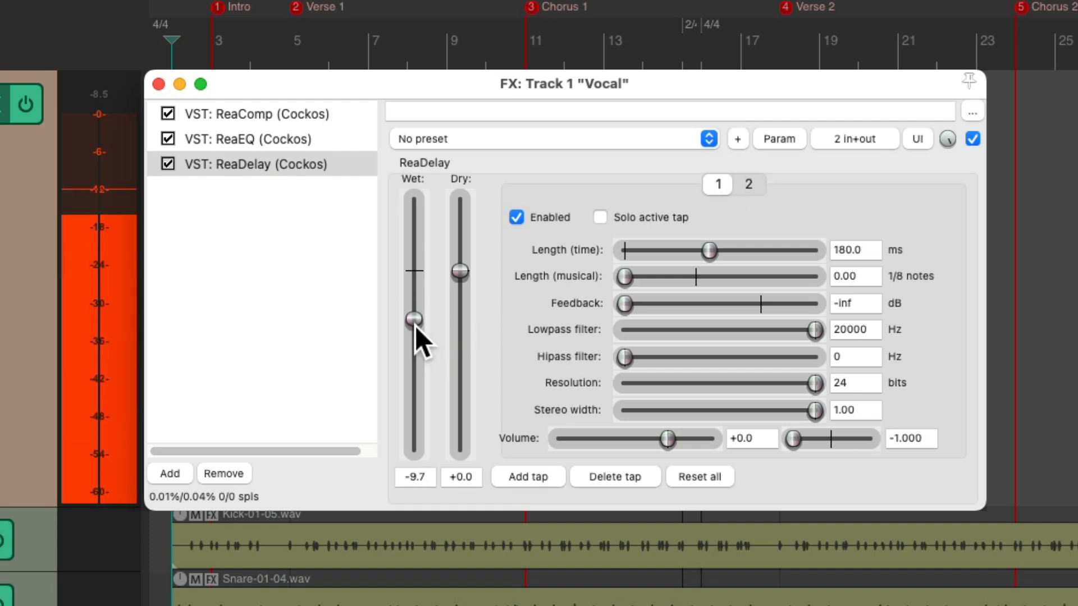
left_click_drag(416, 326, 418, 361)
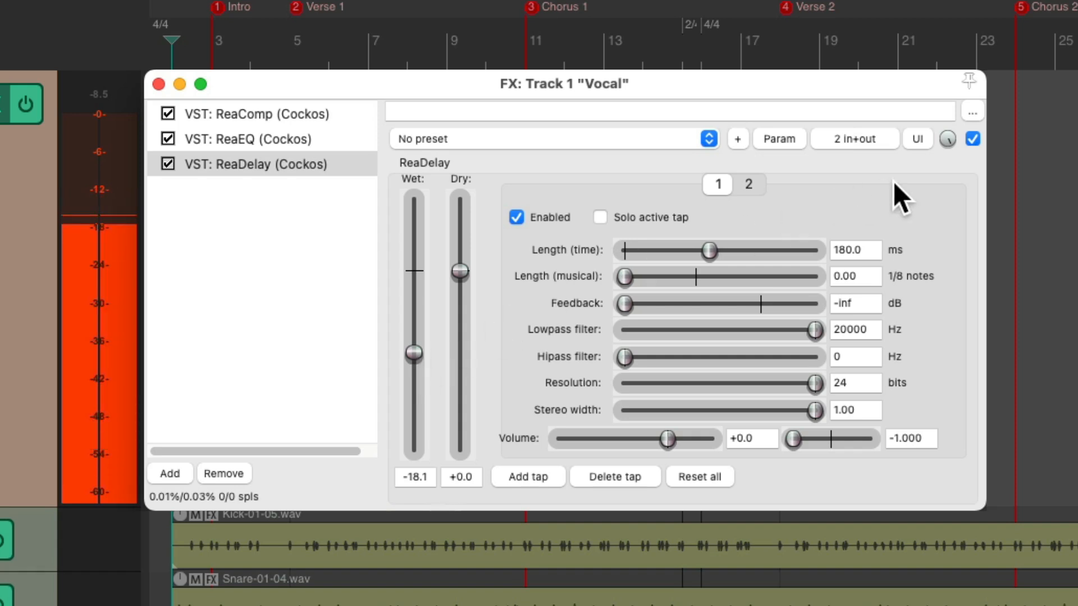
left_click(973, 139)
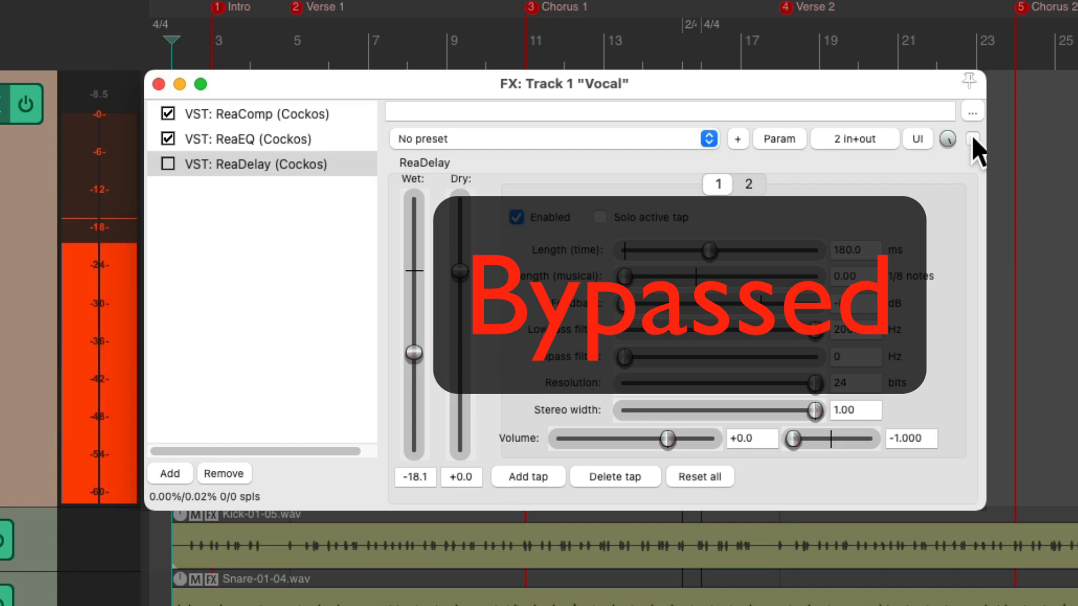
left_click(973, 139)
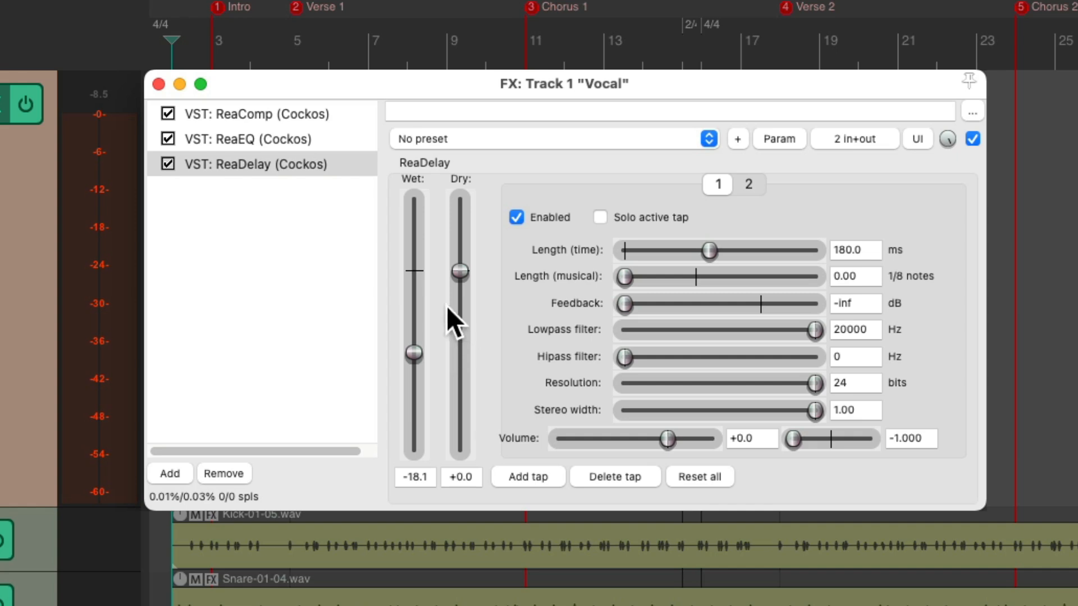
Bypass ReaDelay and add the ReaVerbate (Cockos) plugin after it on the Vocal track
left_click(173, 163)
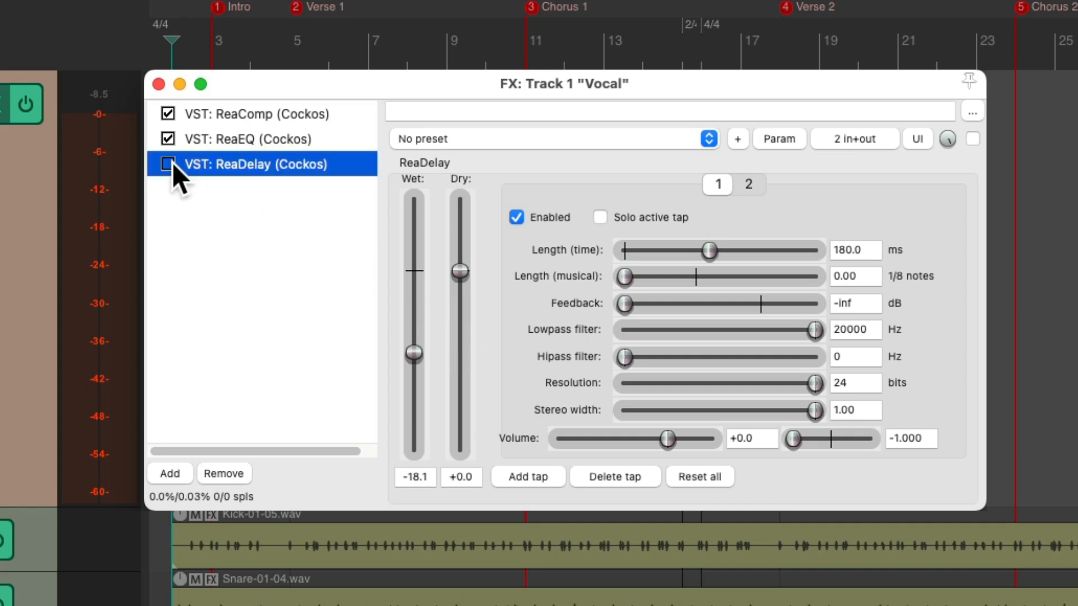
double_click(231, 199)
type("verb")
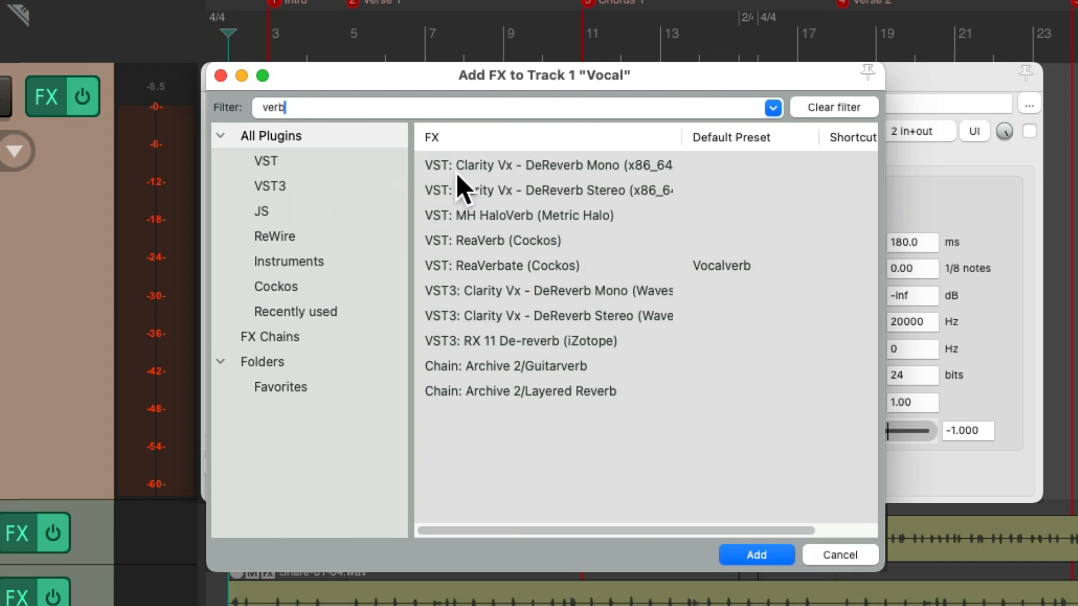
left_click(544, 264)
double_click(584, 263)
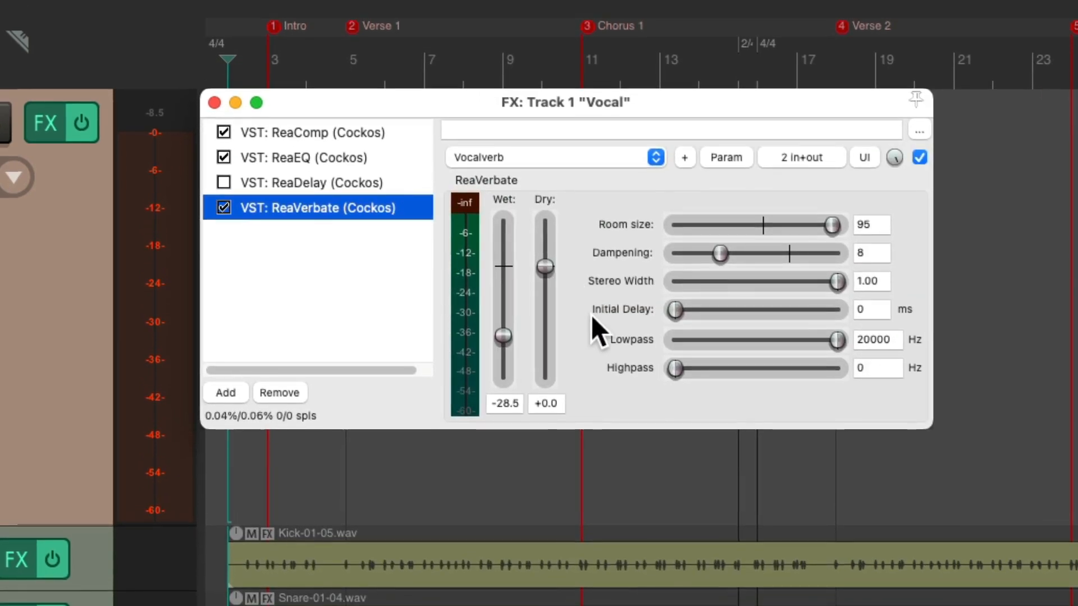
Set ReaVerbate's room size to 85 and dampening to 50, and raise its wet level to about -11.8 dB
left_click_drag(830, 227, 817, 234)
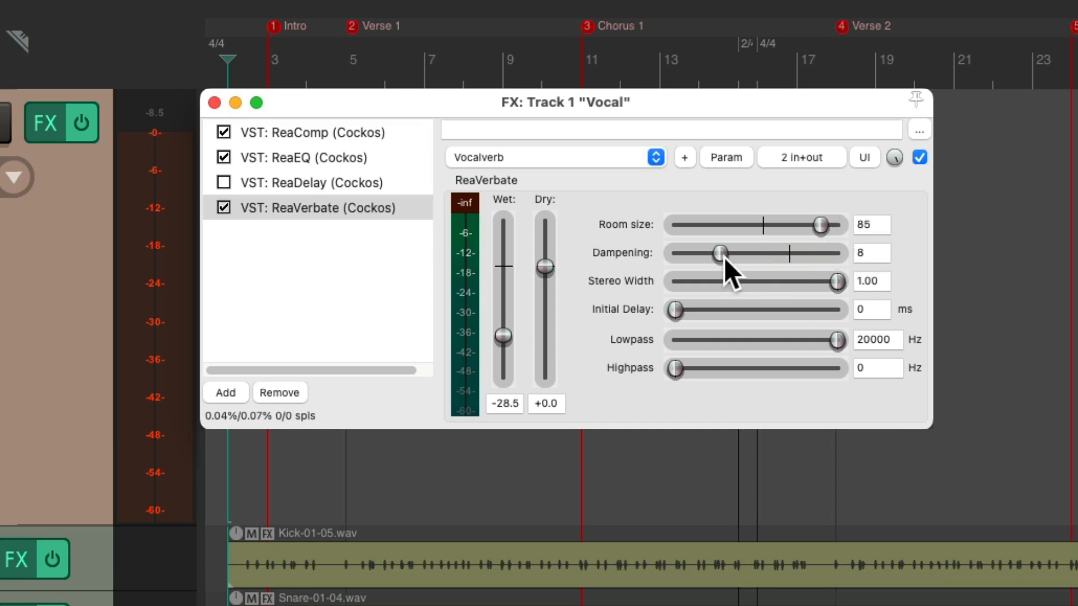
left_click_drag(721, 256, 766, 256)
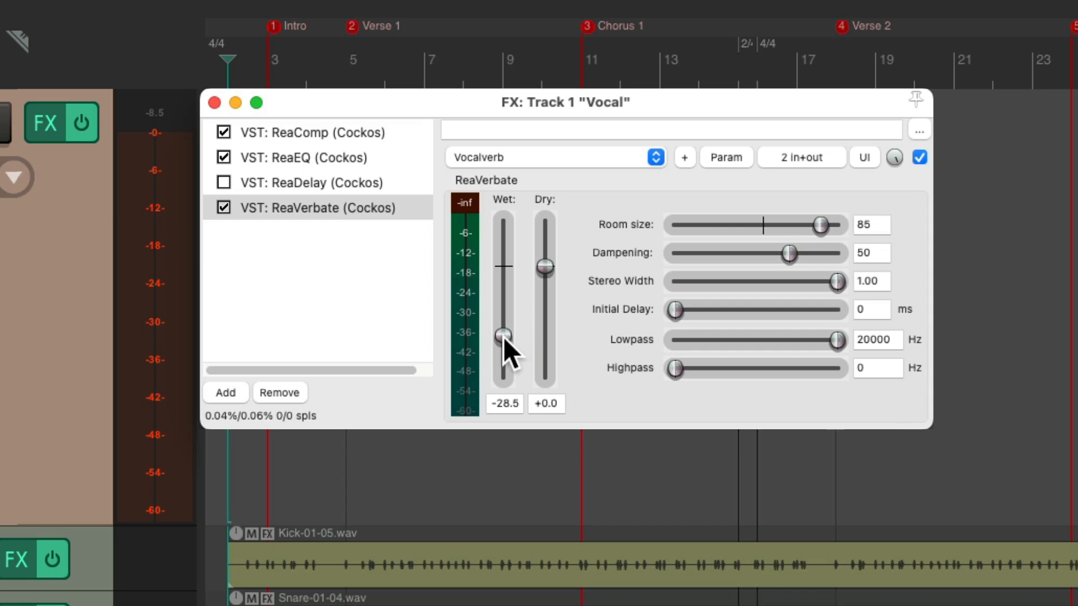
mouse_move(503, 337)
left_mouse_down()
mouse_move(501, 293)
mouse_move(512, 299)
mouse_move(505, 315)
left_mouse_up()
left_click_drag(505, 320, 505, 304)
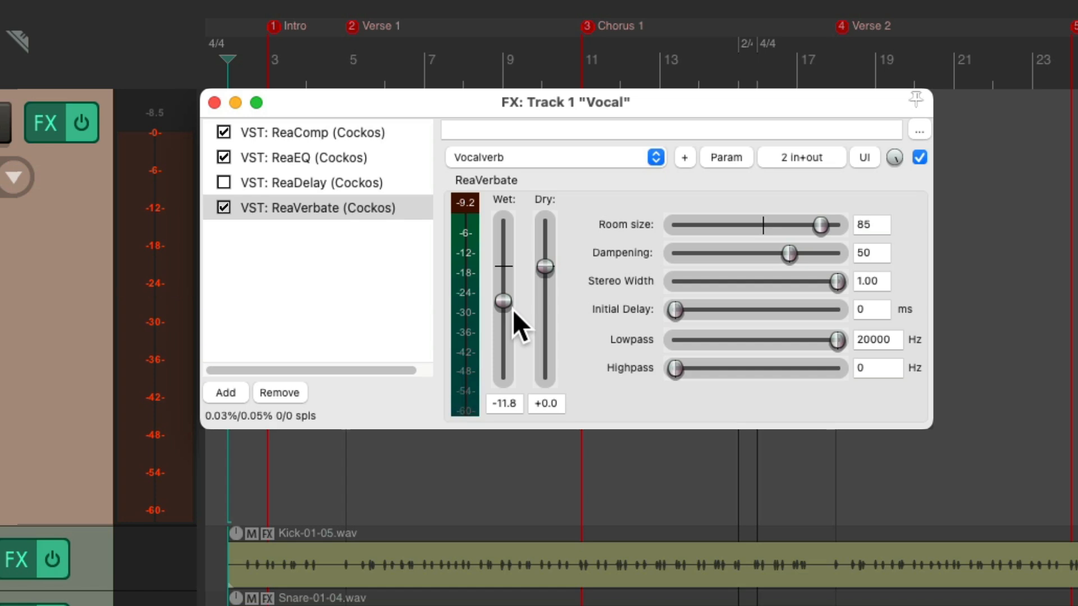
Bypass ReaVerbate and paste an enabled copy of it at the end of the Vocal track's effects chain
left_click(224, 207)
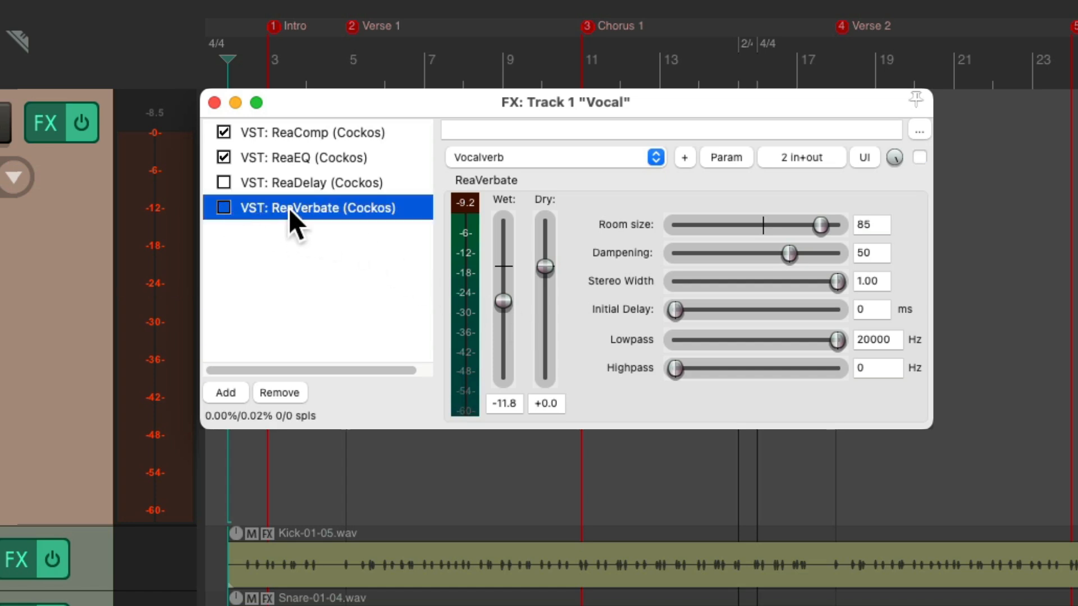
key("super+v")
left_click(224, 233)
Set the second ReaVerbate's room size to 95, dampening to 8 and wet level to about -16.6 dB
left_click_drag(821, 225, 717, 262)
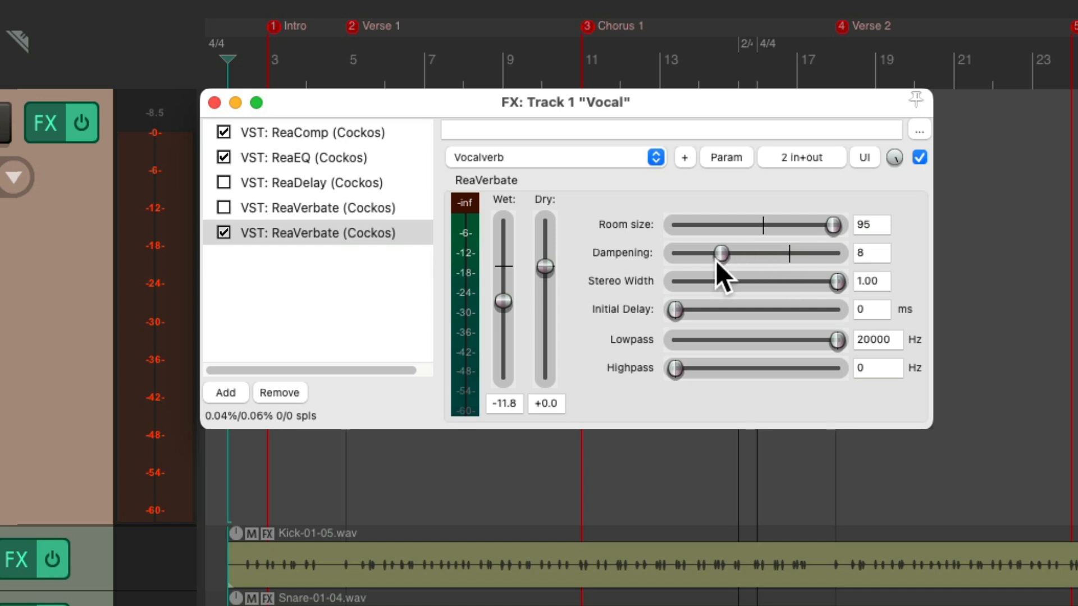
key("space")
left_click_drag(501, 301, 505, 319)
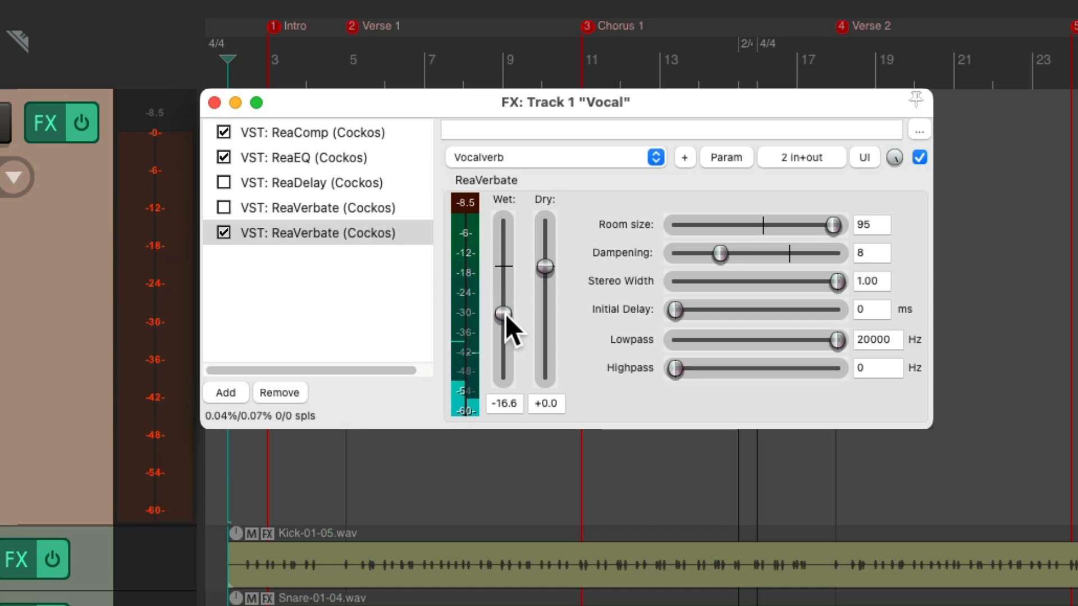
With only the first ReaVerbate enabled and the second bypassed, lower the first one's wet level to about -22.0 dB
left_click(223, 207)
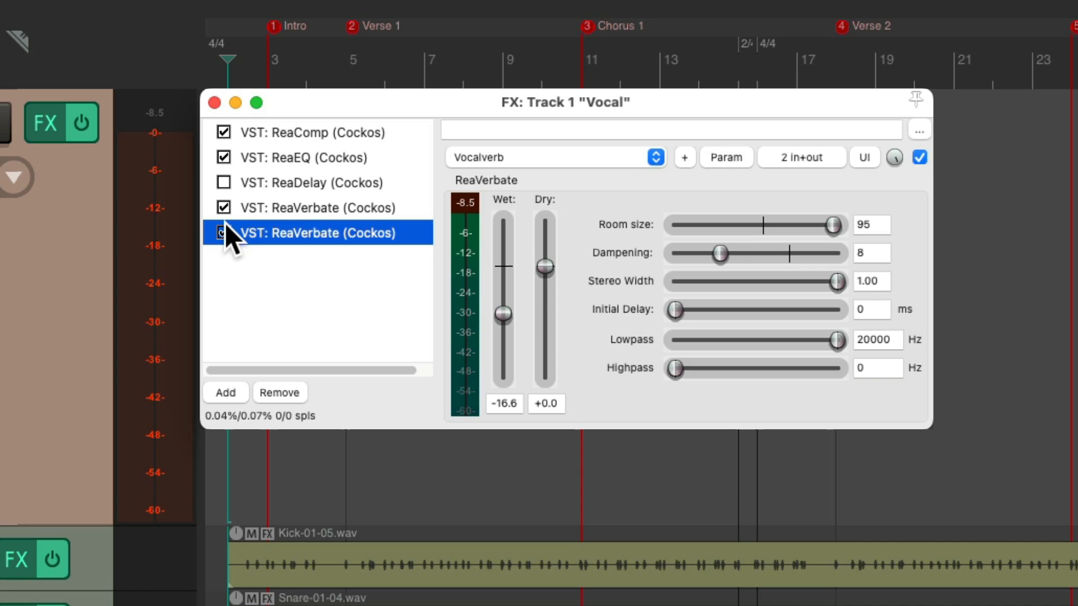
left_click(223, 231)
left_click(302, 207)
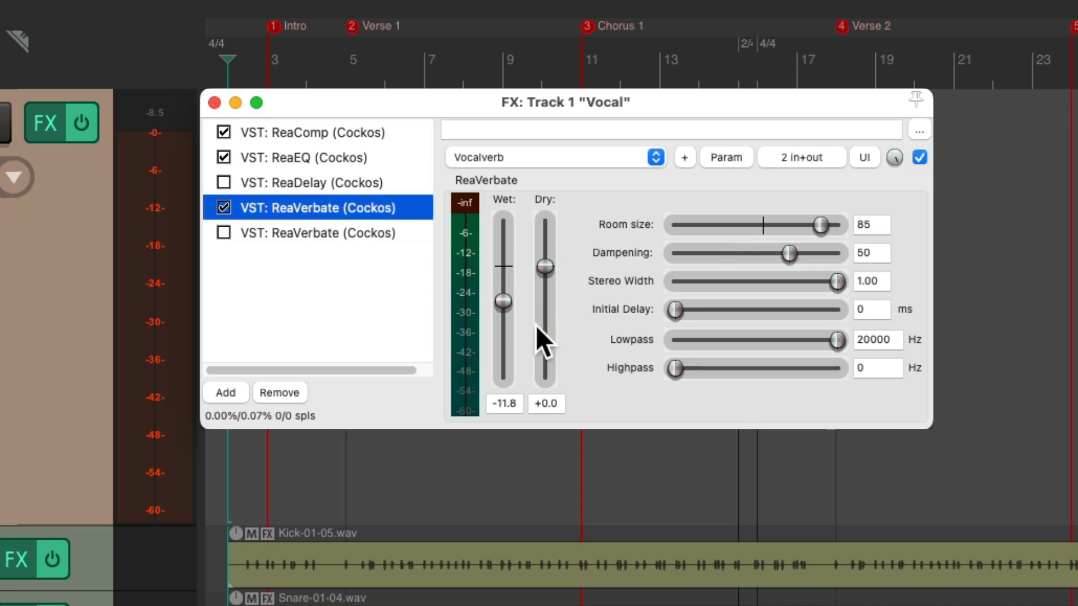
left_click_drag(501, 307, 499, 328)
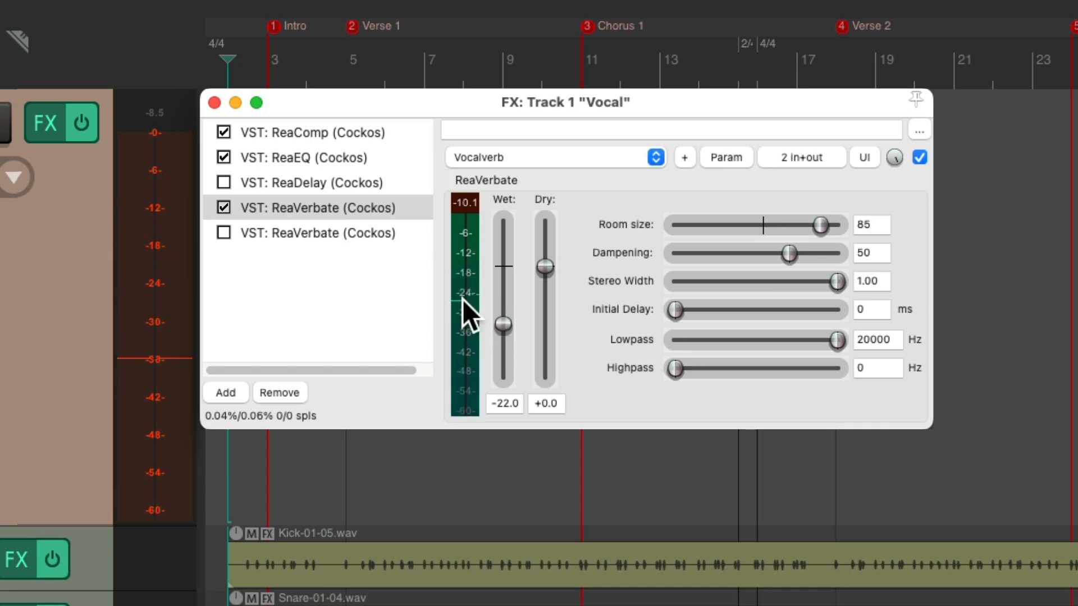
Enable the second ReaVerbate again and lower its wet level to about -23.9 dB
left_click(224, 232)
left_click(290, 232)
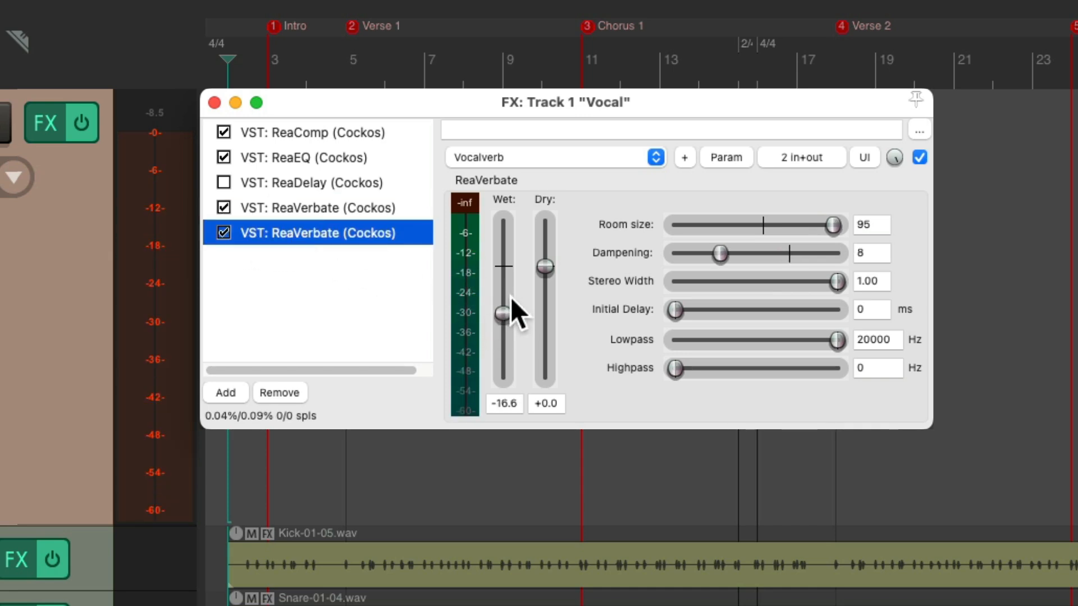
left_click_drag(504, 312, 504, 326)
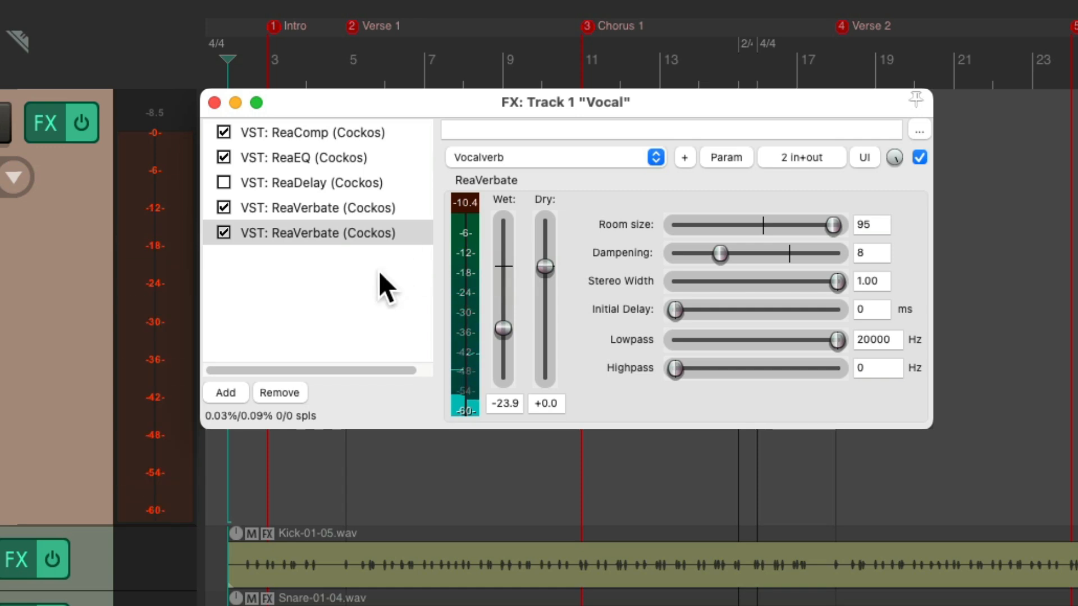
Enable ReaDelay again and compare the vocal with the whole Vocal effects chain bypassed and enabled
left_click(222, 182)
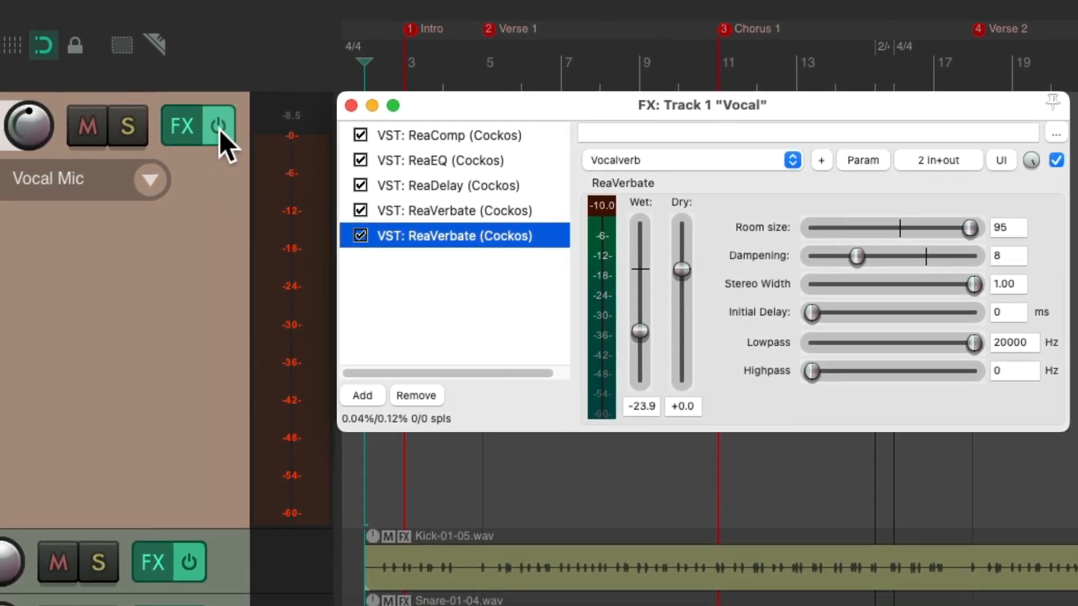
left_click(146, 127)
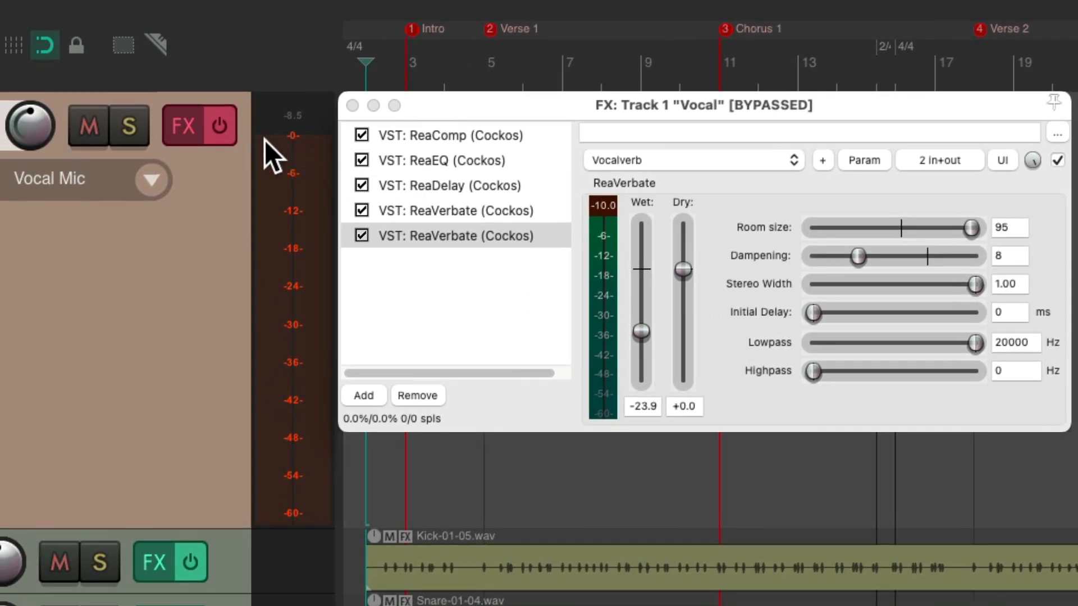
left_click(91, 133)
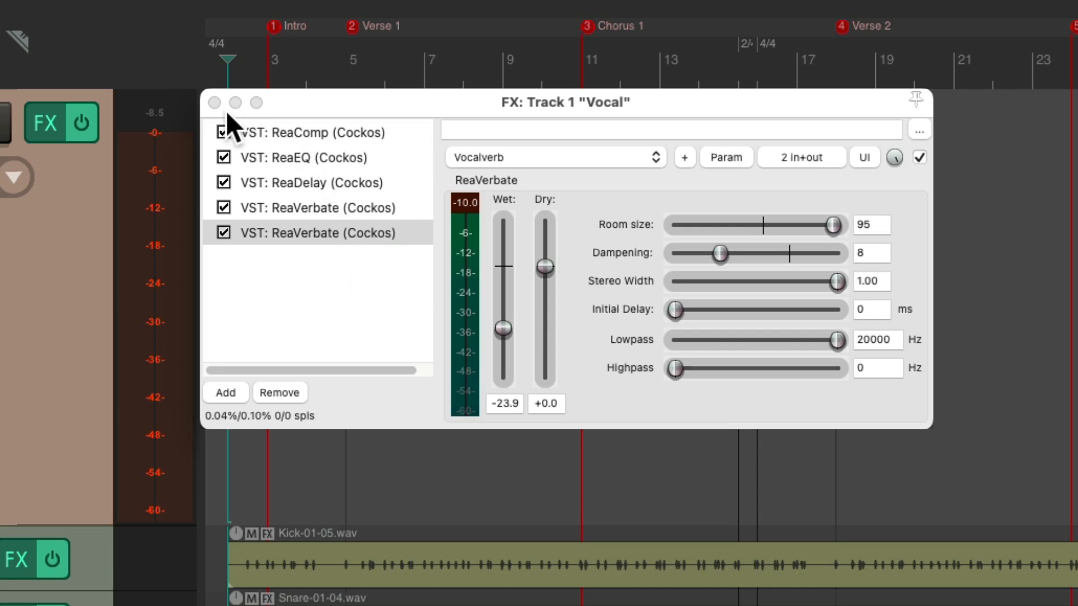
Close the Vocal effects window and start recording the vocal take from measure 2
left_click(214, 103)
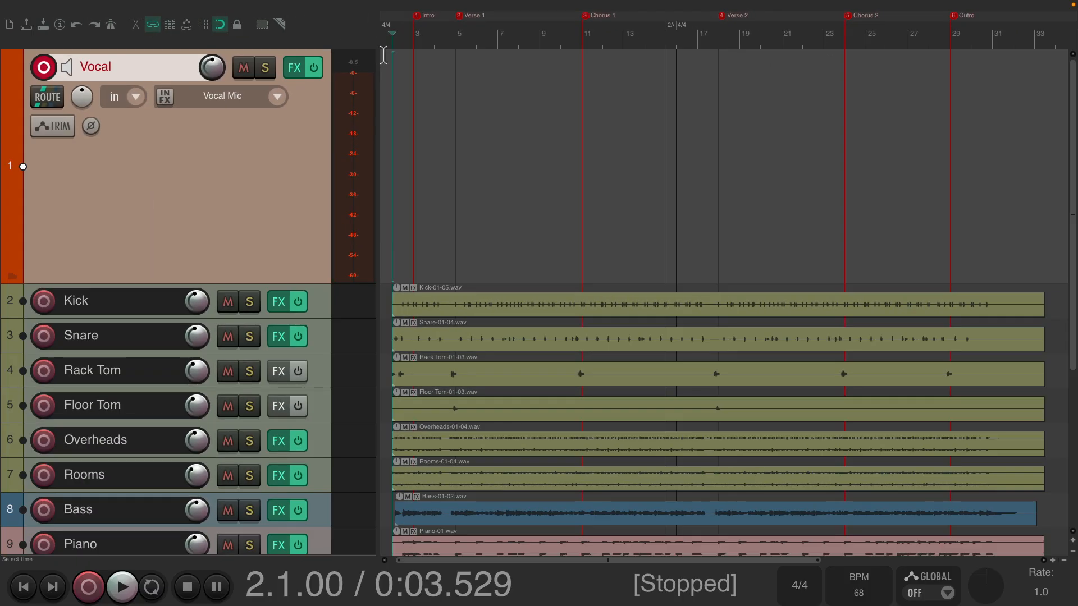
key("ctrl+r")
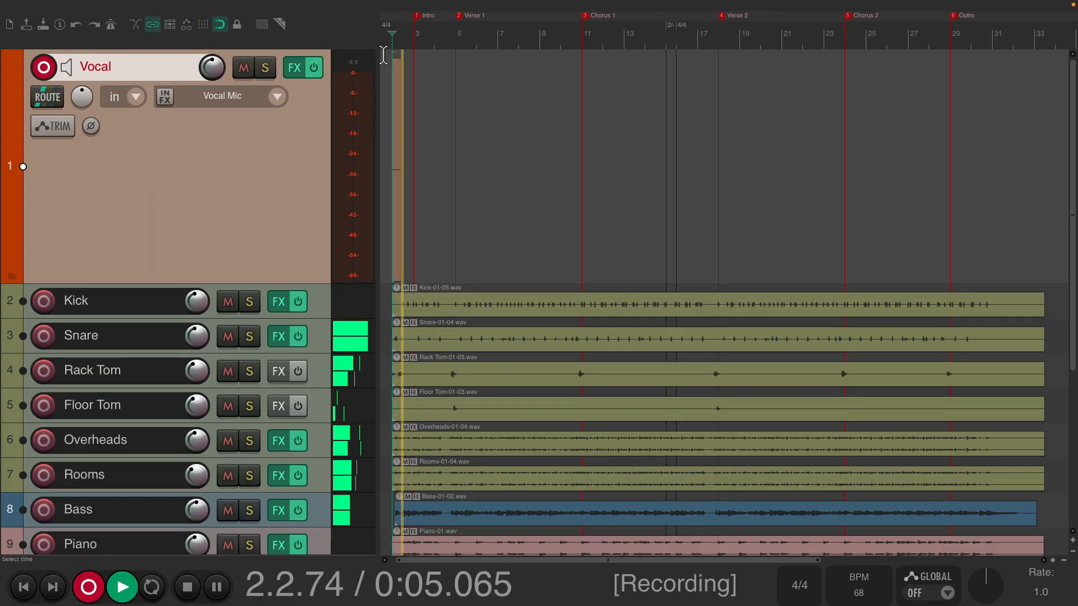
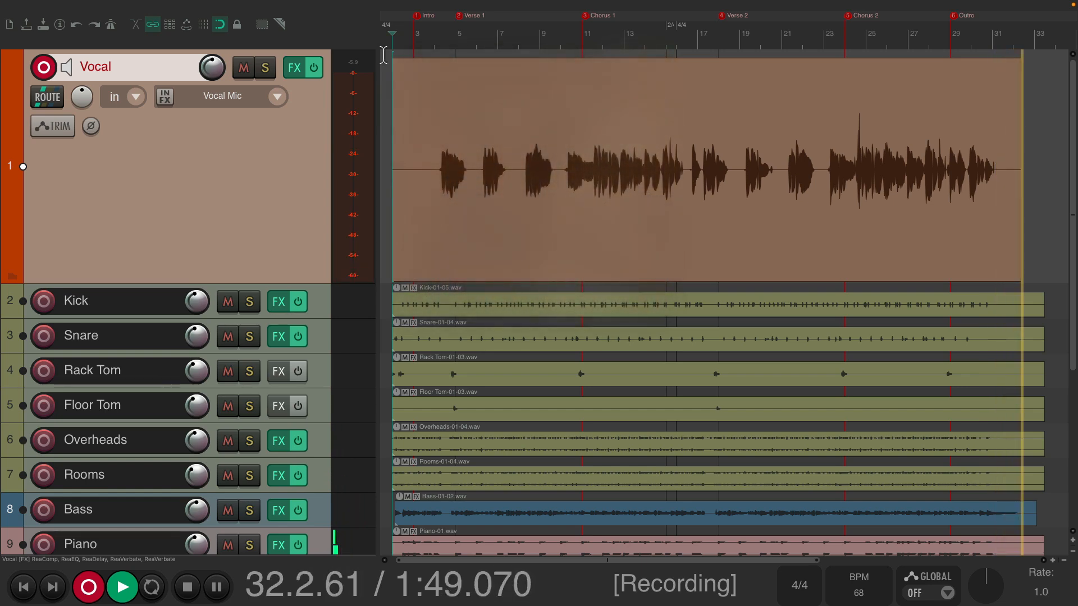
Stop recording the vocal take and disarm the Vocal track
key("space")
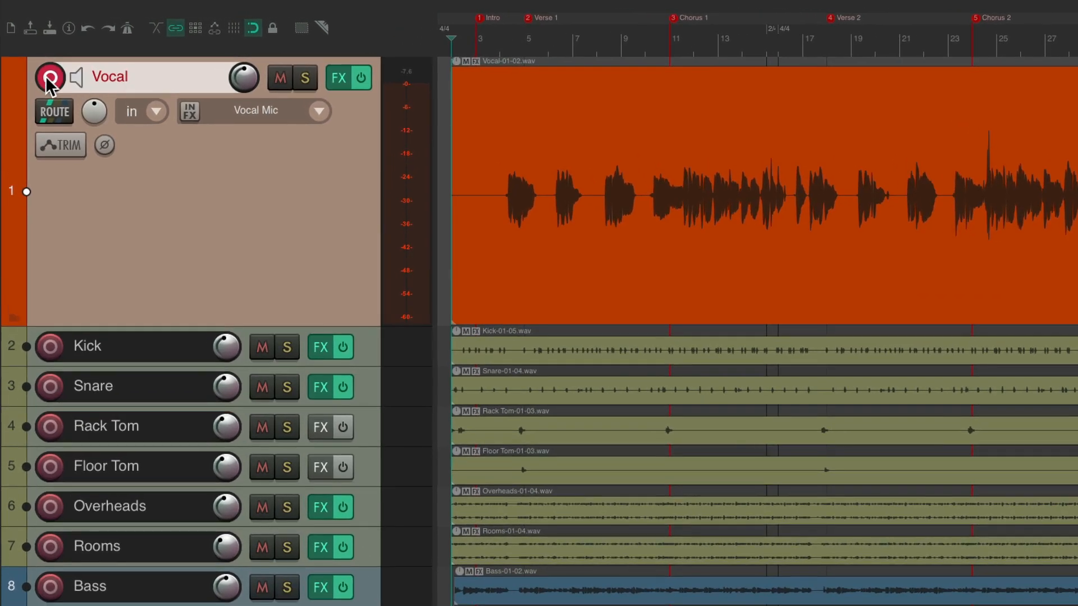
left_click(42, 68)
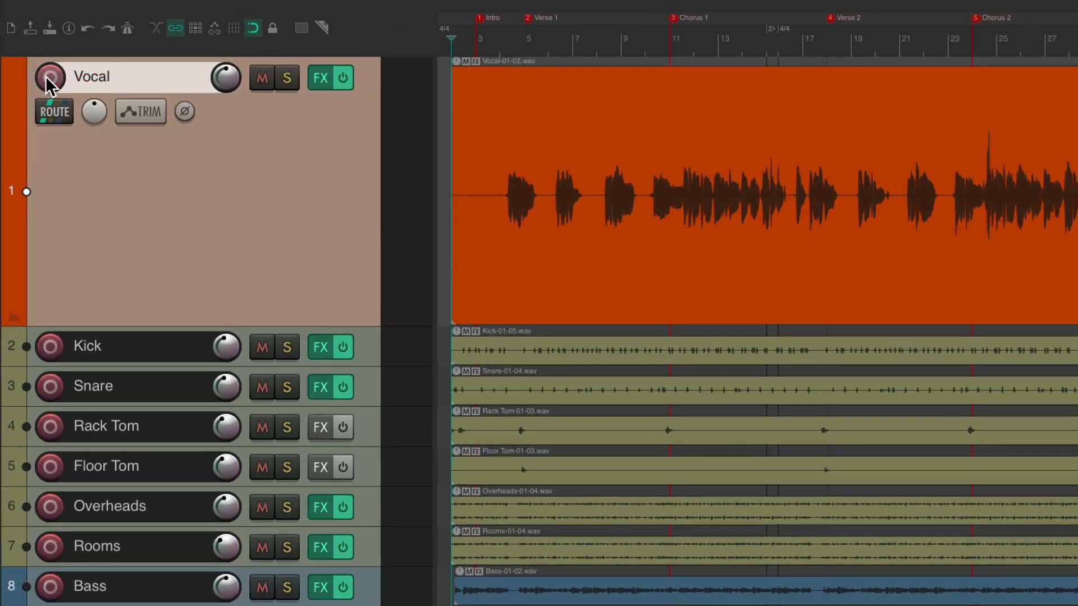
Insert a new track, place it above the Vocal track, and name it "Strings"
key("ctrl+t")
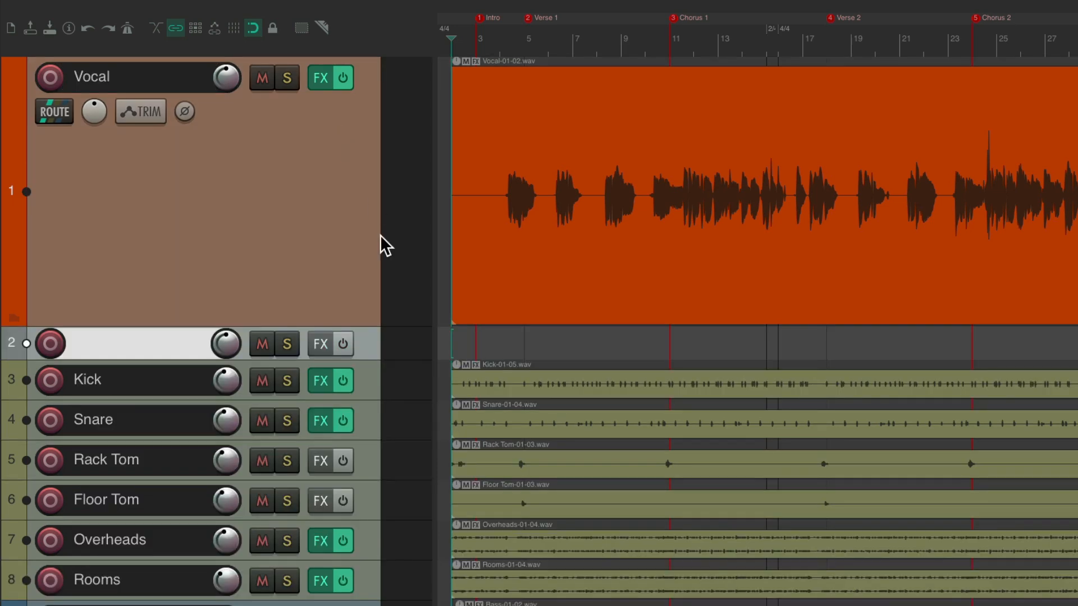
mouse_move(367, 333)
left_mouse_down()
mouse_move(368, 79)
mouse_move(373, 335)
left_mouse_up()
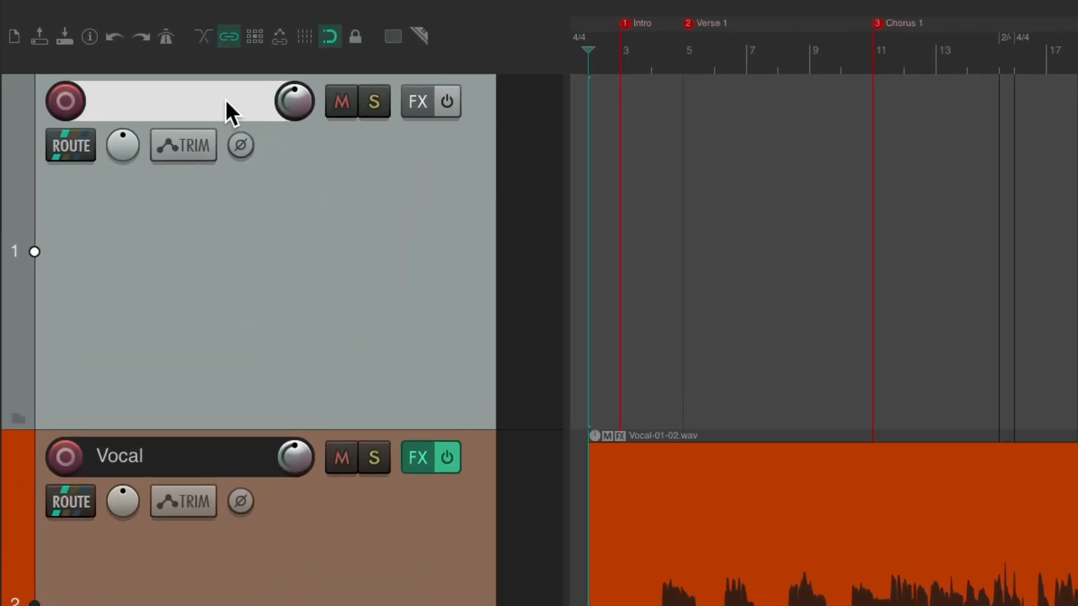
double_click(177, 85)
type("Strings")
key("Return")
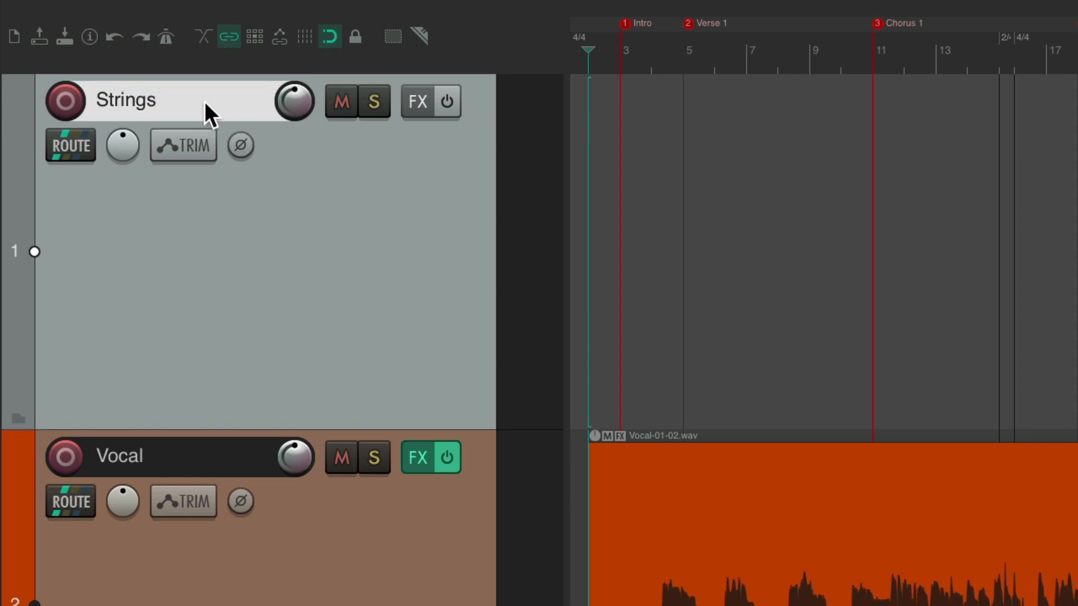
Record-arm the Strings track and set its input to all MIDI inputs on all channels
left_click(68, 101)
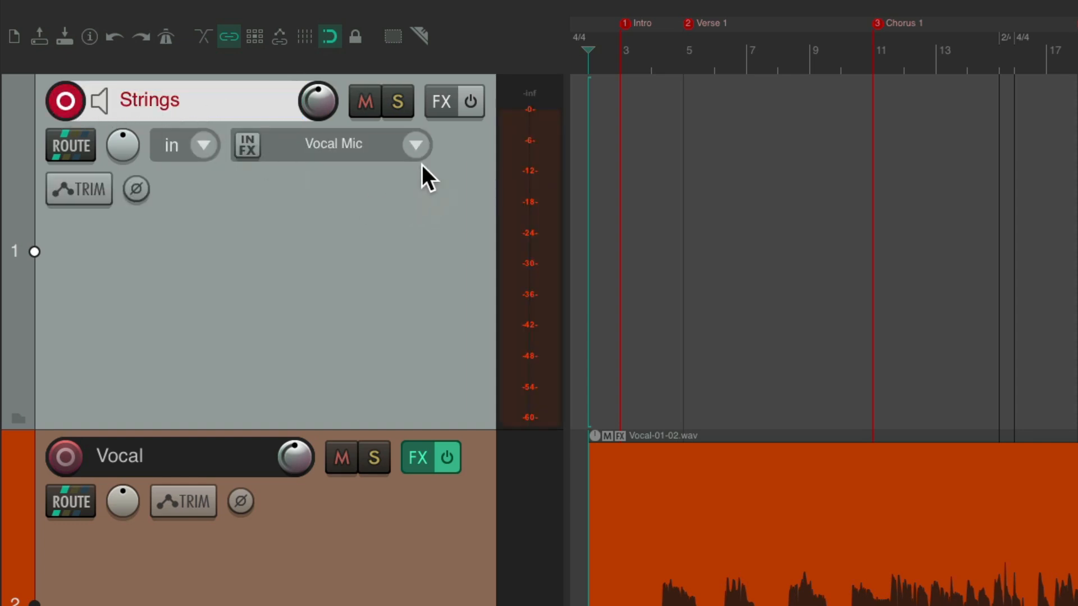
left_click(415, 145)
mouse_move(421, 201)
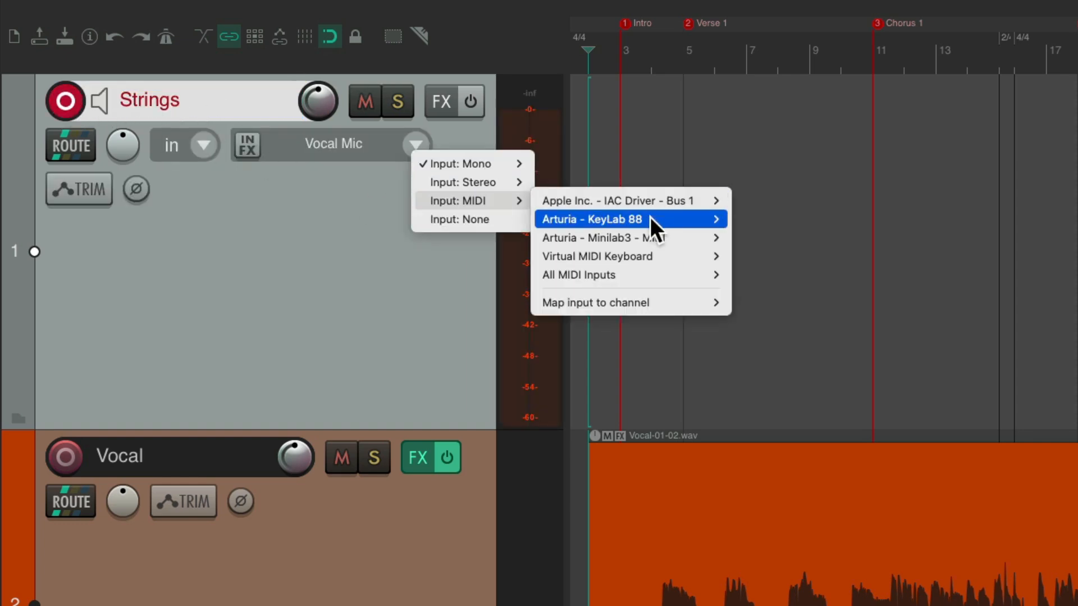
mouse_move(625, 275)
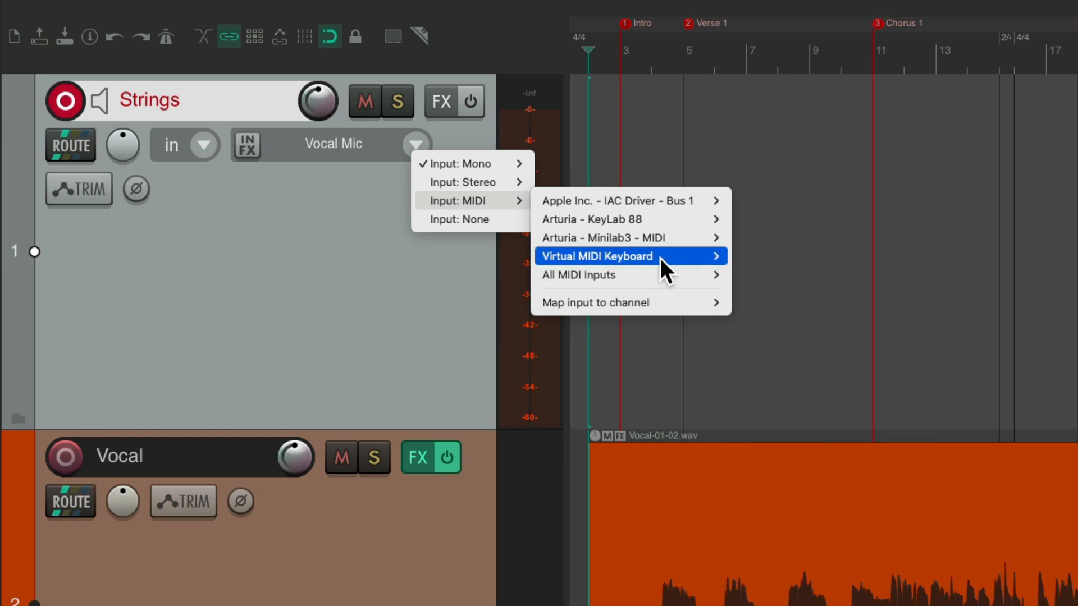
mouse_move(660, 257)
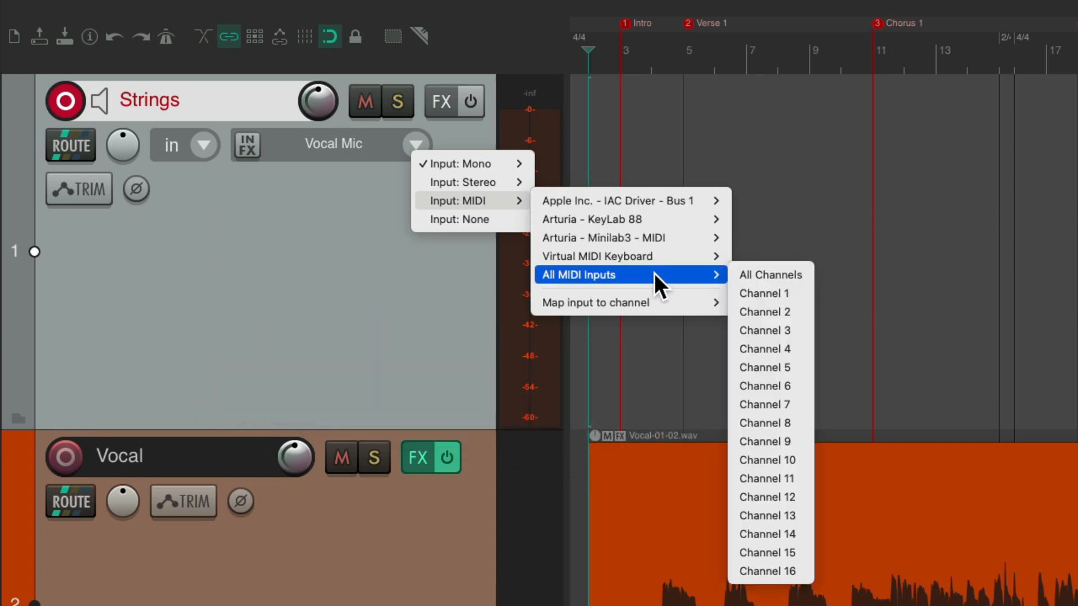
left_click(736, 275)
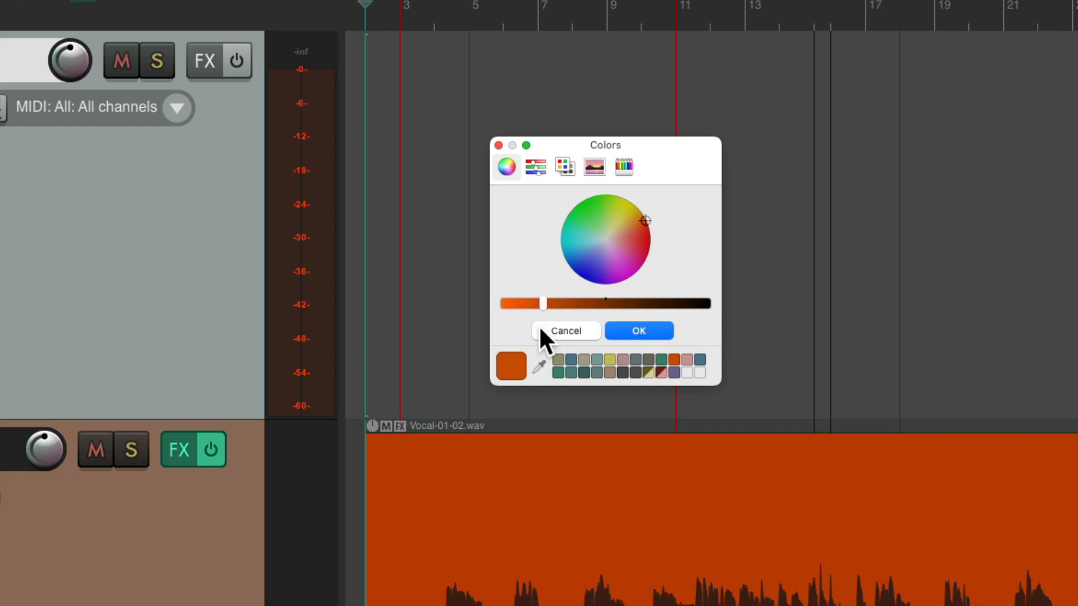
Color the Strings track dark green
left_click(557, 371)
left_click(622, 330)
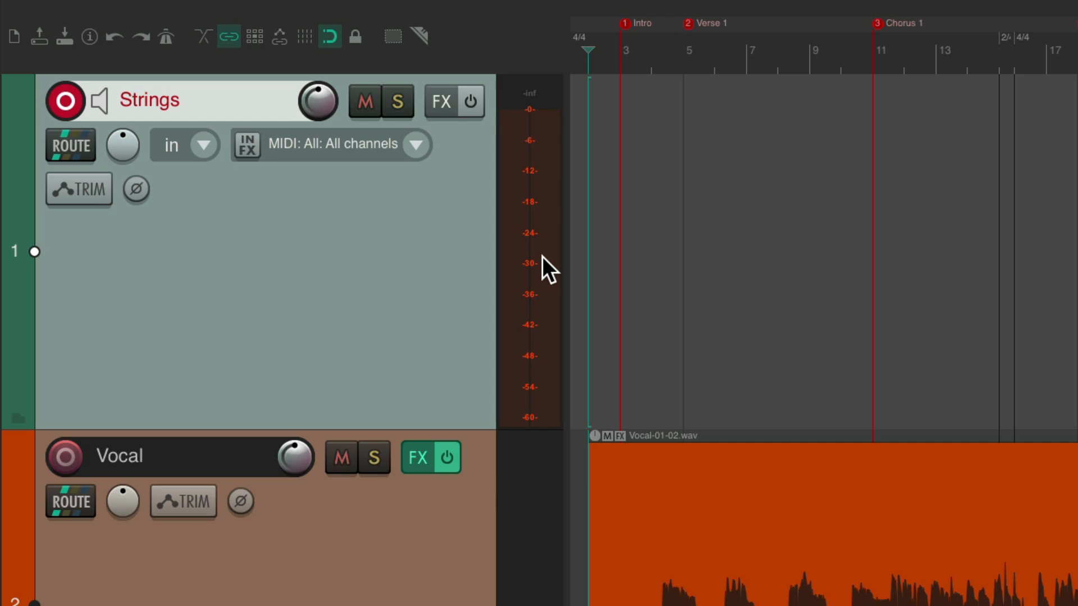
Scan for new plug-ins and add VST3i: Numa Player (Studiologic) to the Strings track
left_click(439, 103)
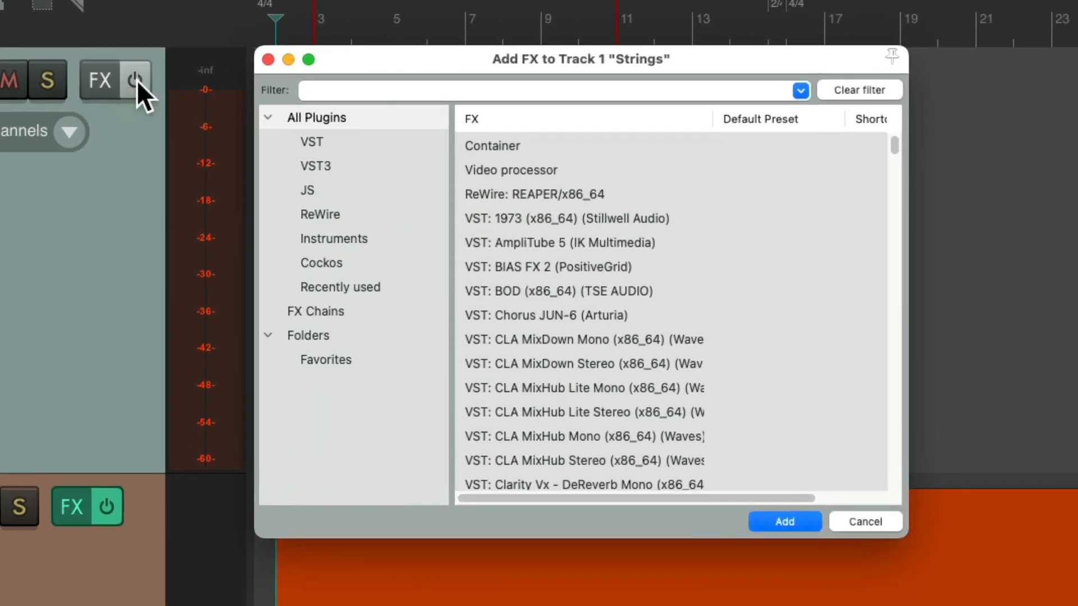
type("numa")
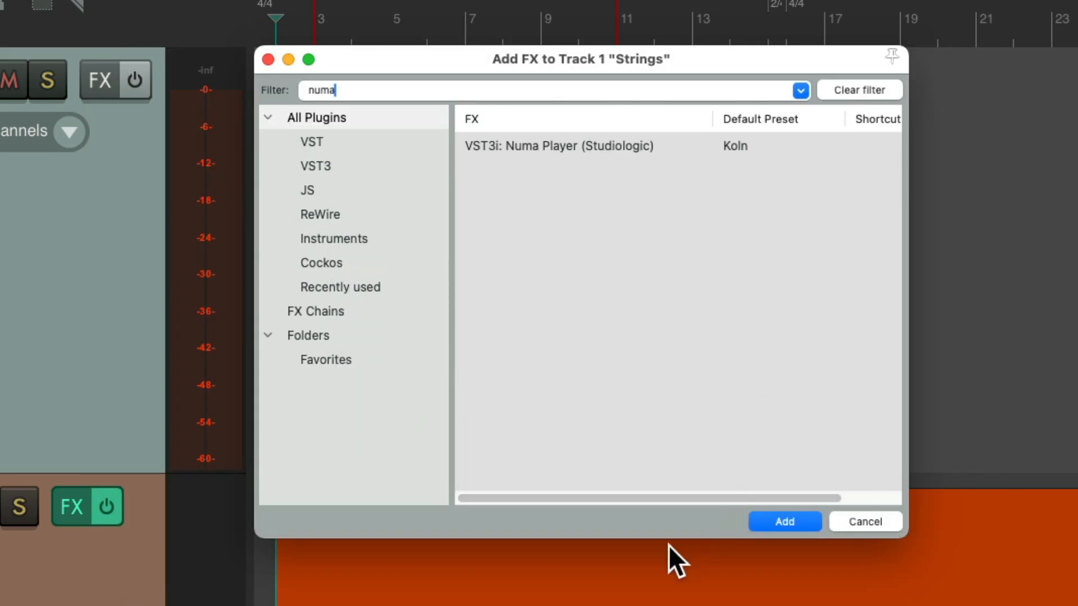
right_click(624, 516)
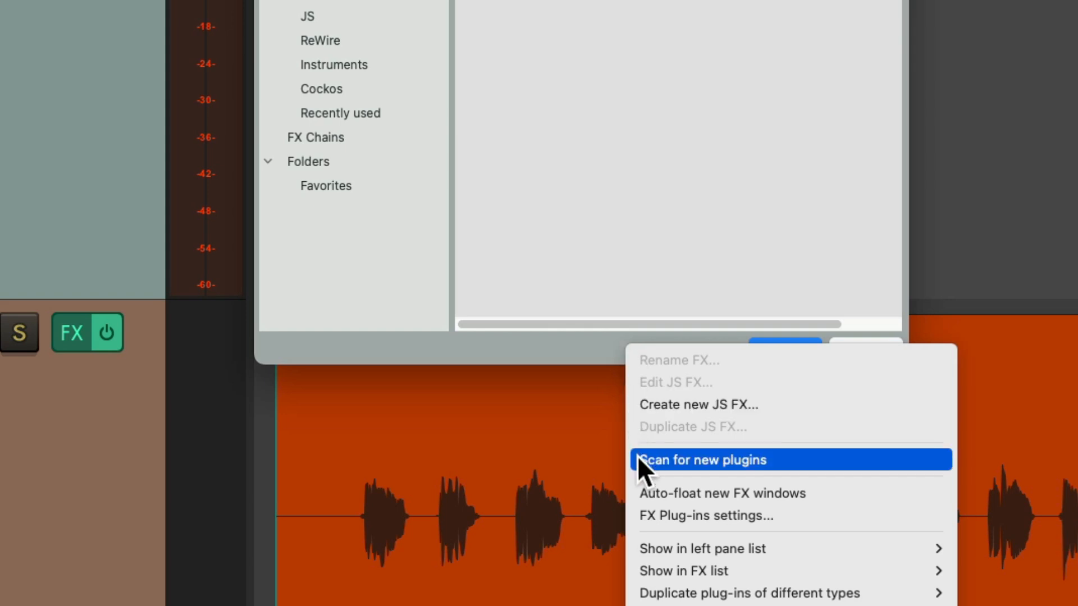
left_click(637, 460)
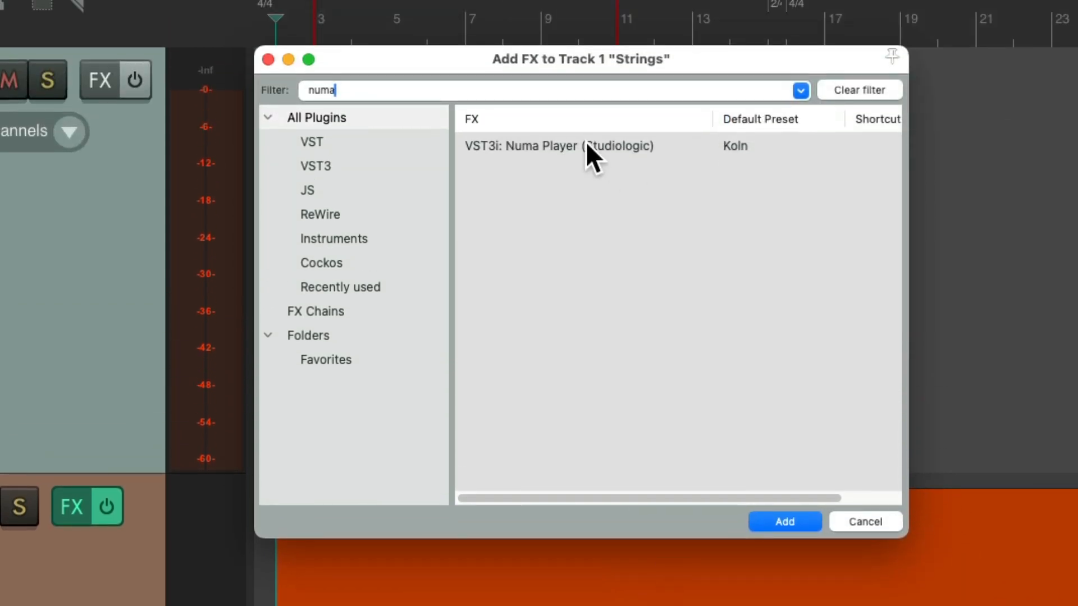
double_click(551, 146)
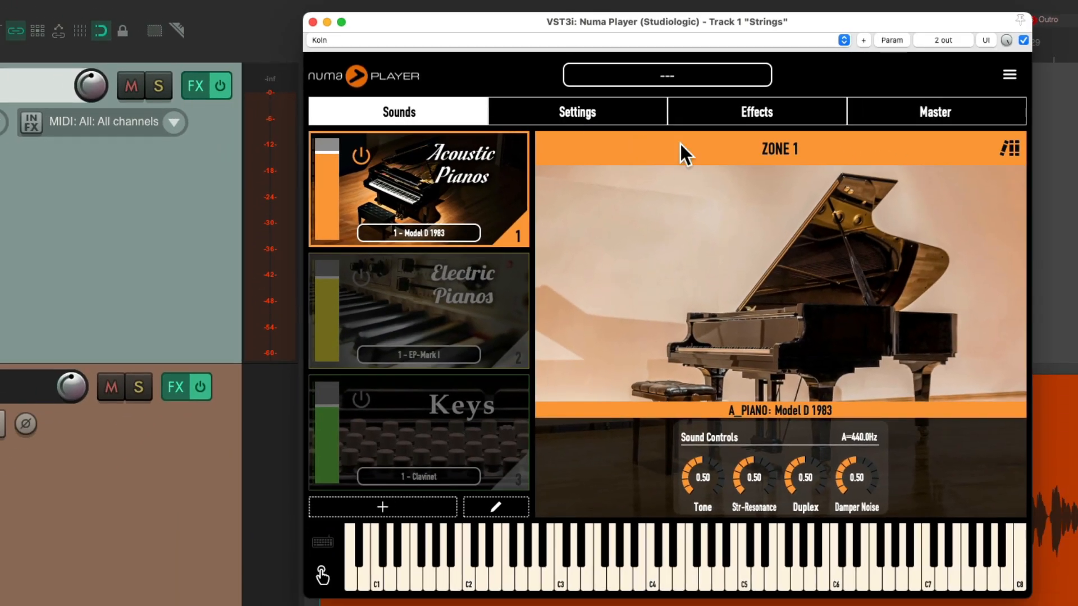
Load the factory program 002-Koln Concert in Numa Player and turn off its Acoustic Pianos zone
left_click(671, 80)
left_click(831, 162)
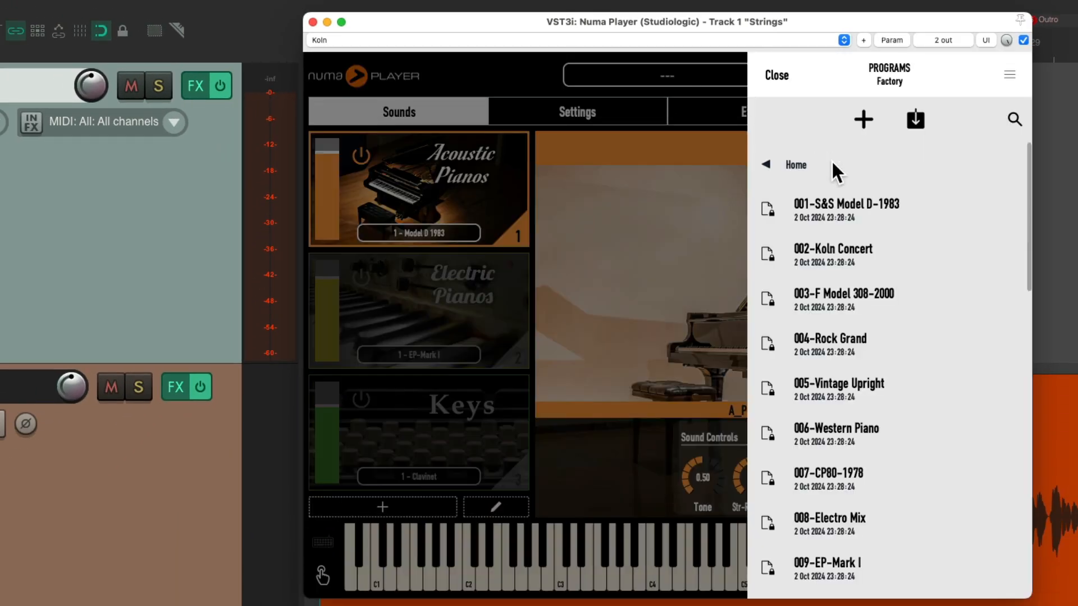
left_click(848, 251)
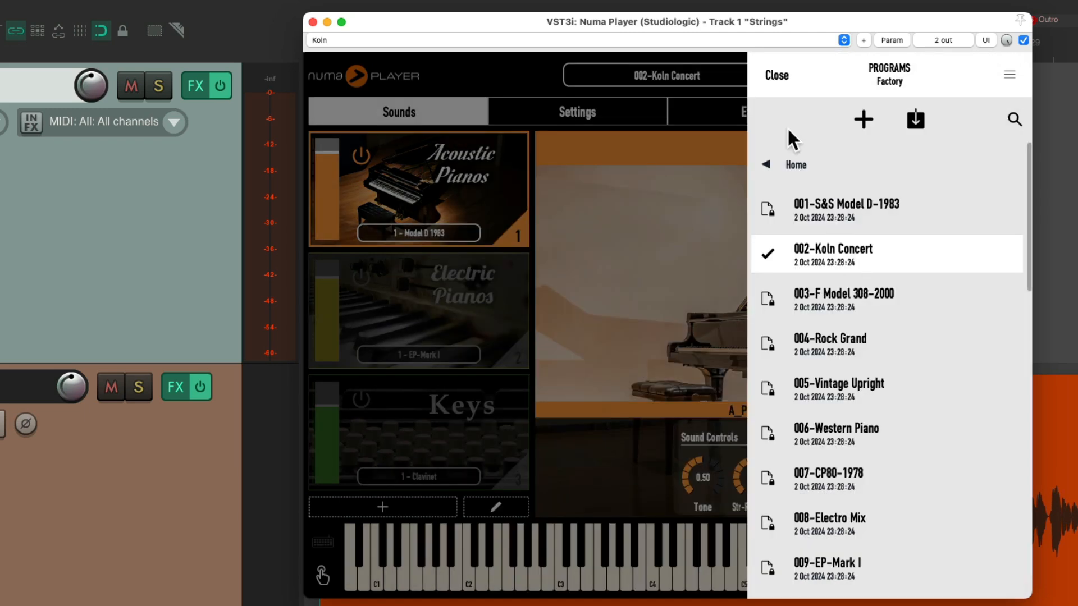
left_click(778, 76)
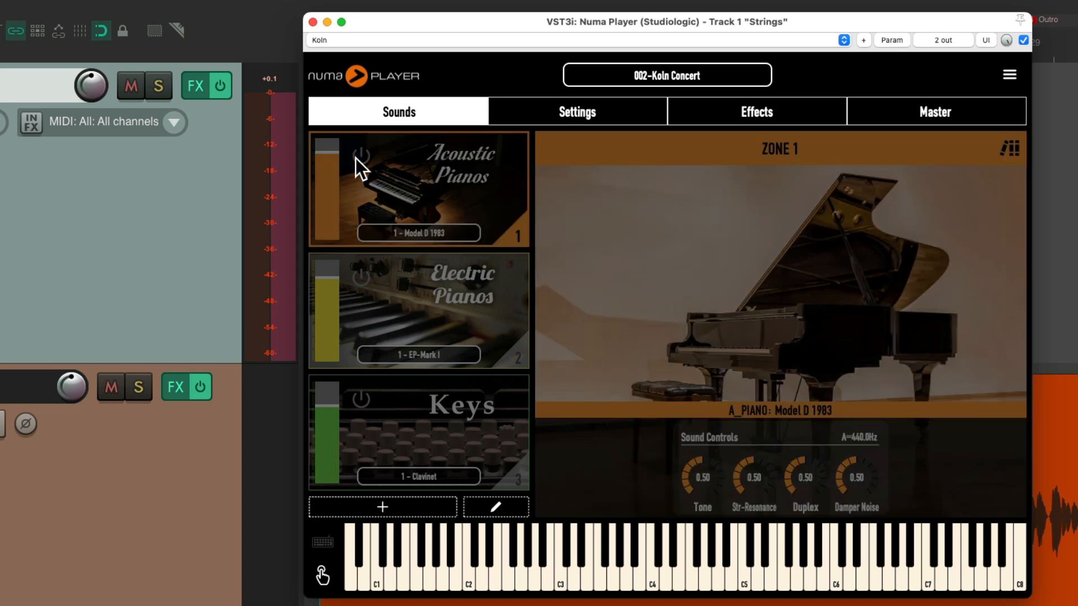
Turn on the Strings & Pads zone with the 2 - StringsSection sound, and close the Numa Player window
scroll(455, 301, "down", 2)
scroll(453, 296, "down", 1)
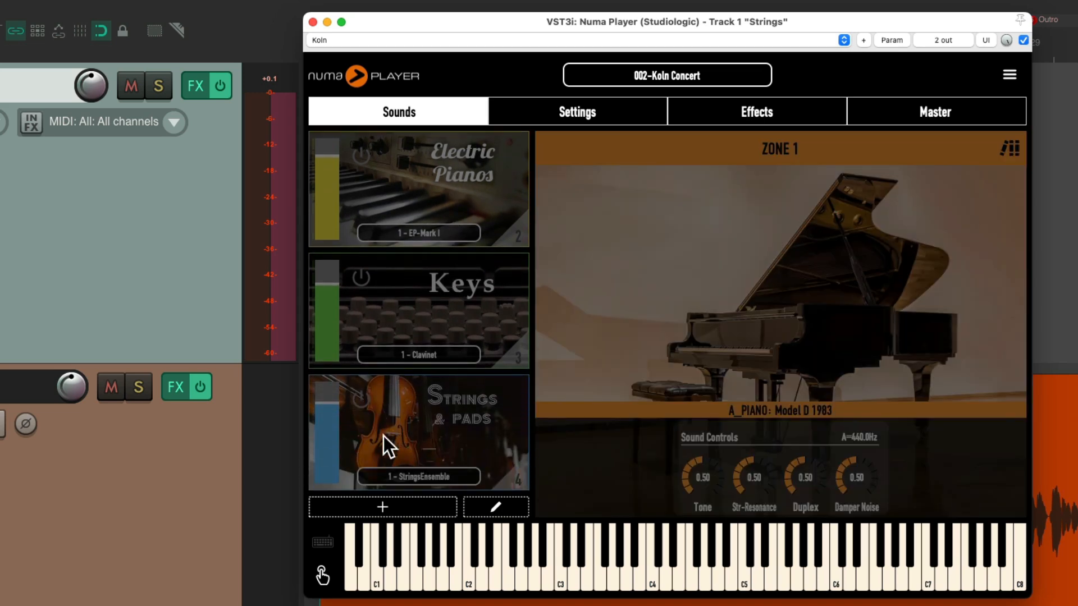
left_click(361, 399)
left_click(430, 475)
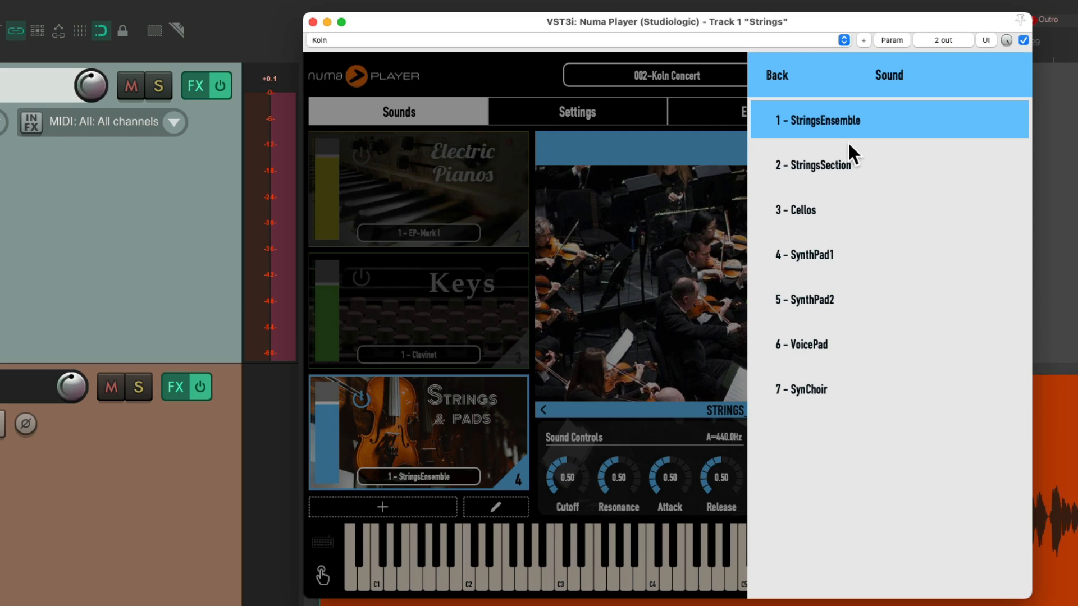
left_click(864, 162)
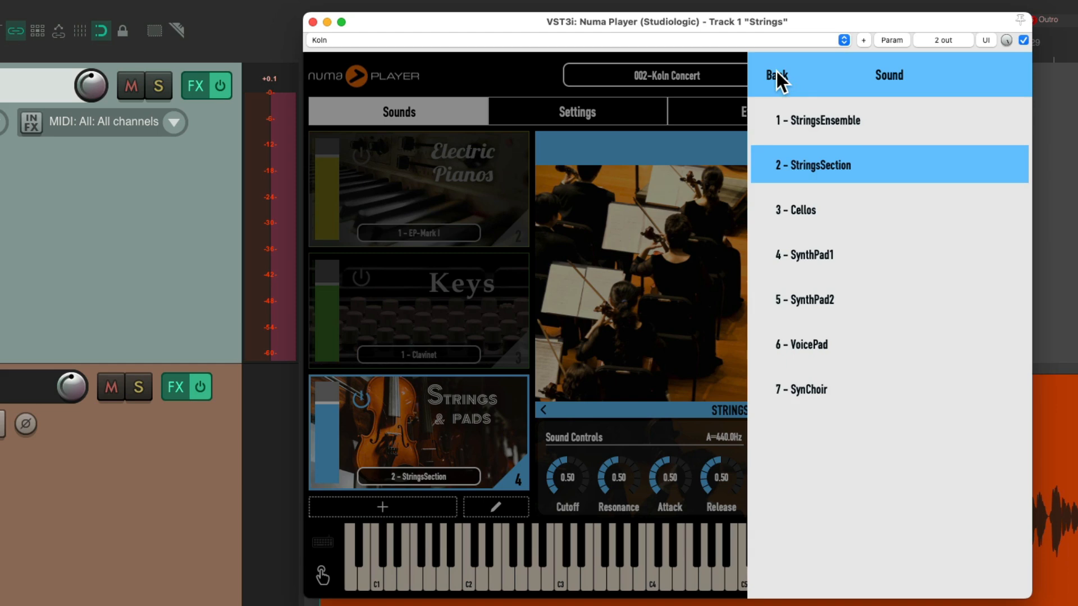
left_click(777, 72)
left_click(776, 72)
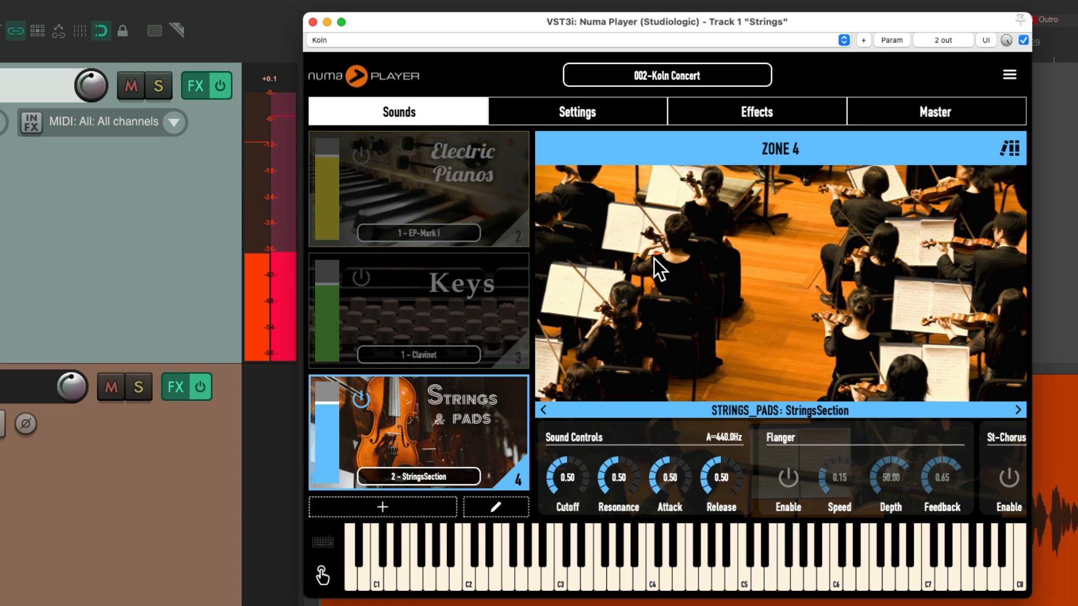
left_click(313, 22)
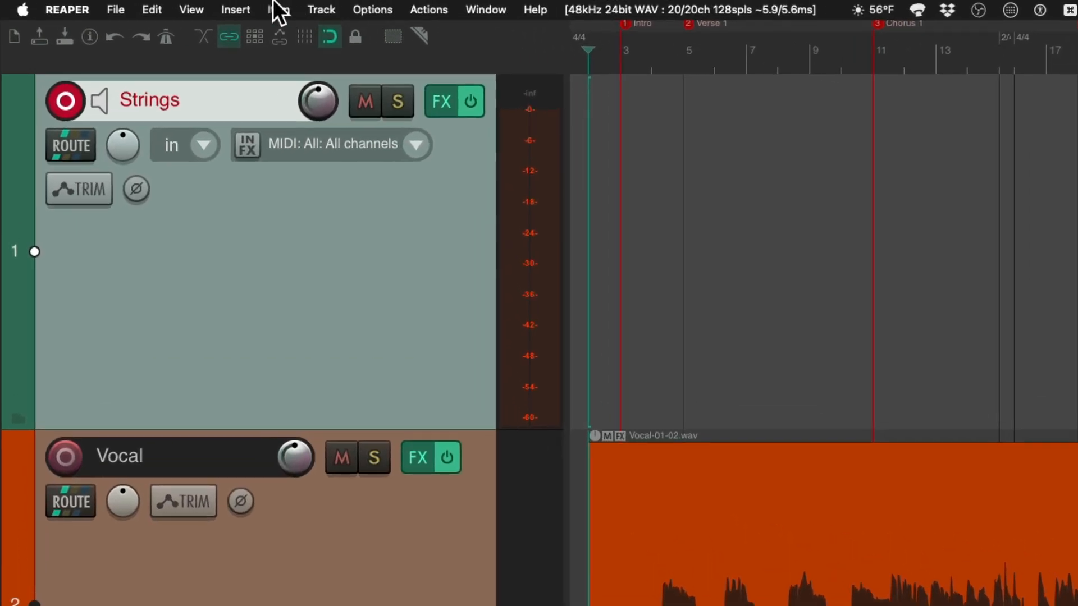
Show the Virtual MIDI Keyboard and play a few notes on it to test the string sound
left_click(157, 3)
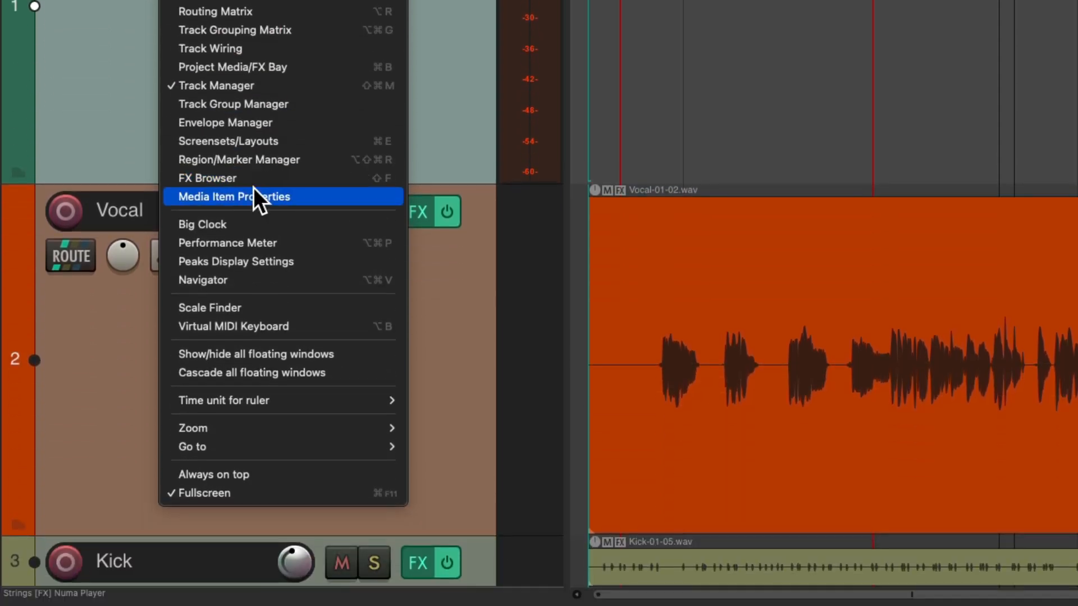
left_click(170, 325)
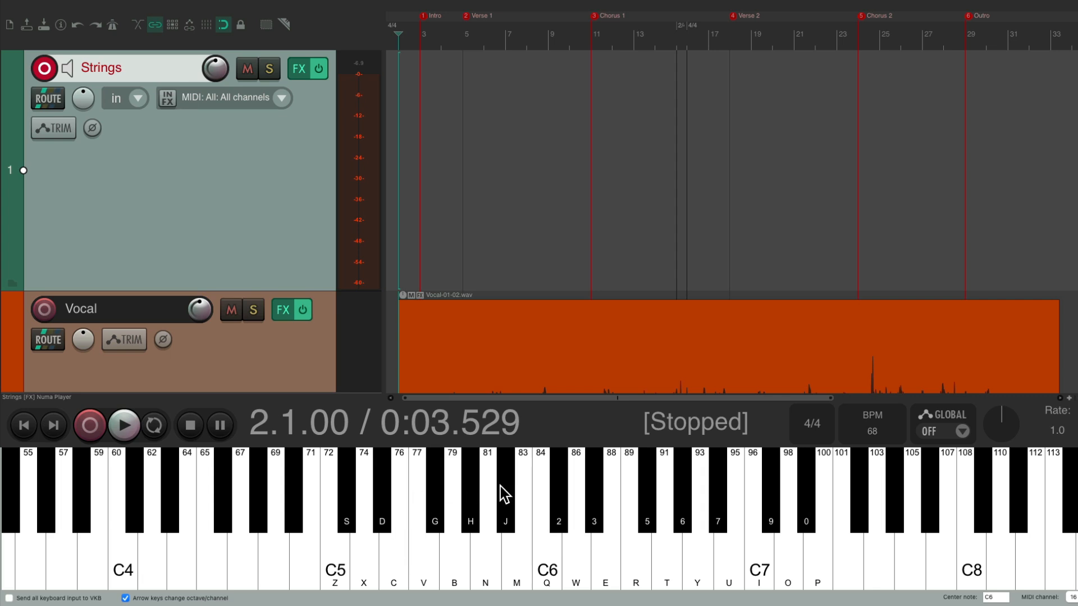
key("w")
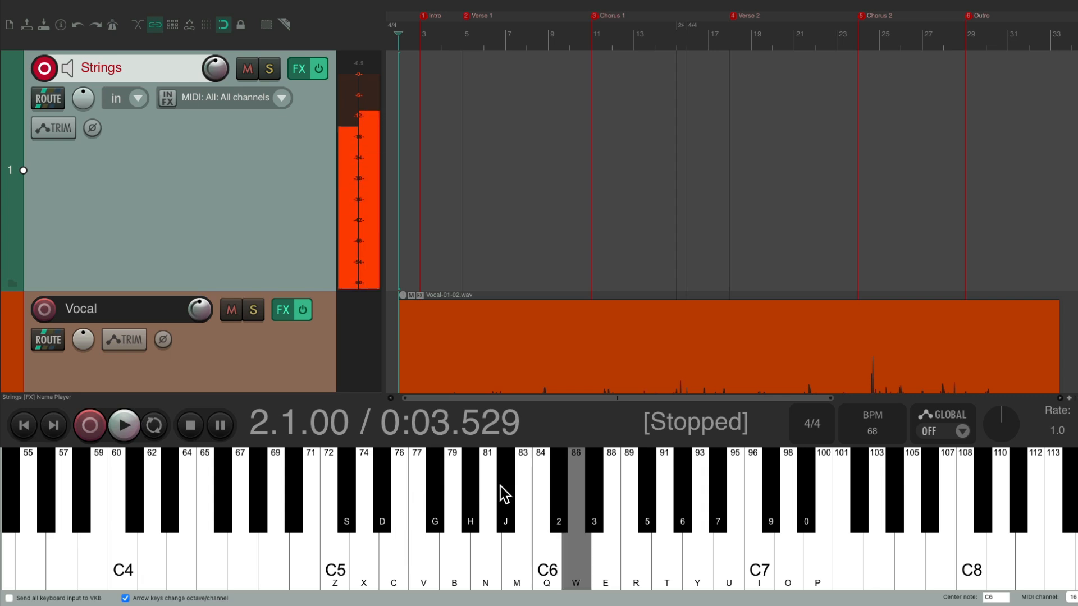
key("q")
key("b")
key("n")
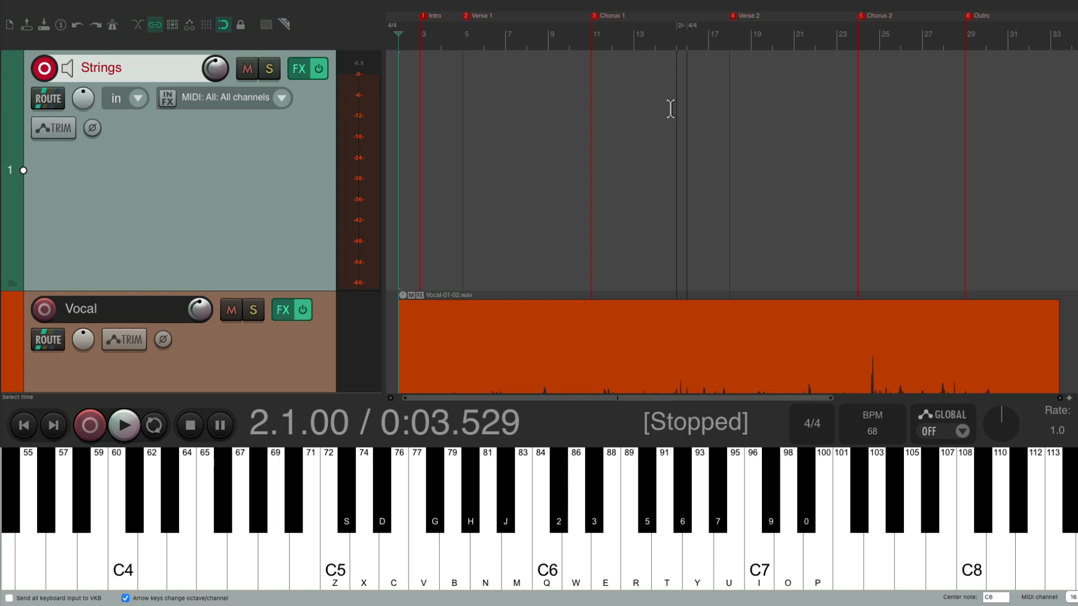
Play the song from measure 10 and rehearse an octave string line over Chorus 1, stopping after the chorus
left_click(569, 35)
key("space")
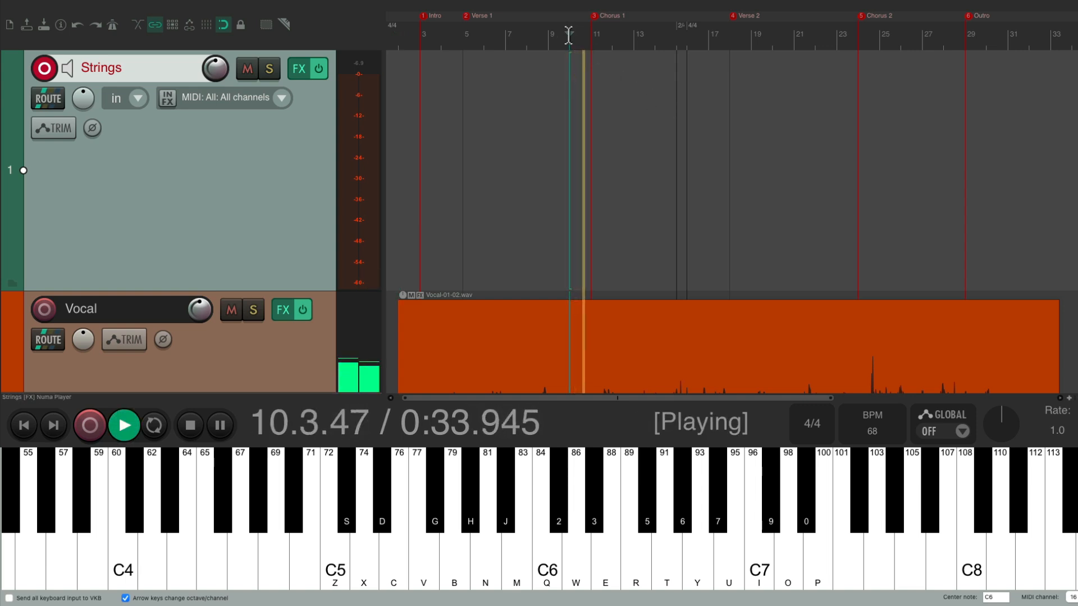
key("x")
key("w")
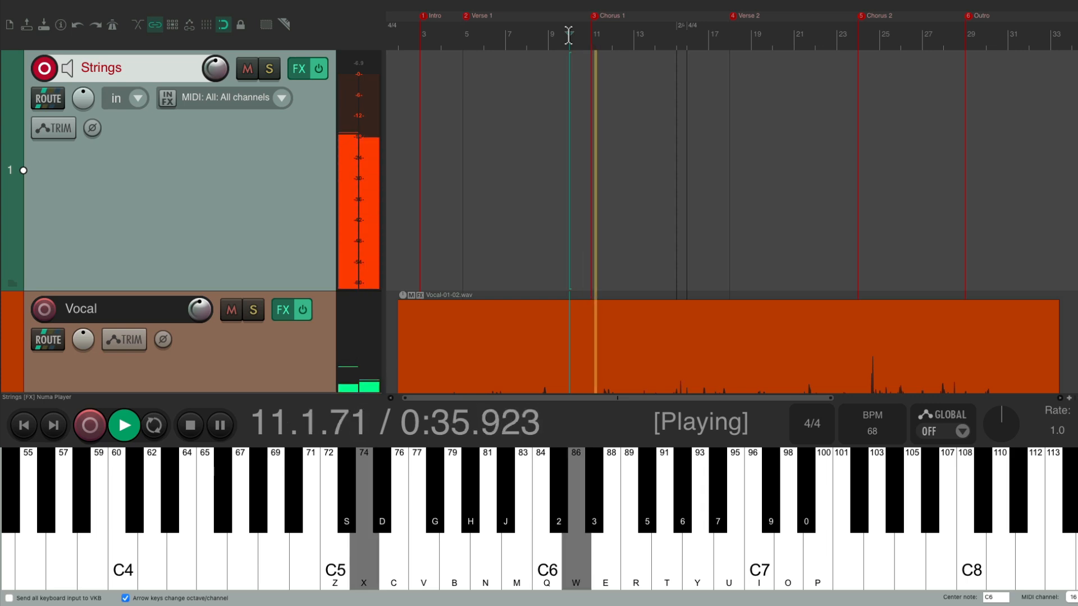
key("z")
key("q")
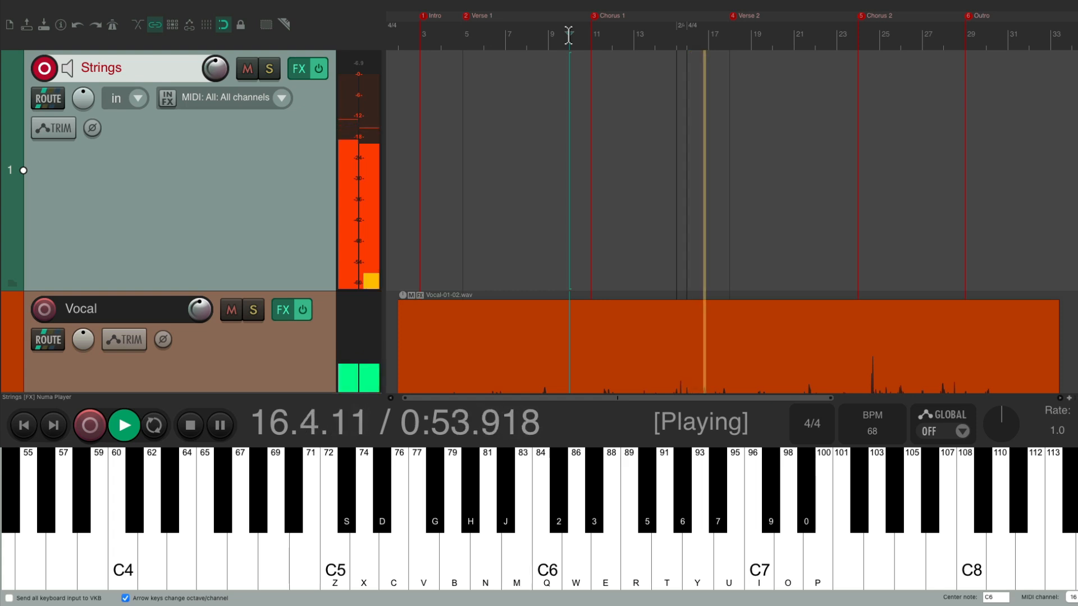
key("space")
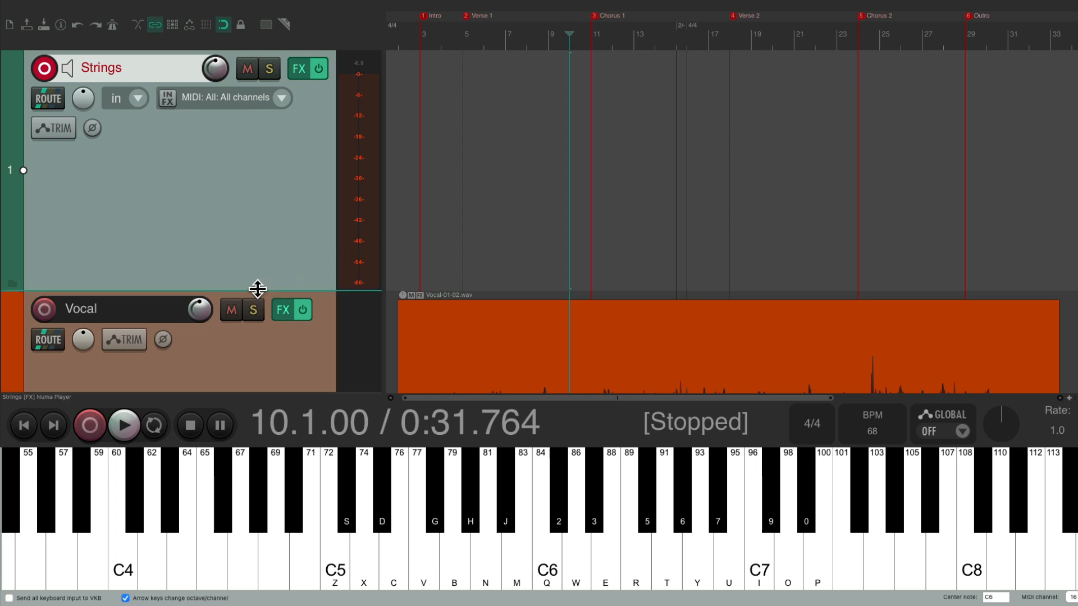
Mute the Vocal track and record the string part as MIDI on Strings from measure 10 through Chorus 1
left_click(227, 309)
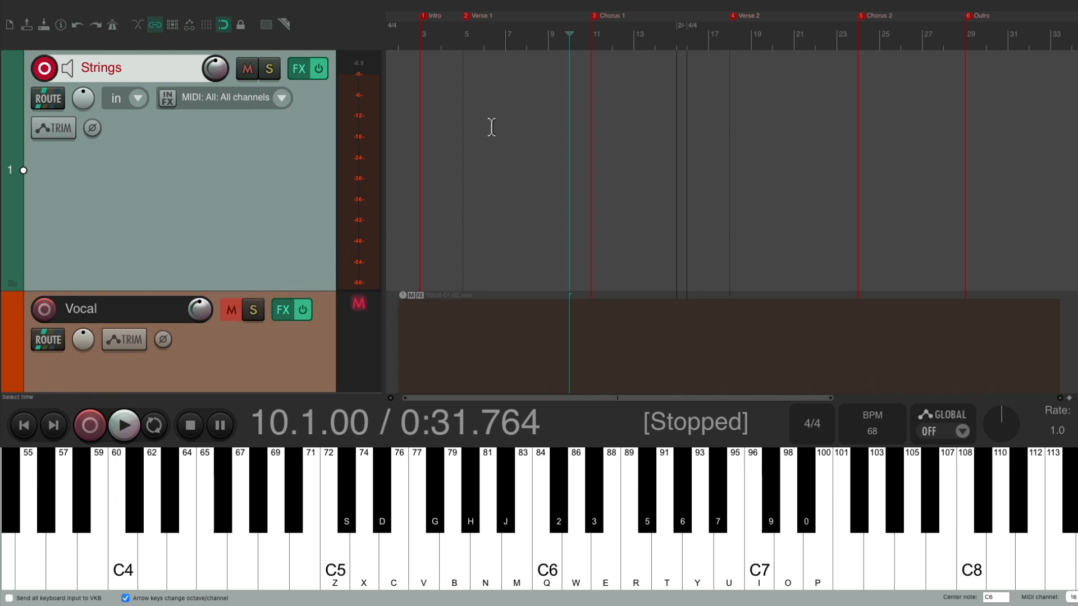
key("ctrl+r")
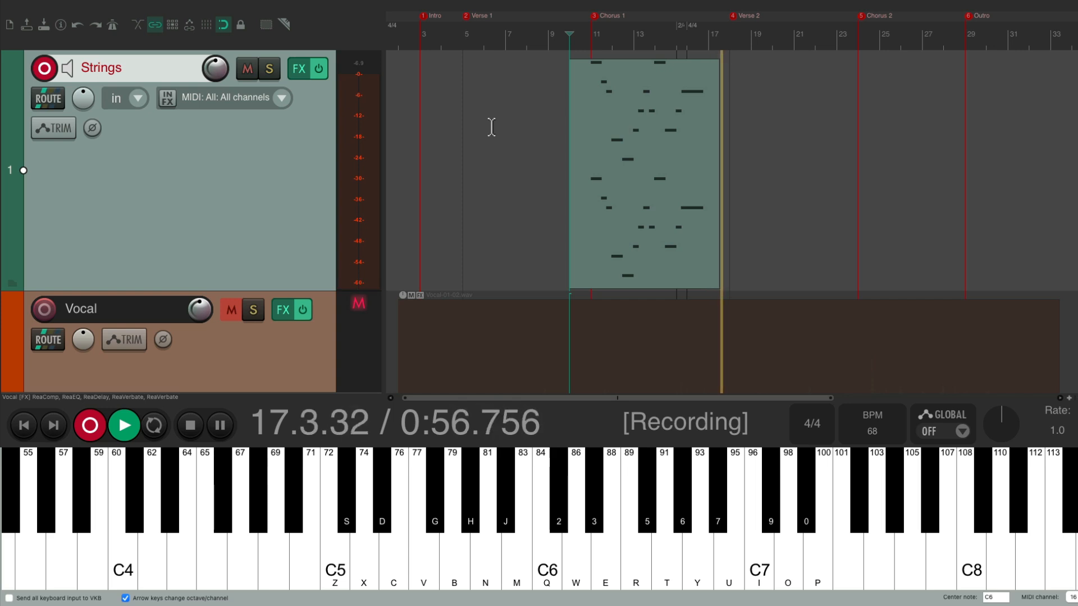
key("space")
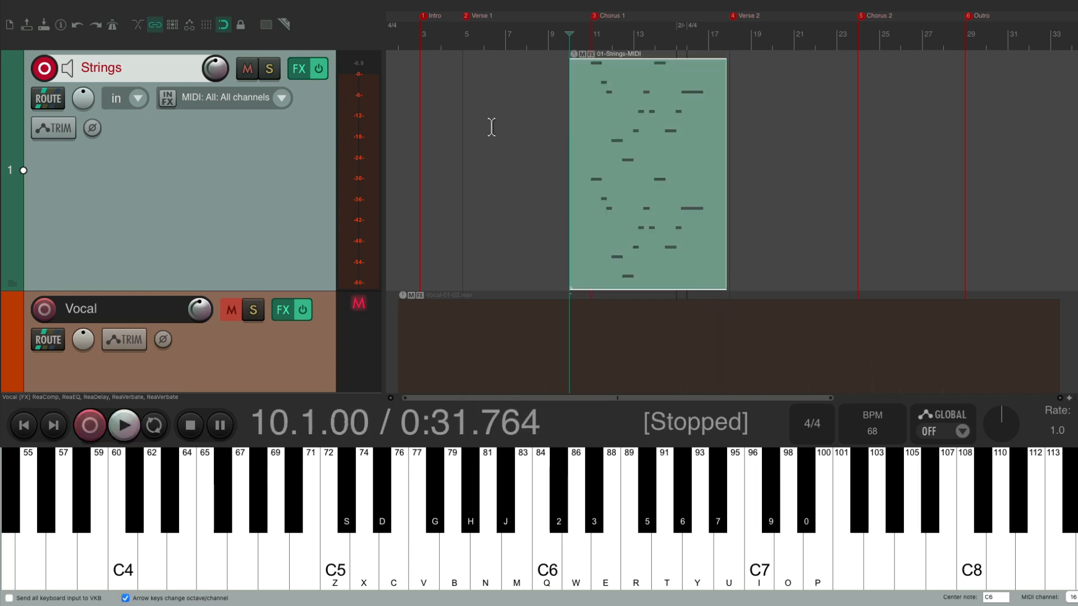
Record the octave string part as MIDI on Strings from measure 23 through Chorus 2, stopping in measure 31
left_click(835, 36)
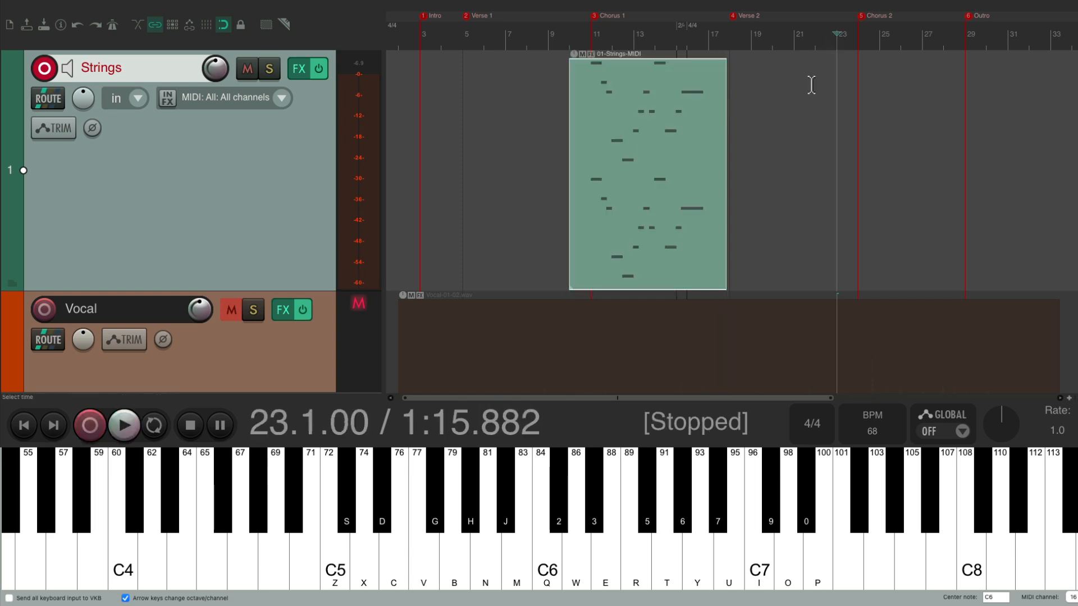
key("ctrl+r")
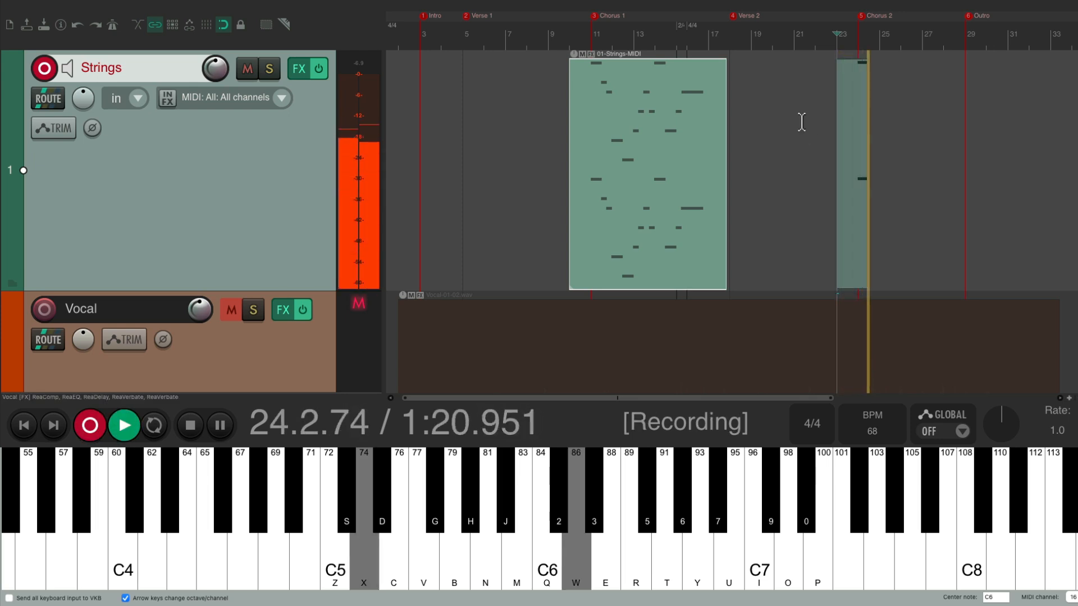
key("z")
key("q")
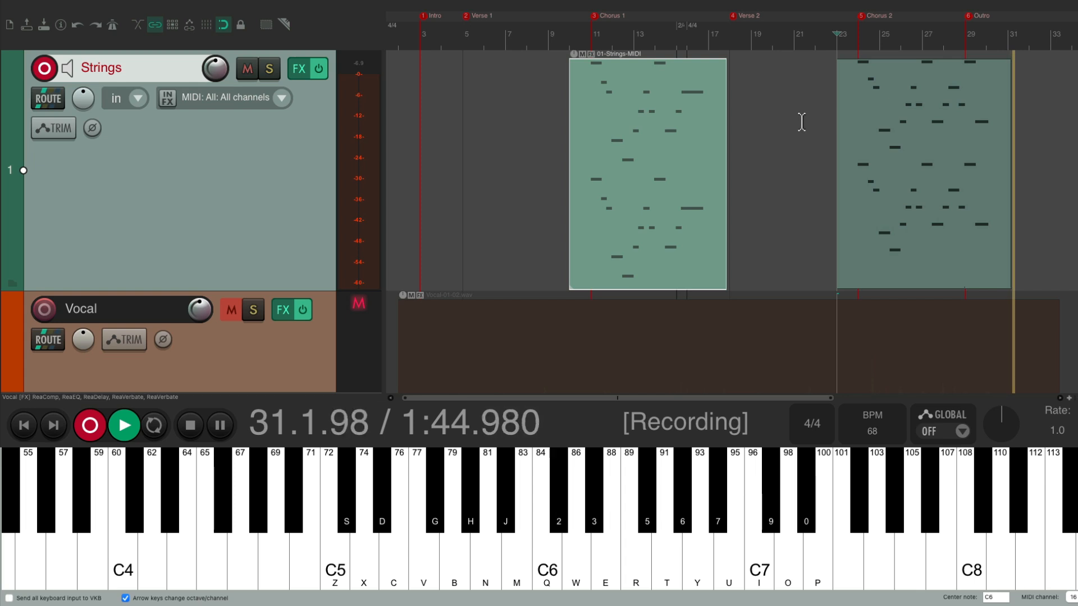
key("space")
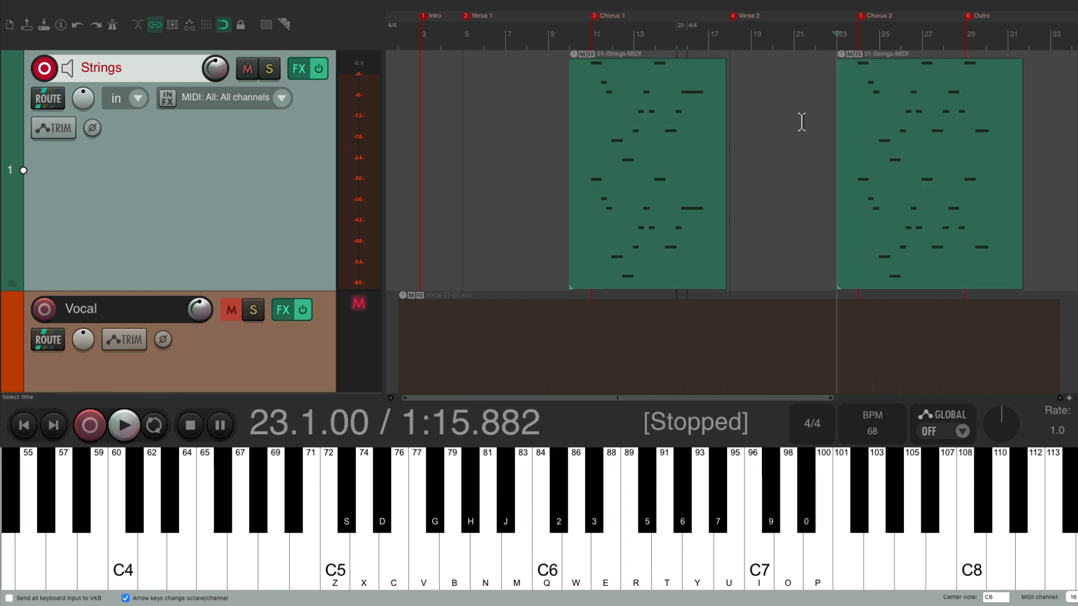
Unmute the Vocal track and disarm Strings for recording
left_click(232, 315)
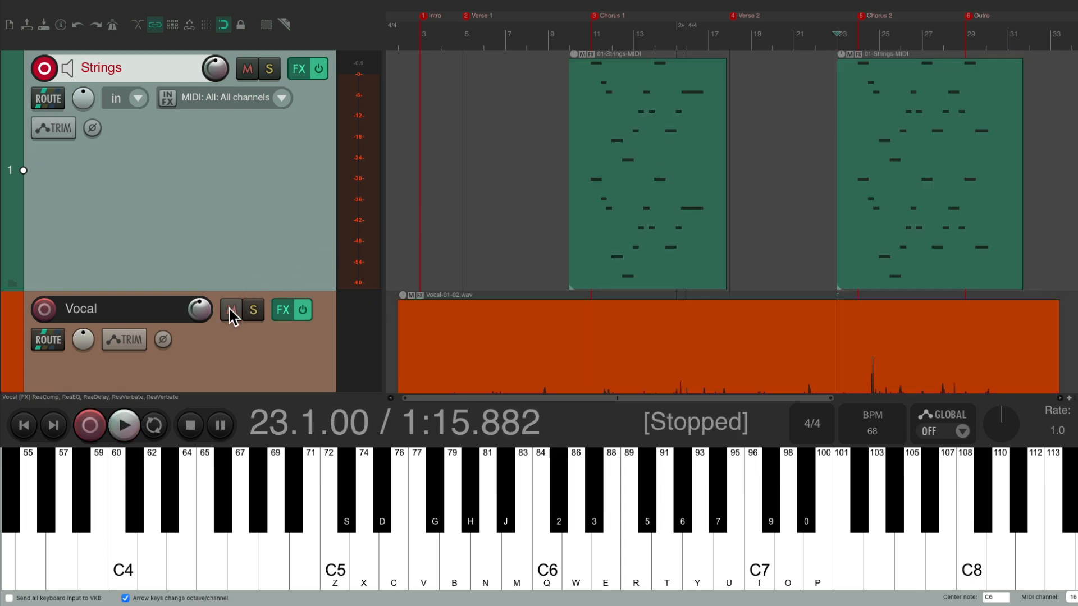
left_click(40, 73)
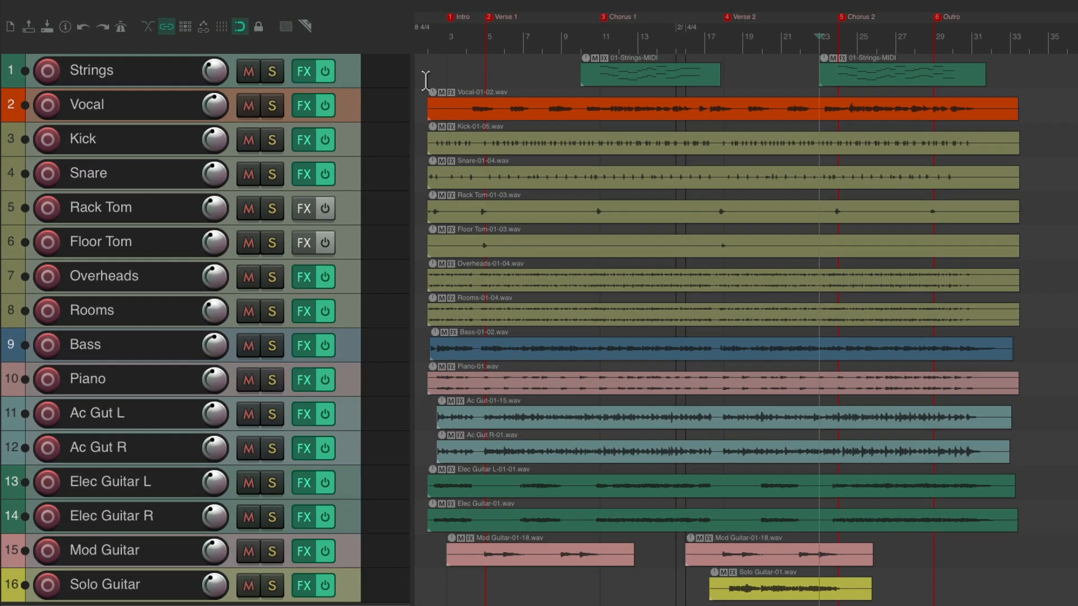
Reorder the tracks with Vocal first and Strings last below Solo Guitar, and play the song from the beginning
left_click_drag(359, 99, 347, 55)
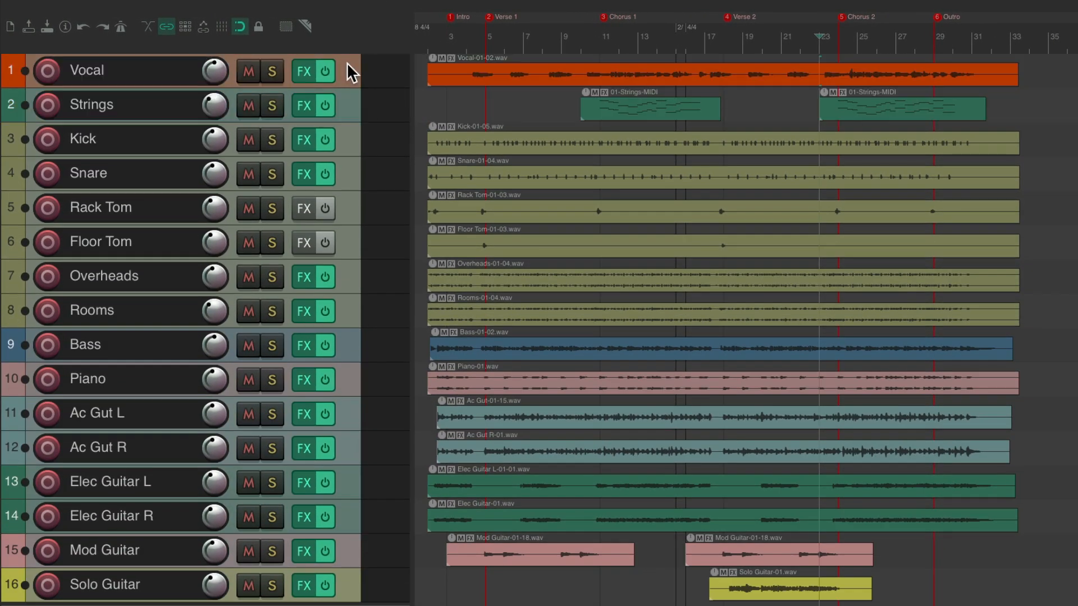
left_click_drag(348, 107, 354, 589)
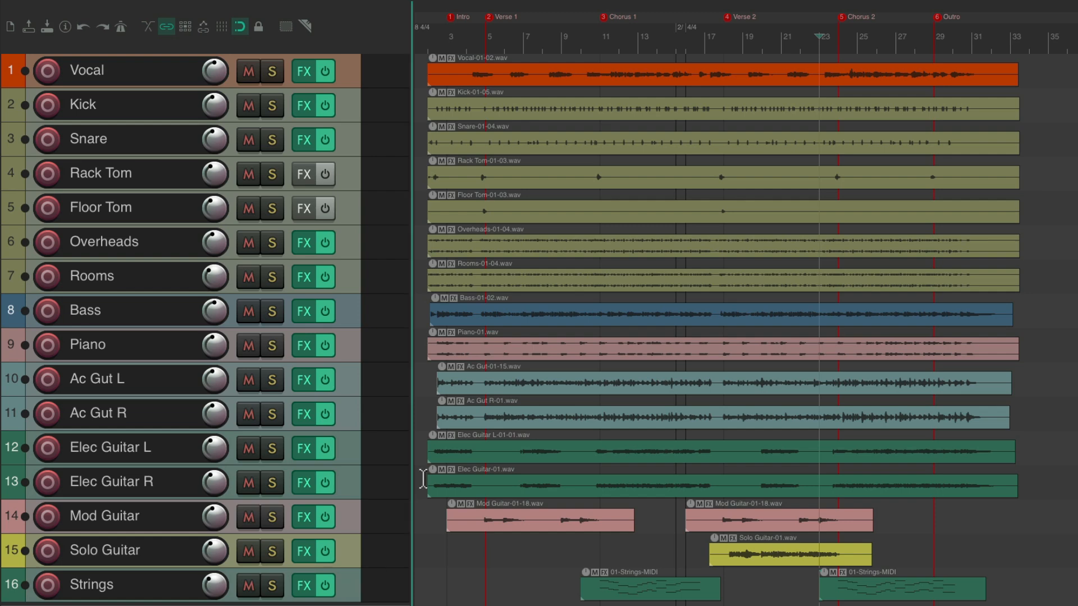
key("Home")
key("space")
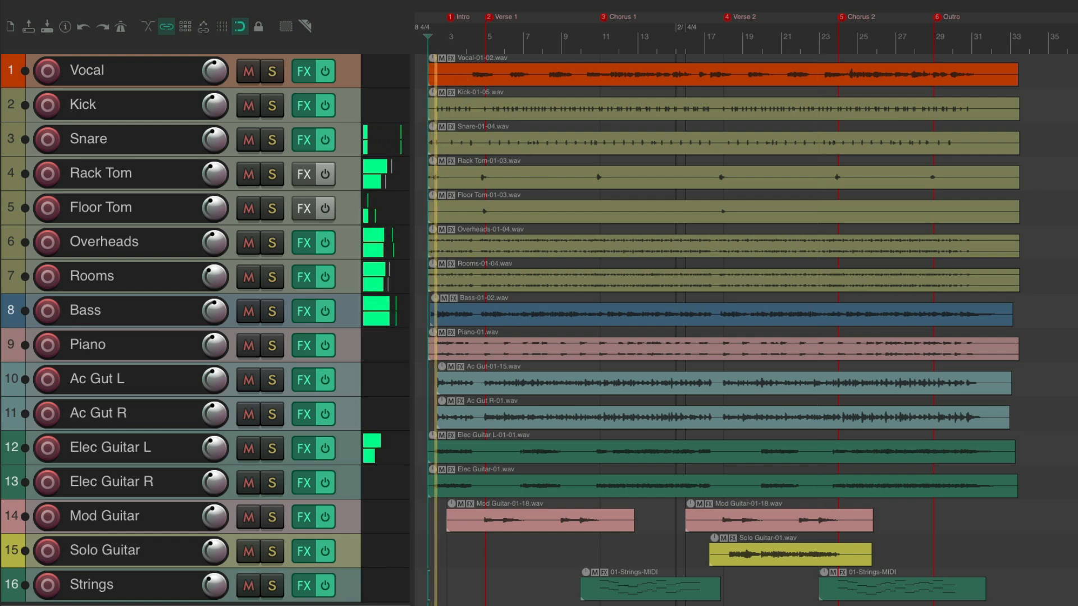